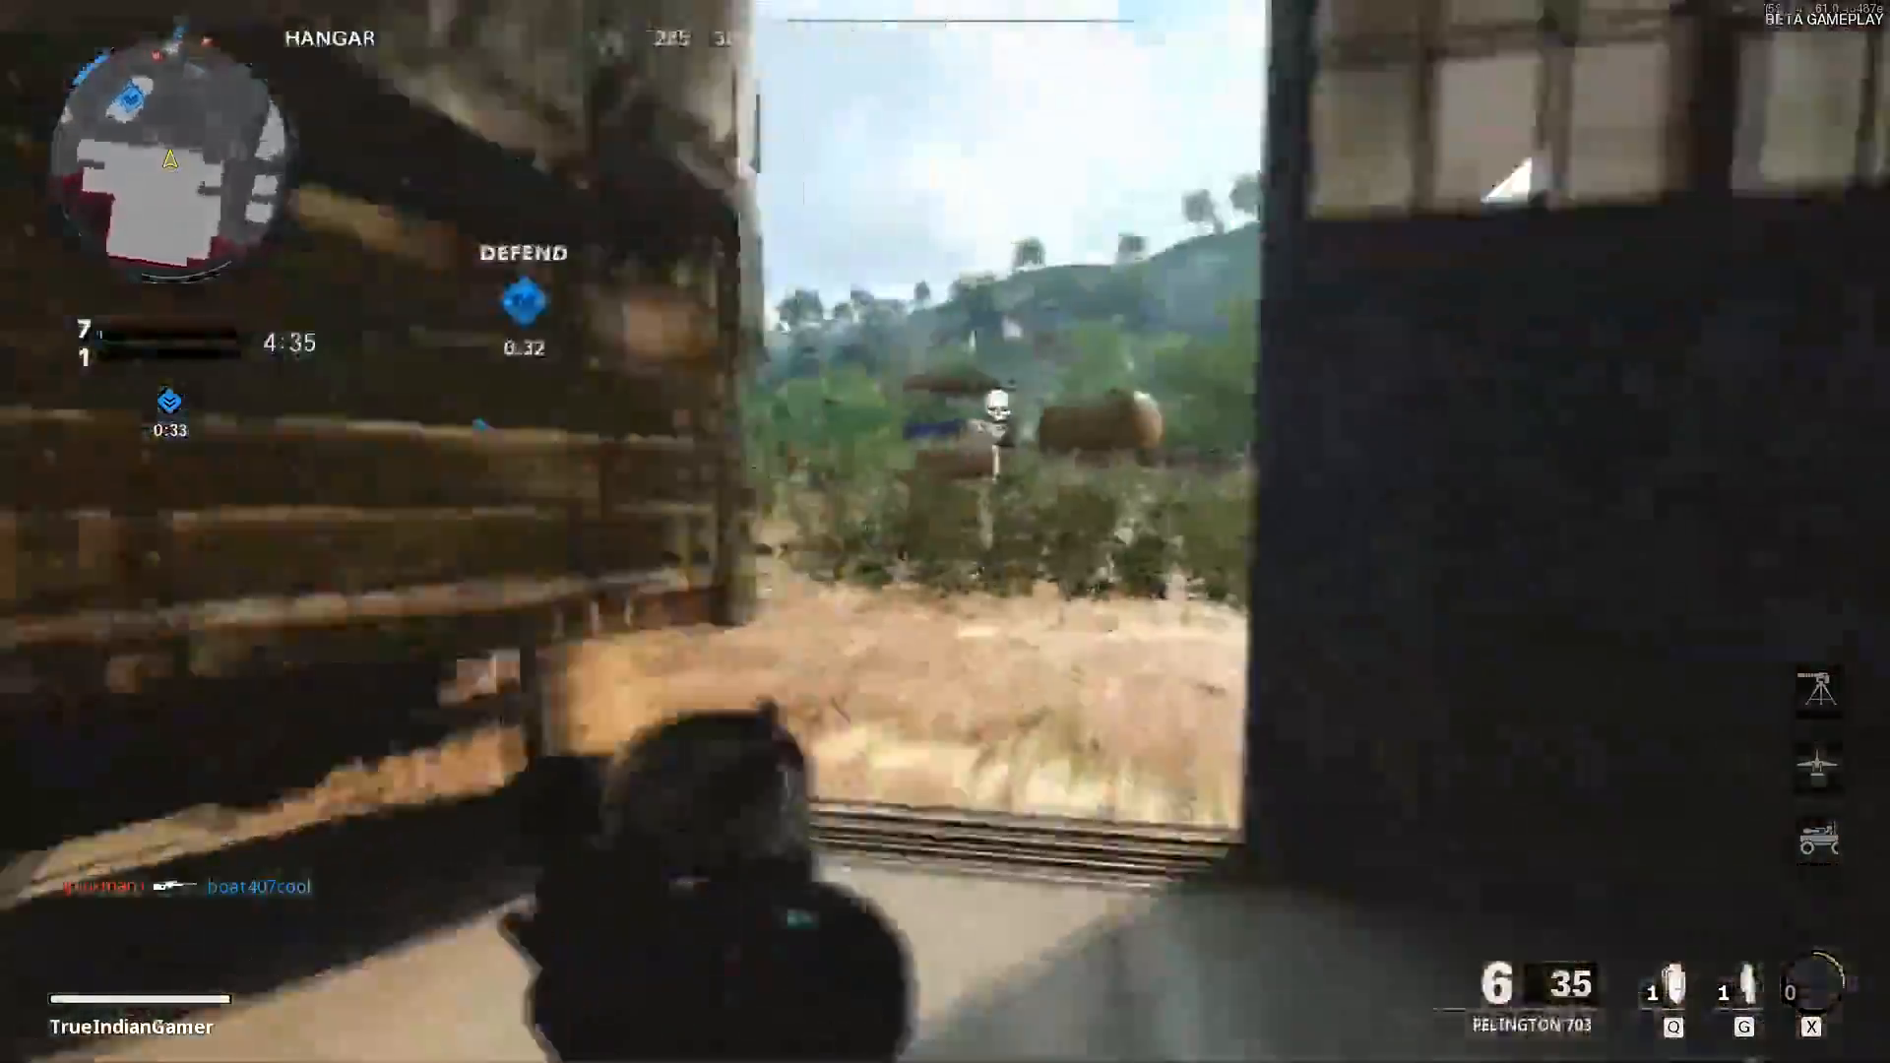
key("w")
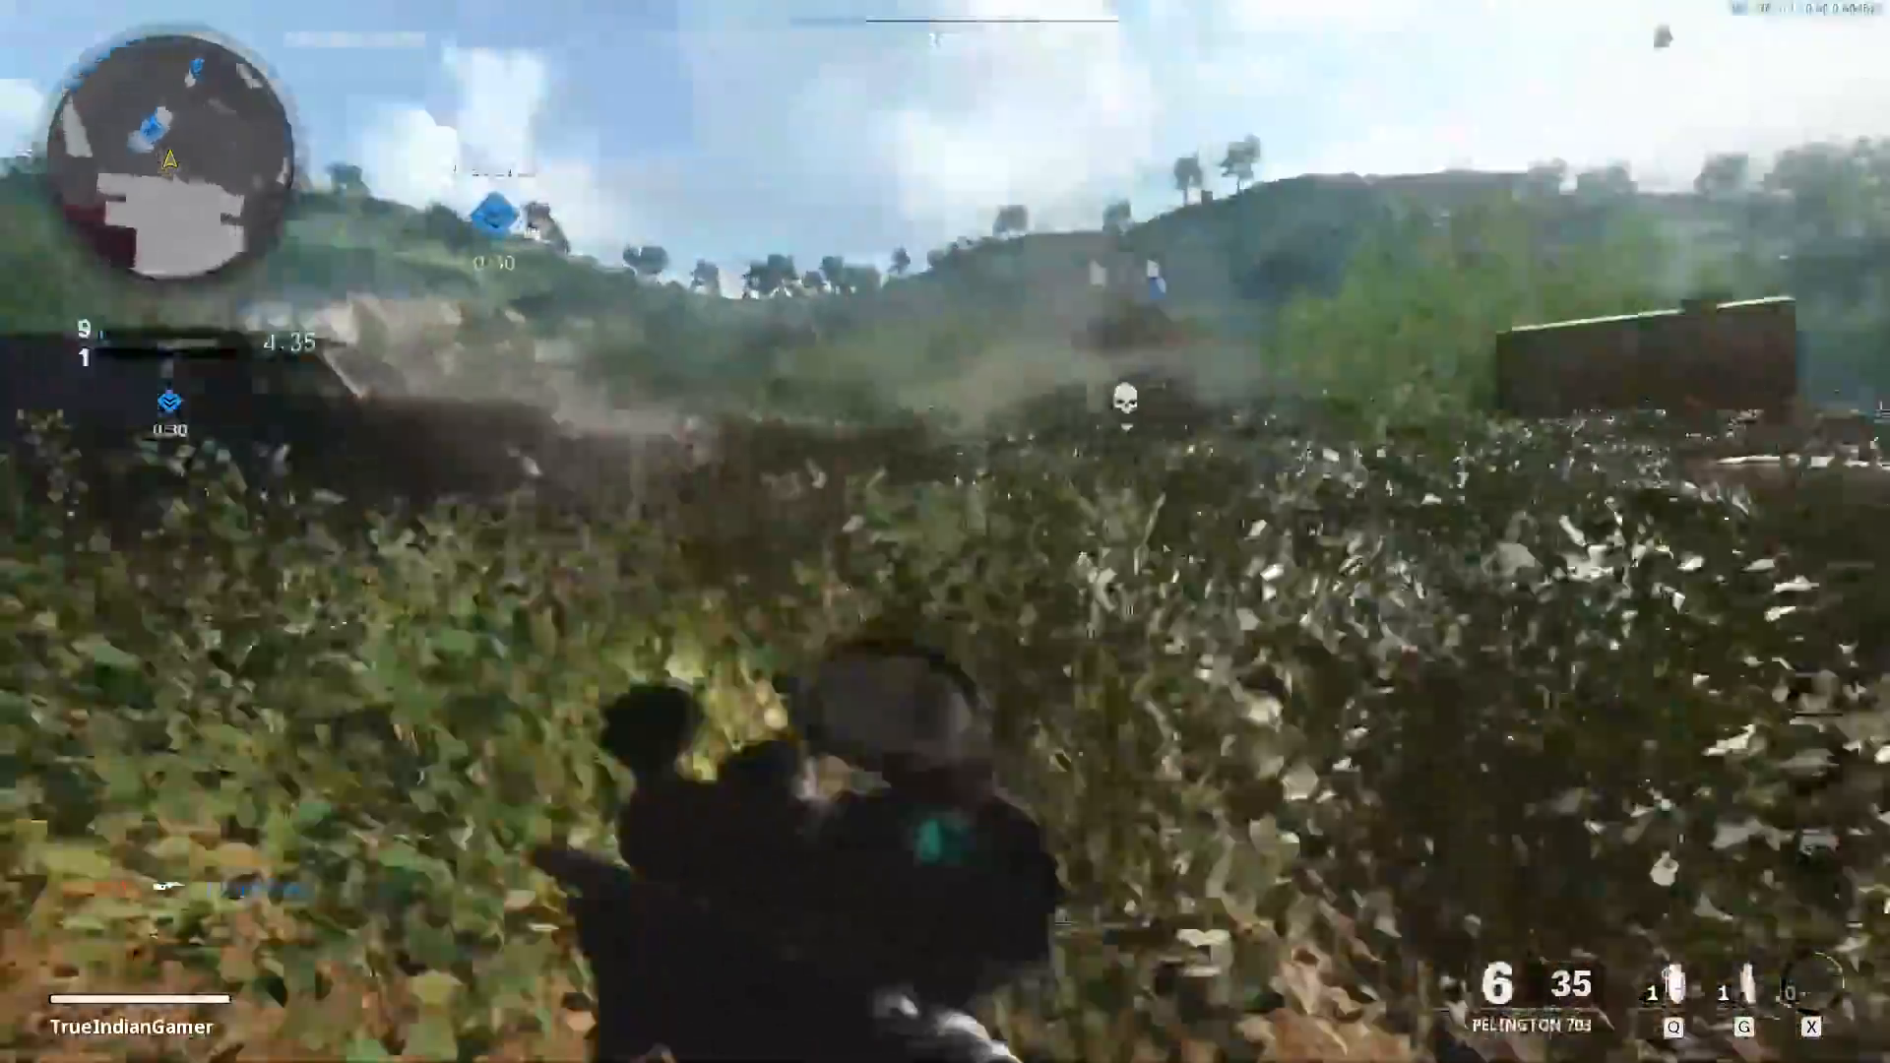
key("w")
key("c")
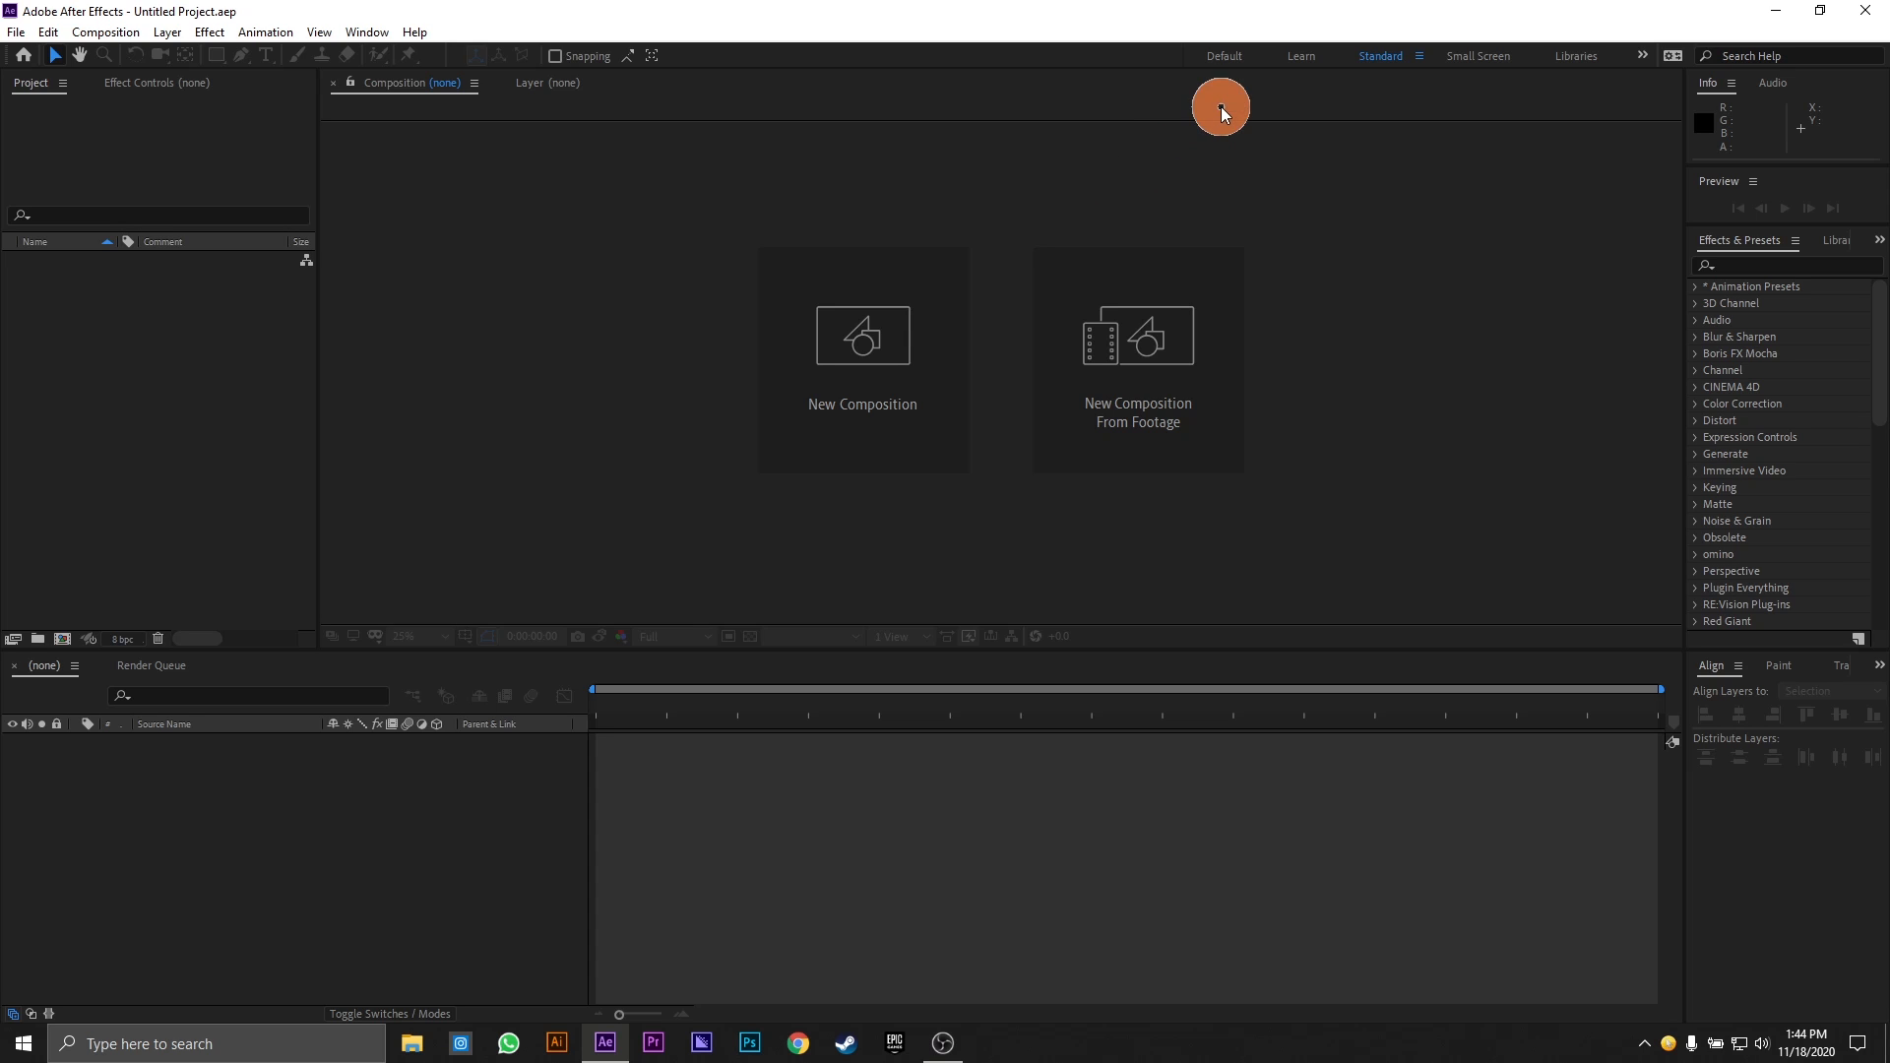
- Launch Adobe Media Encoder in the background and return to the empty After Effects project
left_click(704, 1045)
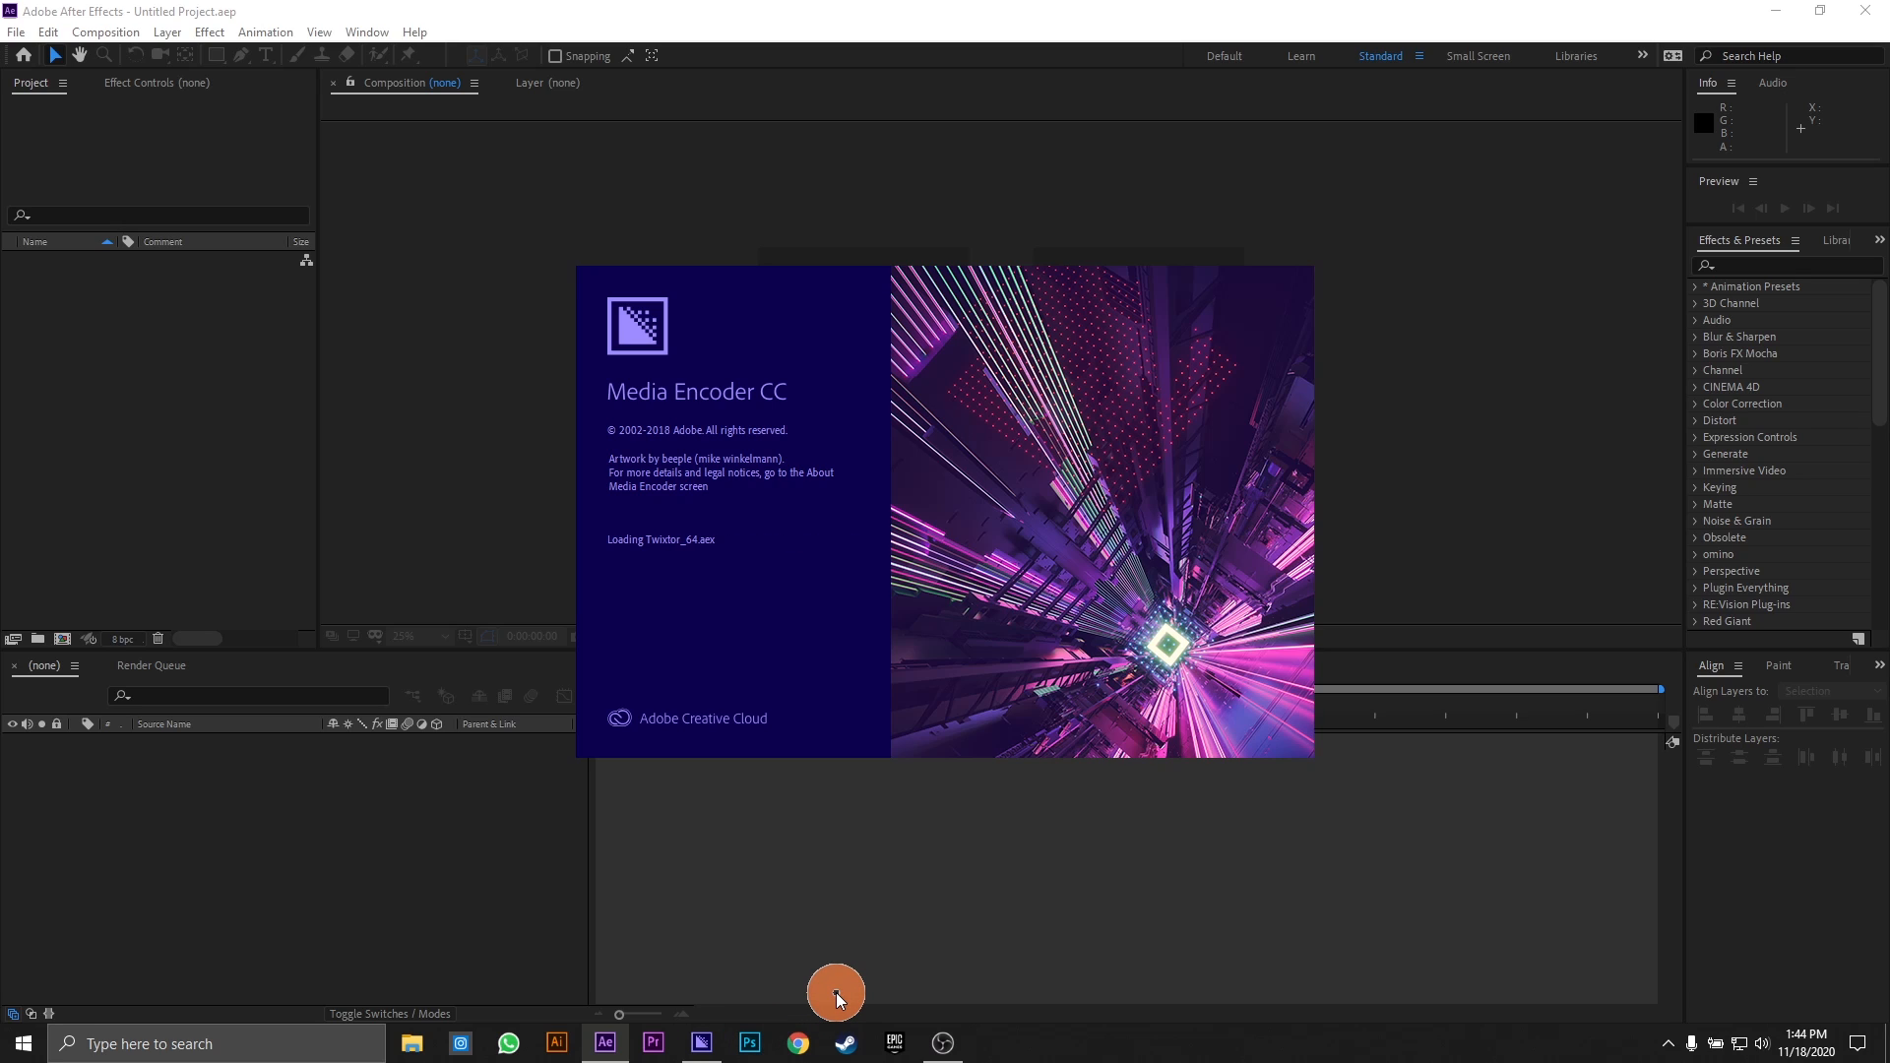
left_click(429, 801)
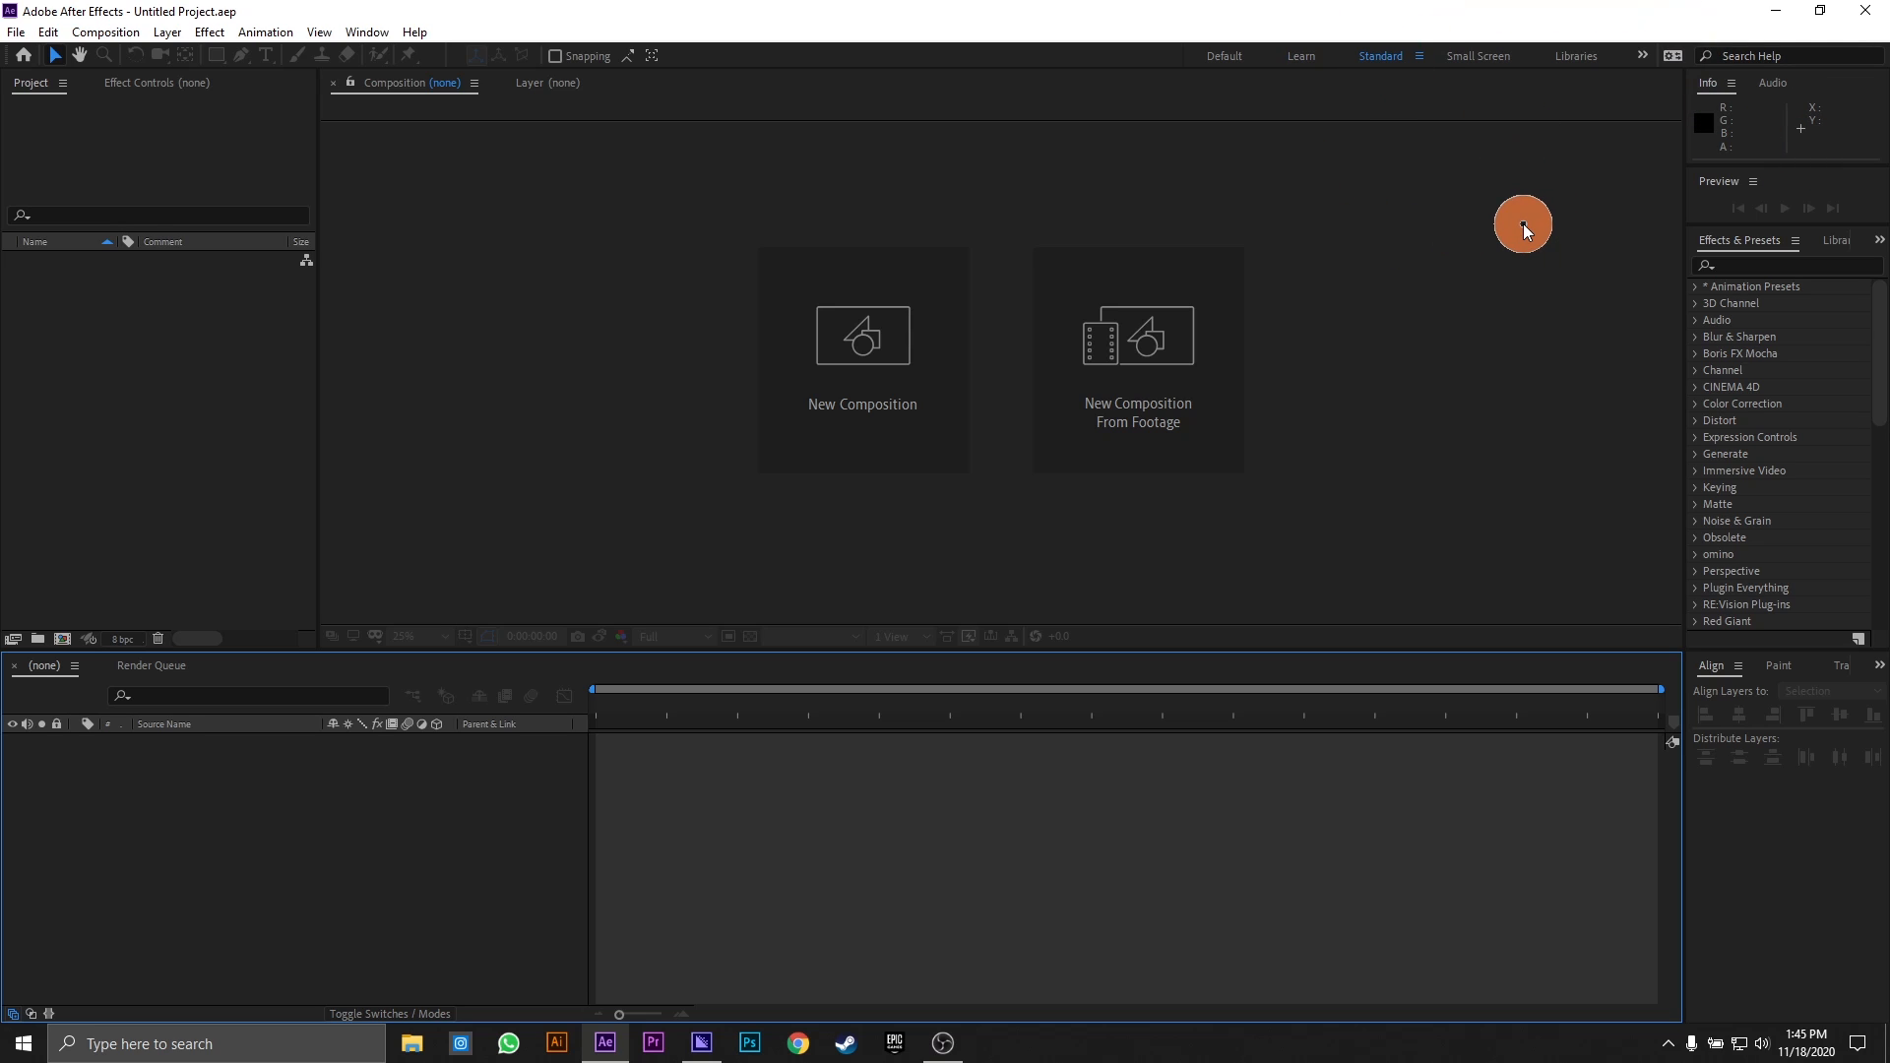
- Switch the workspace to Default and back to Standard
left_click(1223, 61)
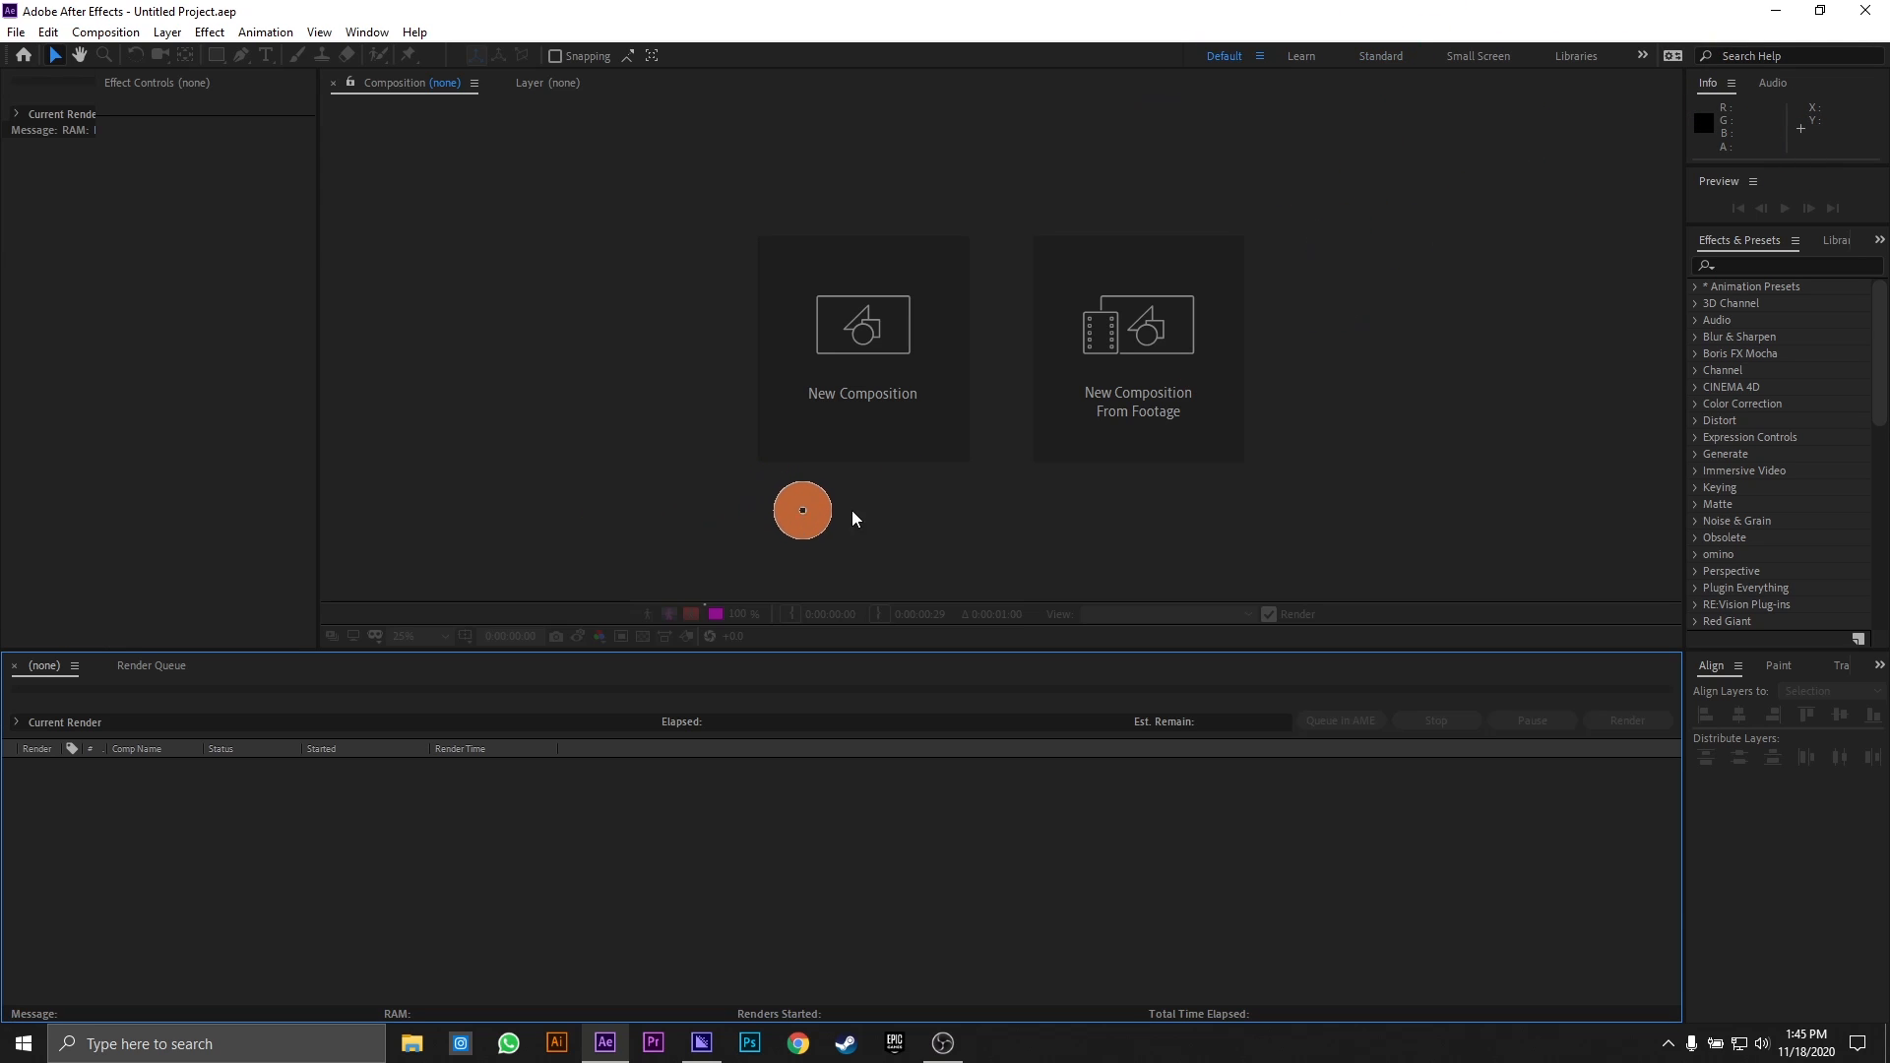
left_click(1403, 49)
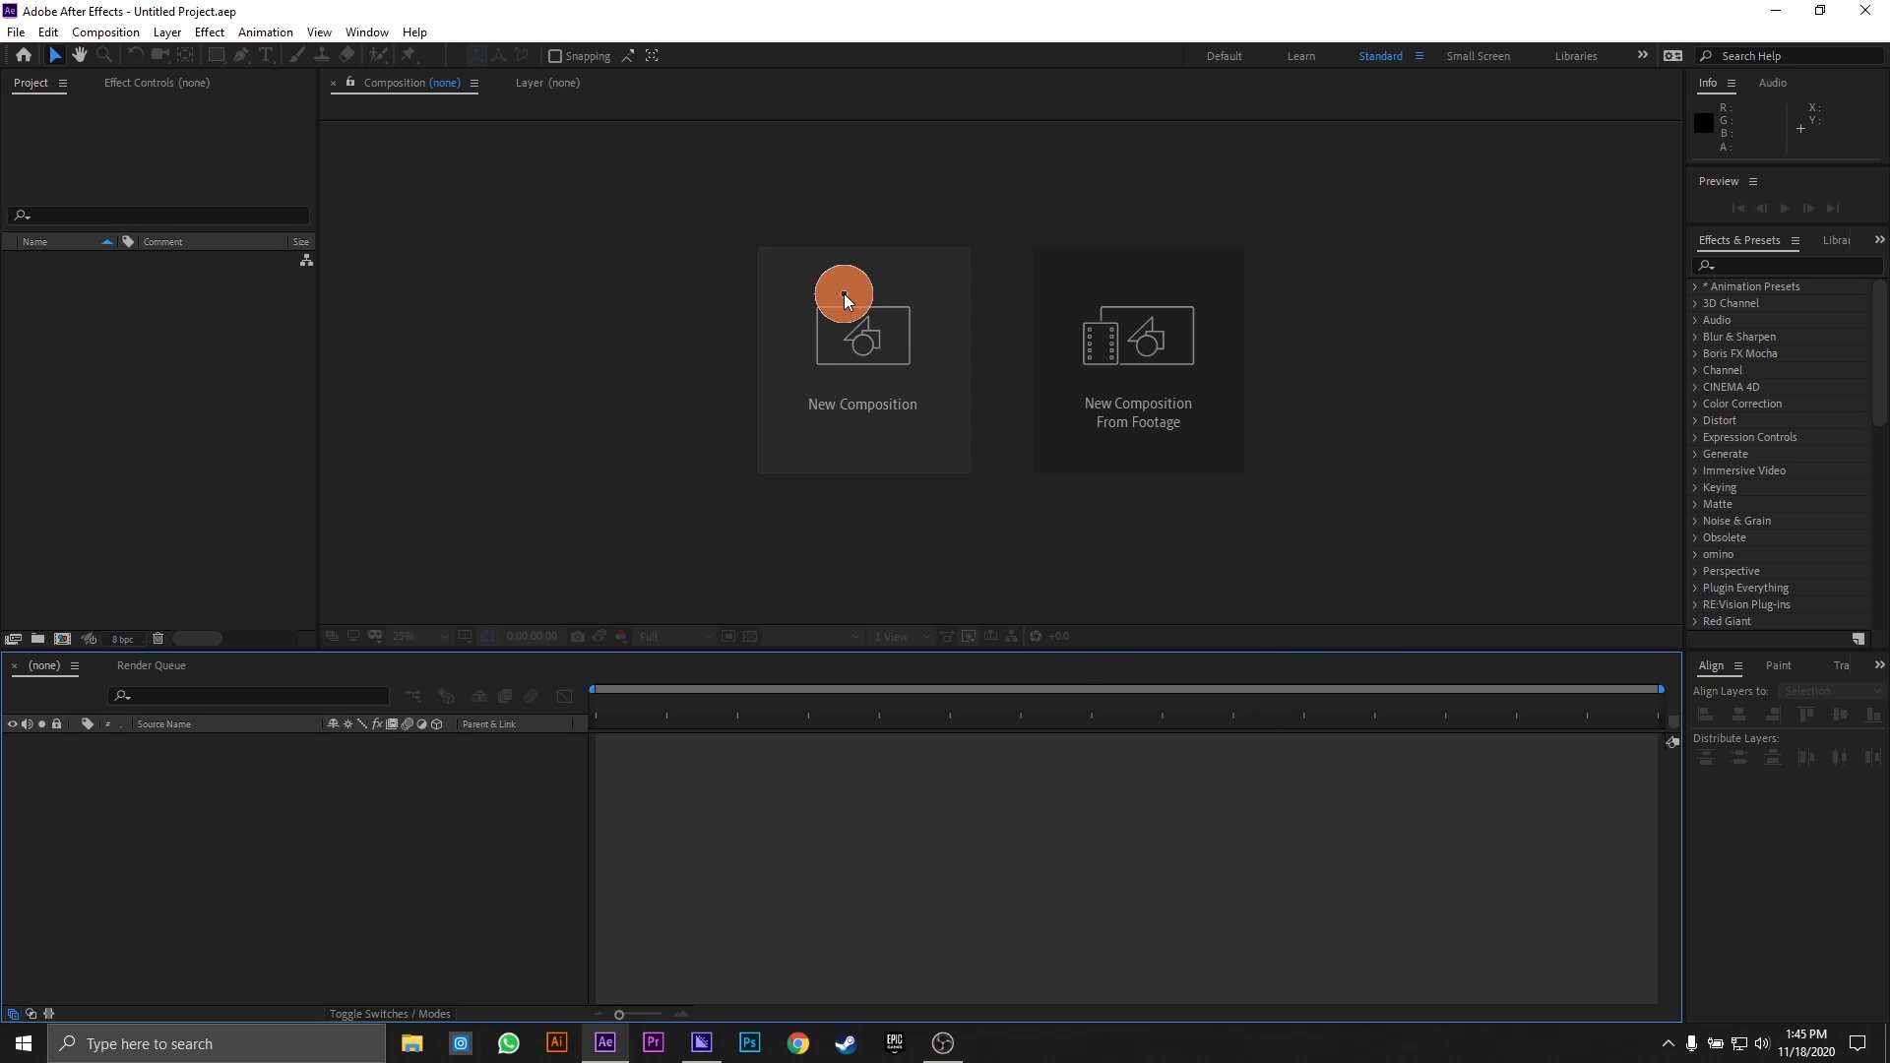
- Start a new composition and choose the HDTV 1080 29.97 preset for it
left_click(886, 301)
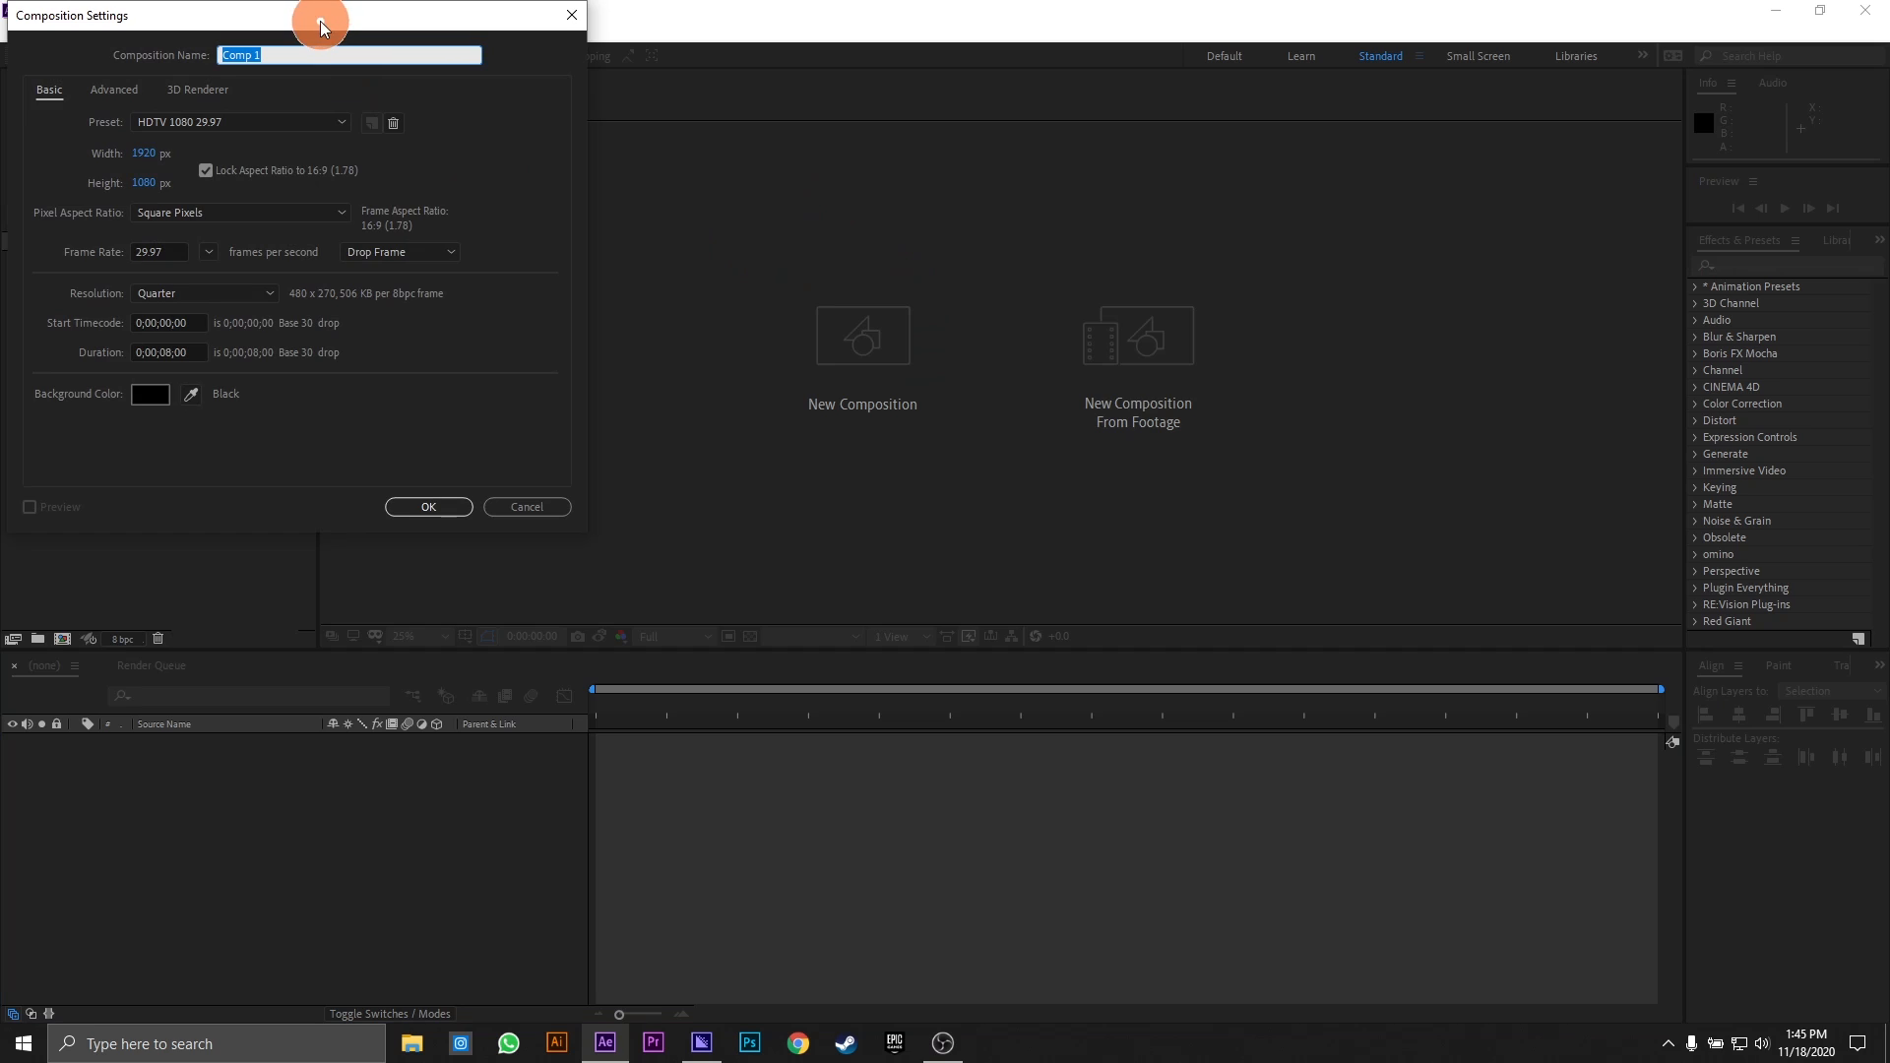
left_click_drag(320, 25, 919, 220)
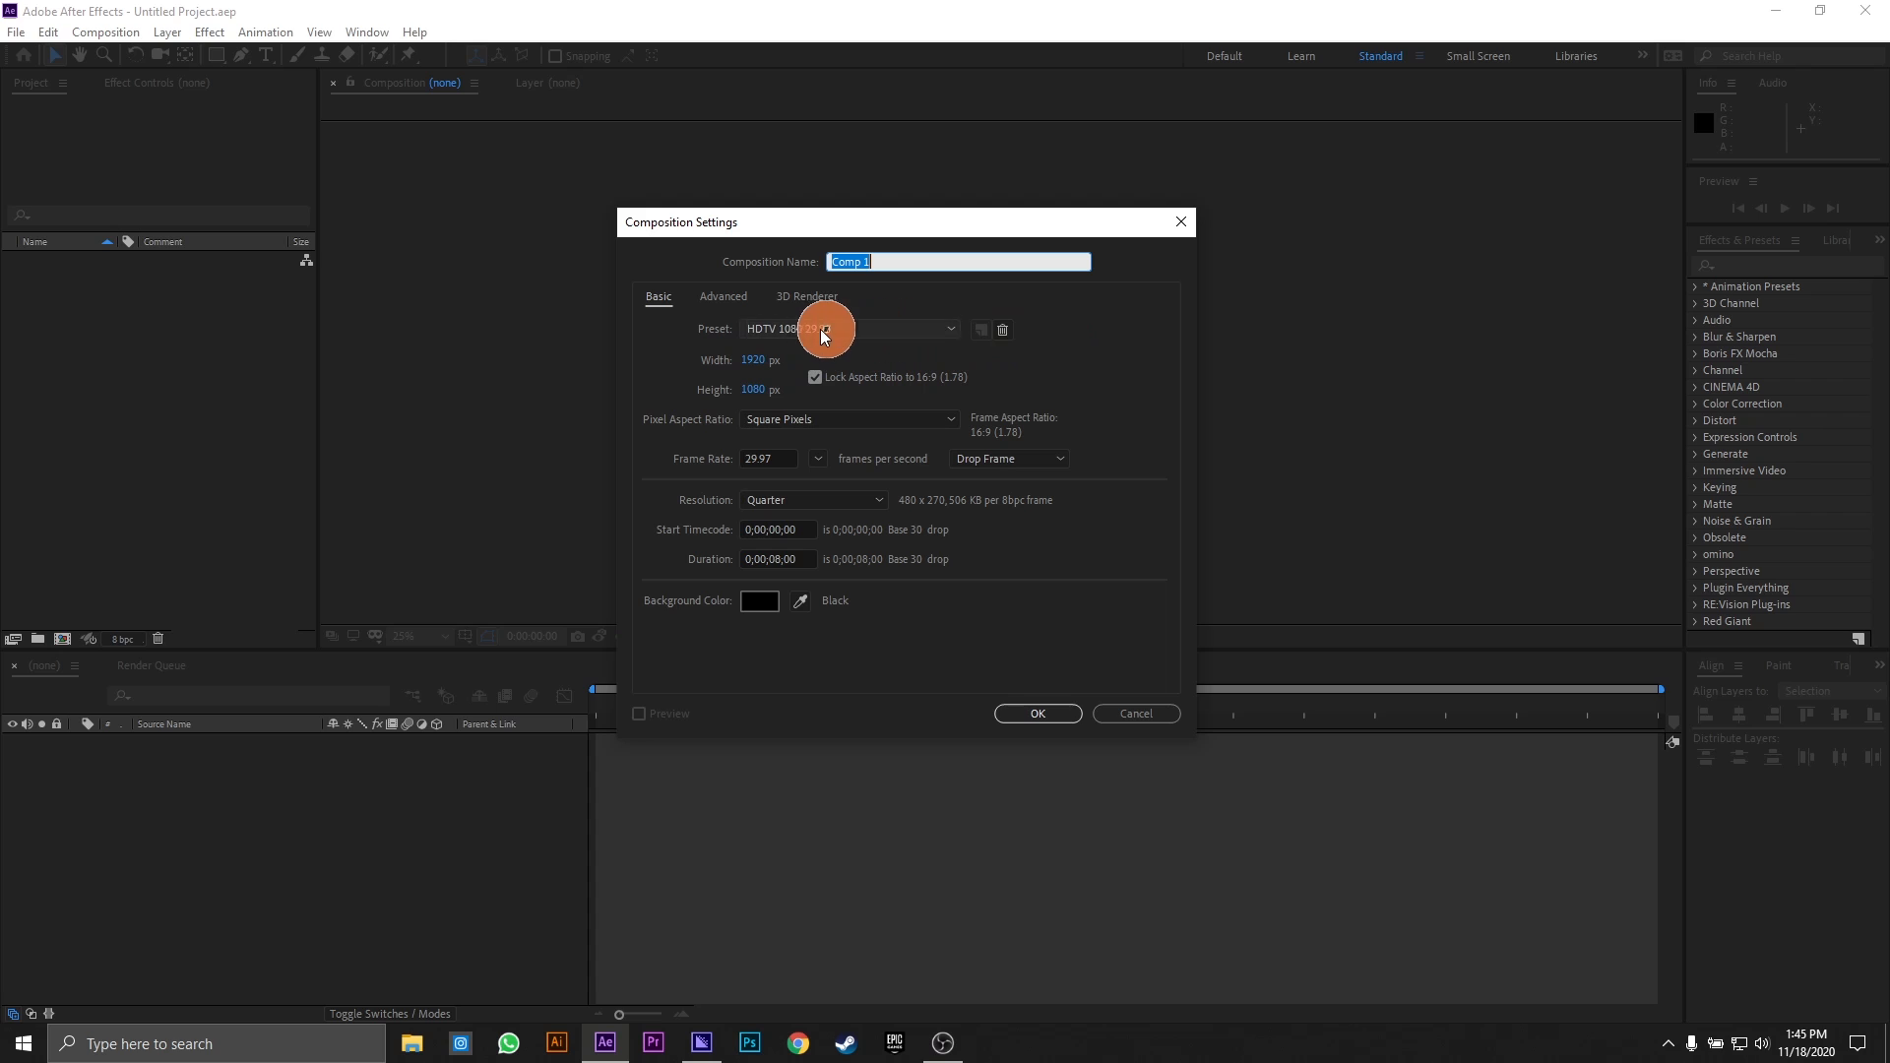
left_click(885, 327)
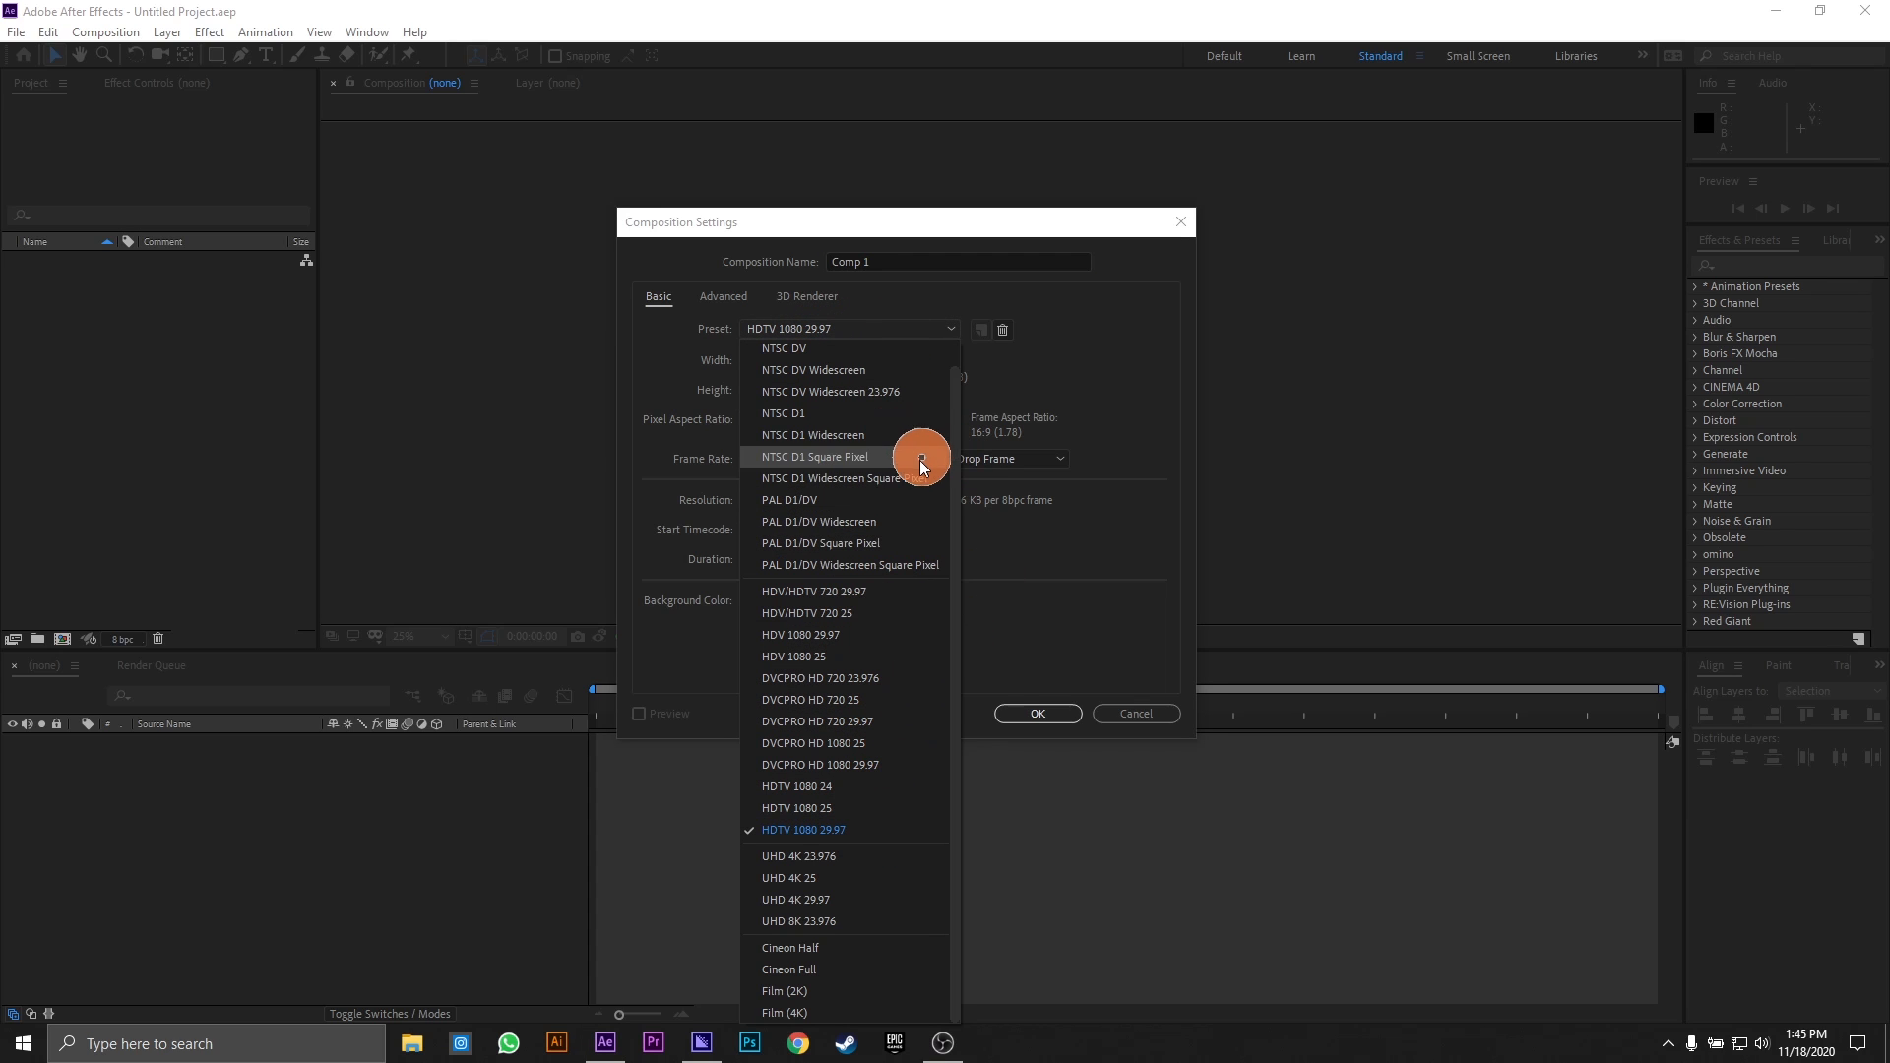
left_click(887, 830)
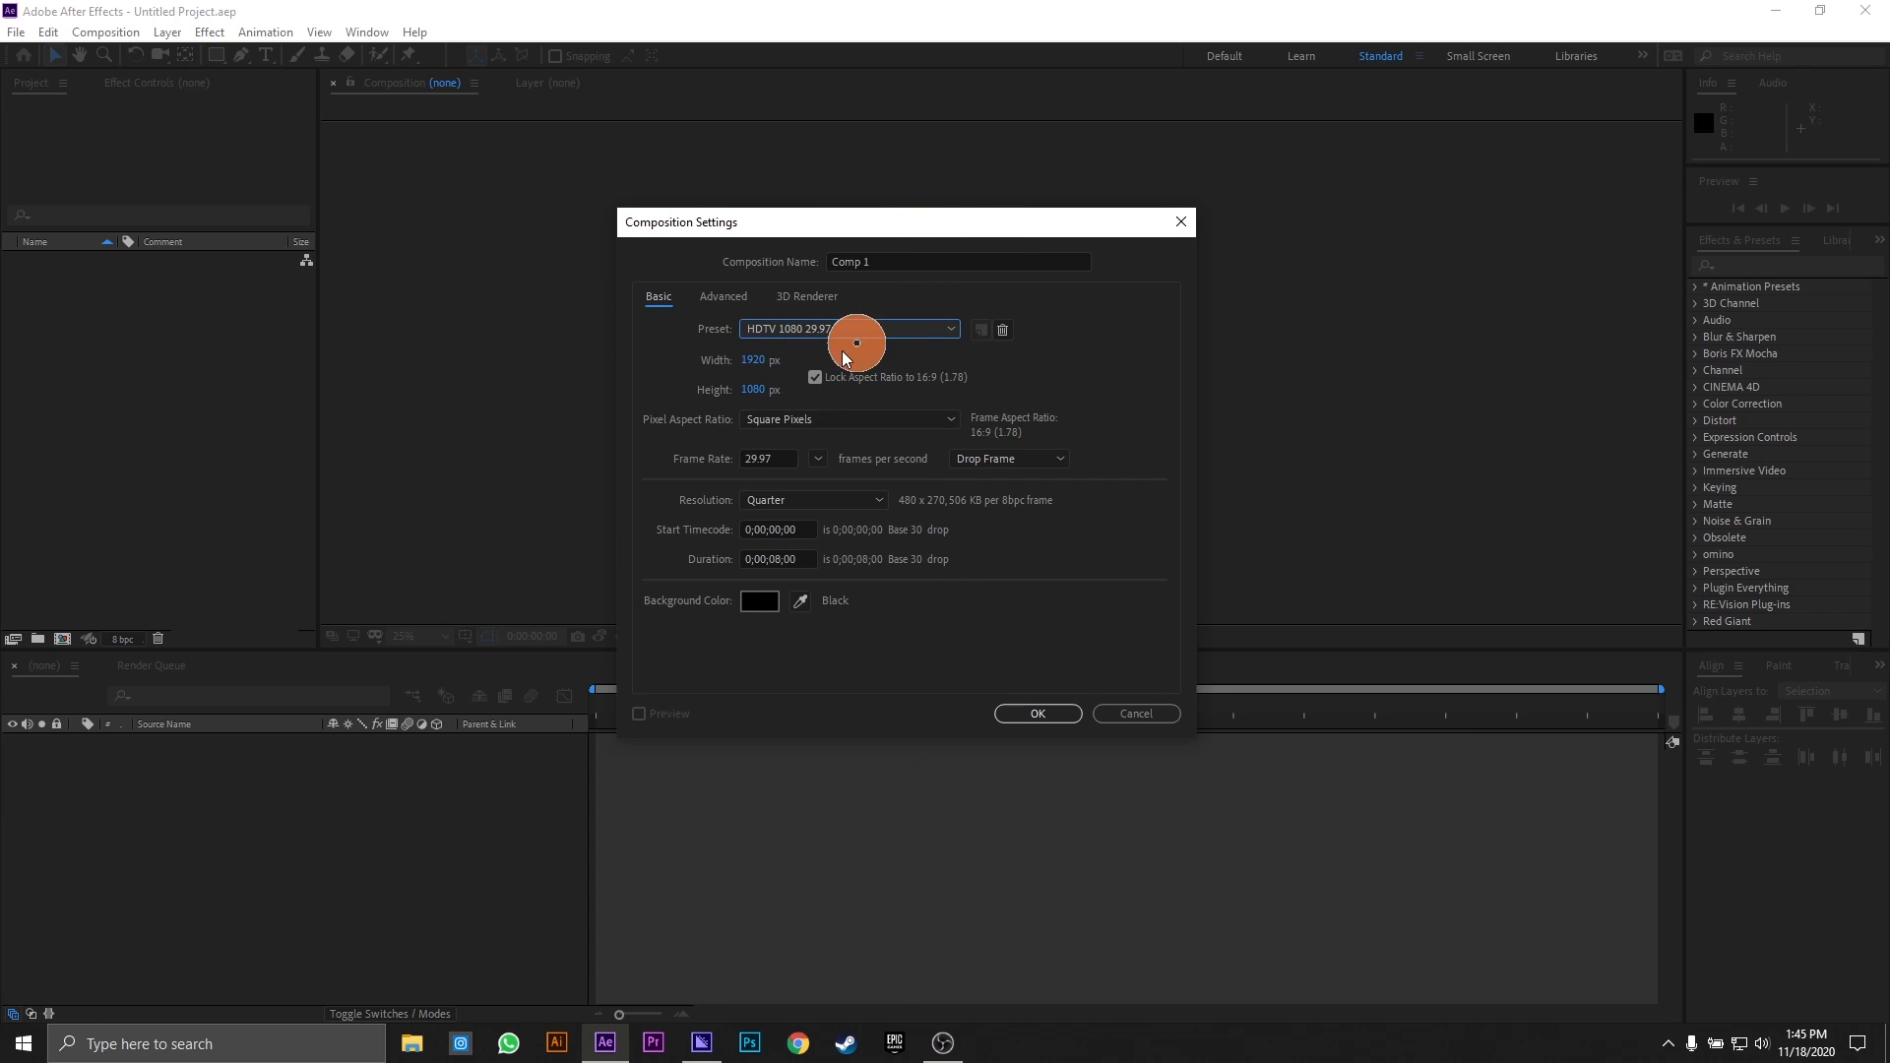
- Choose Square Pixels as the pixel aspect ratio of the new composition
left_click(859, 424)
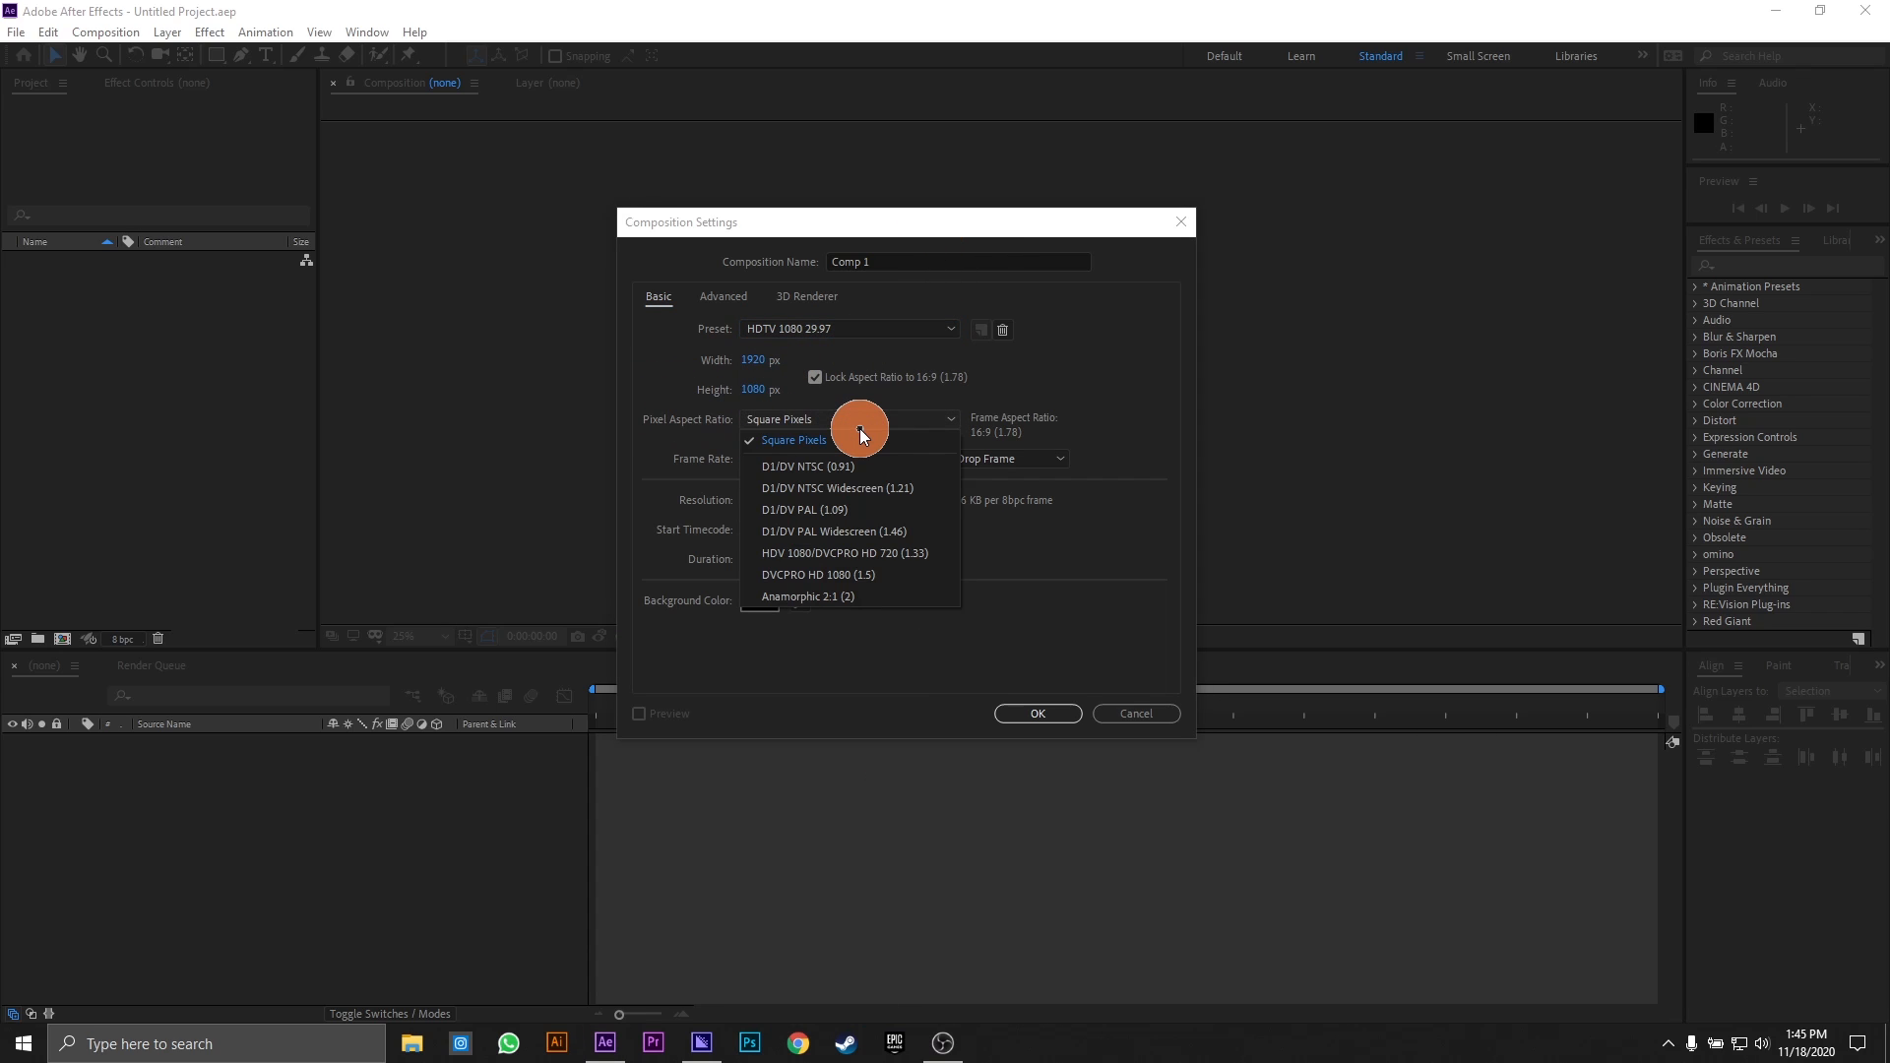
left_click(860, 440)
left_click(870, 440)
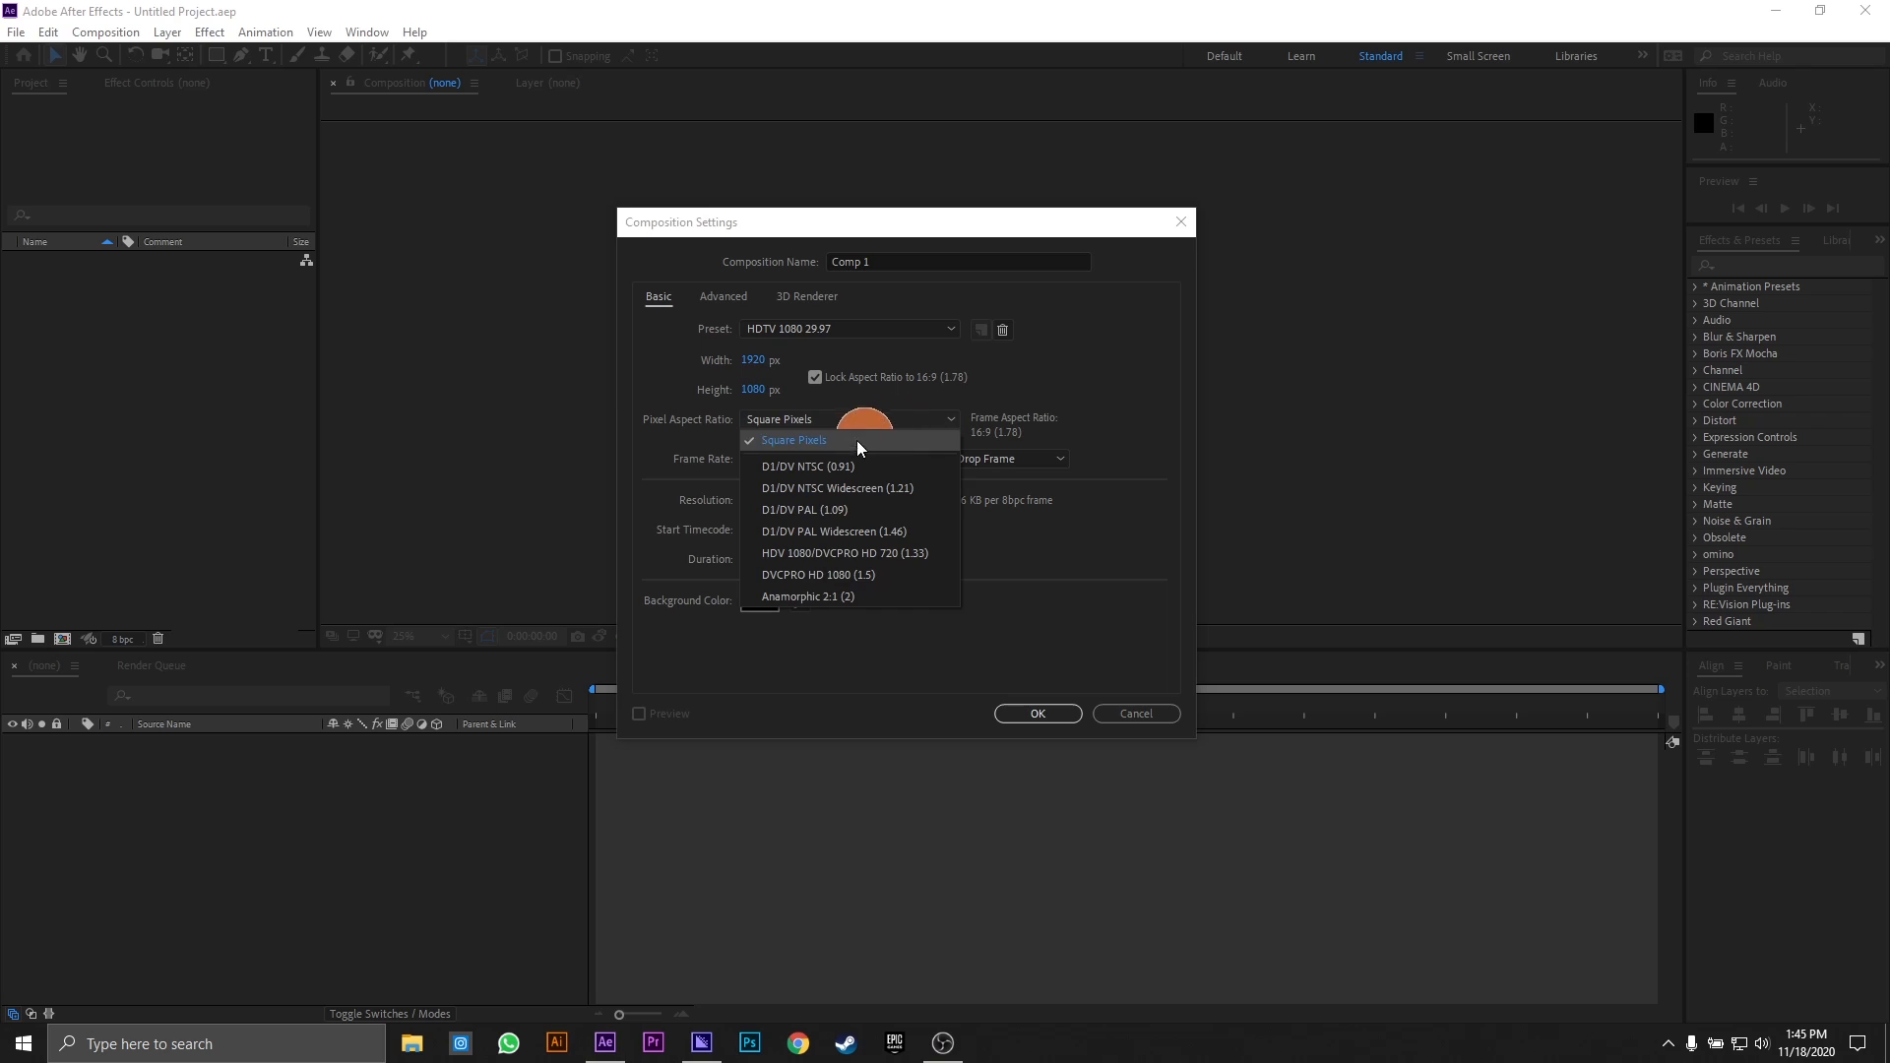
left_click(844, 451)
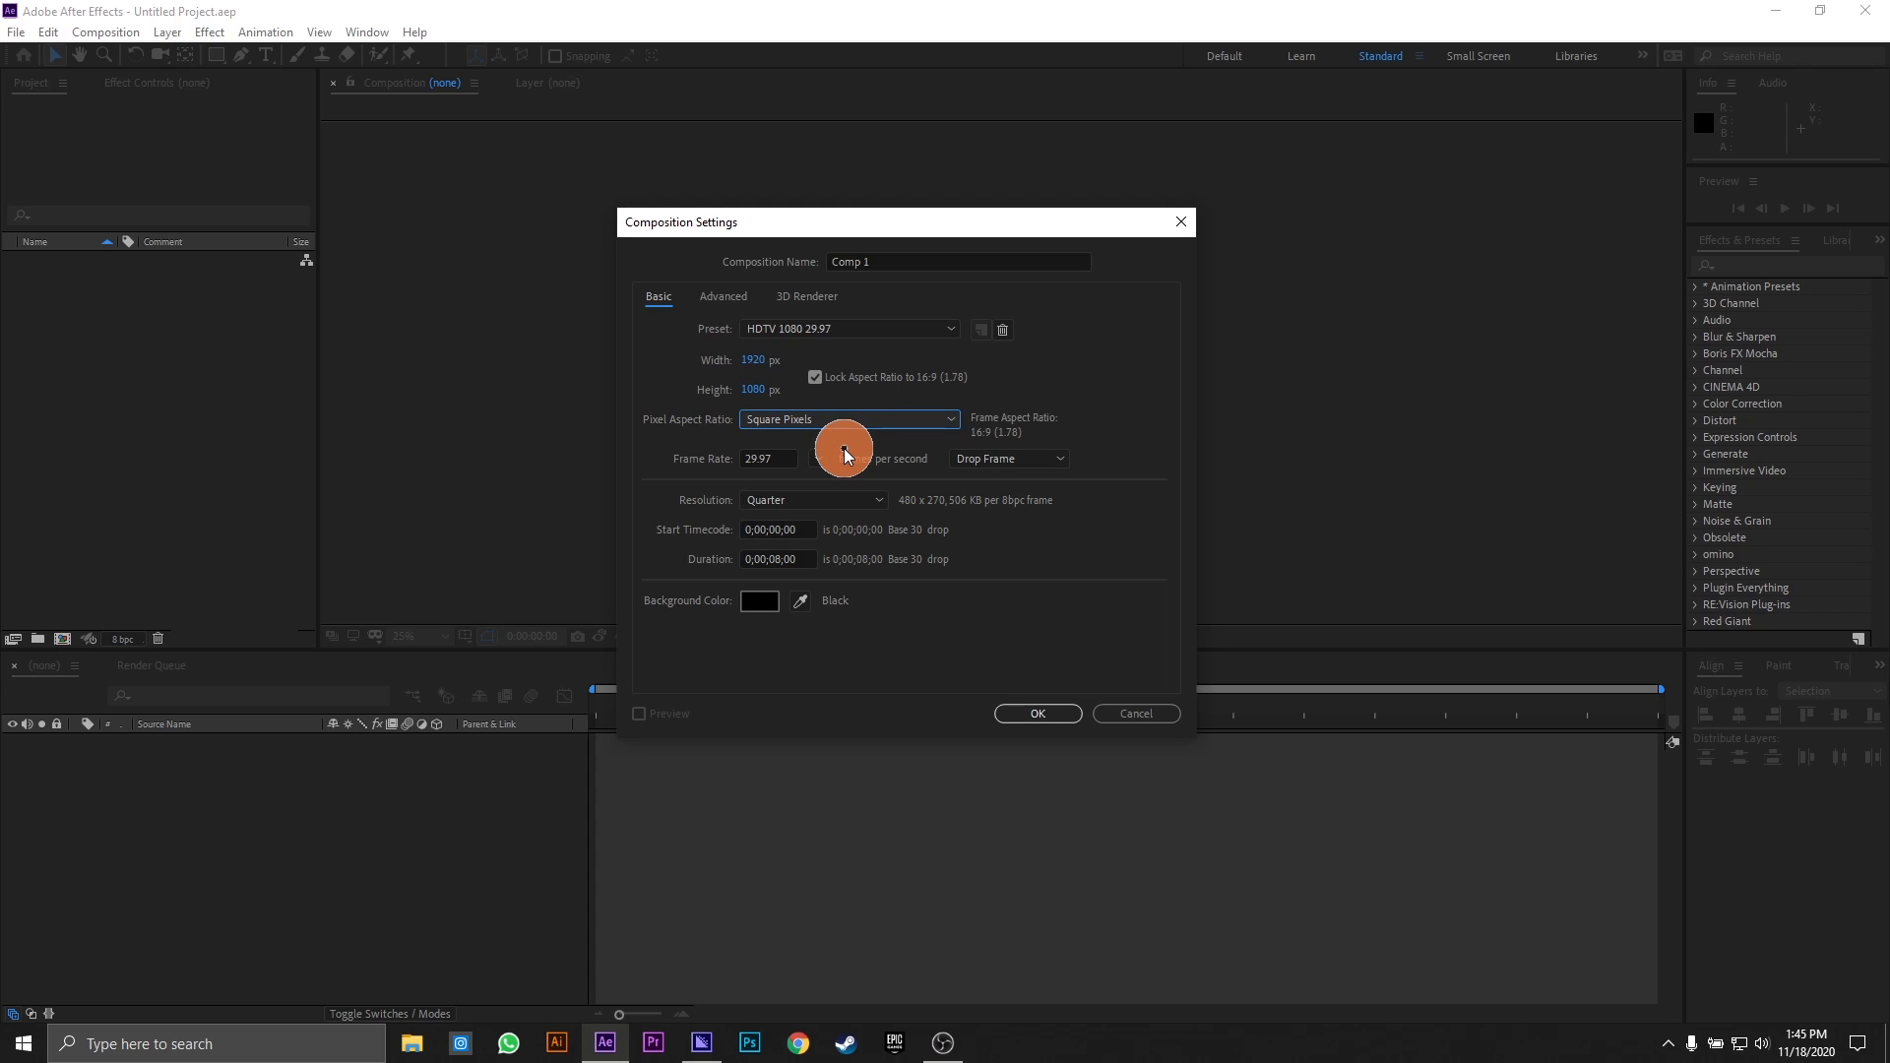
left_click(837, 419)
left_click(799, 442)
- Set the composition's frame rate to 60 frames per second and its resolution to Quarter
left_click(813, 460)
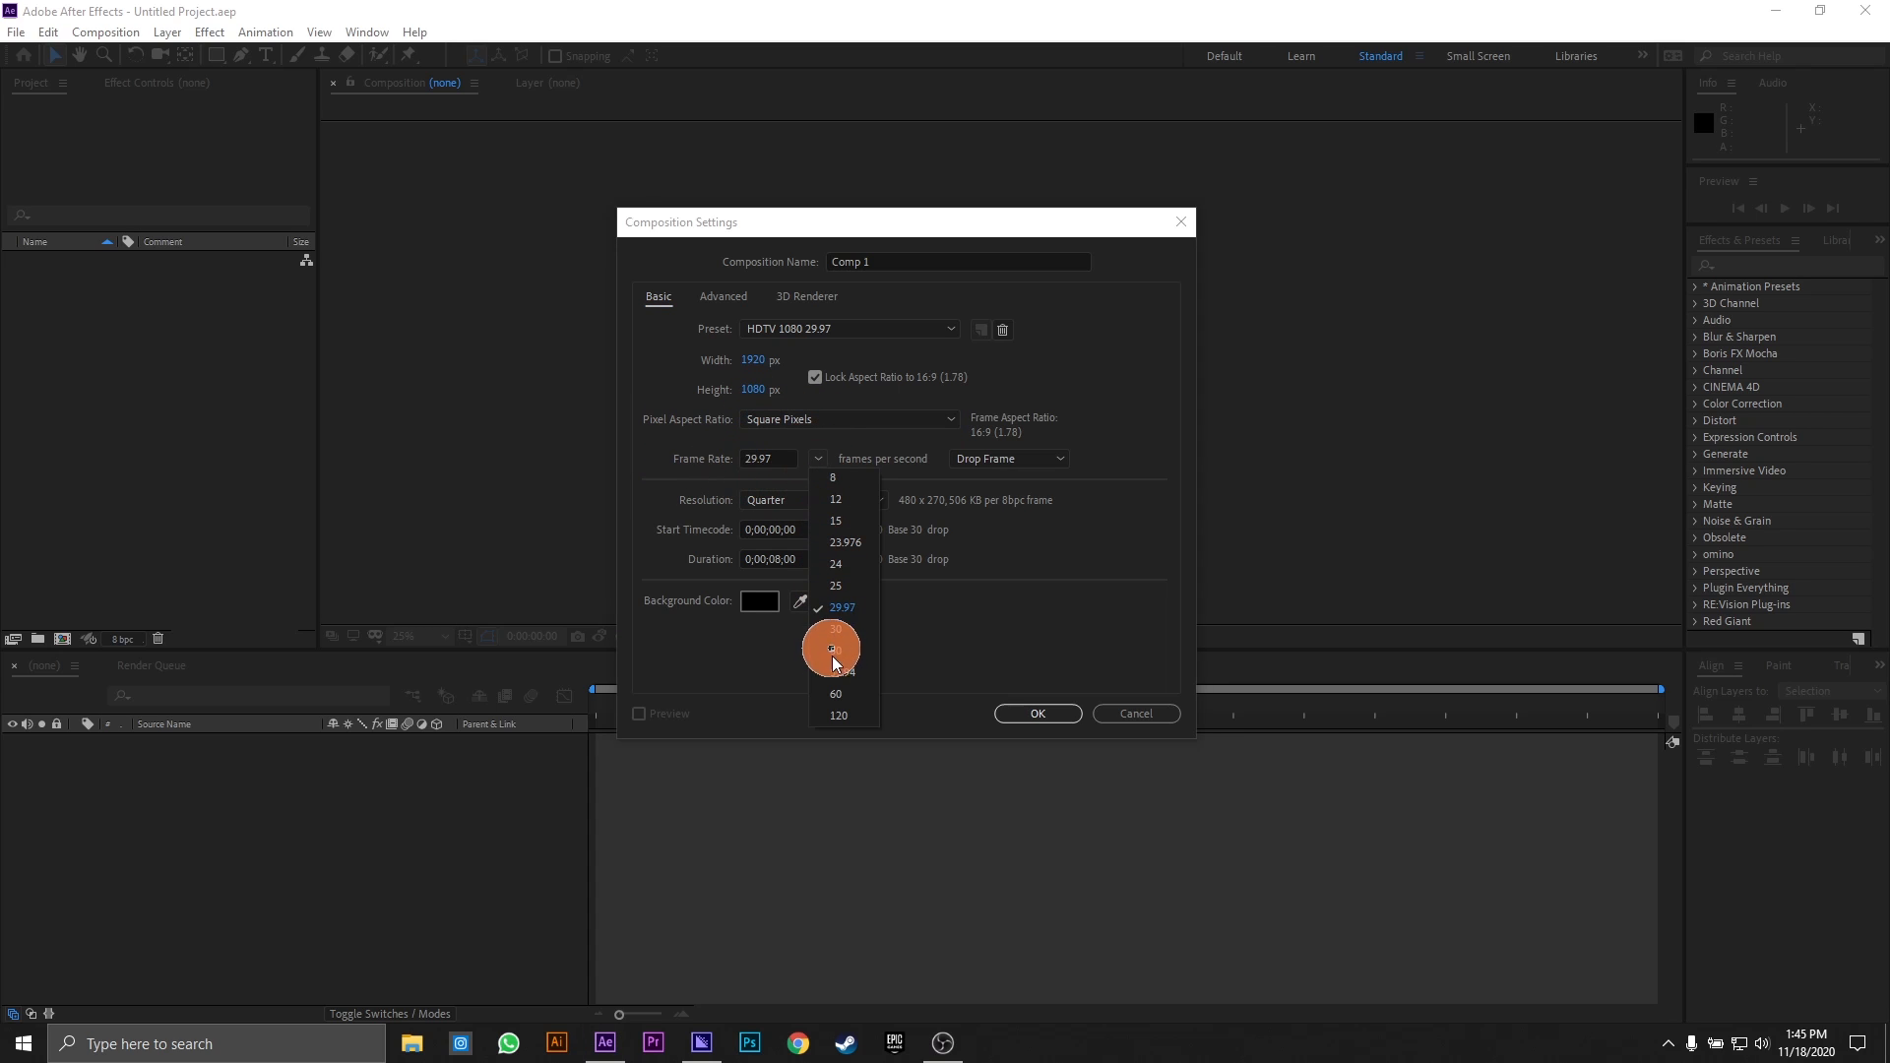
left_click(835, 689)
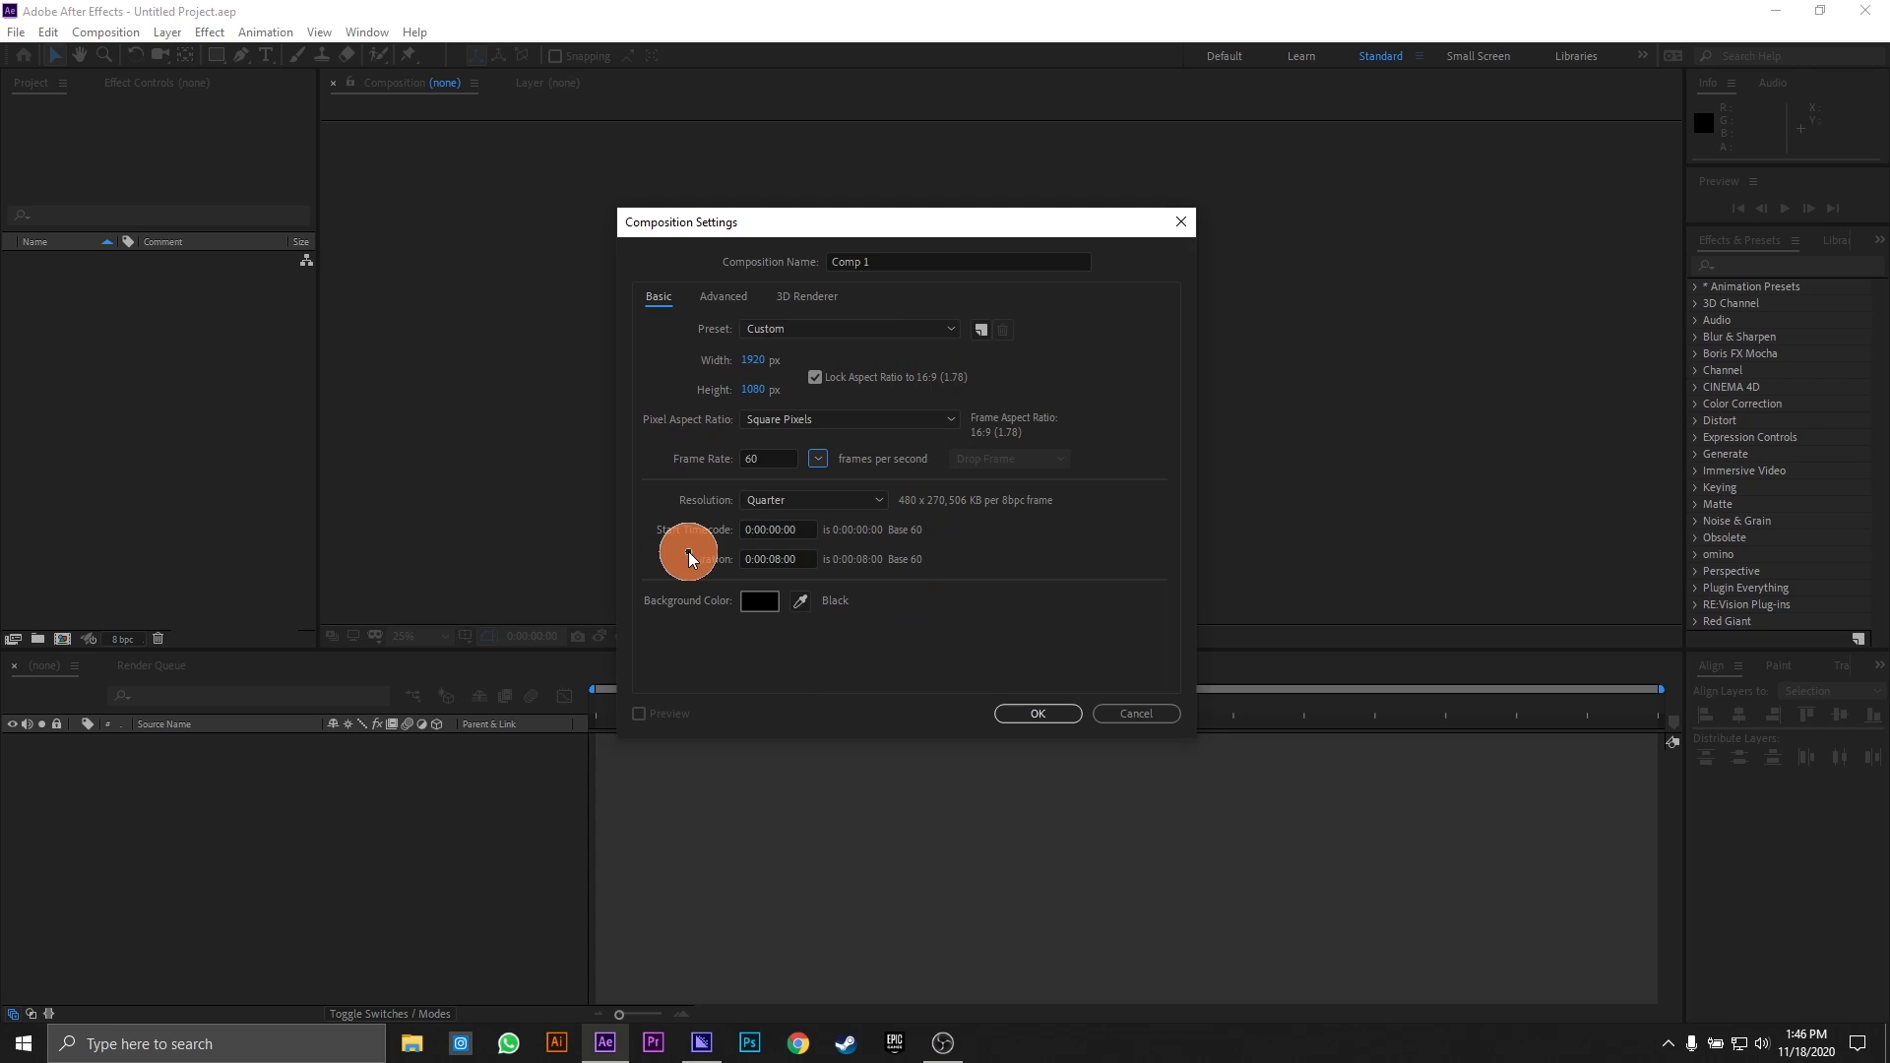
left_click(819, 462)
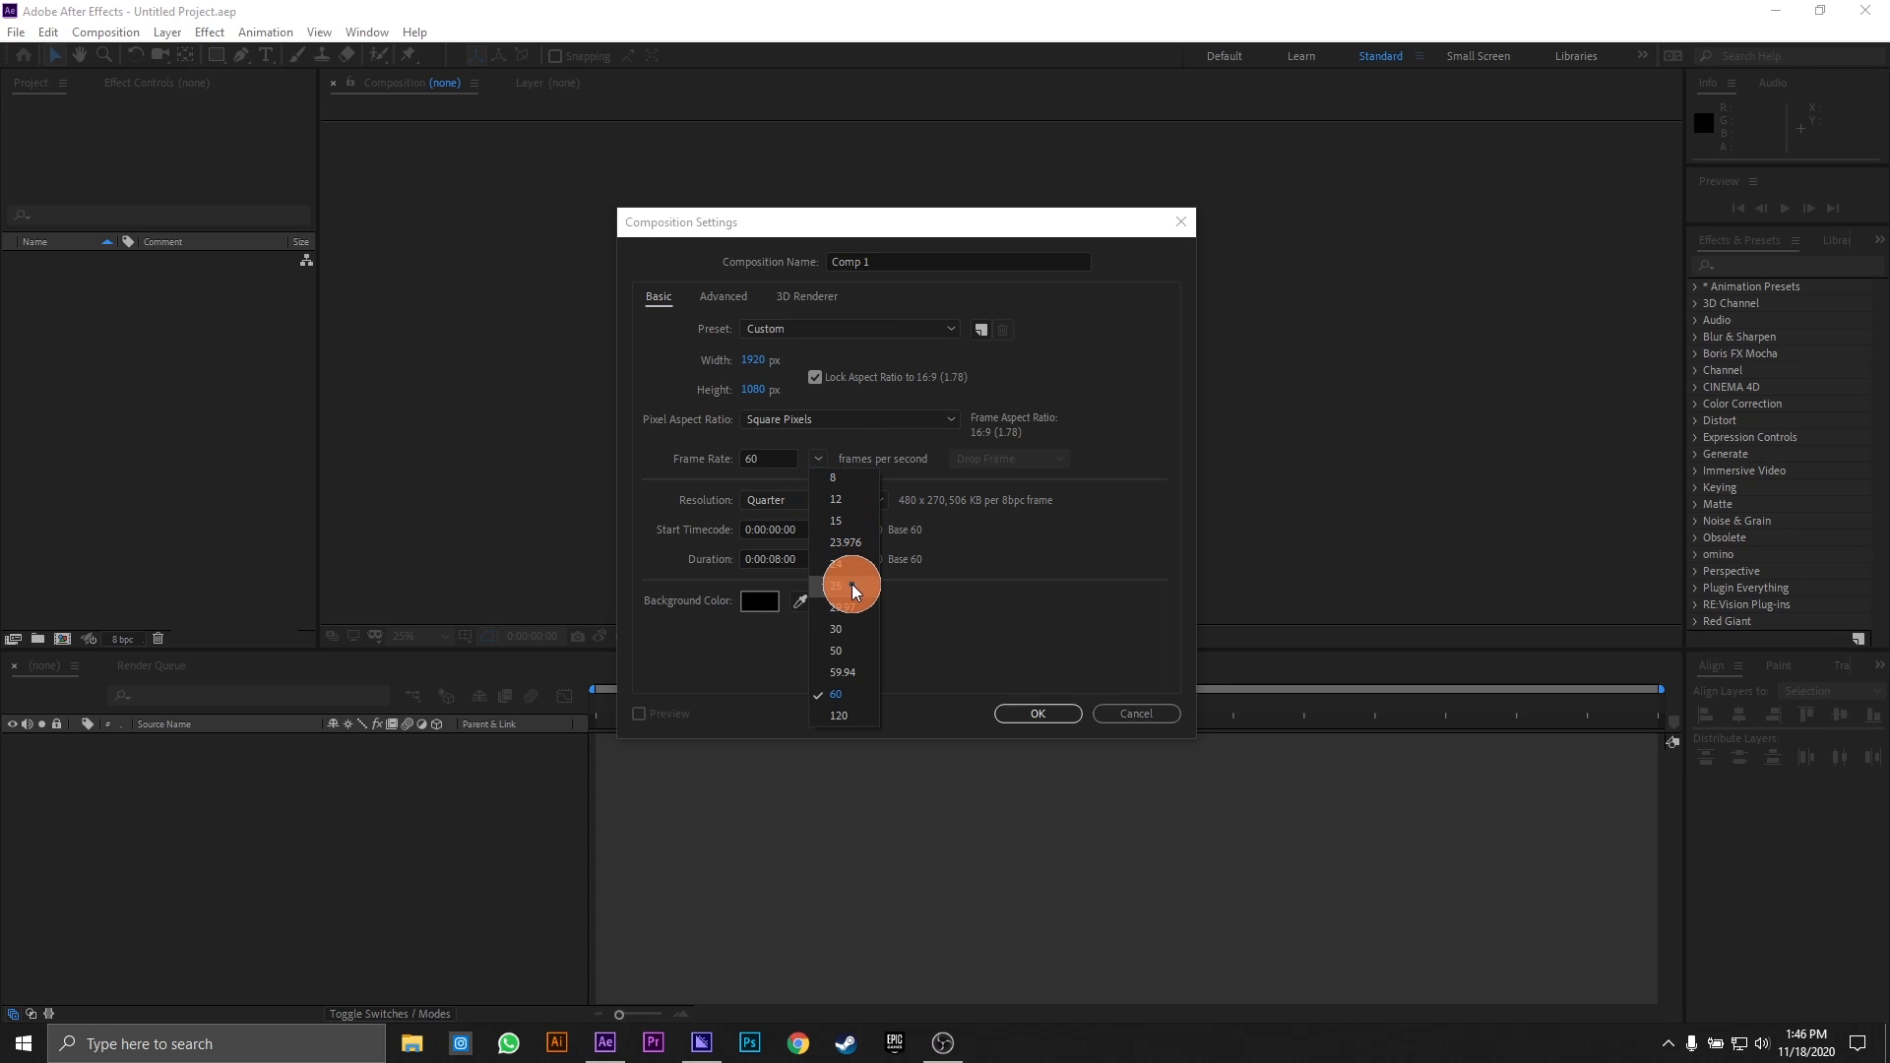
left_click(839, 691)
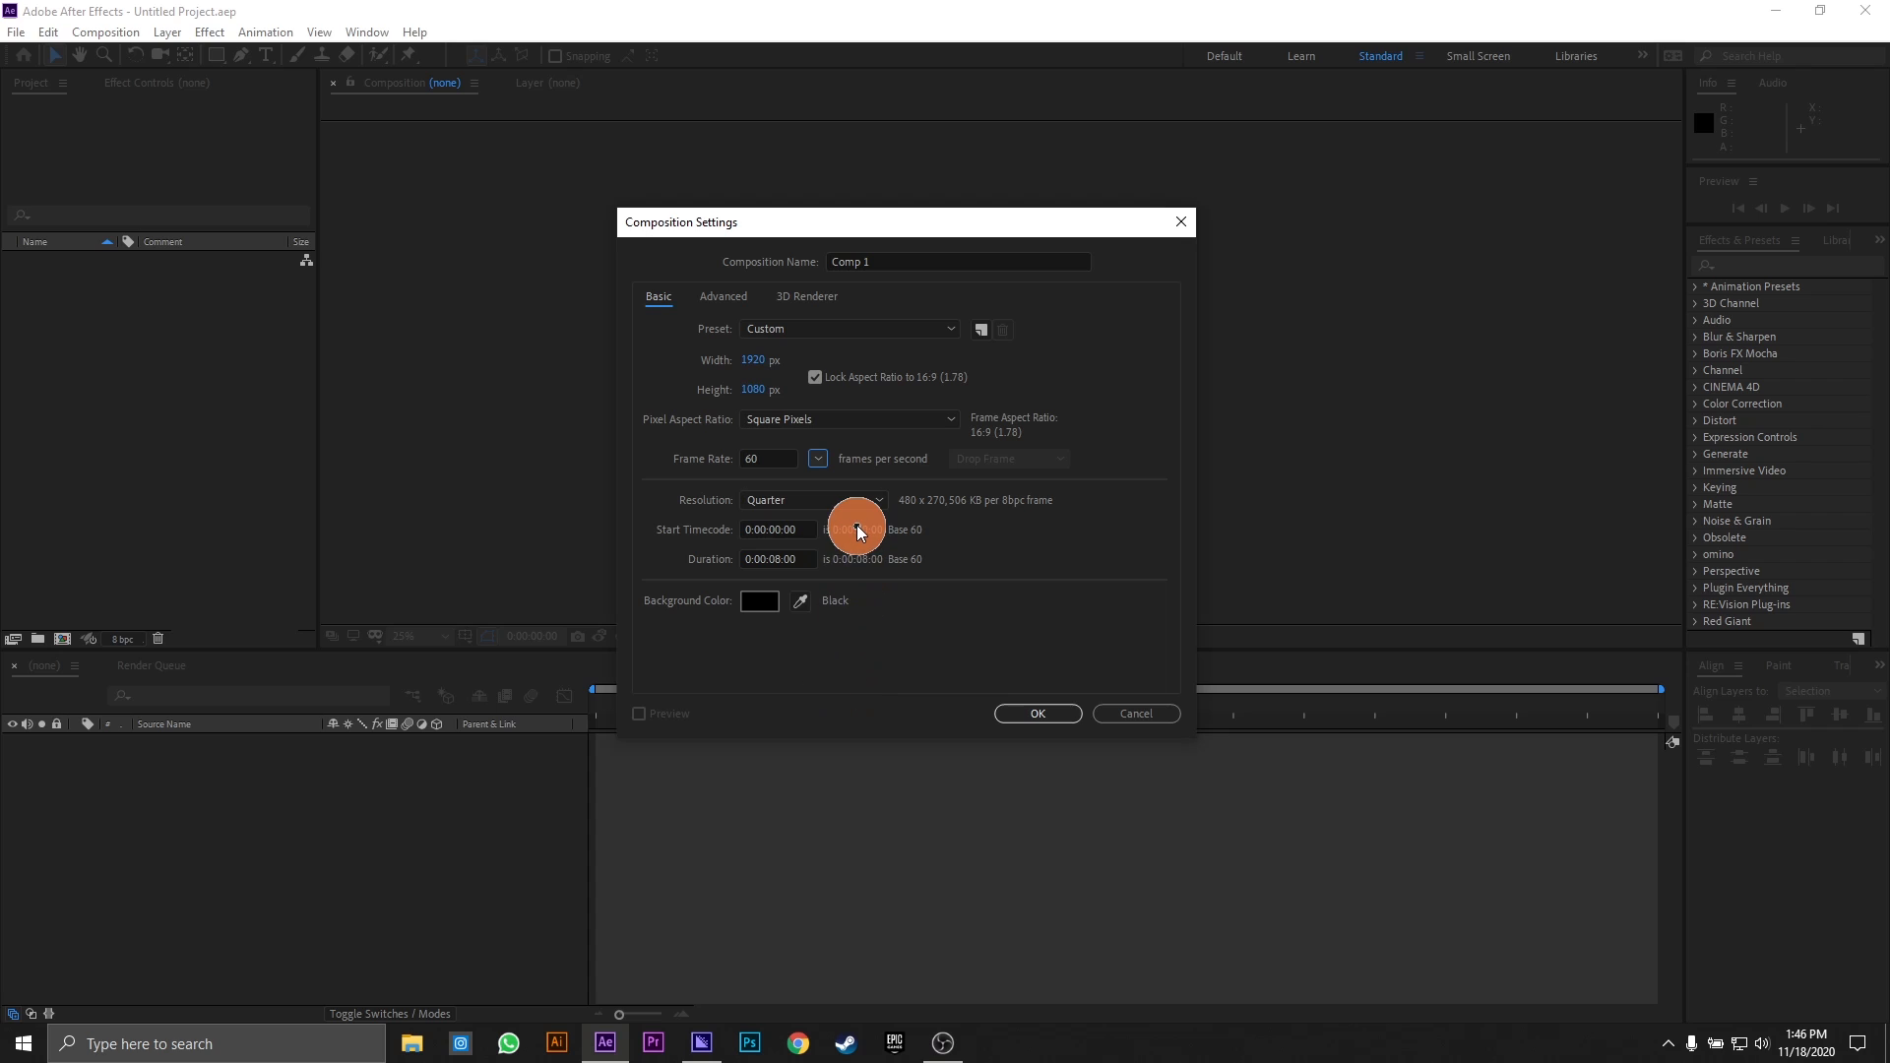
left_click(839, 504)
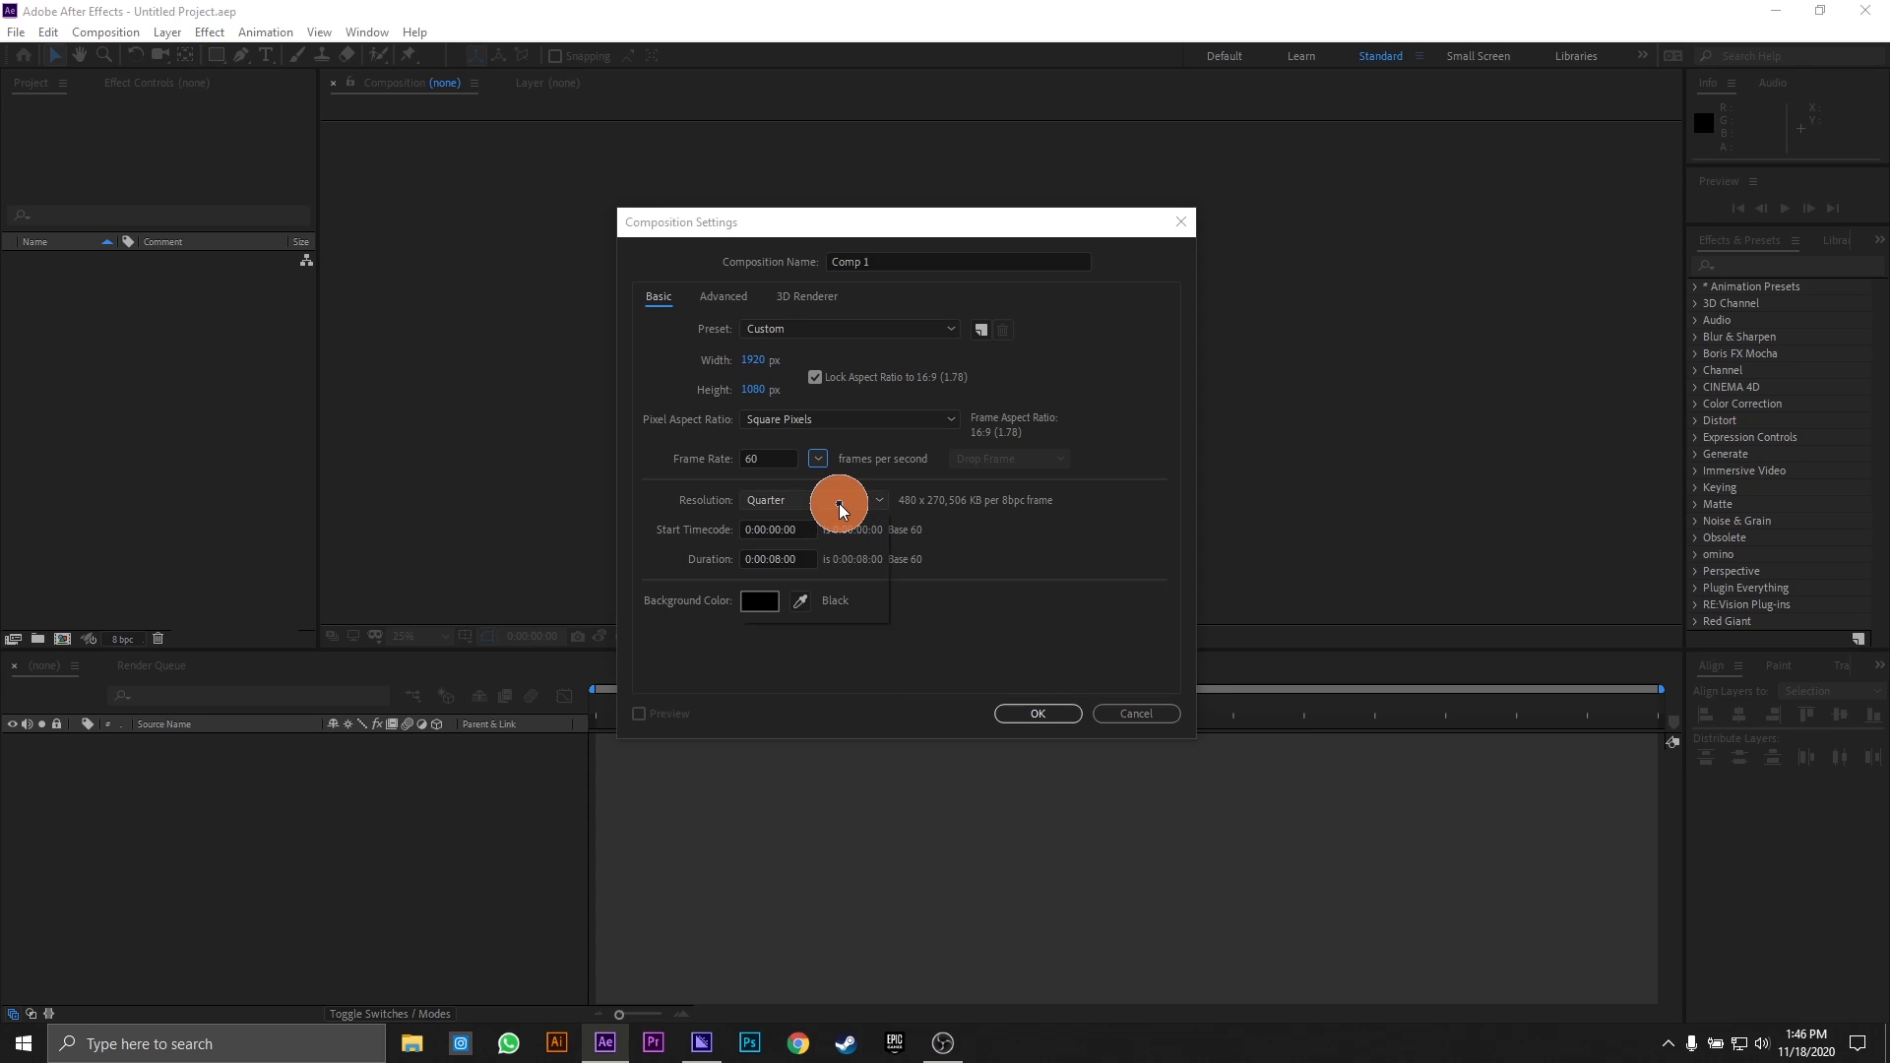
left_click(802, 587)
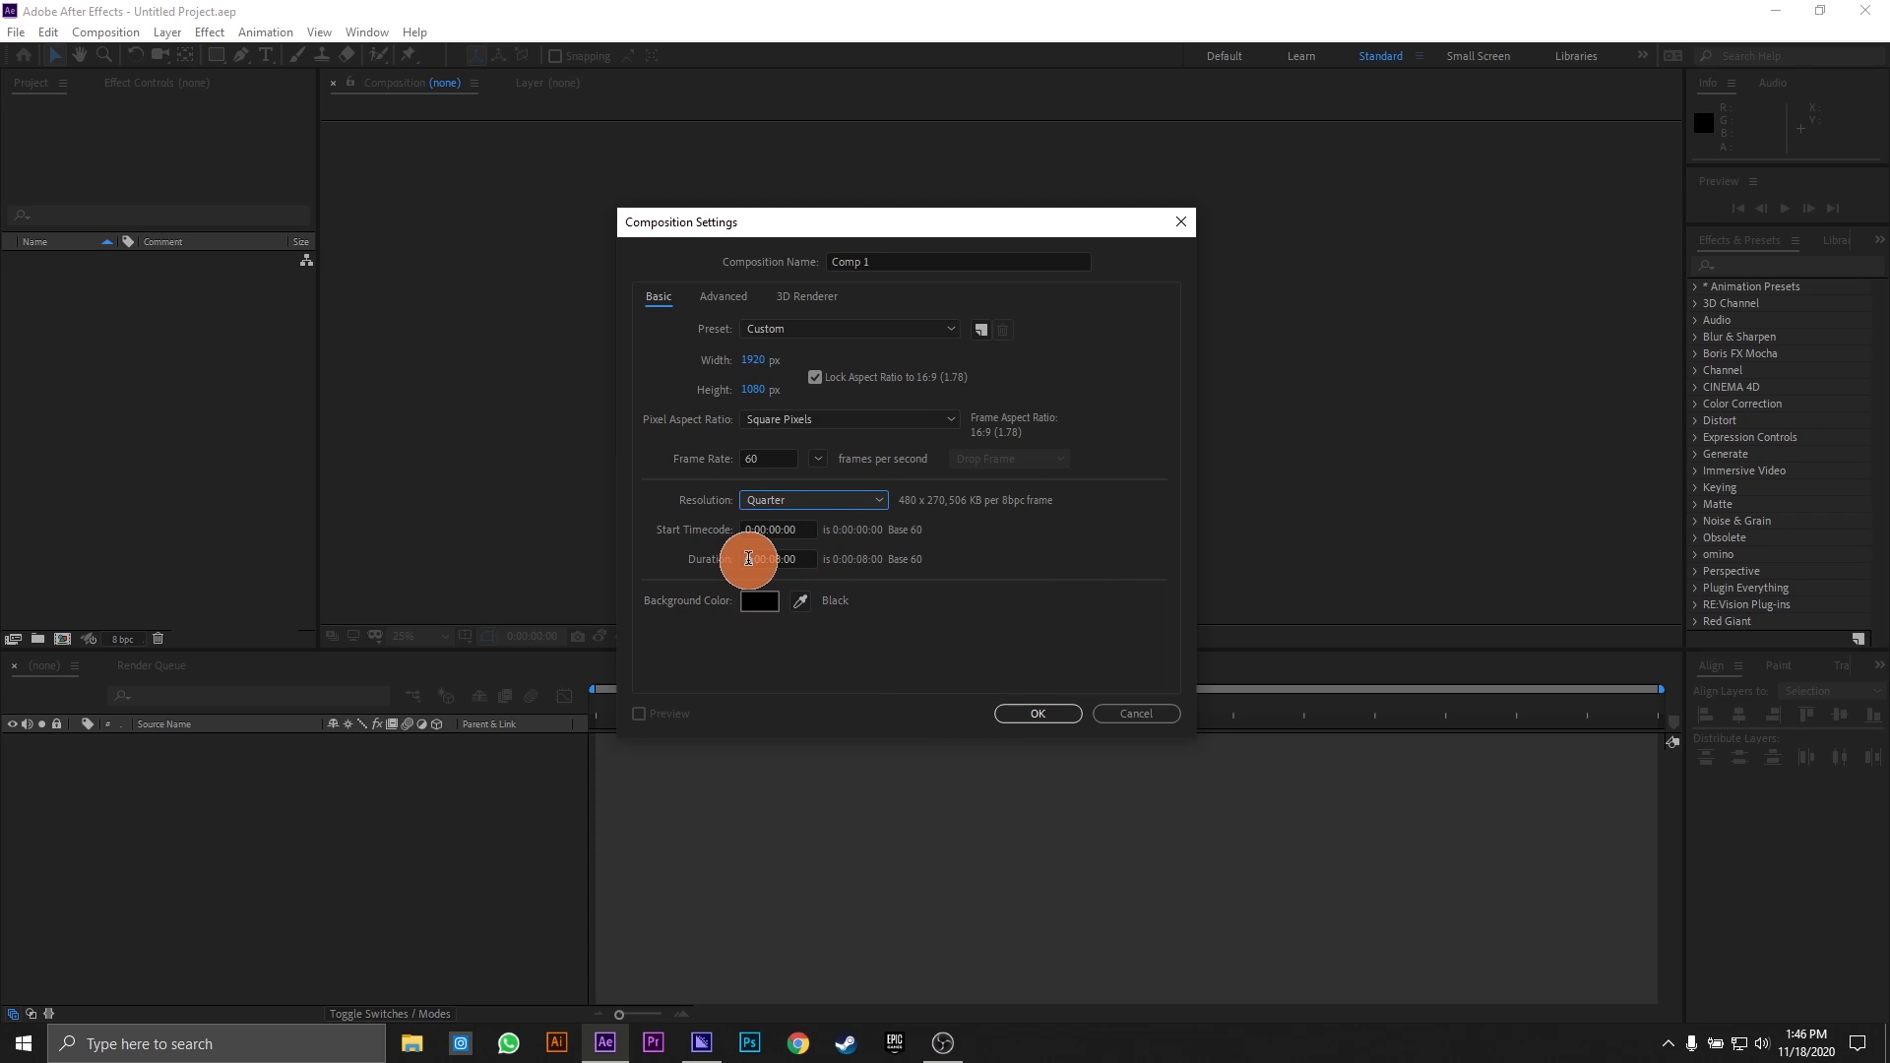
- Set the composition's duration to 0:00:08:00
left_click(780, 562)
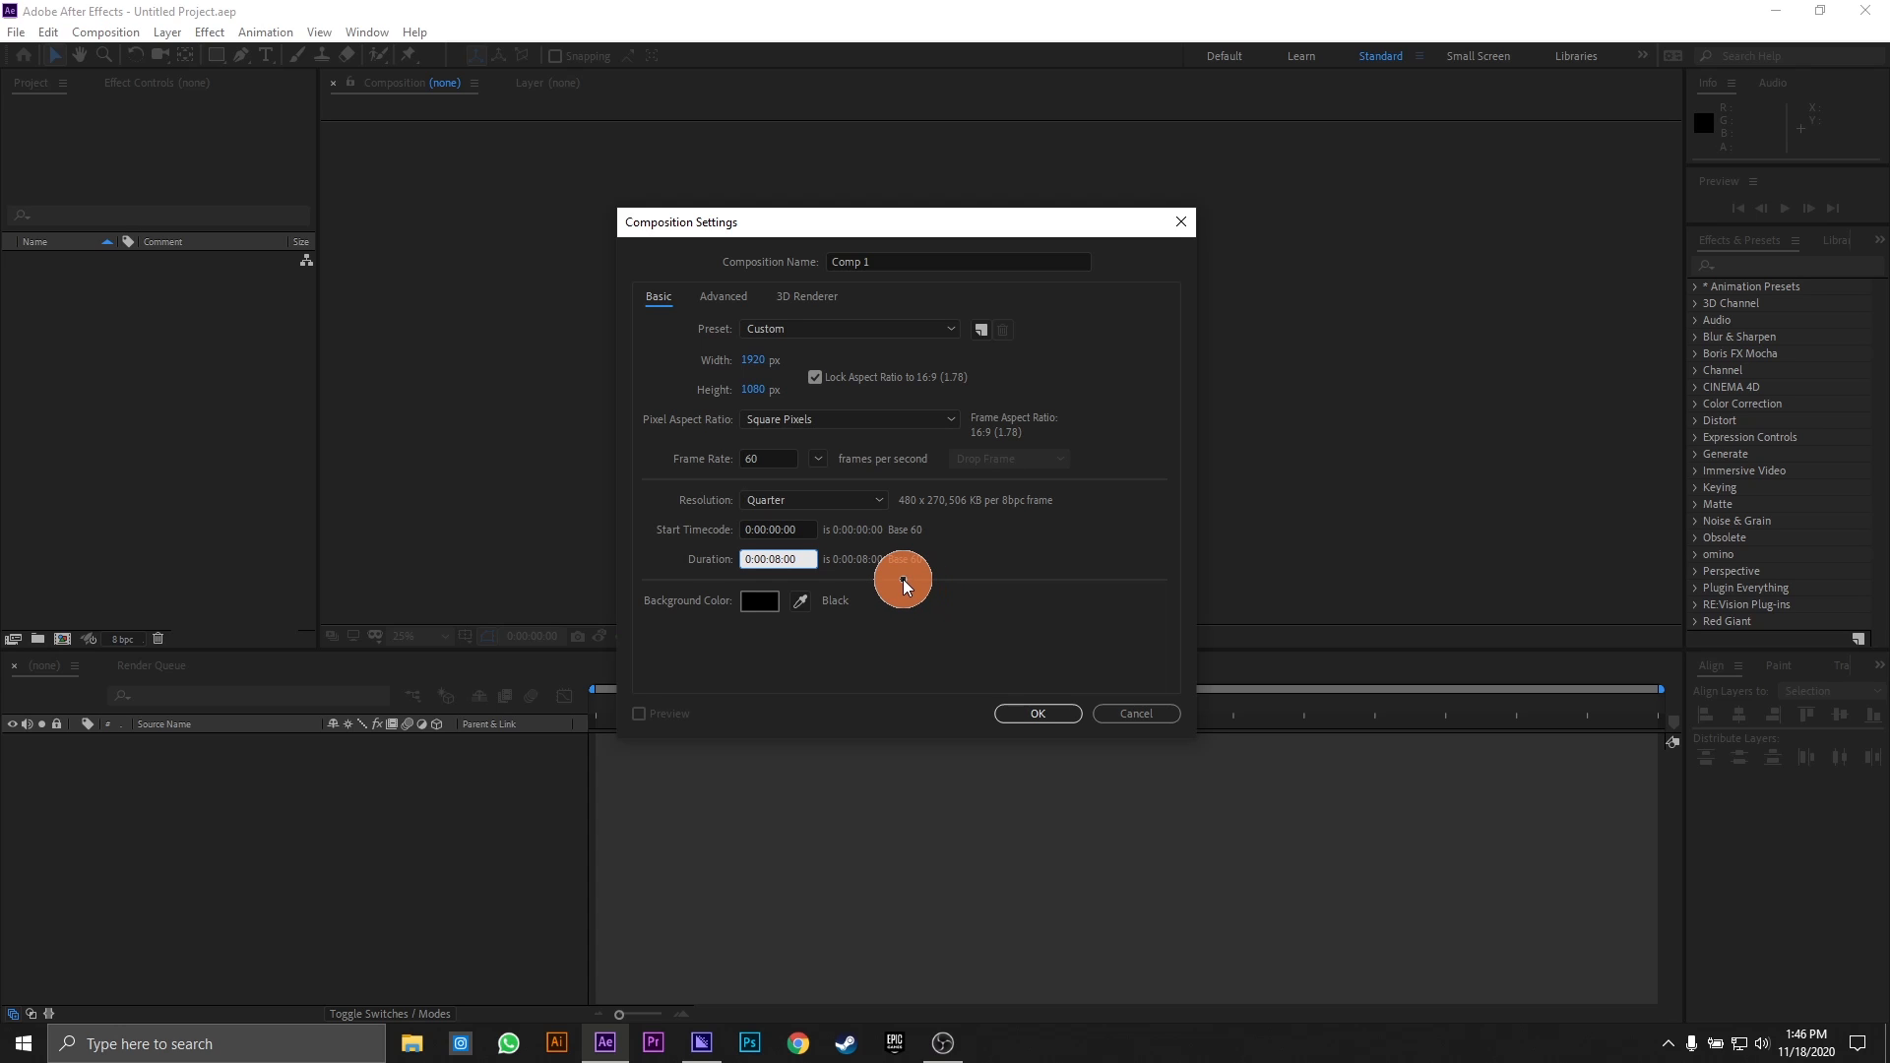
key("BackSpace")
type("1")
key("BackSpace")
type("0")
key("BackSpace")
type("1")
key("BackSpace")
type("0")
key("BackSpace")
type("8")
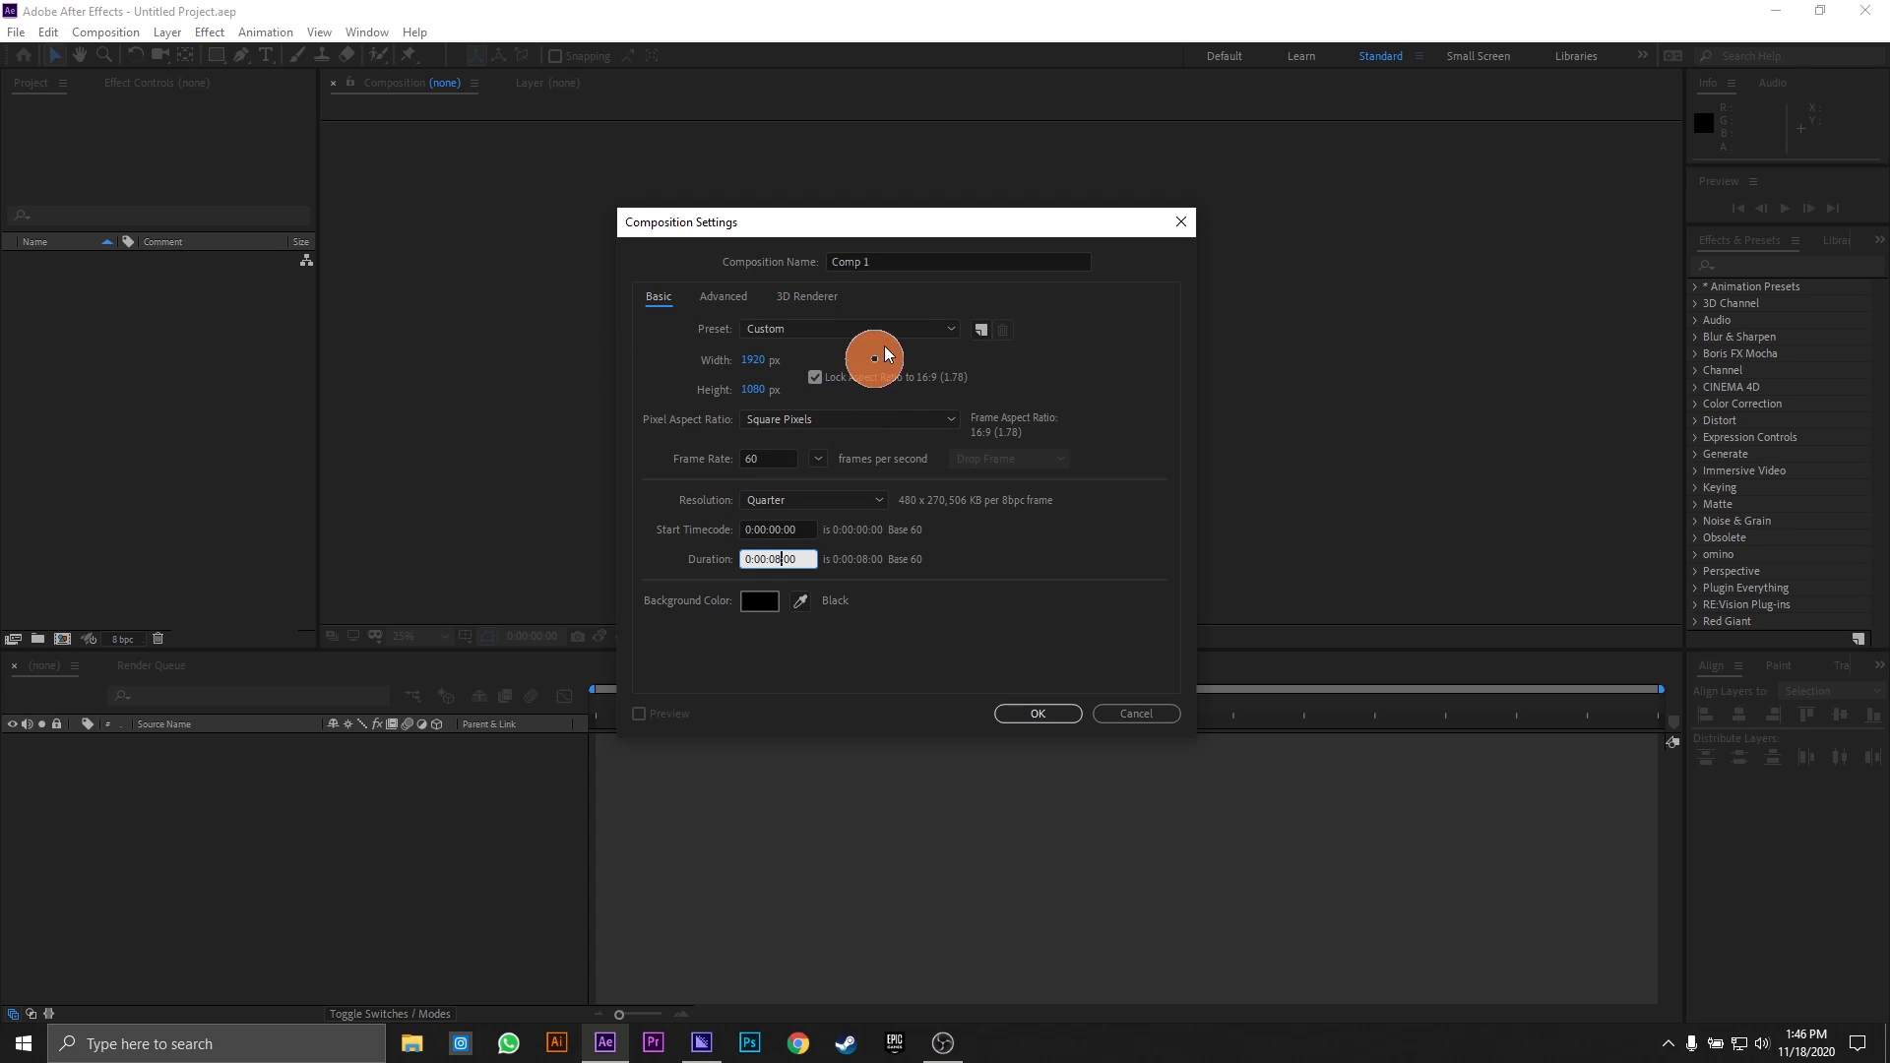
- Name the composition "zero to hero 1st episode" and create it
left_click(911, 262)
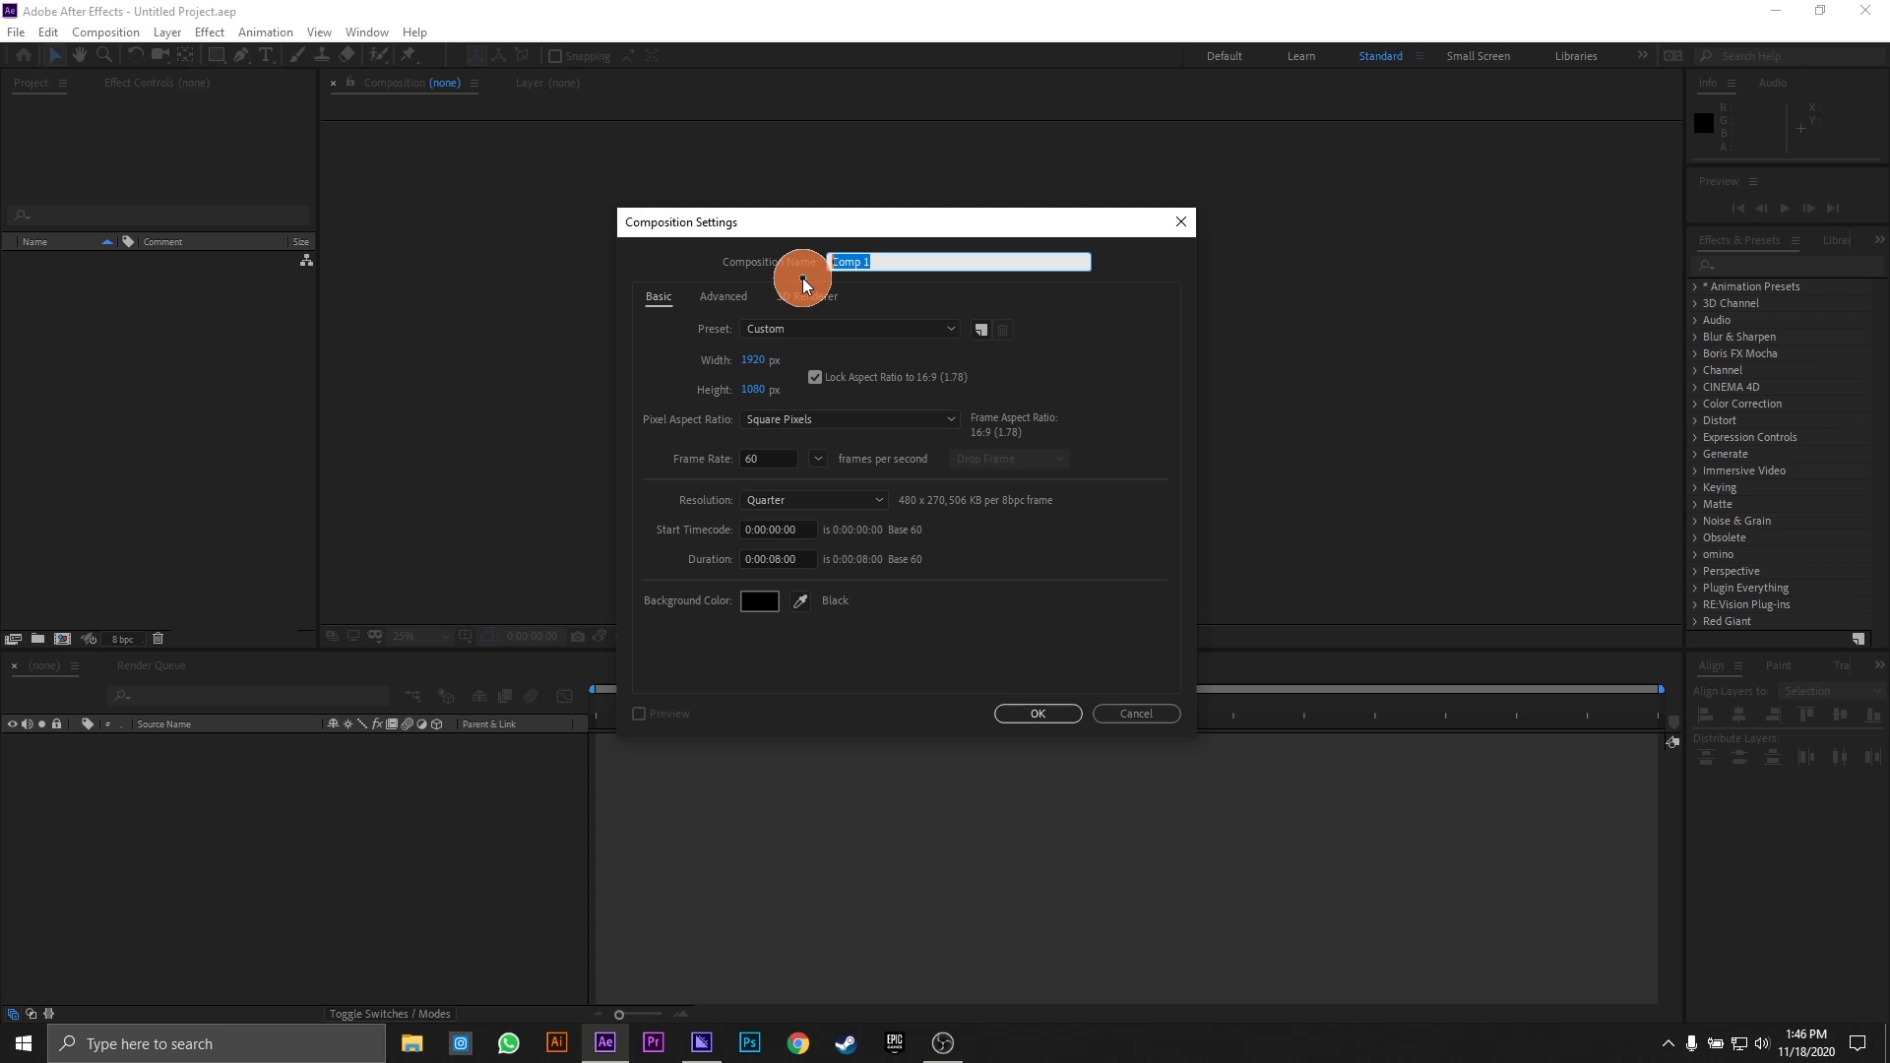
key("BackSpace")
type("zero to hero")
key("BackSpace")
type("s")
type("1s")
type("t episode")
key("Return")
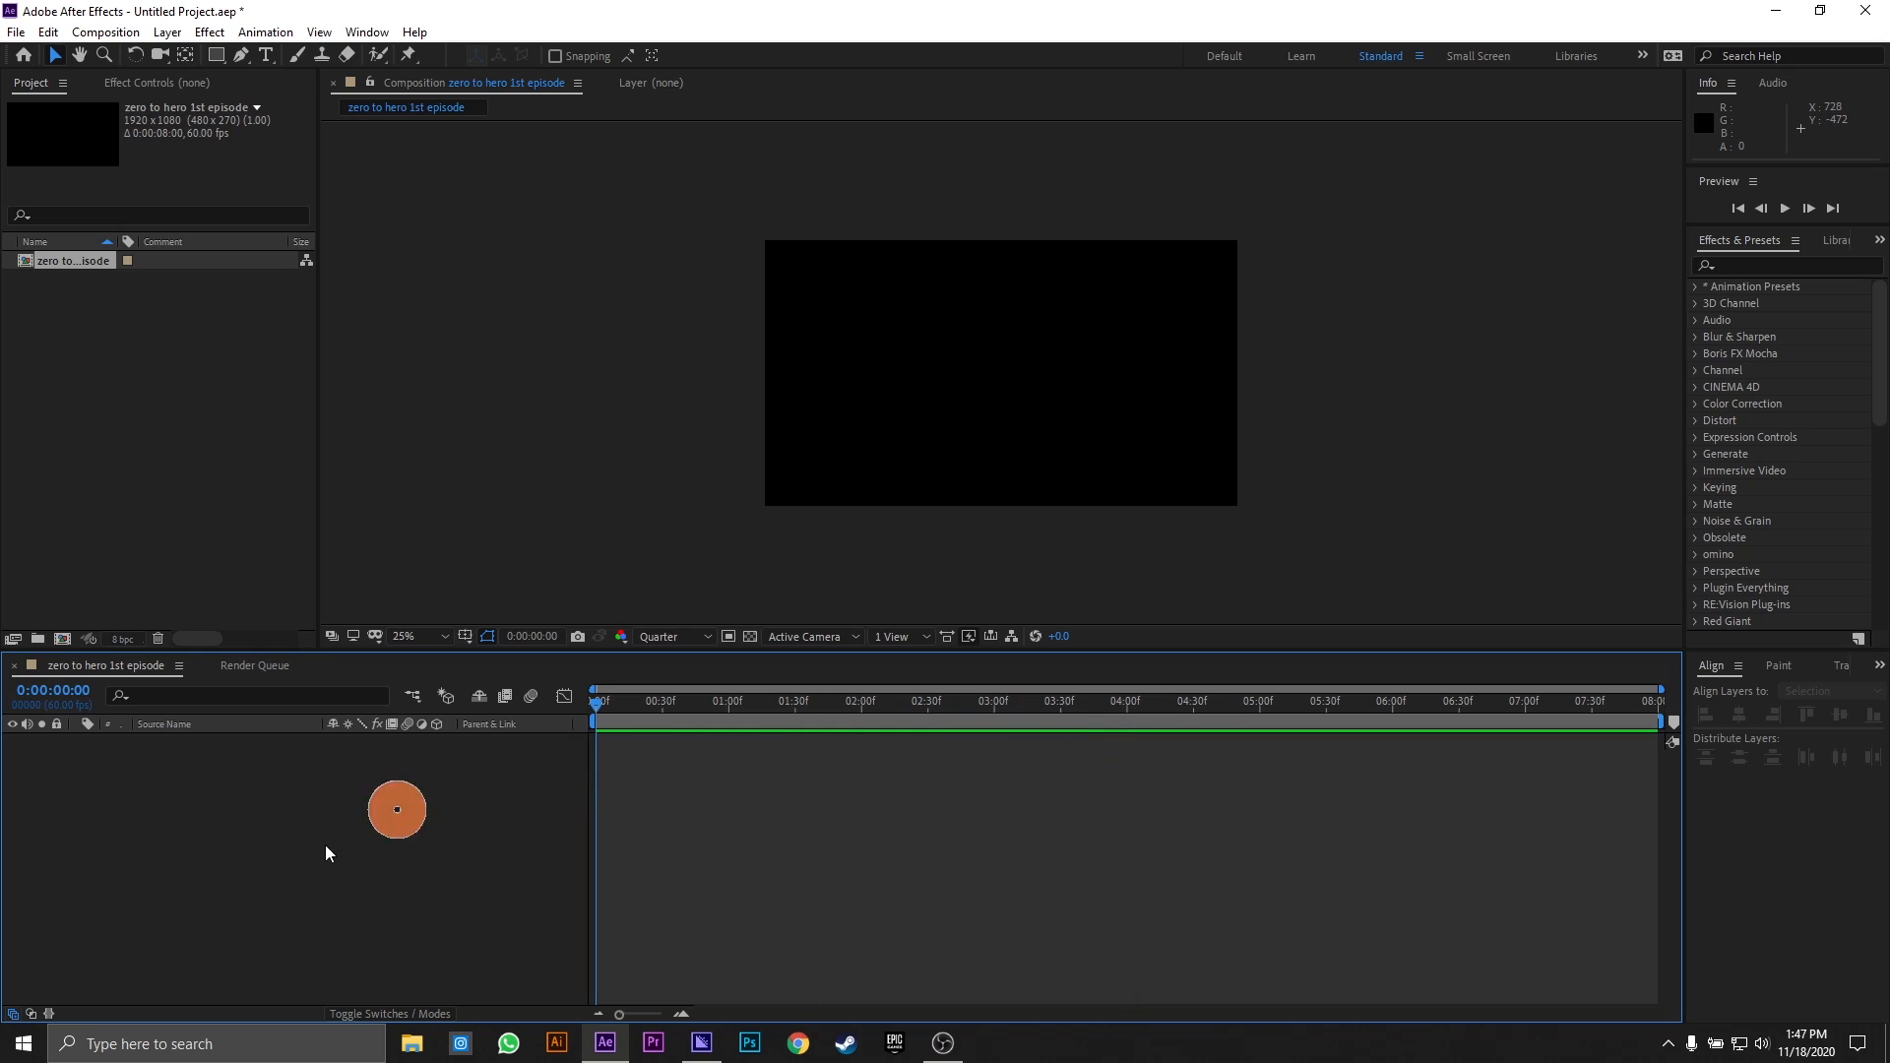
scroll(953, 357, "up", 4)
scroll(951, 359, "down", 7)
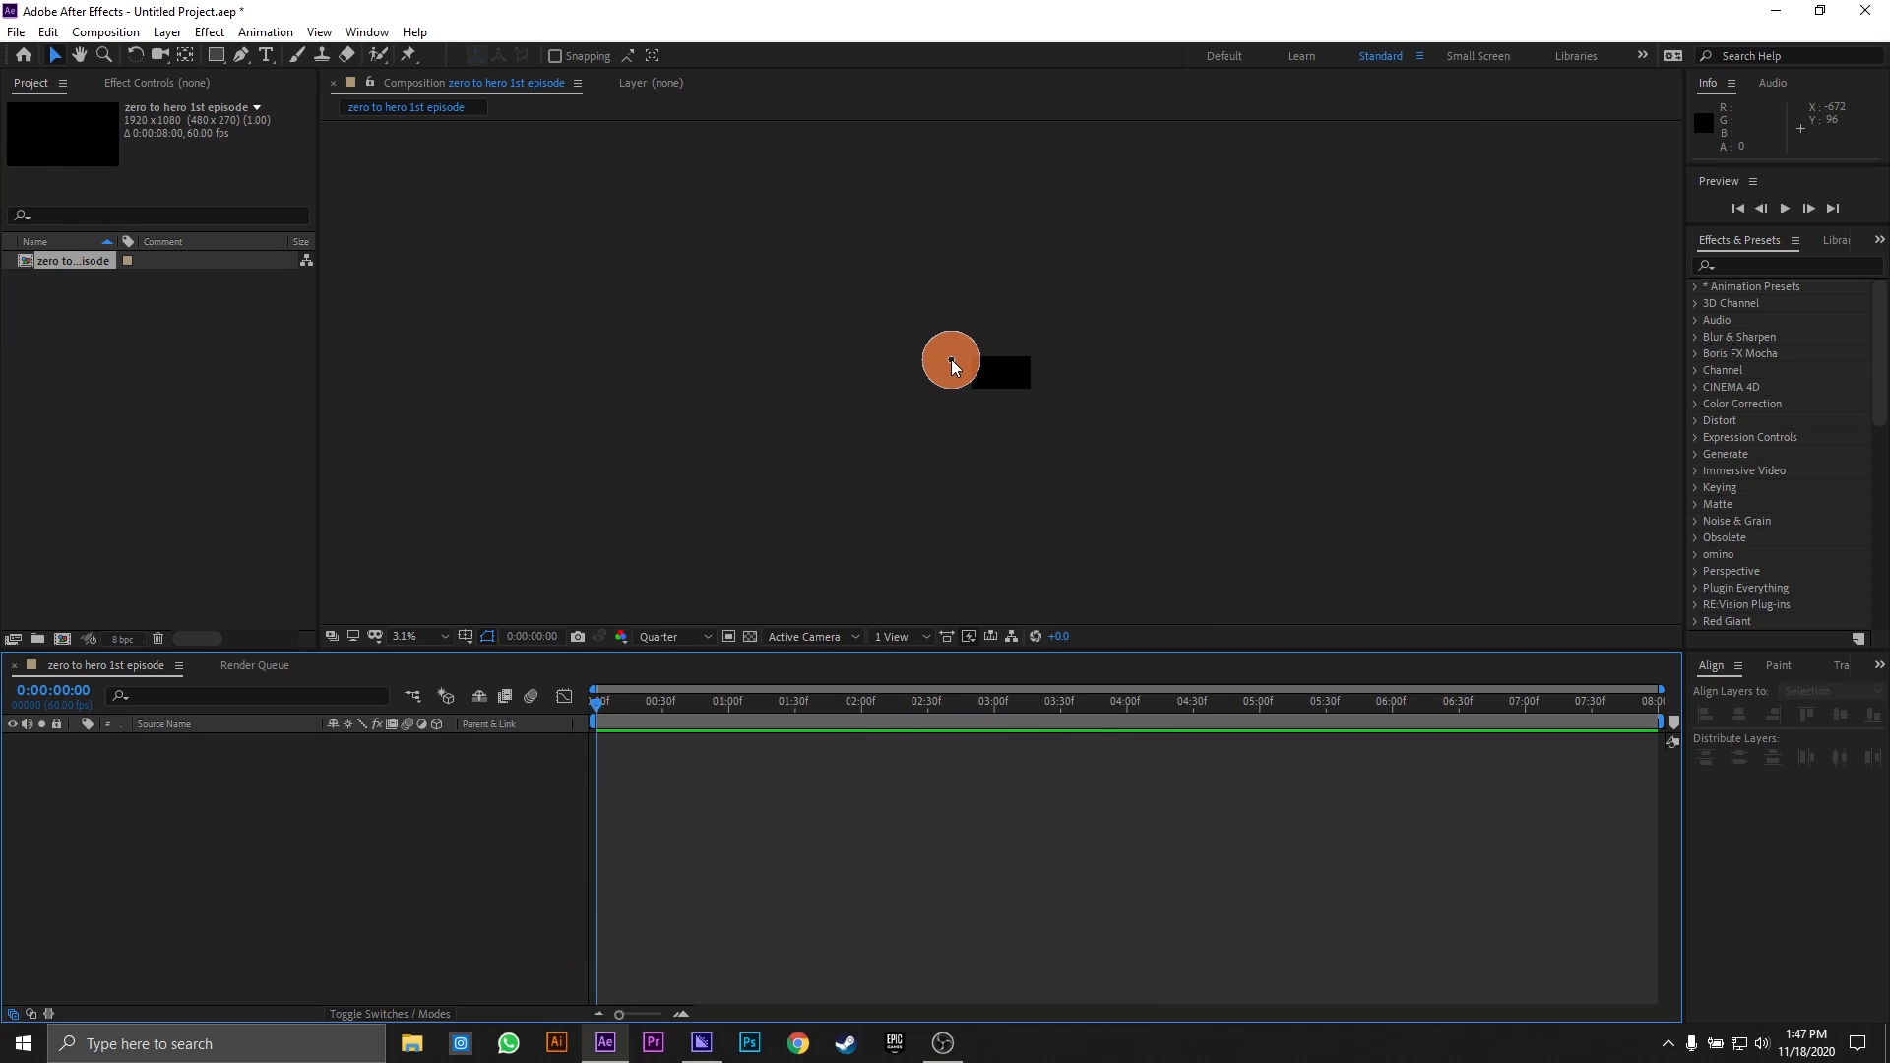
scroll(952, 358, "up", 4)
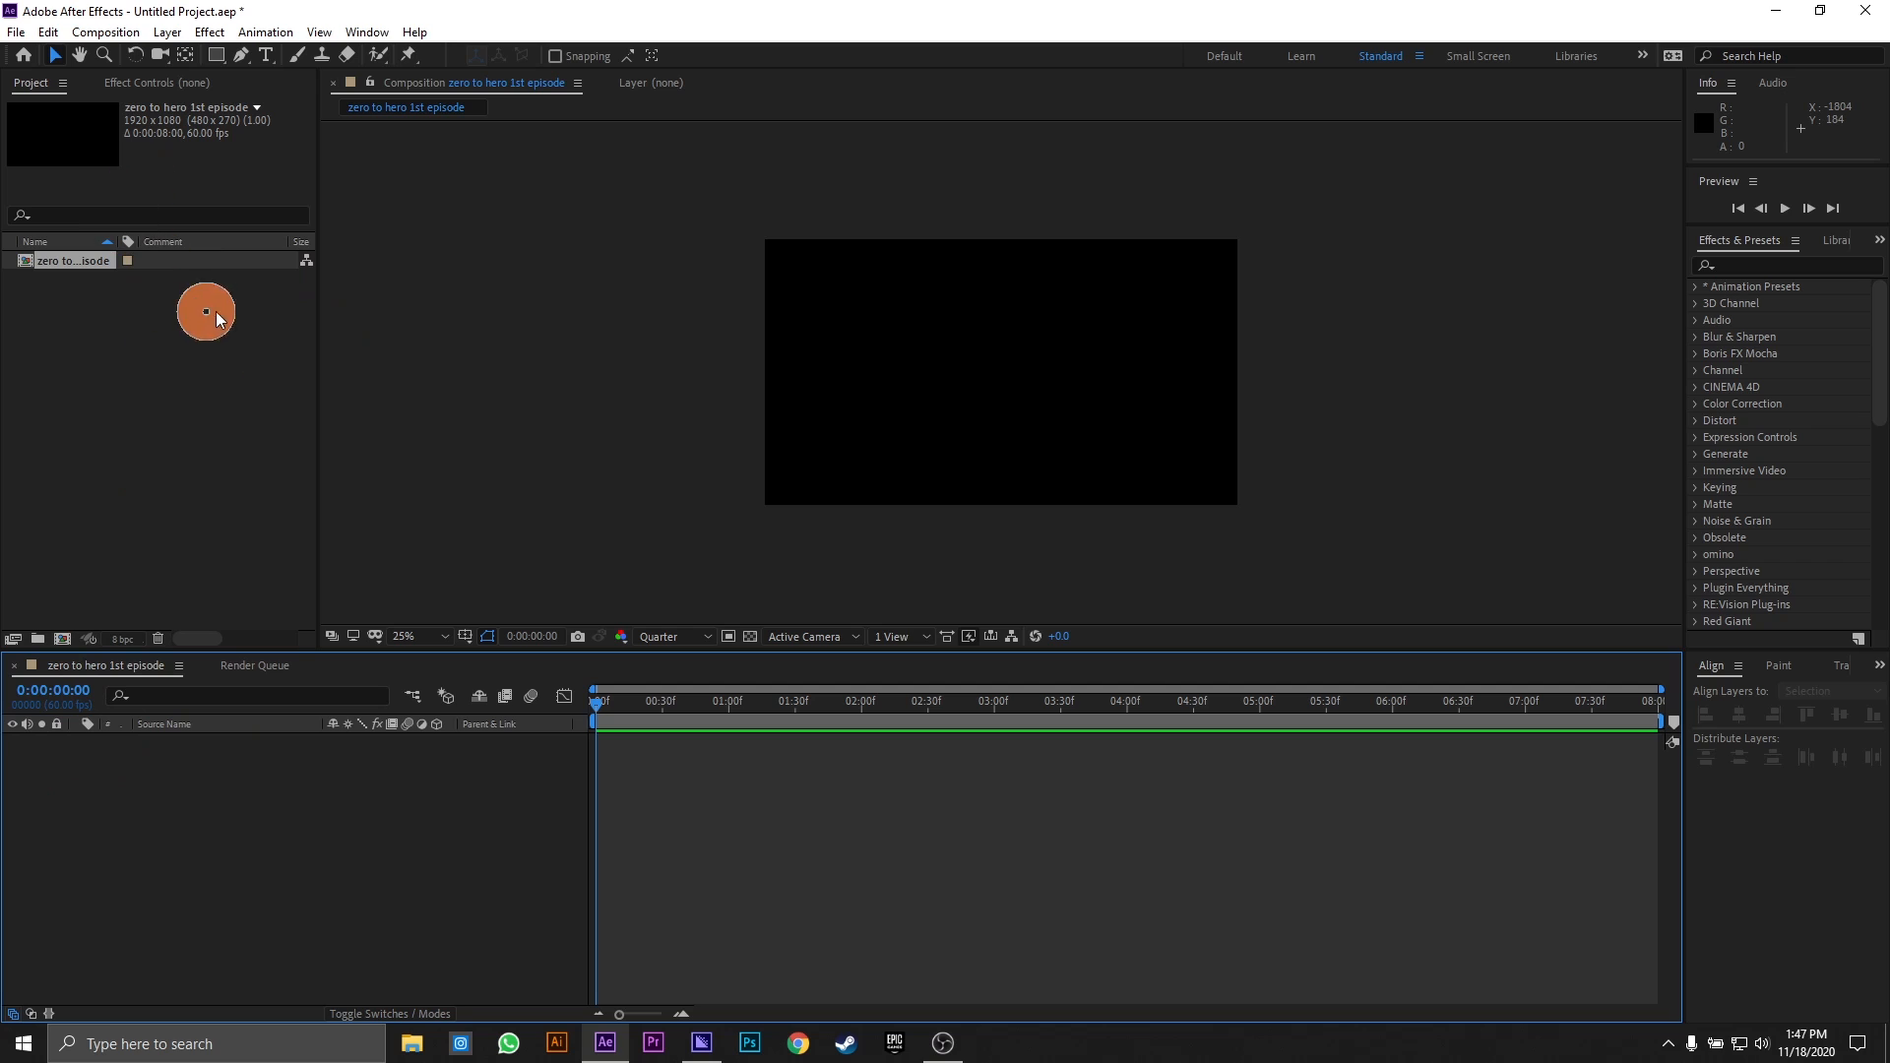
- Import "Call of Duty Black Ops Cold War Gameplay - Free To Use.mp4" from the Gameplays folder on drive E as footage
left_click(181, 409)
double_click(177, 405)
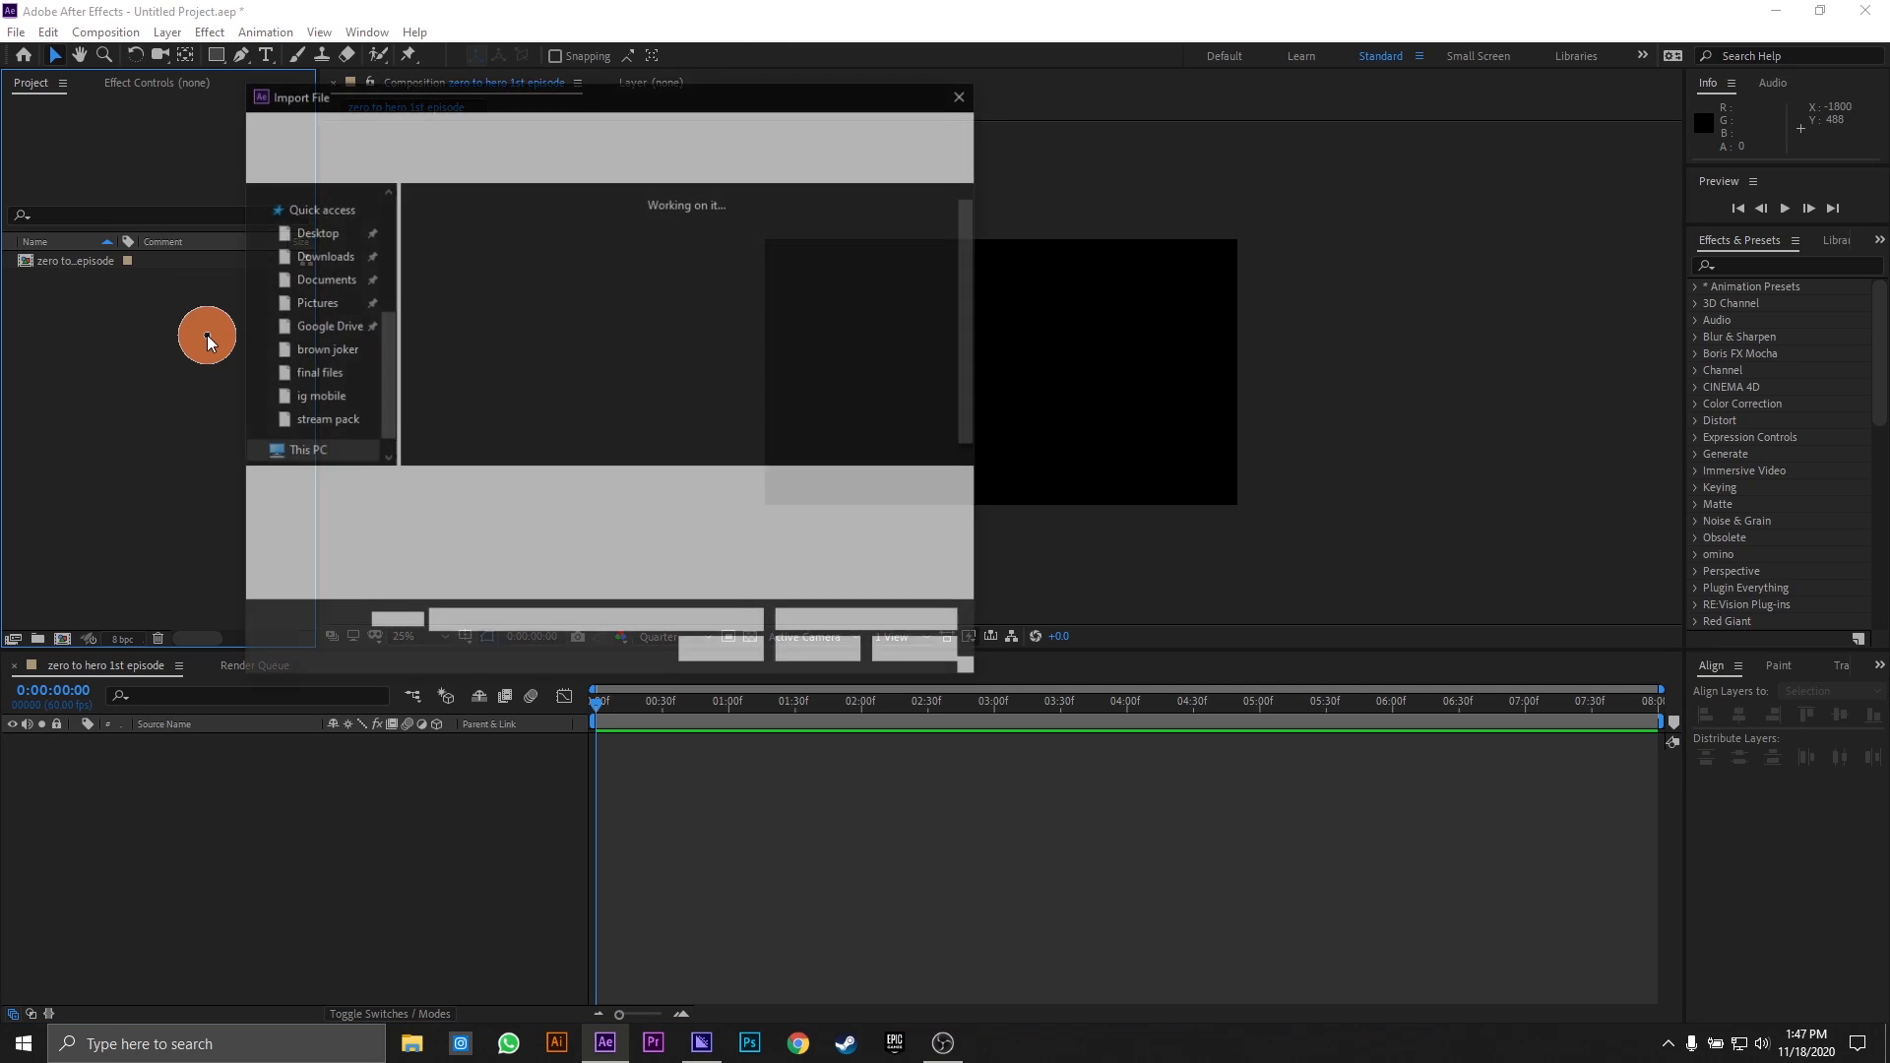
left_click(317, 435)
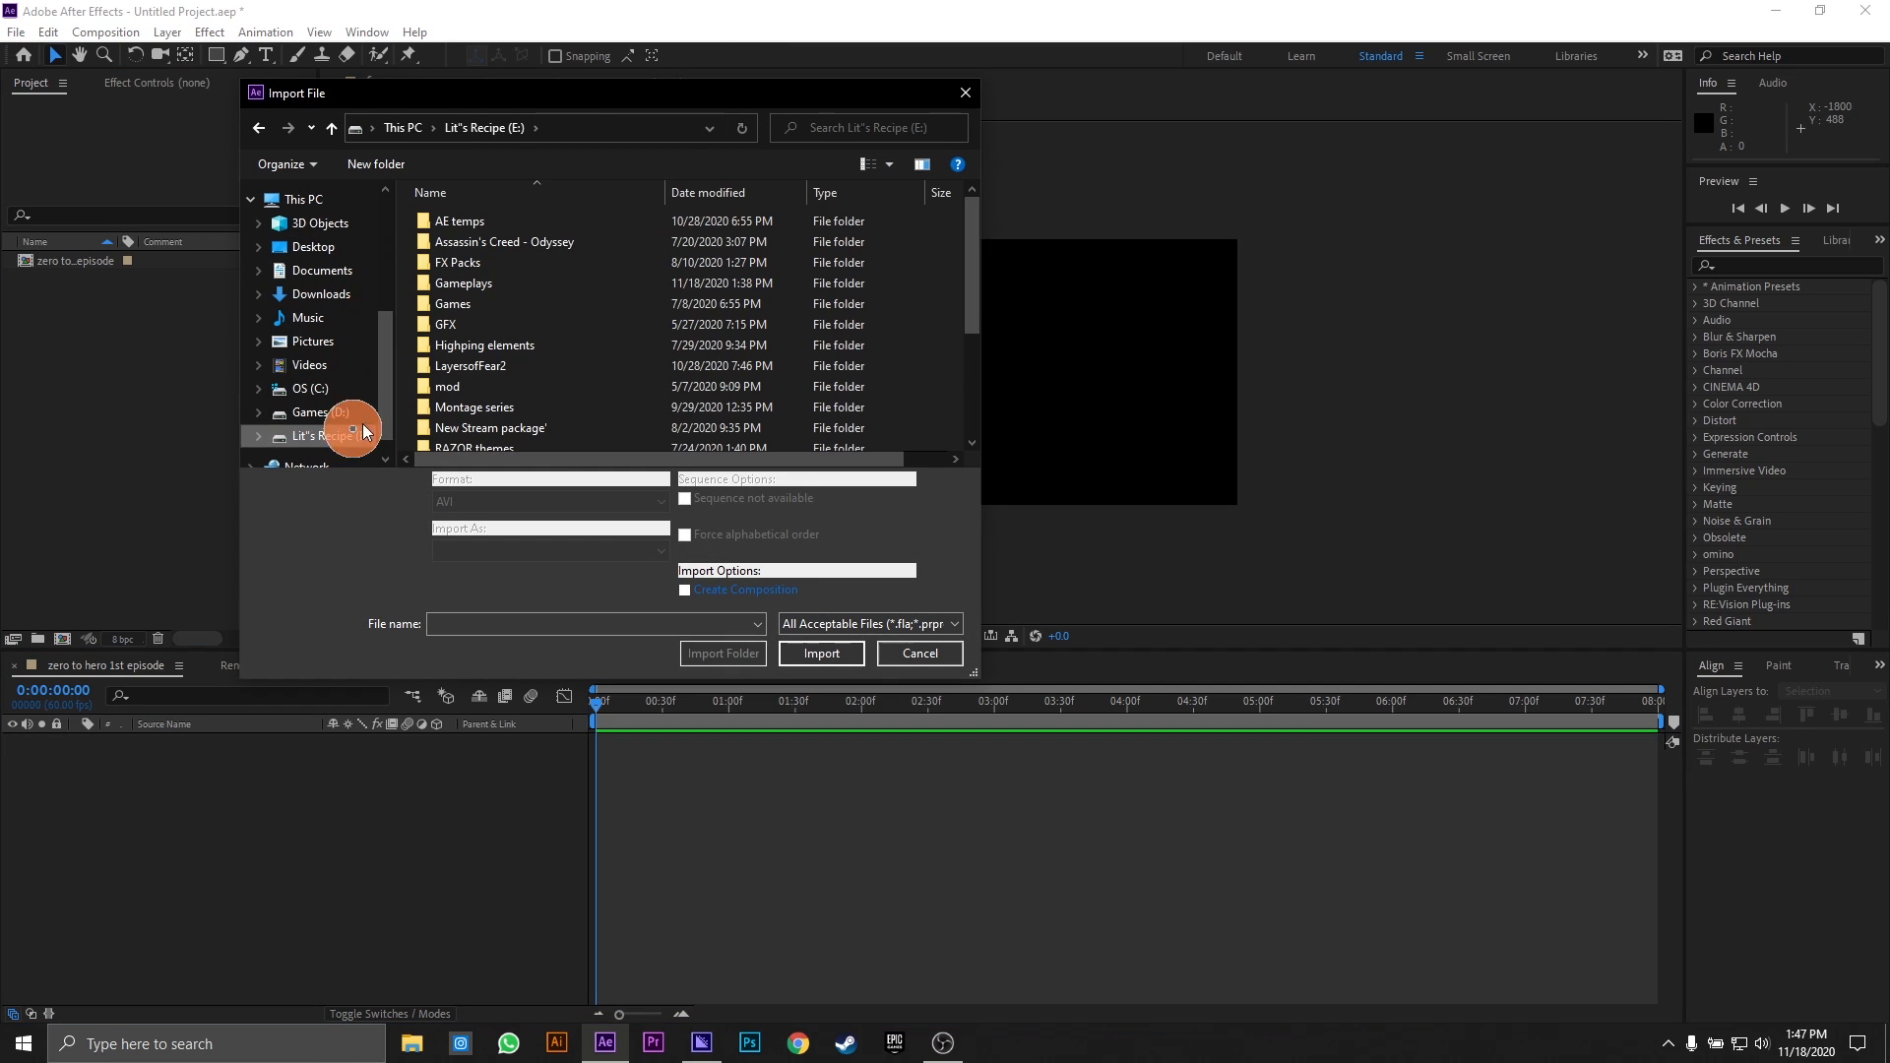
double_click(539, 287)
left_click(462, 236)
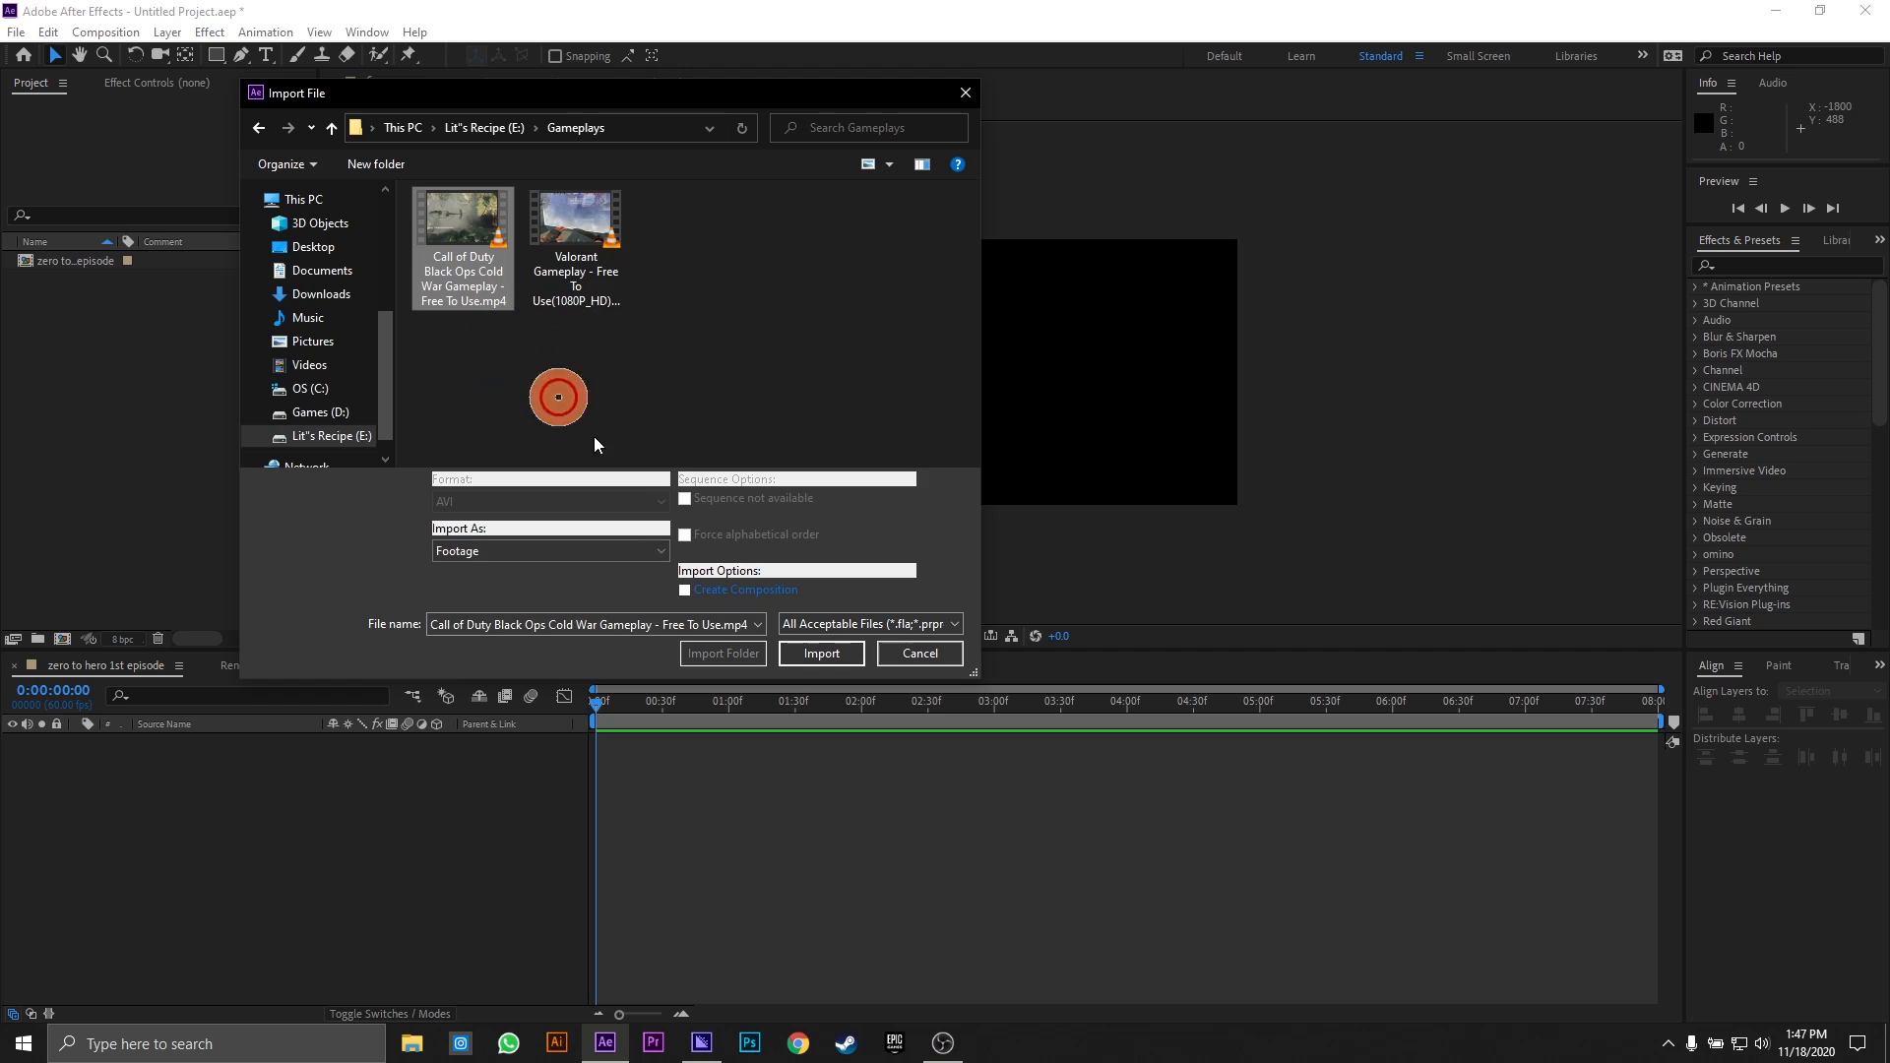
left_click(815, 653)
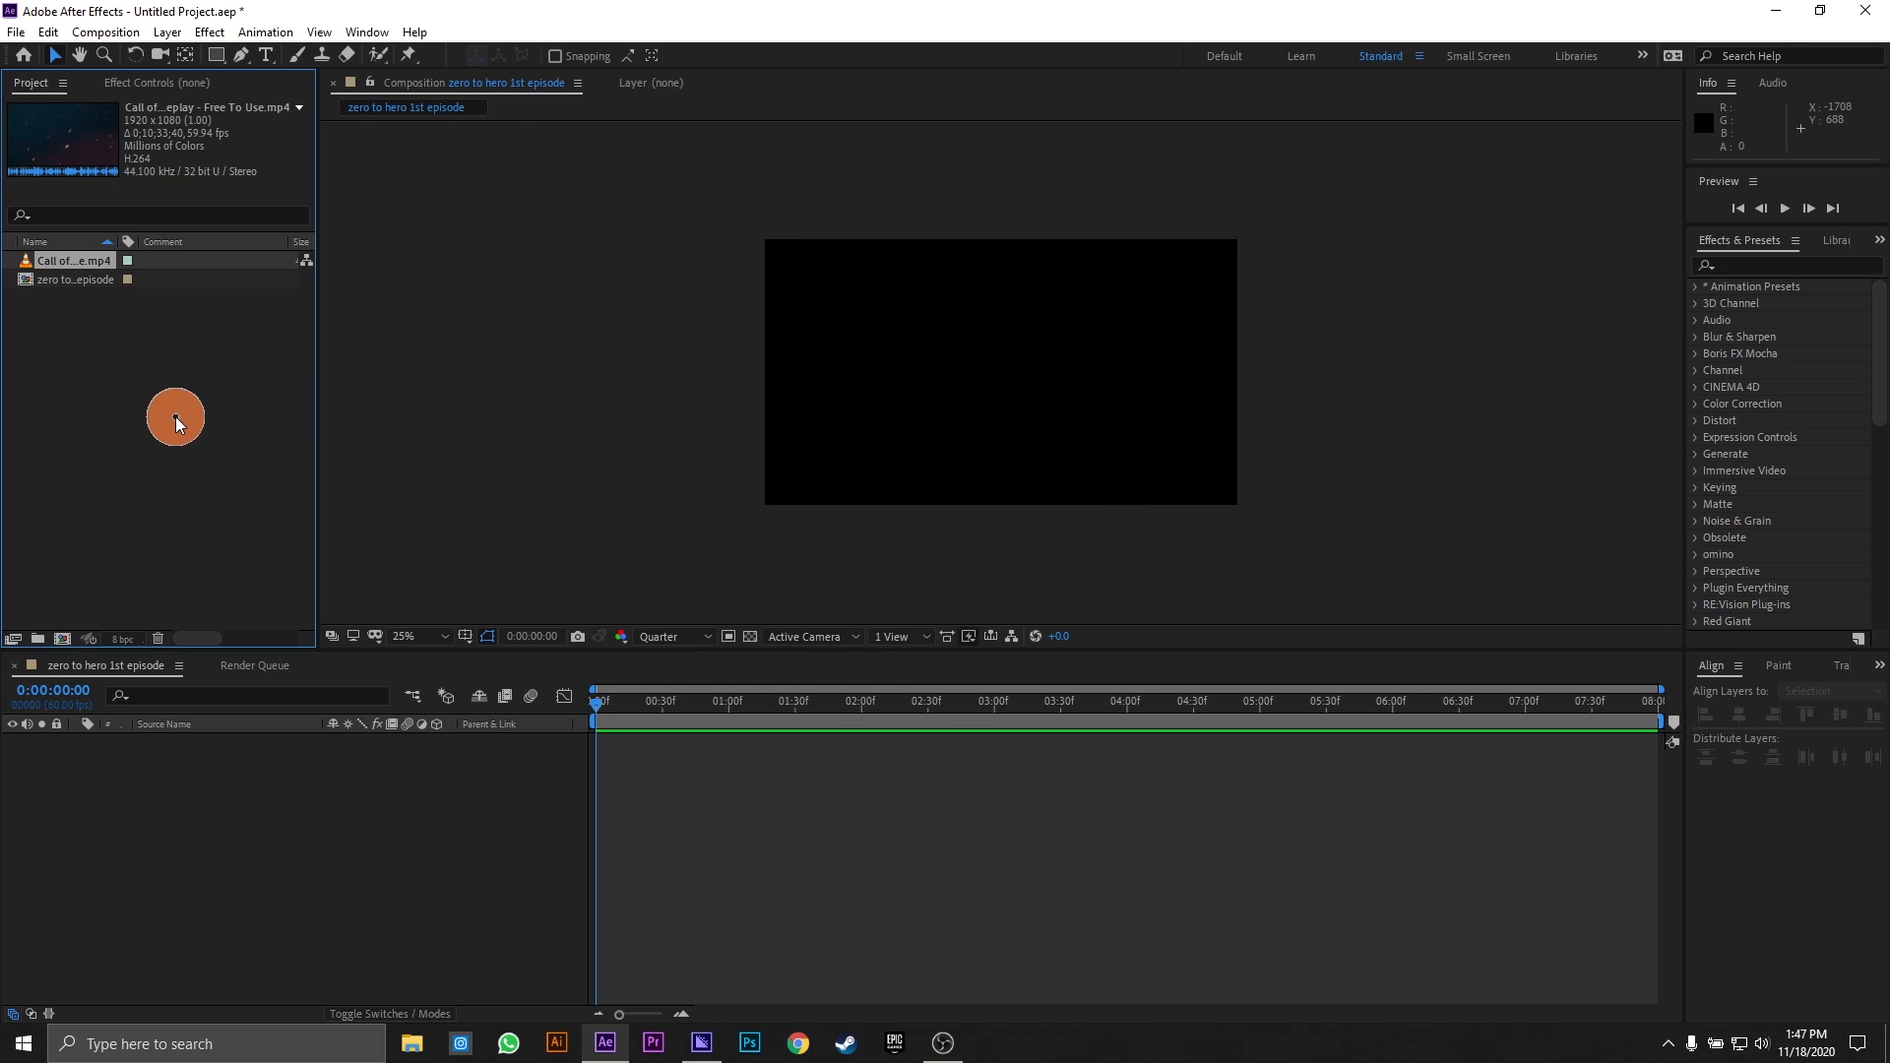
- Add the imported Call of Duty gameplay clip to the composition's timeline as a layer
left_click(176, 417)
left_click(86, 262)
left_click_drag(86, 263, 245, 794)
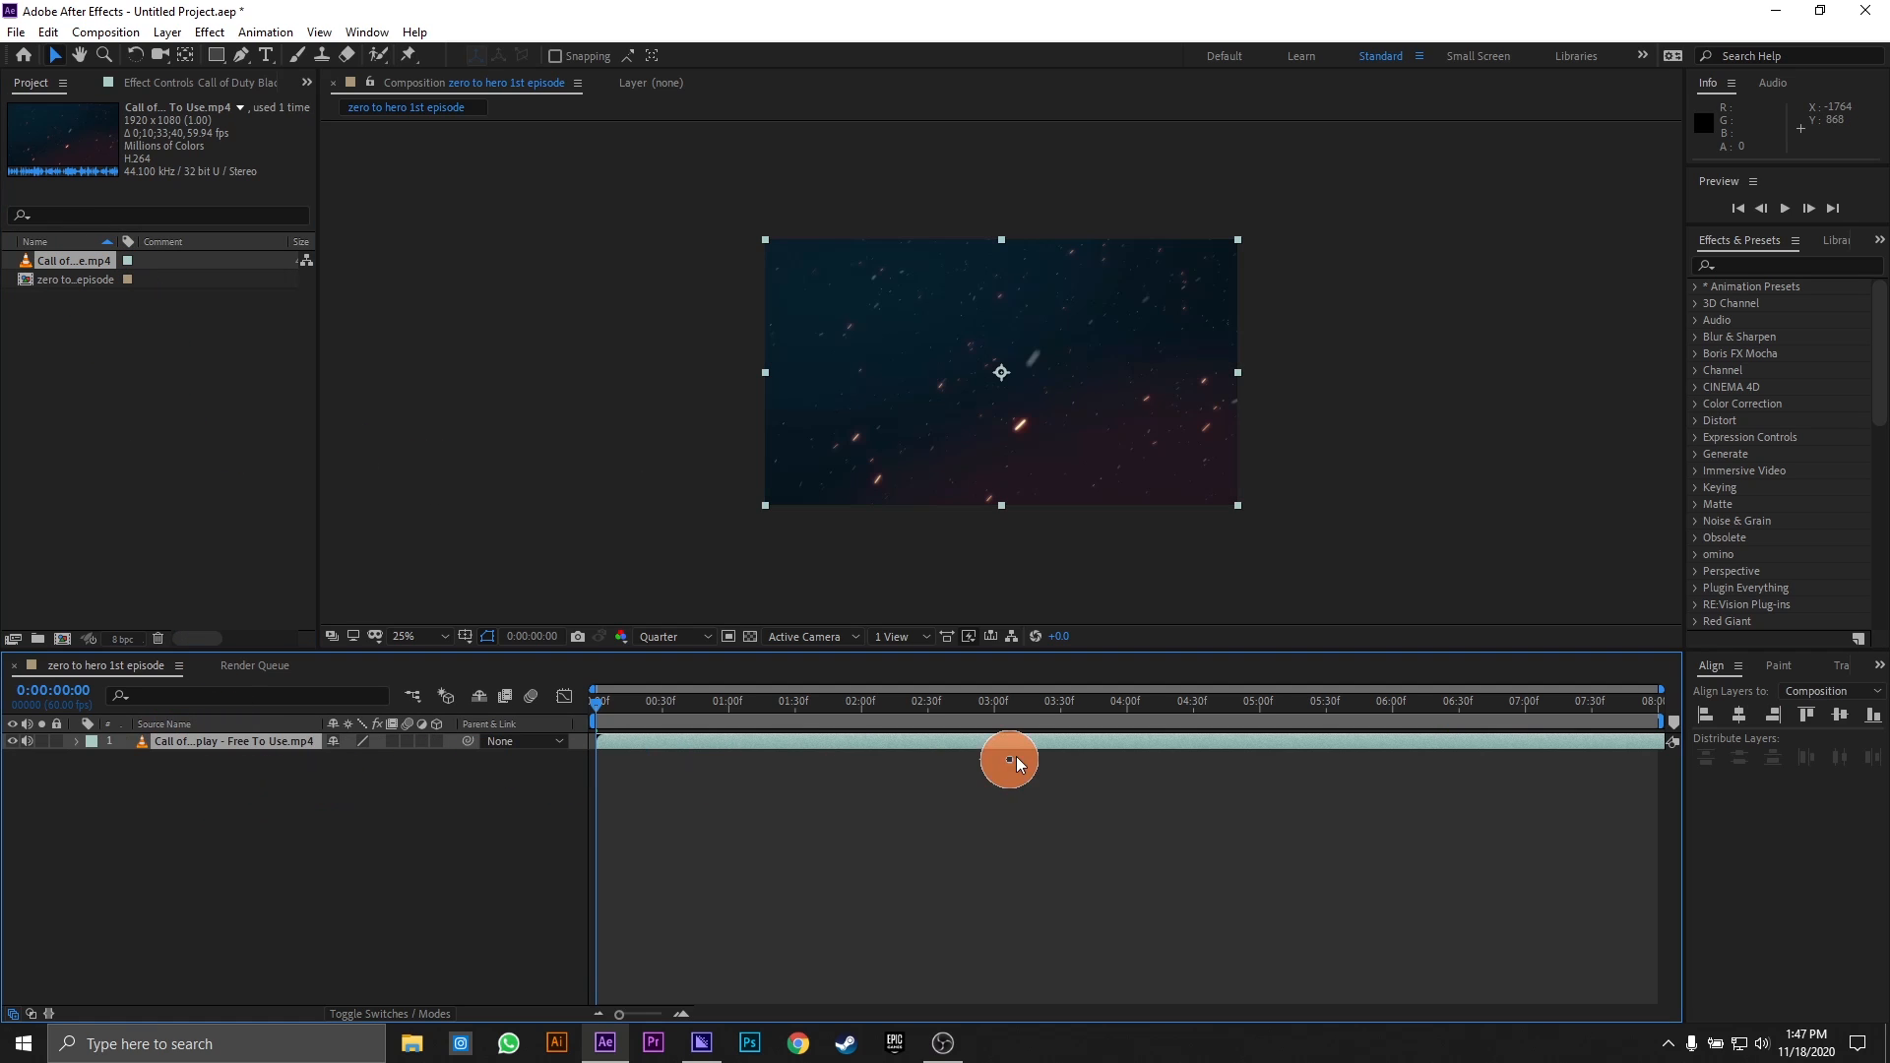
- Scrub through the gameplay clip and preview its playback from 0:00:01:13, stopping at 0:00:01:37
left_click_drag(991, 707, 1153, 712)
left_click_drag(597, 743, 646, 780)
left_click_drag(942, 707, 758, 711)
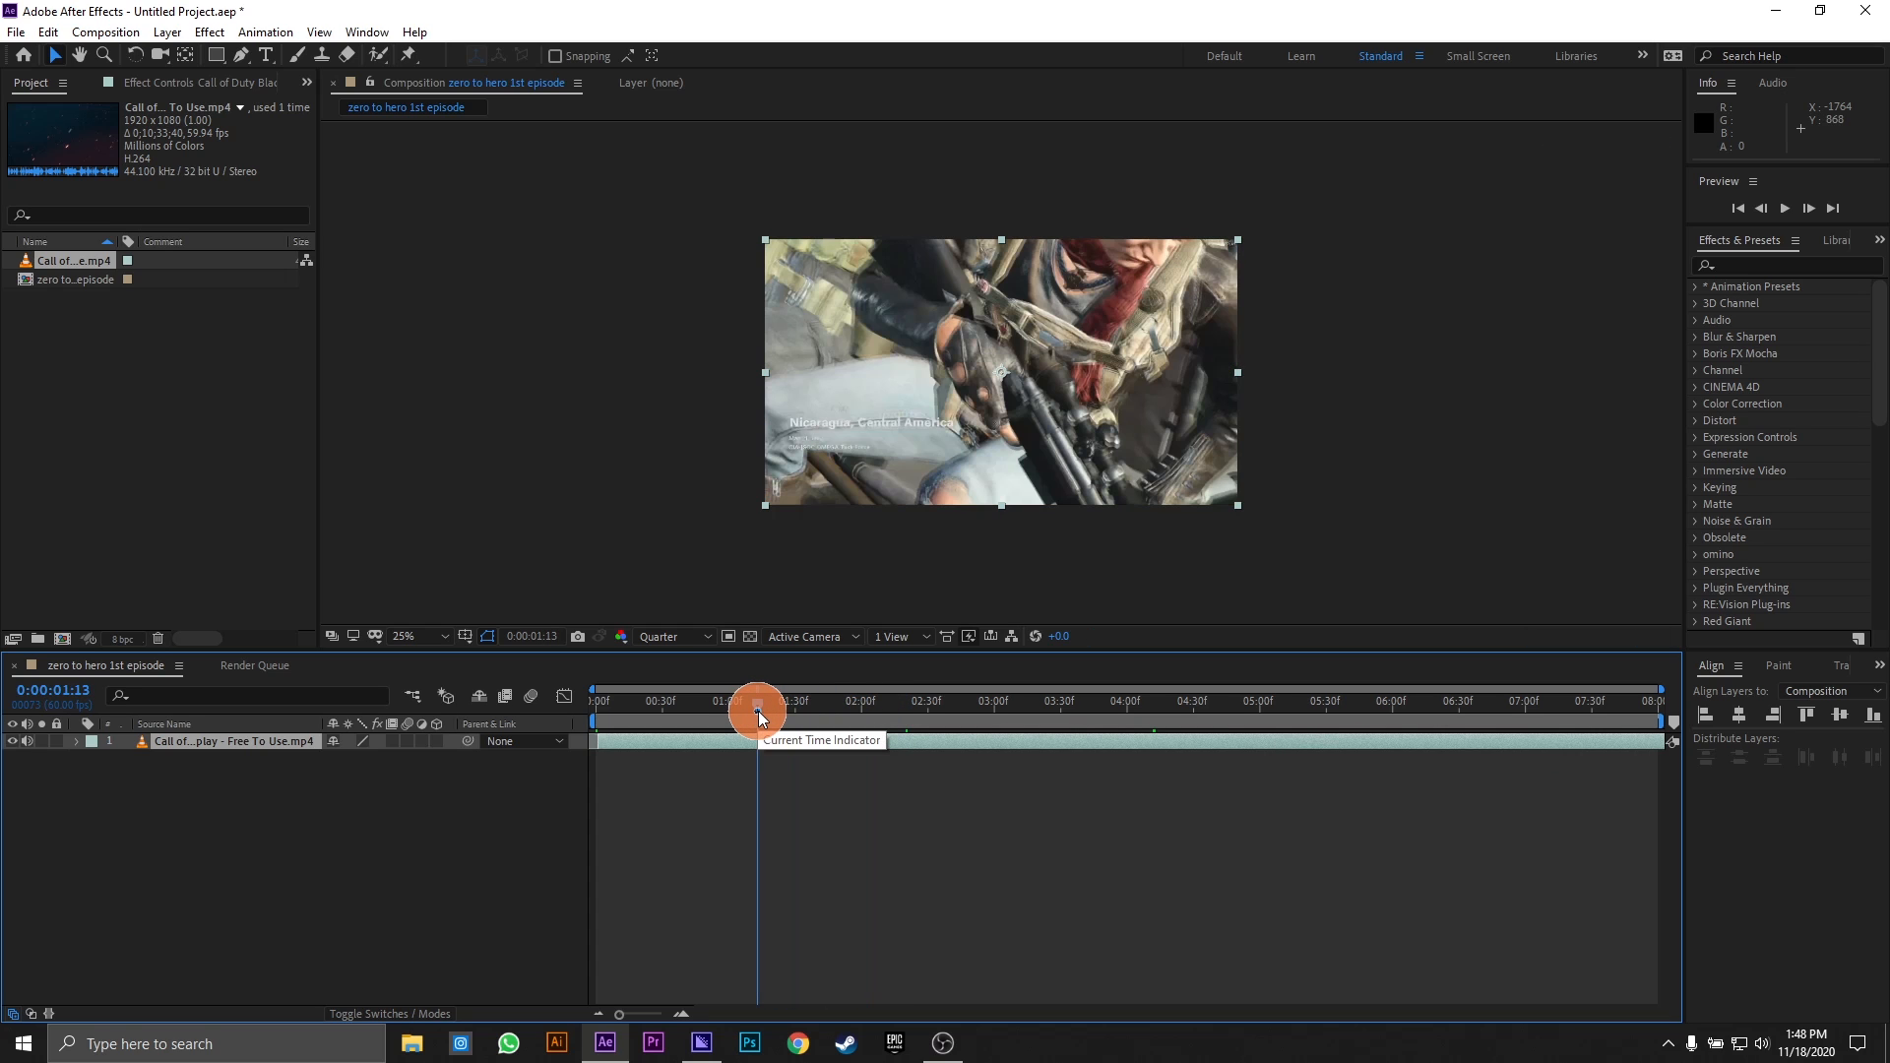
key("space")
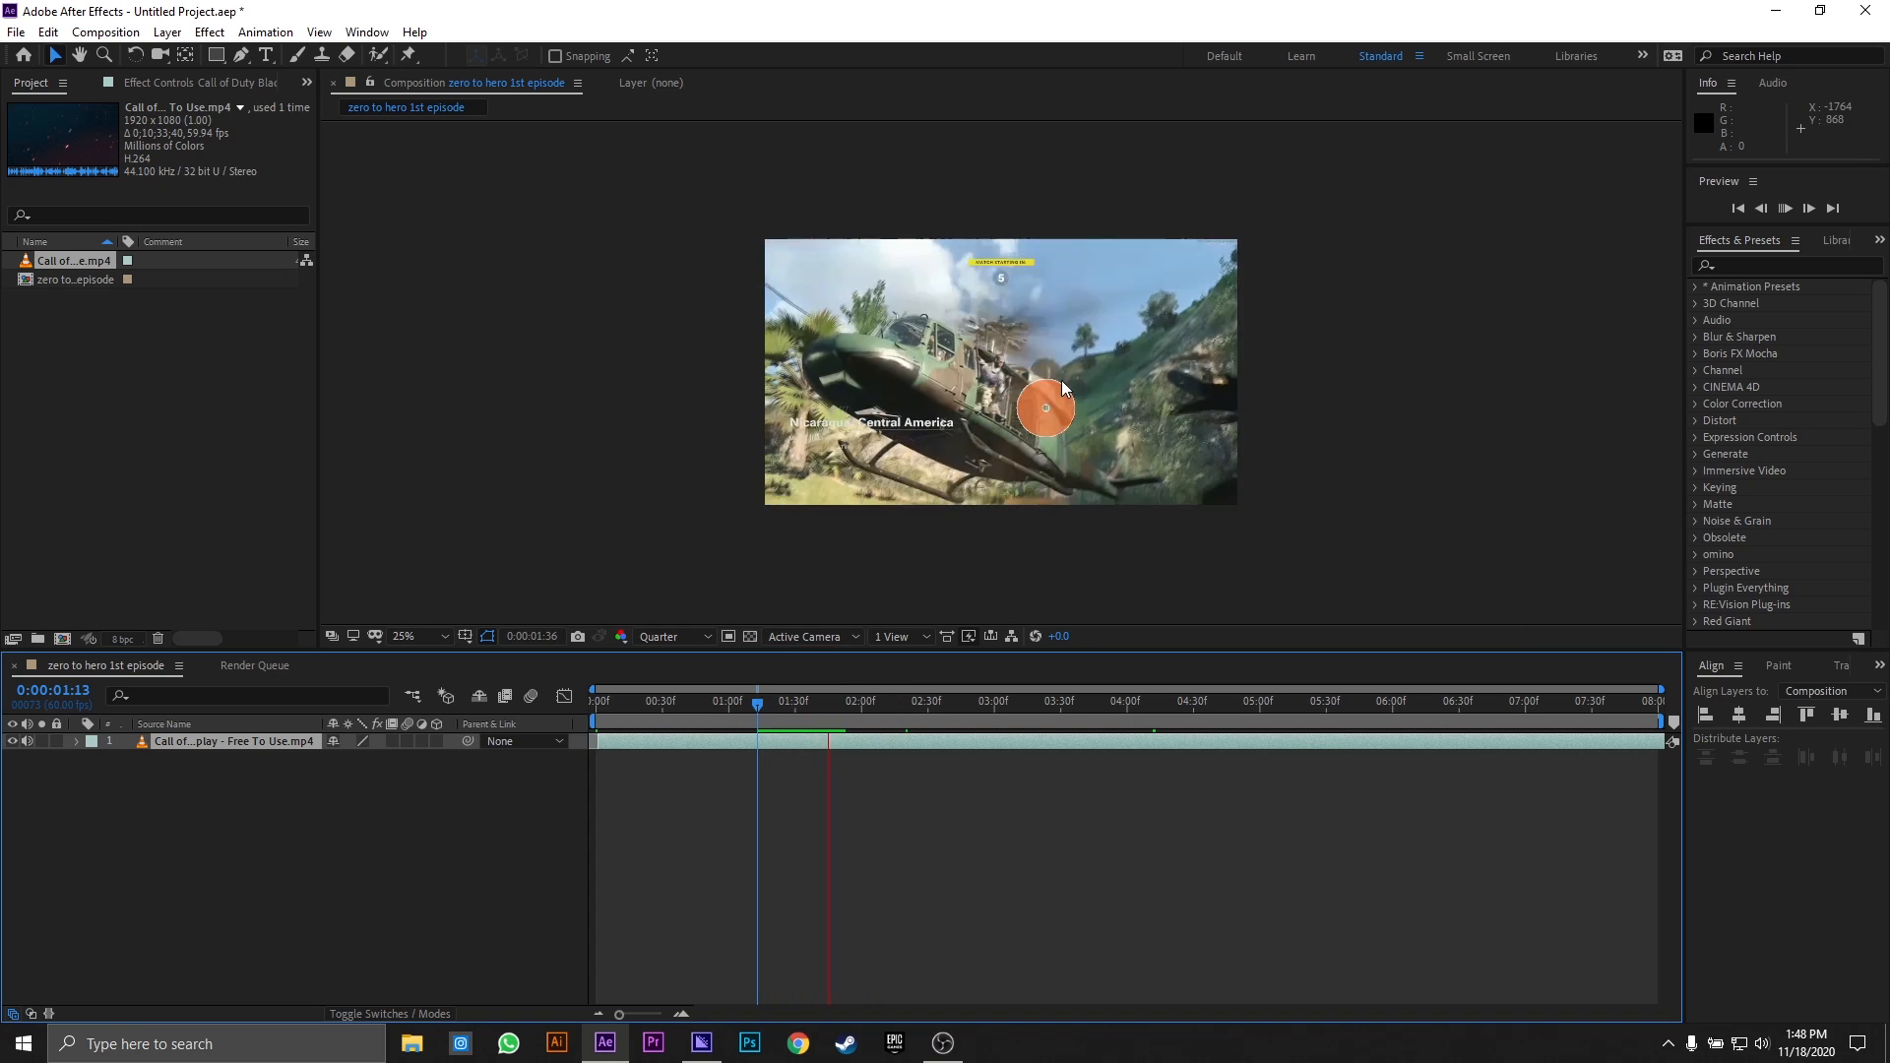
left_click(812, 711)
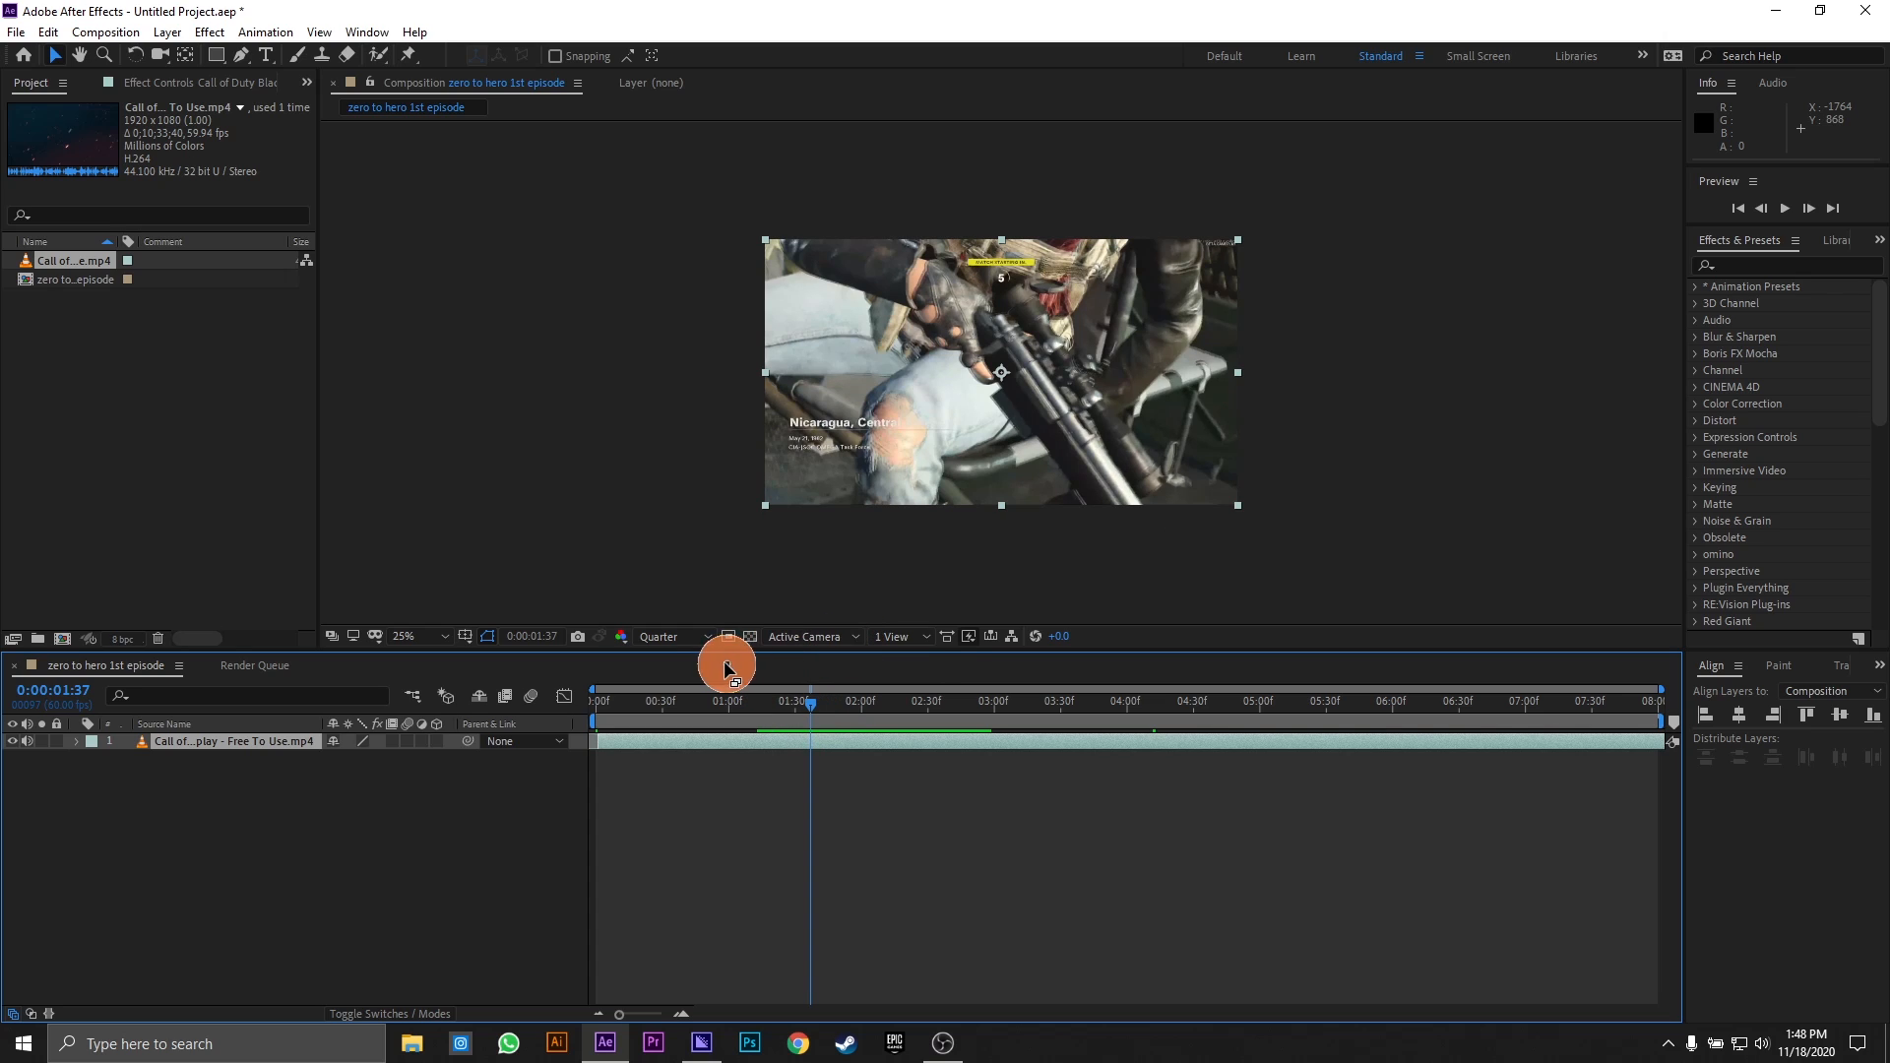
- Set the composition's preview resolution to Full and return it to Quarter
left_click(679, 637)
left_click(663, 684)
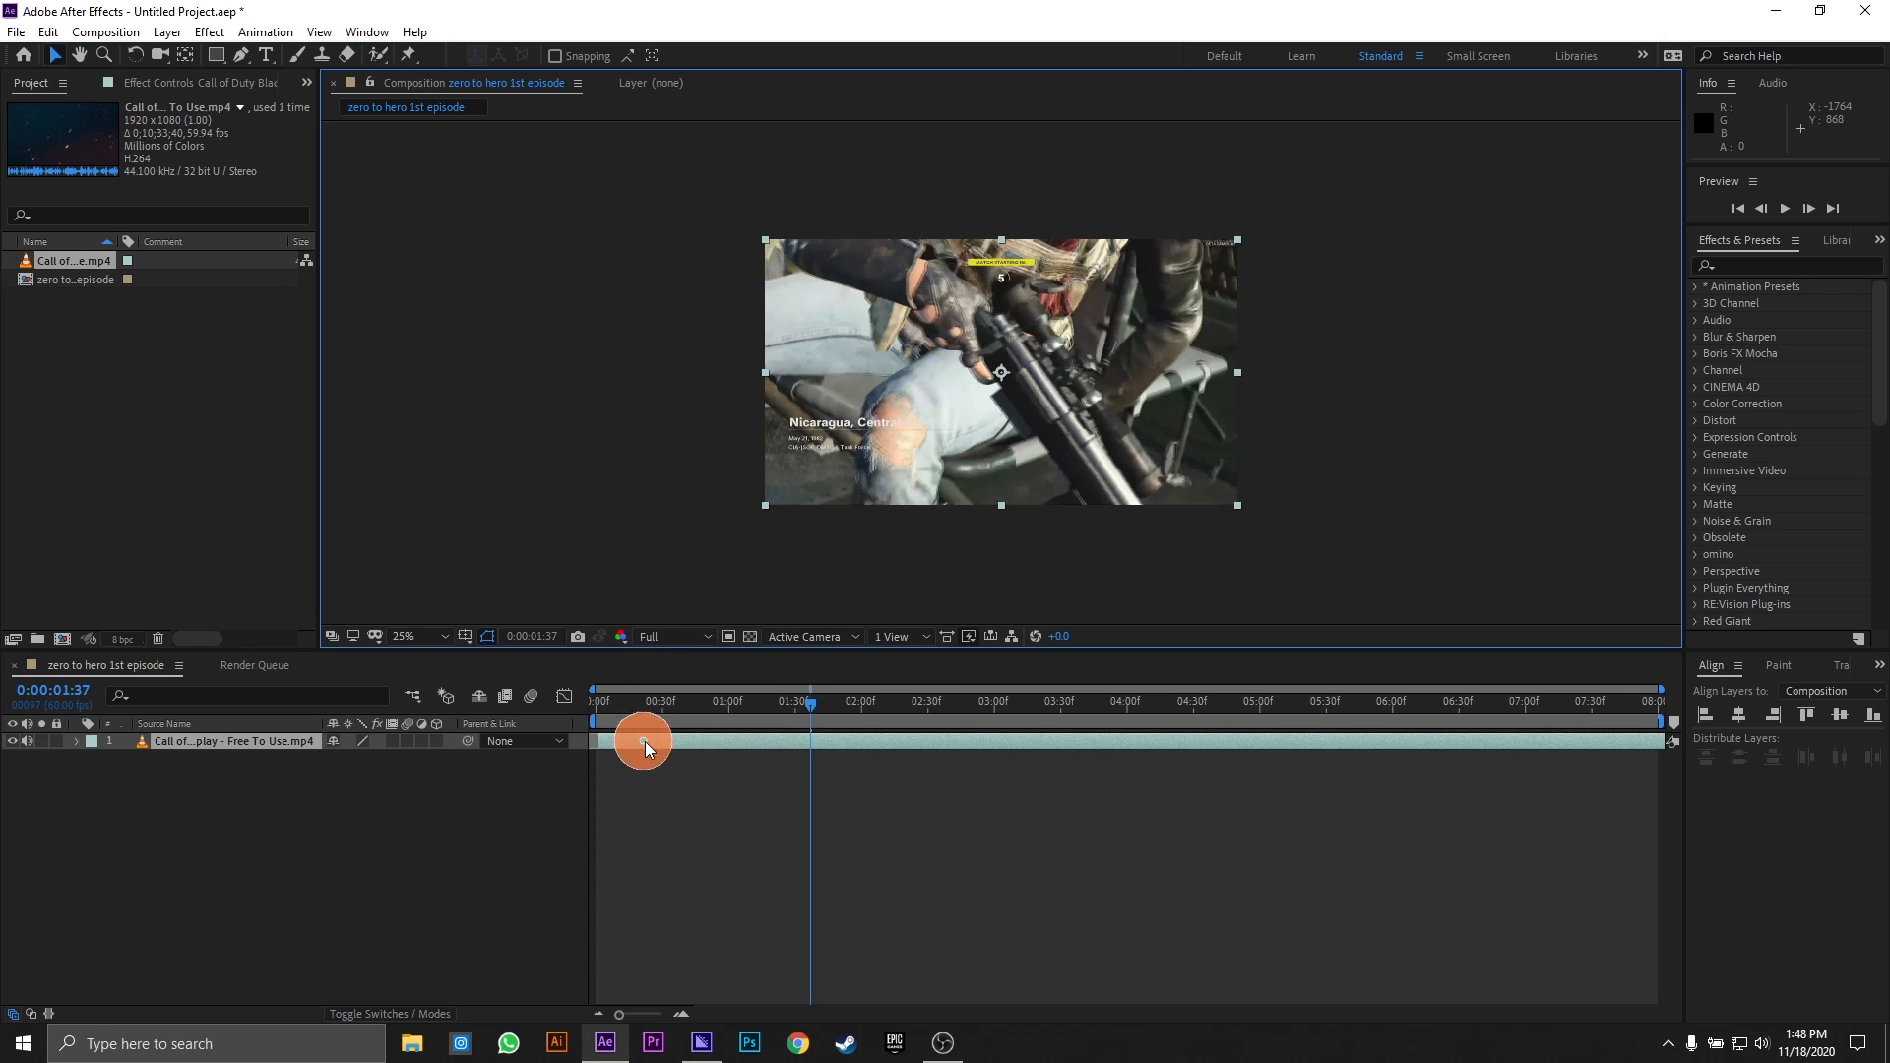
left_click(689, 641)
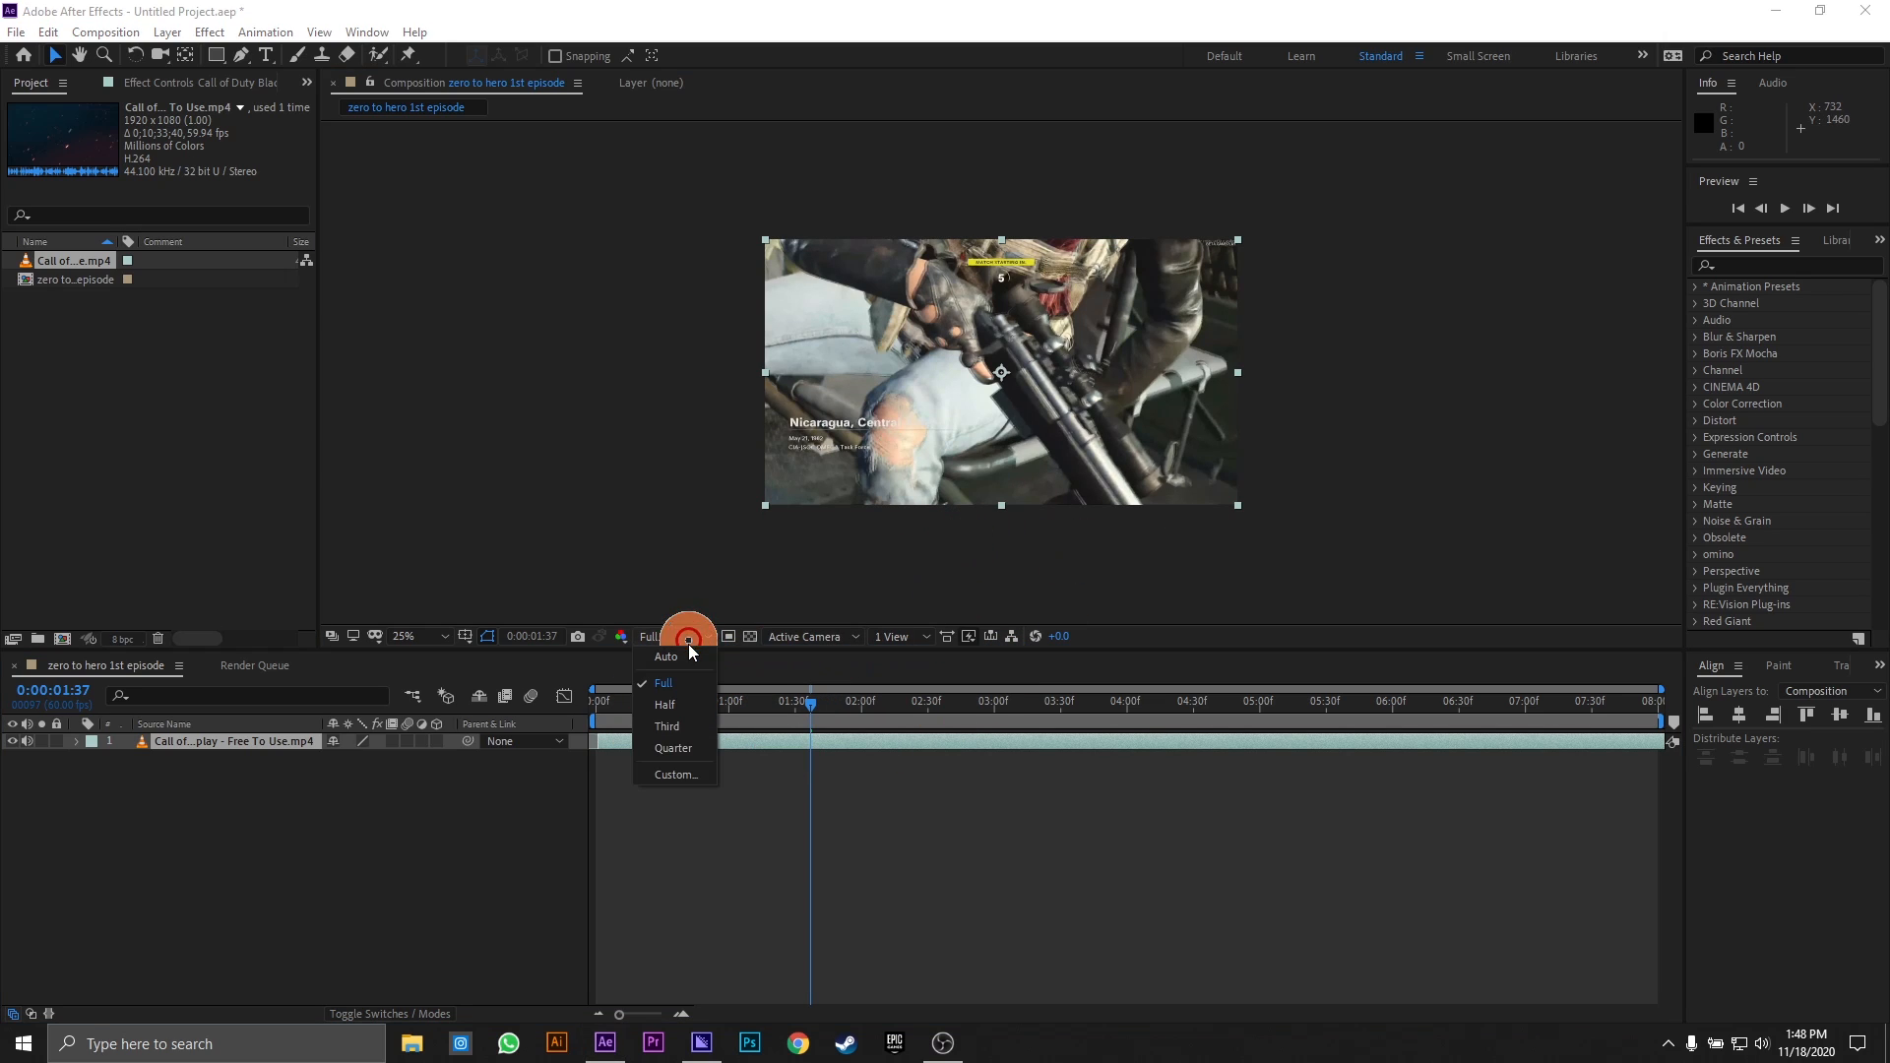
left_click(683, 734)
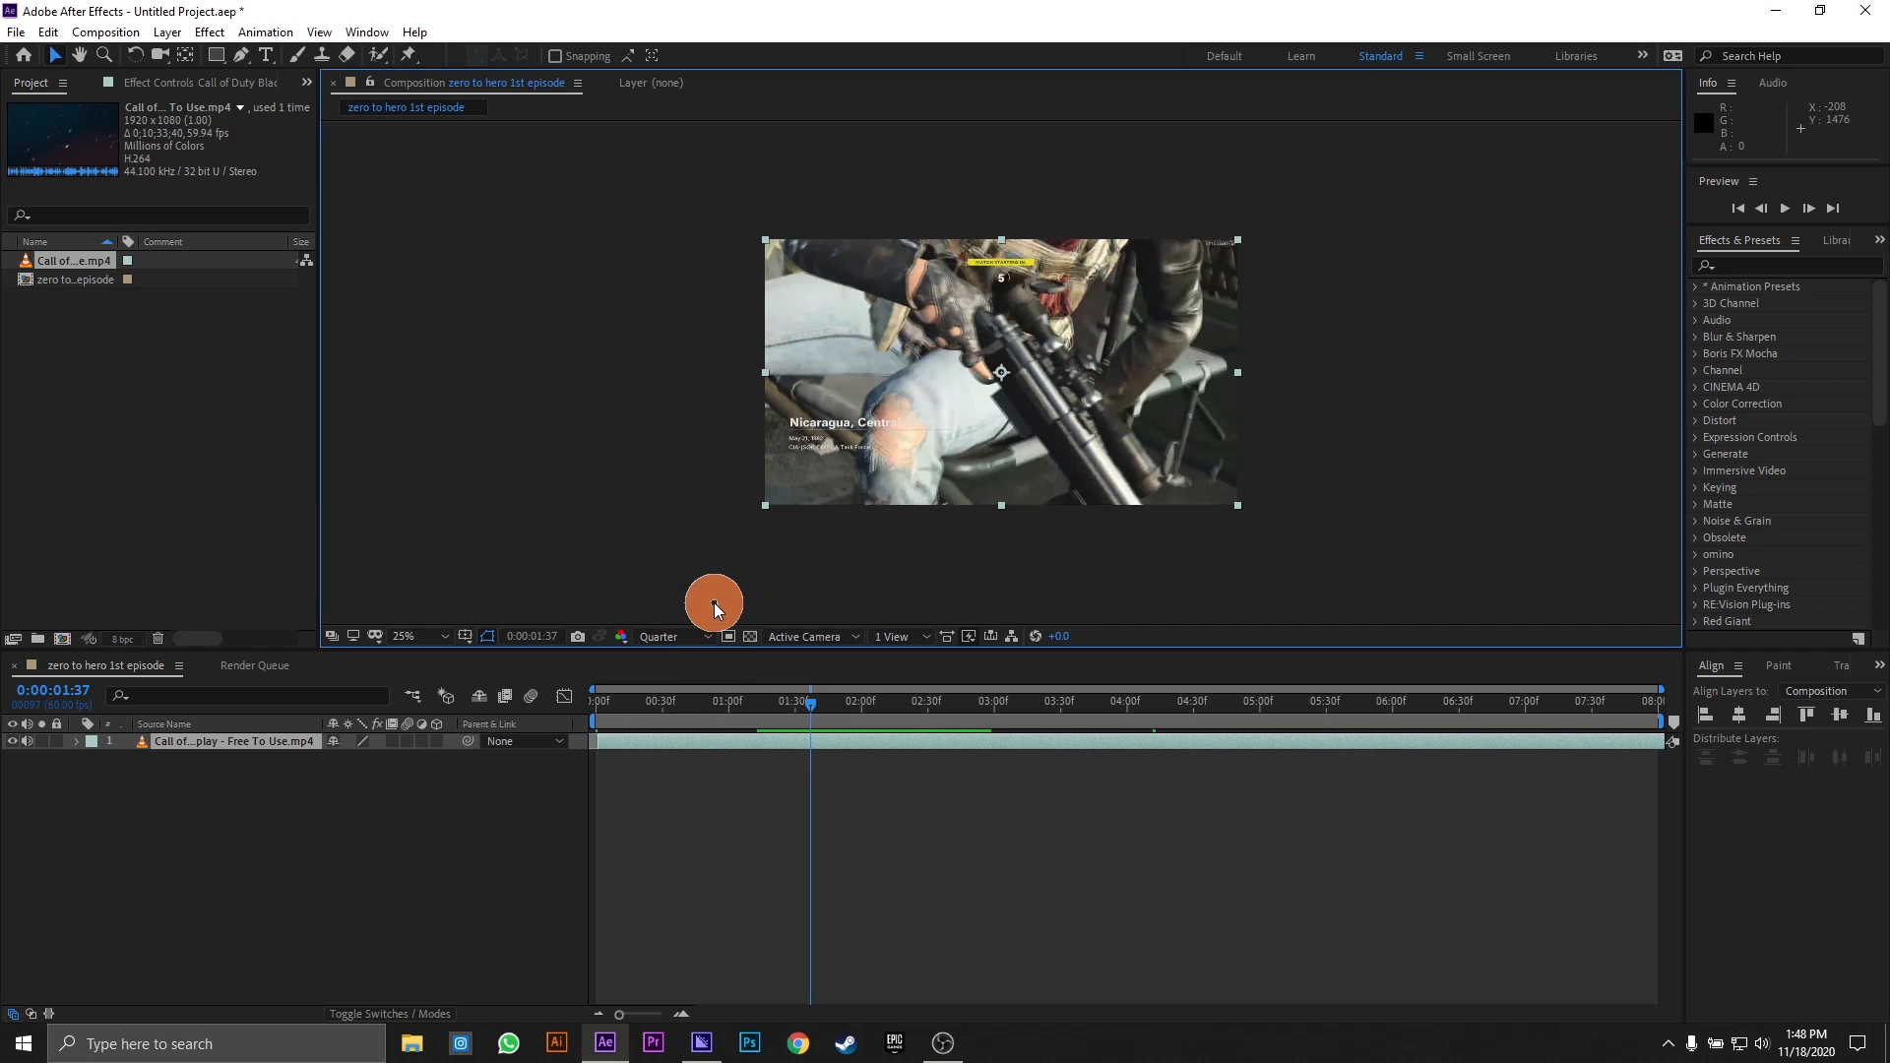
left_click(694, 635)
left_click(699, 732)
- Duplicate the gameplay layer with the playhead at 0:00:01:05, and delete the duplicate
left_click(739, 702)
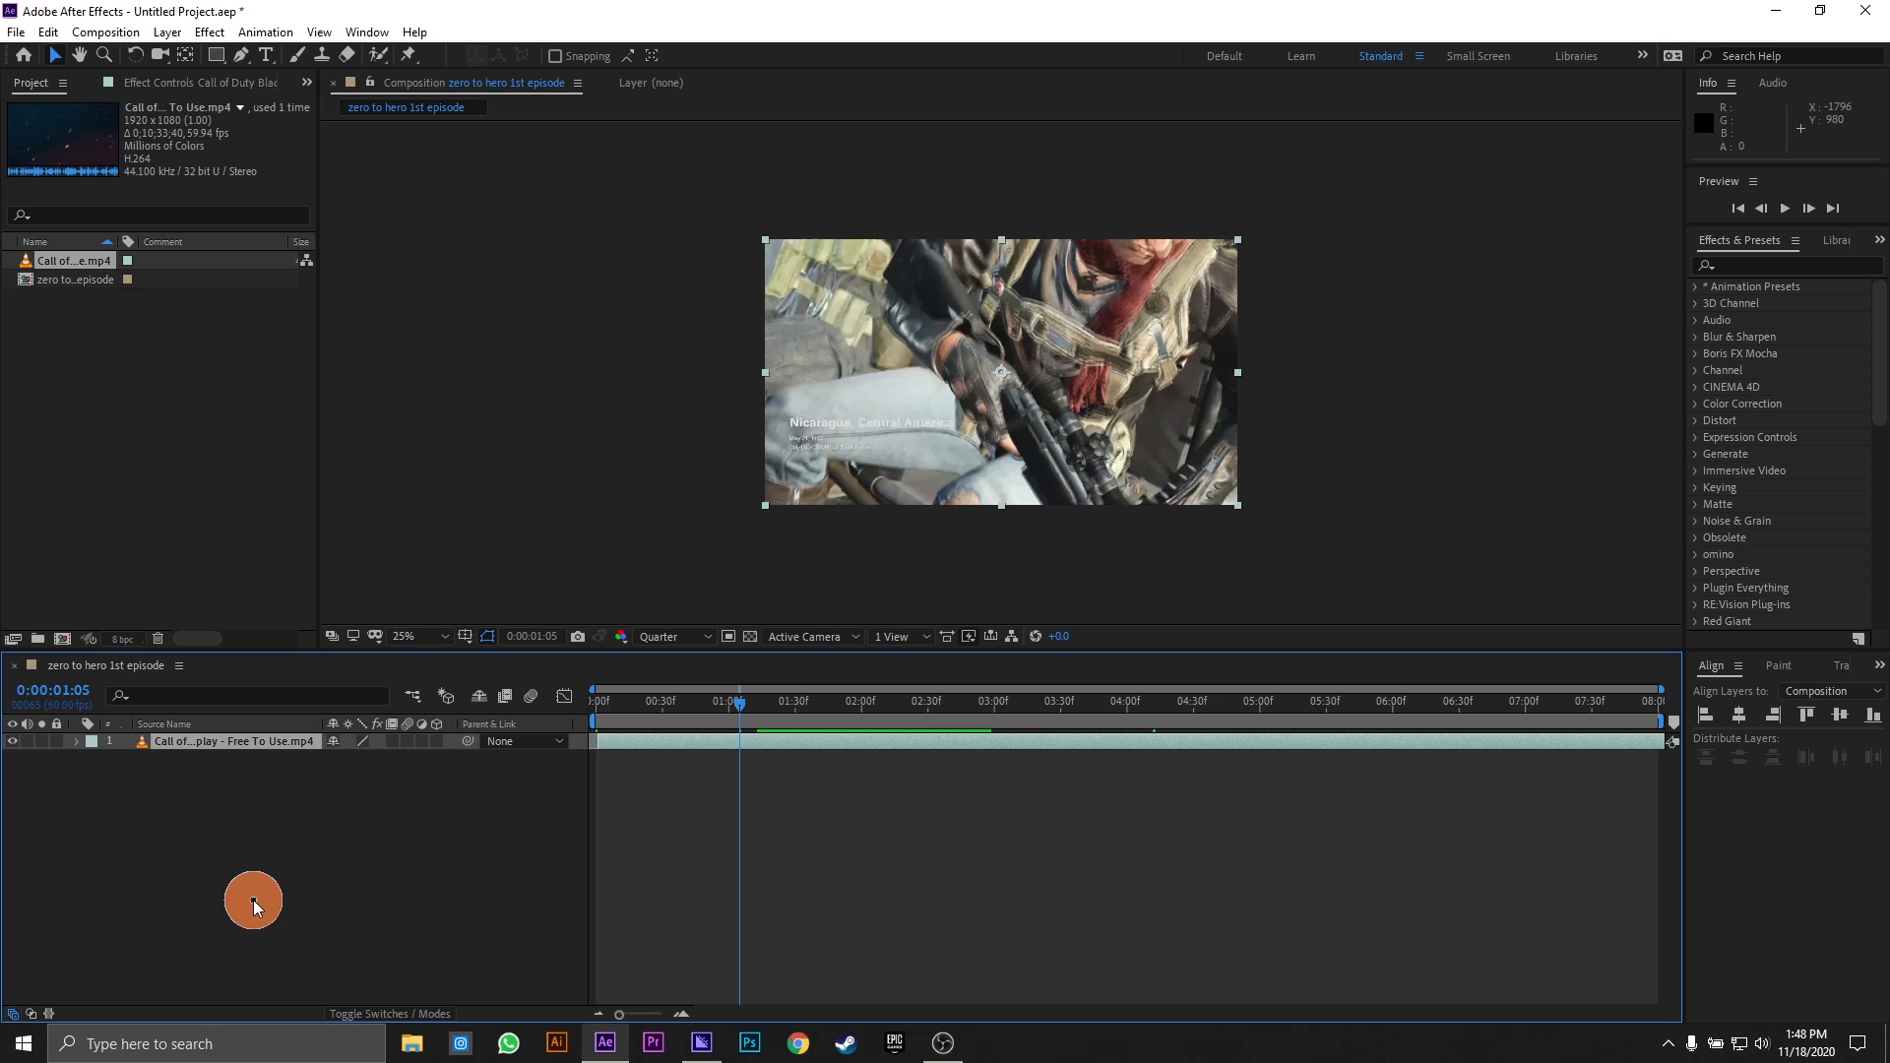
key("ctrl+d")
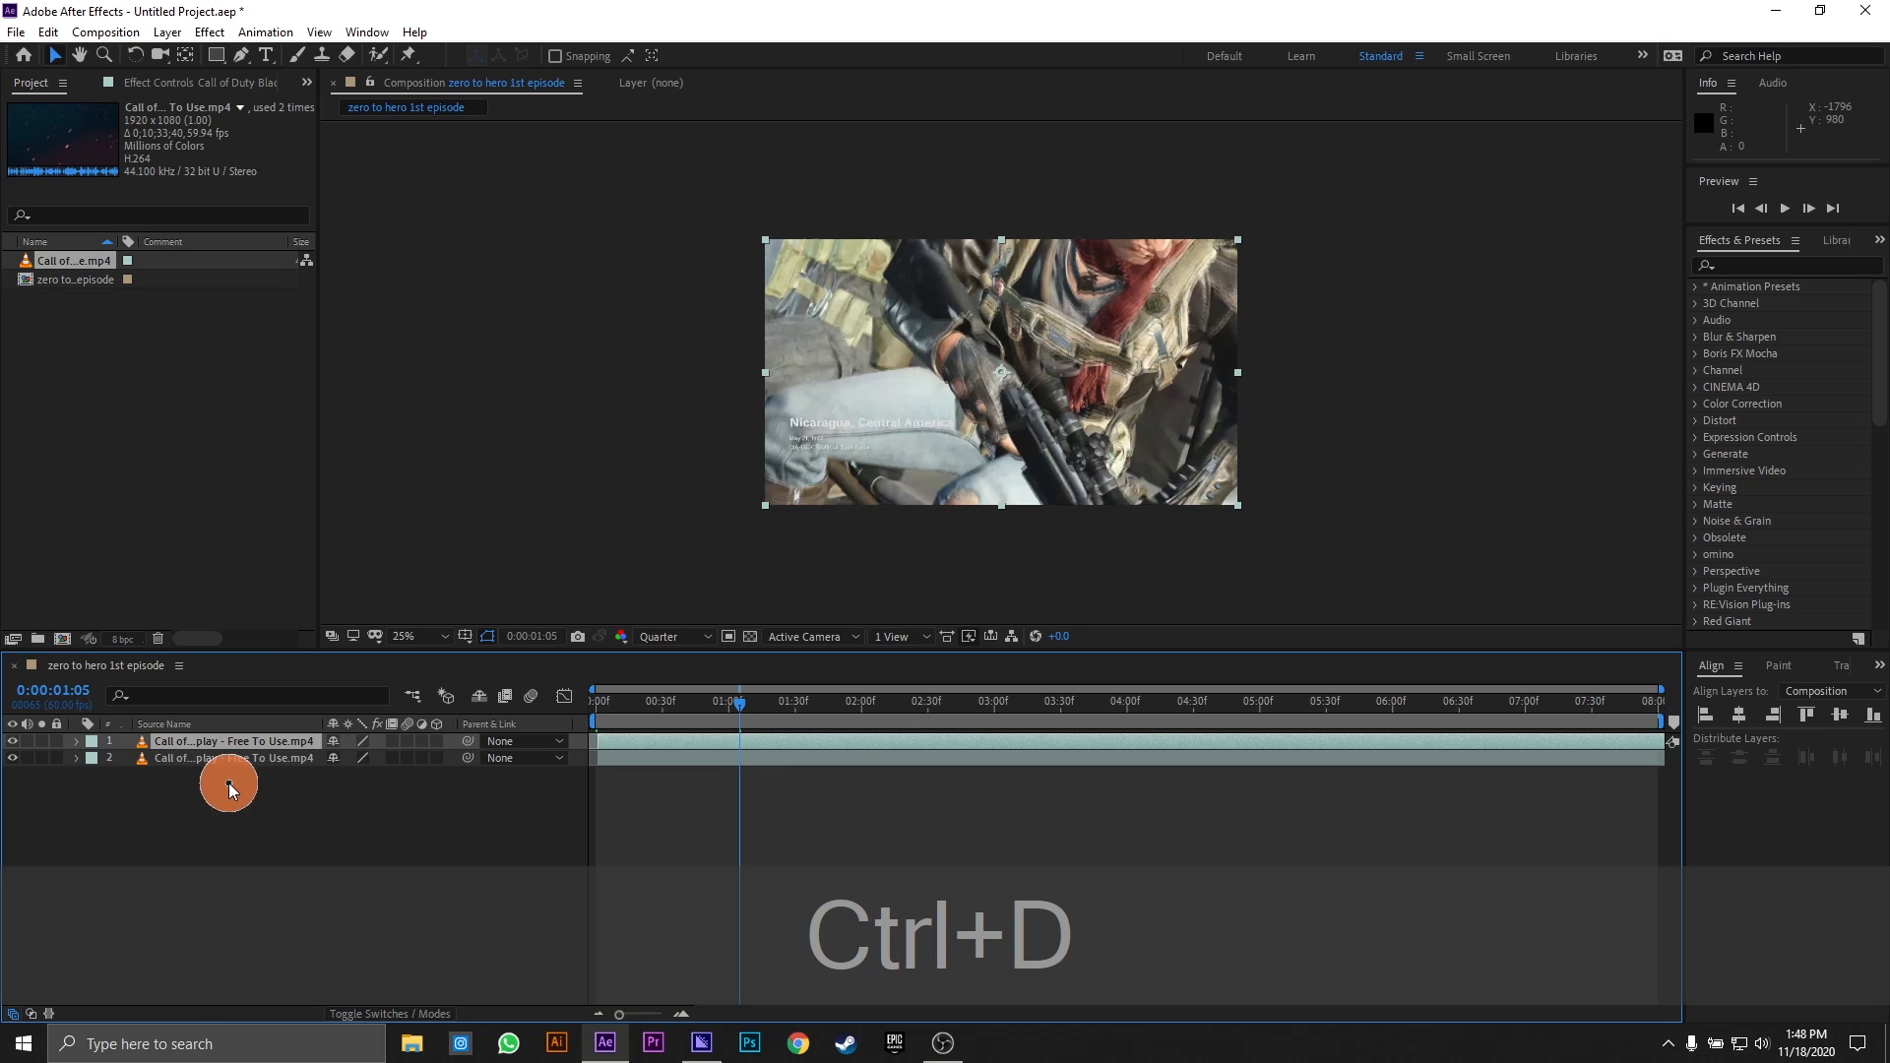
left_click(252, 760)
left_click(260, 747)
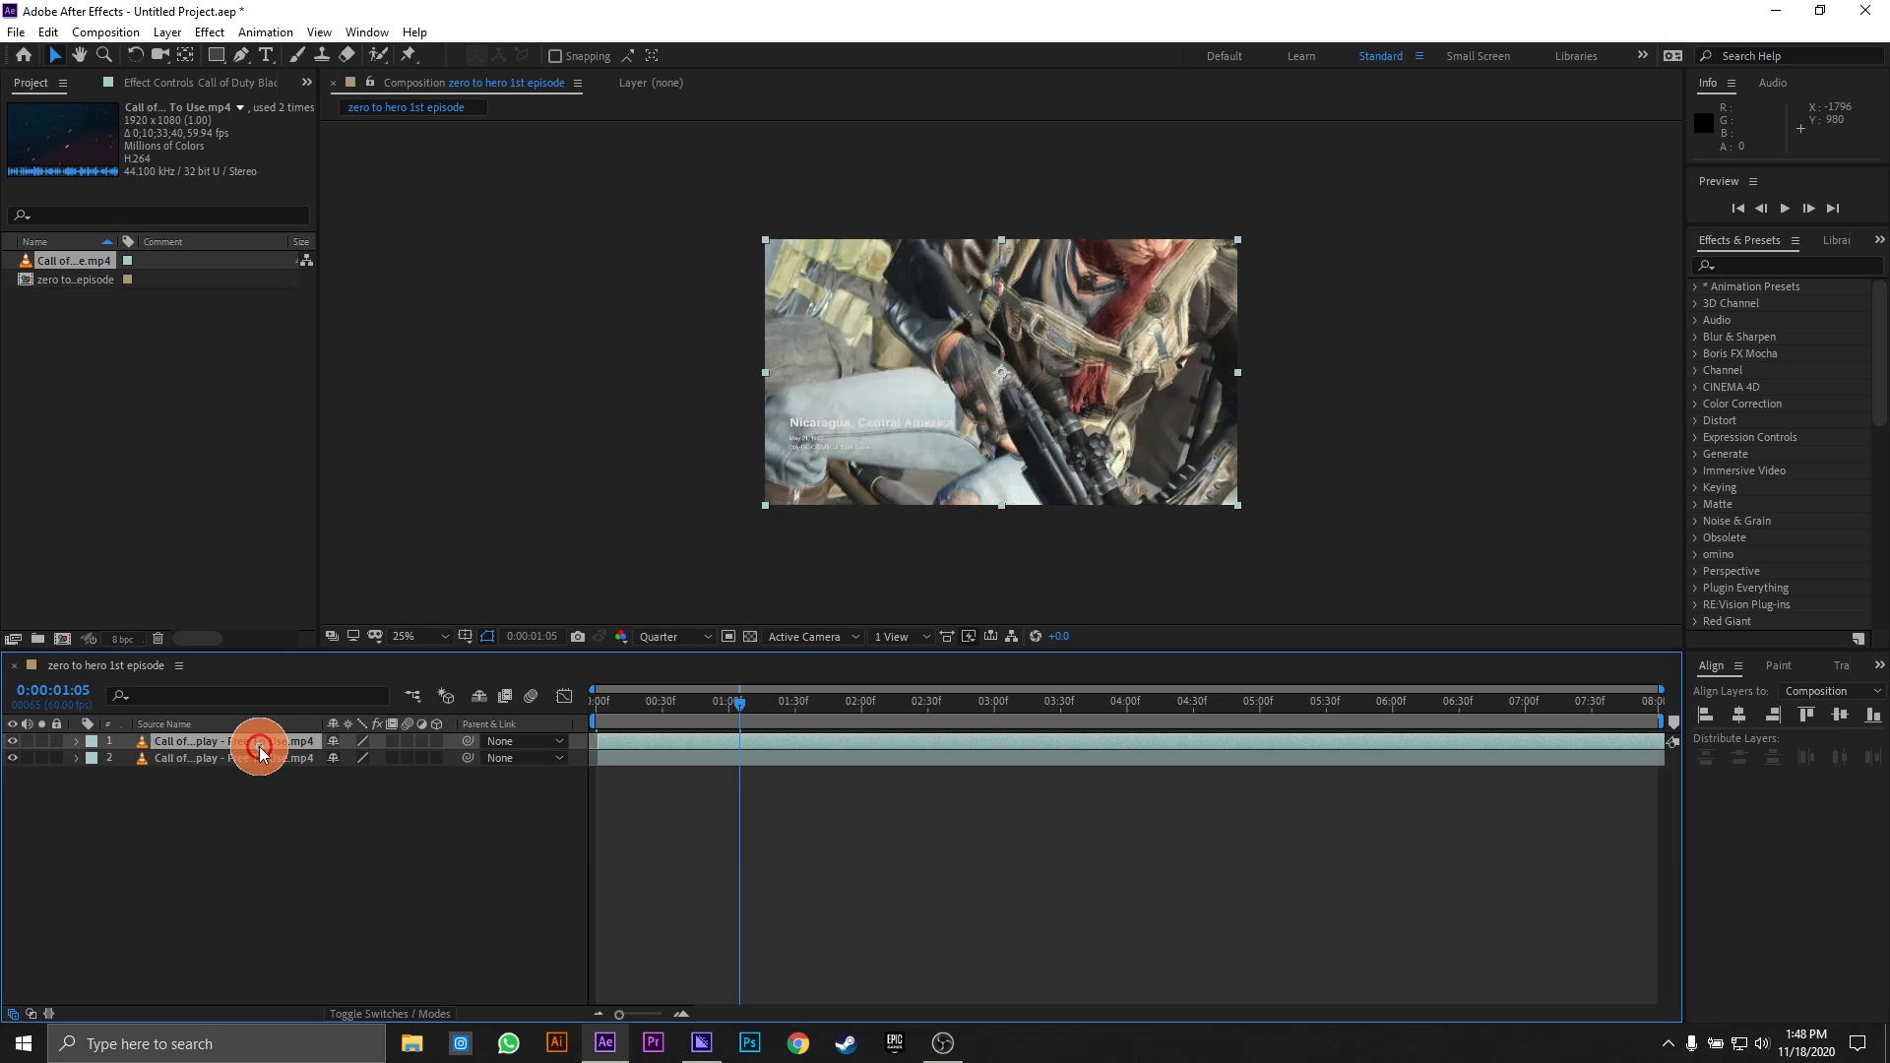
left_click(250, 760)
left_click(260, 747)
left_click(257, 757)
left_click(260, 746)
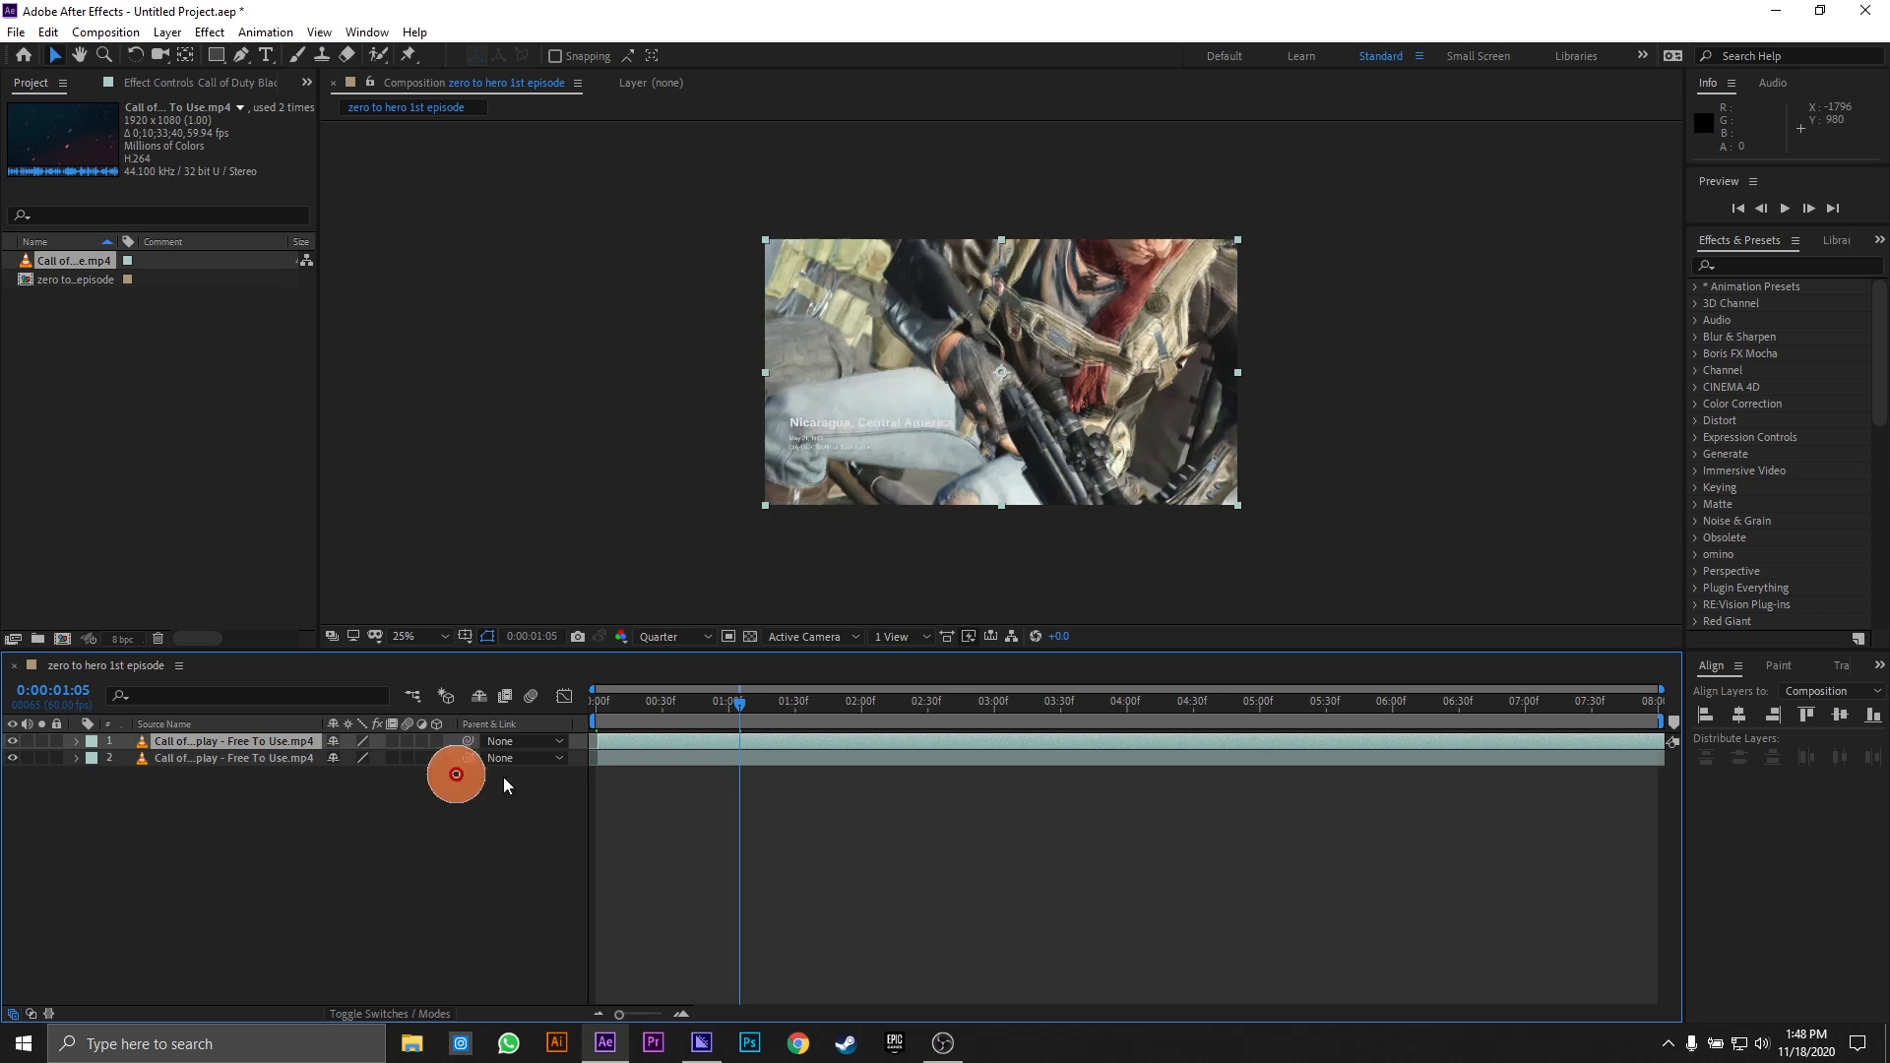
key("Delete")
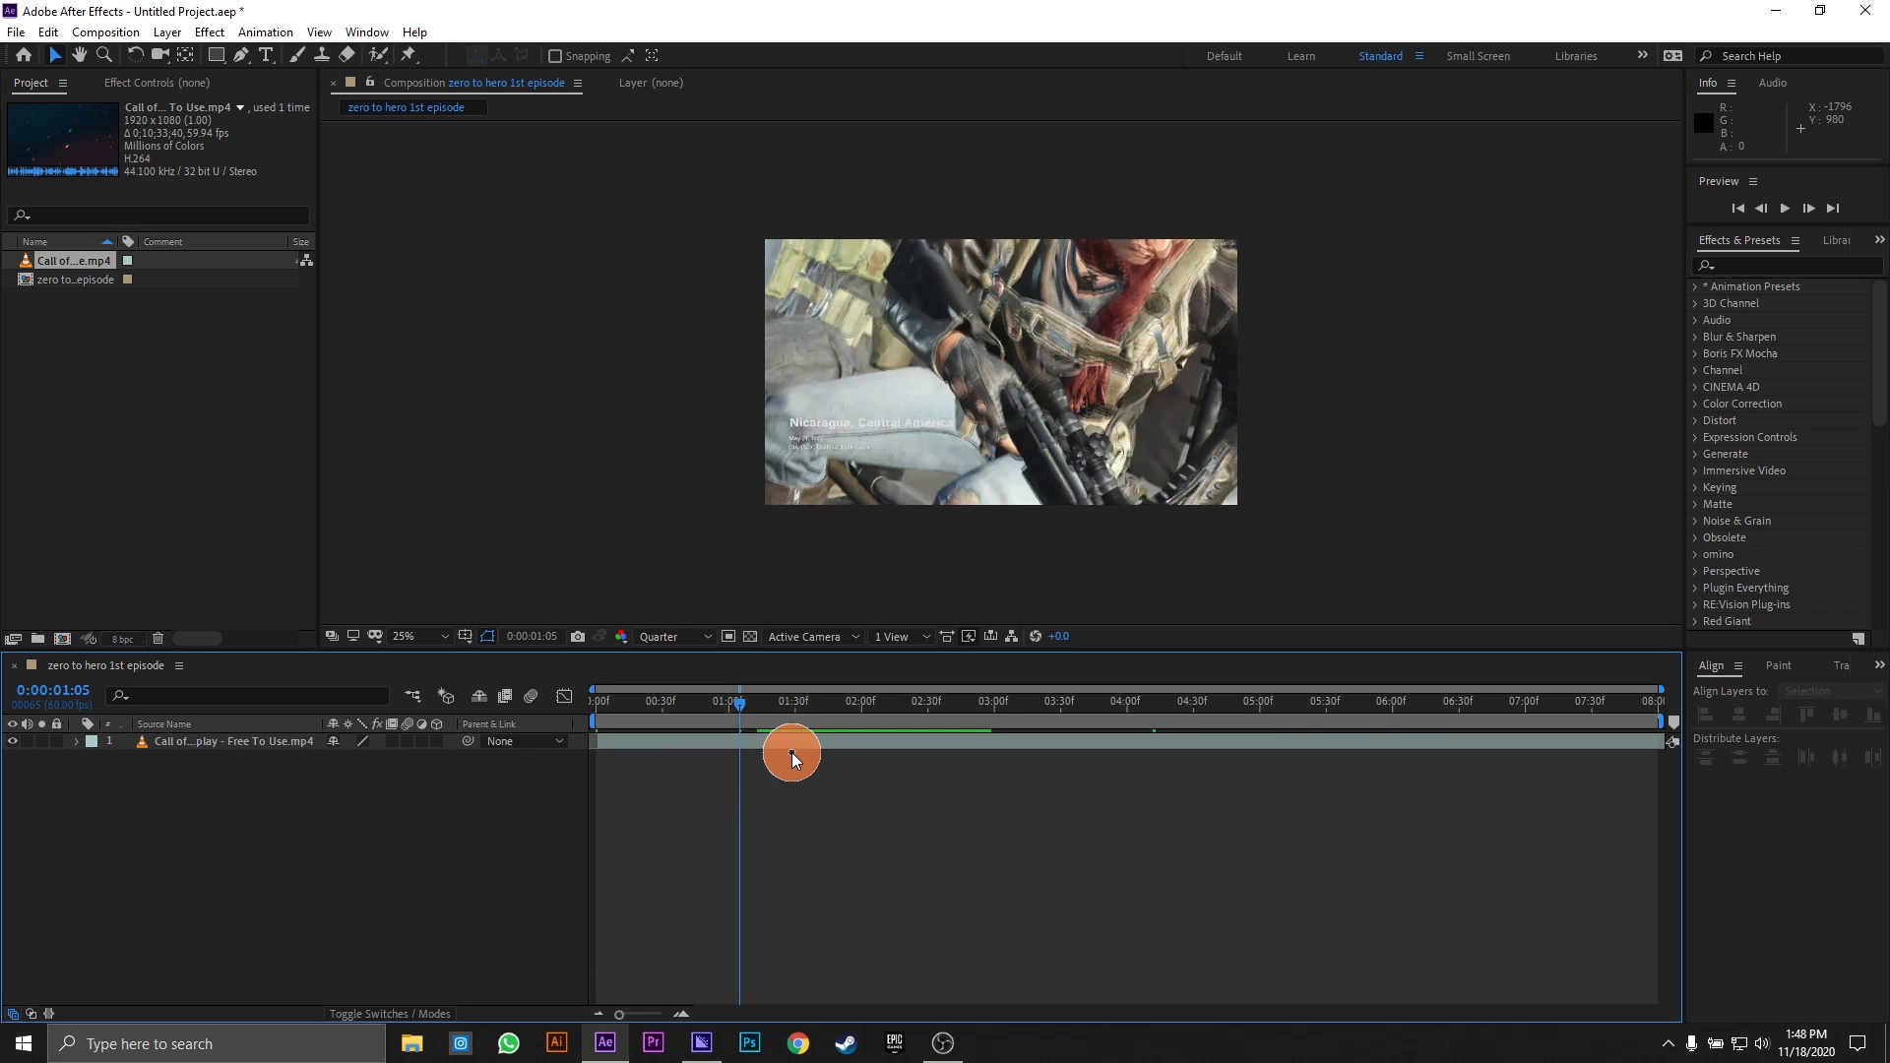
- Cut the gameplay layer from the timeline and undo the cut
left_click(792, 751)
key("ctrl+x")
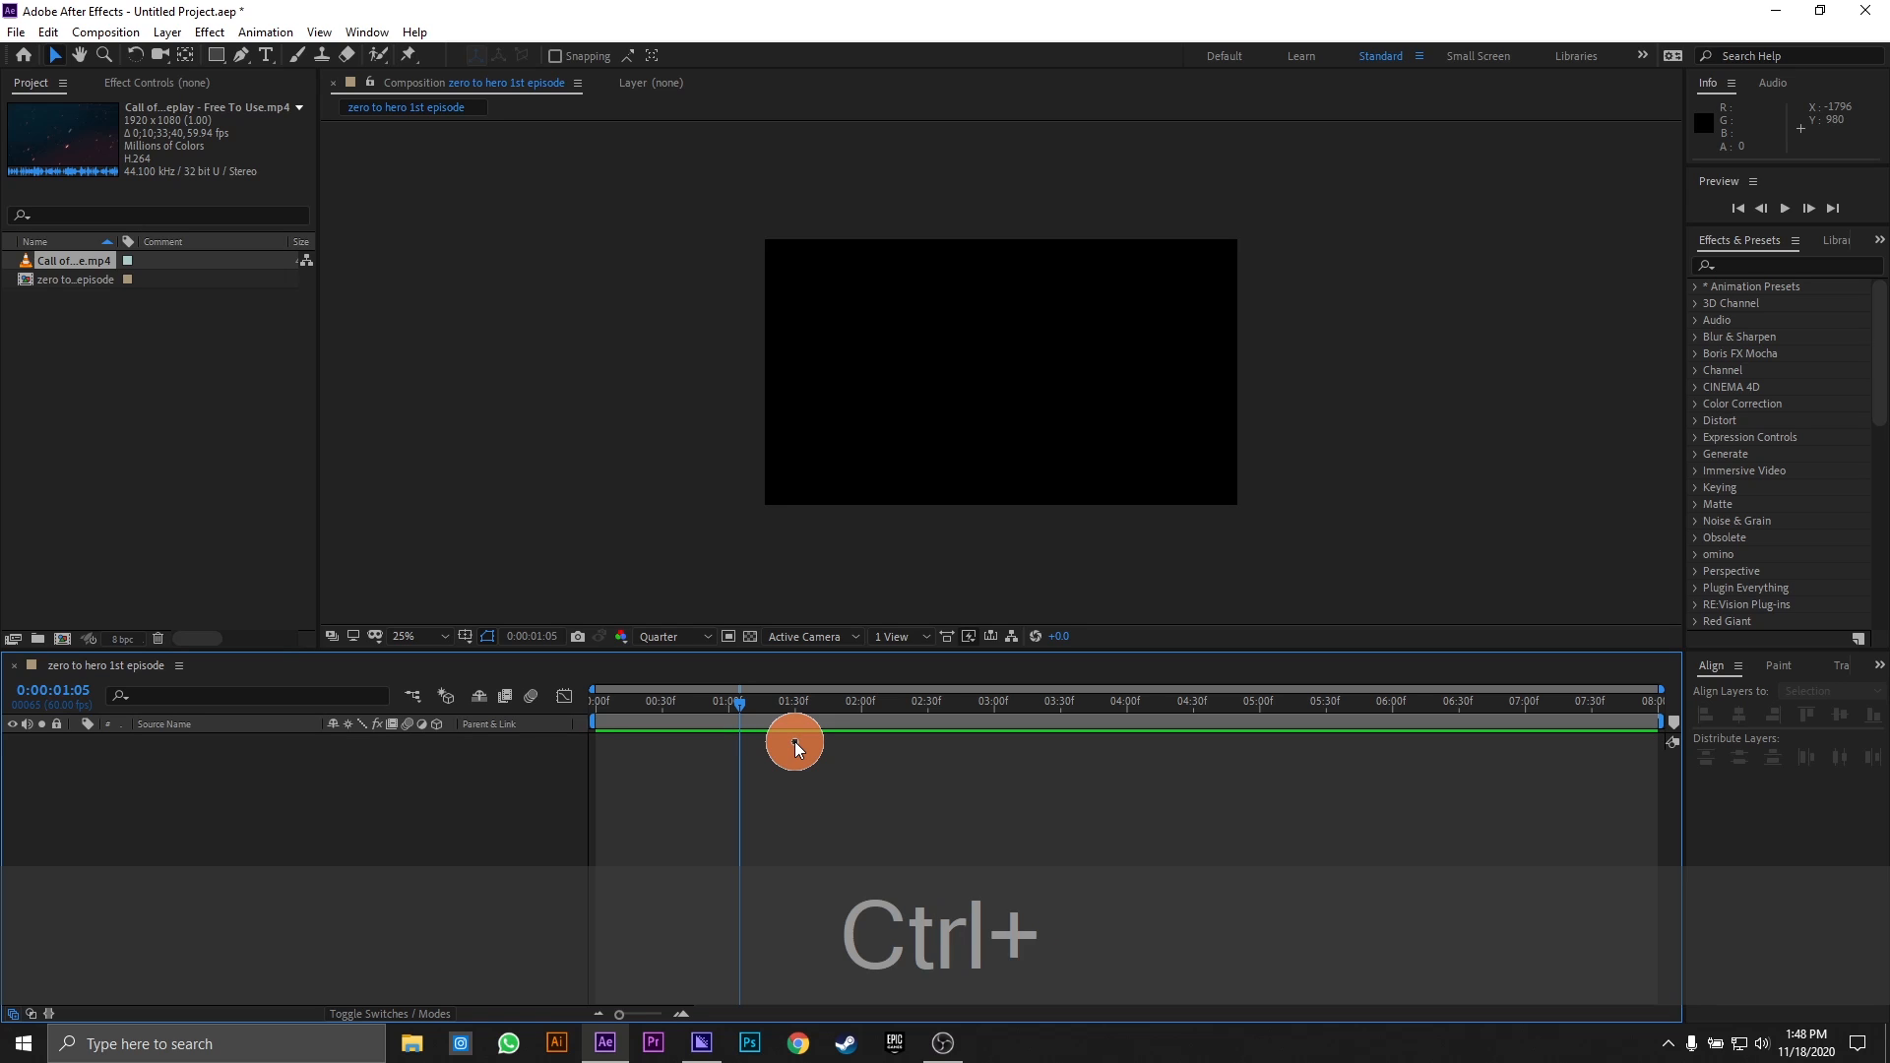
key("ctrl+z")
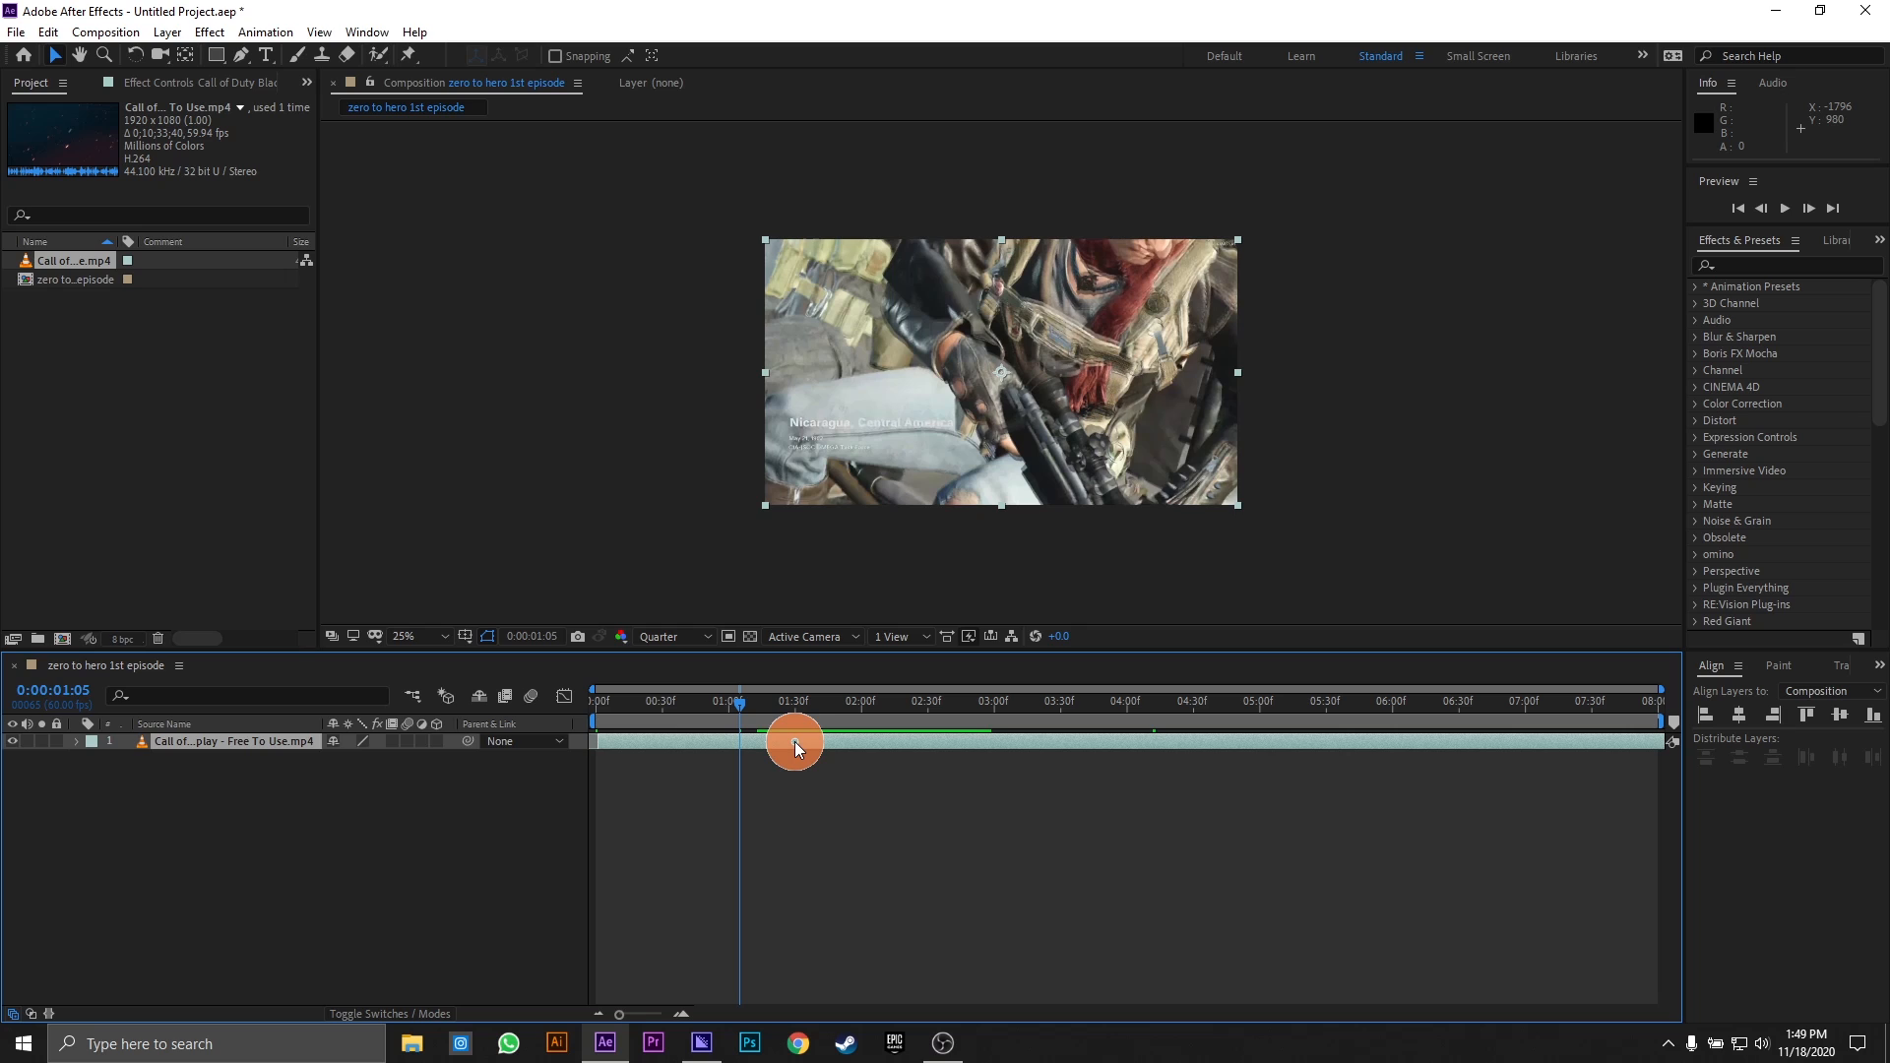
- Split the gameplay layer at 0:00:01:32 and shift the second part to start at about 0:00:03:10
left_click_drag(777, 718, 800, 715)
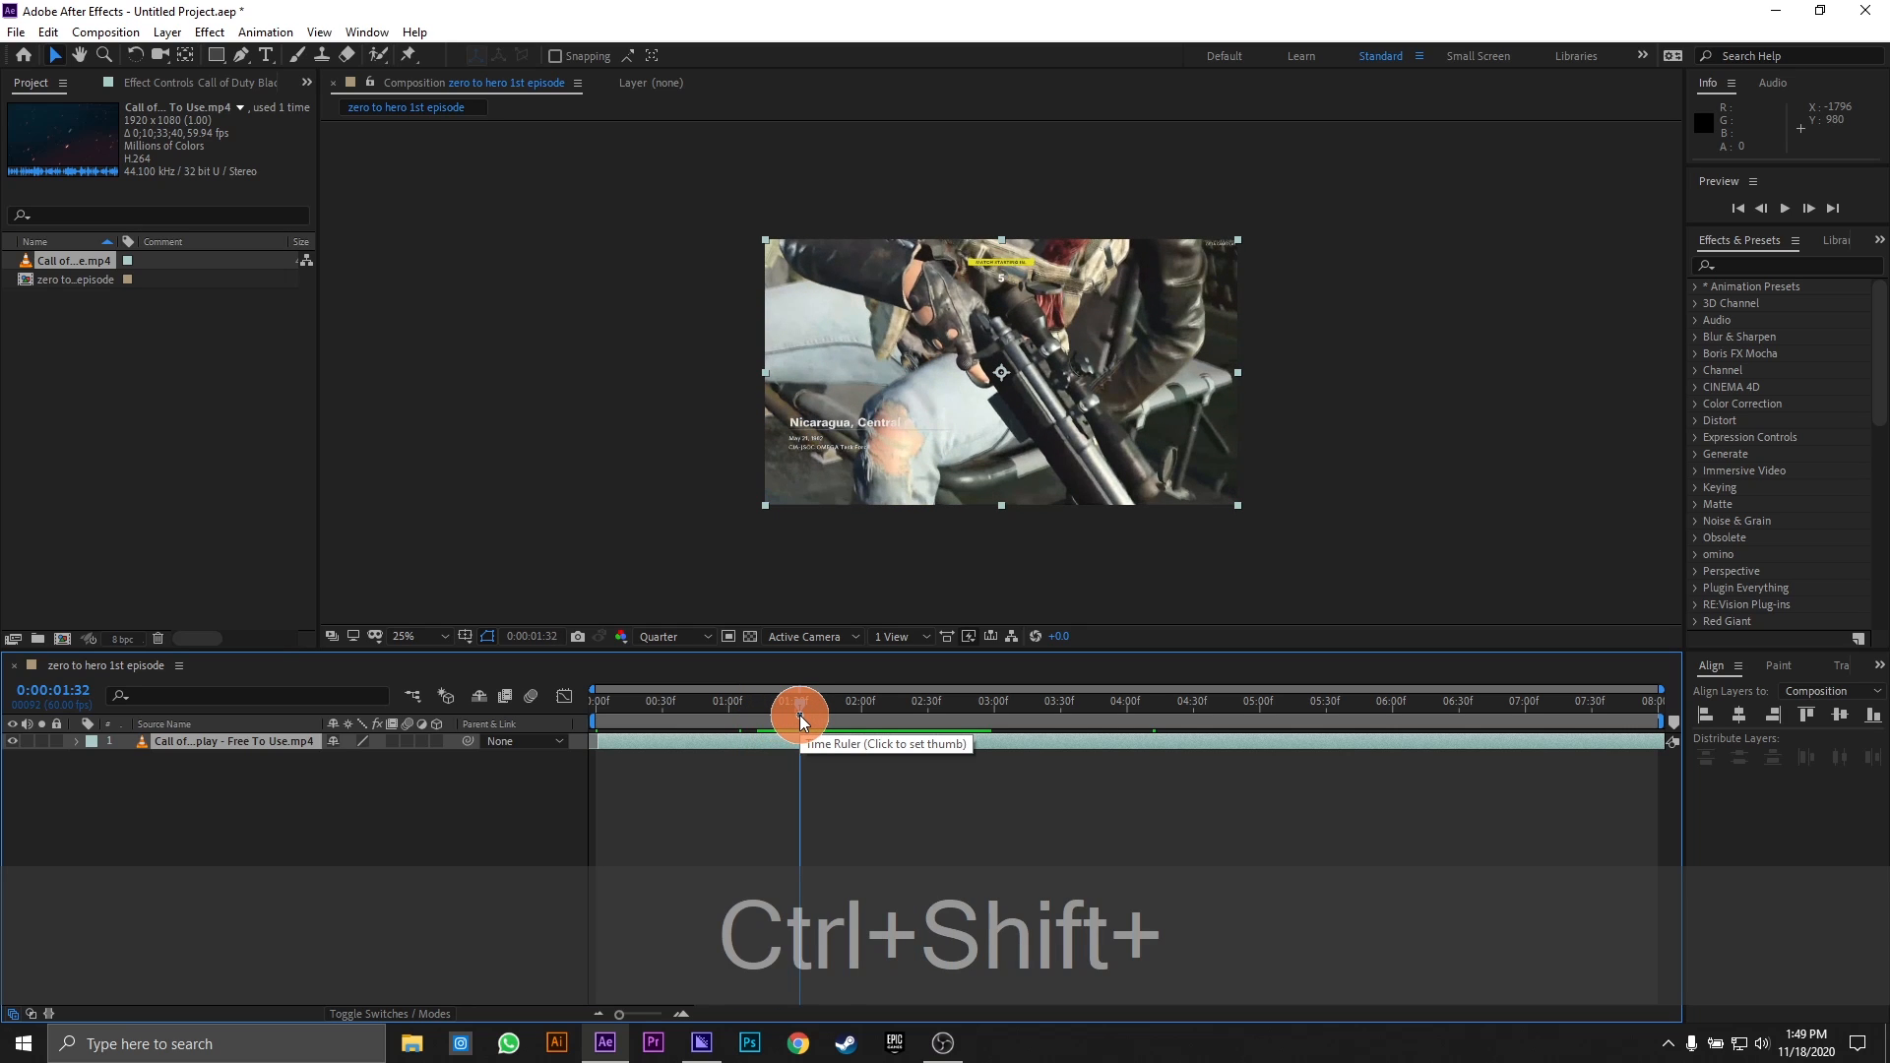
key("ctrl+shift+d")
left_click_drag(943, 747, 1063, 711)
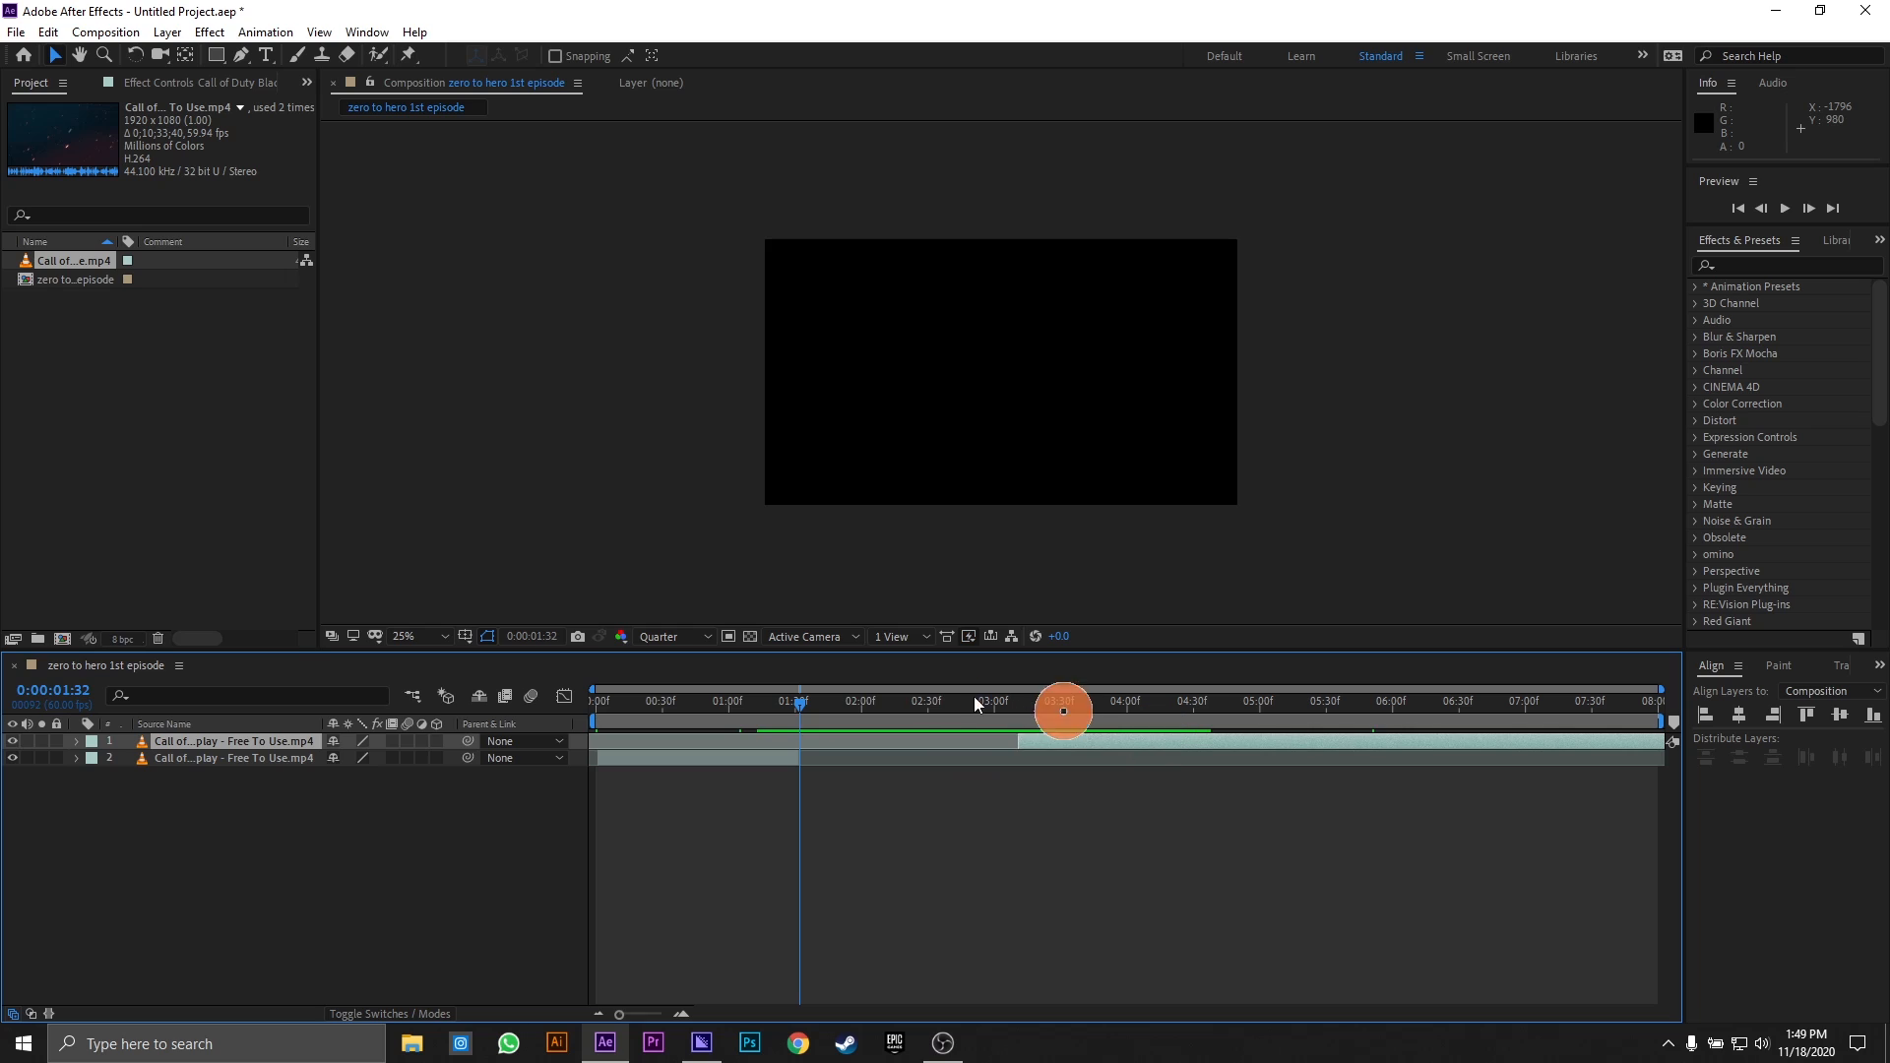
- Try to split the clip in the empty gap at 0:00:02:06, and undo the edits back to a single unsplit layer
left_click_drag(868, 701, 876, 705)
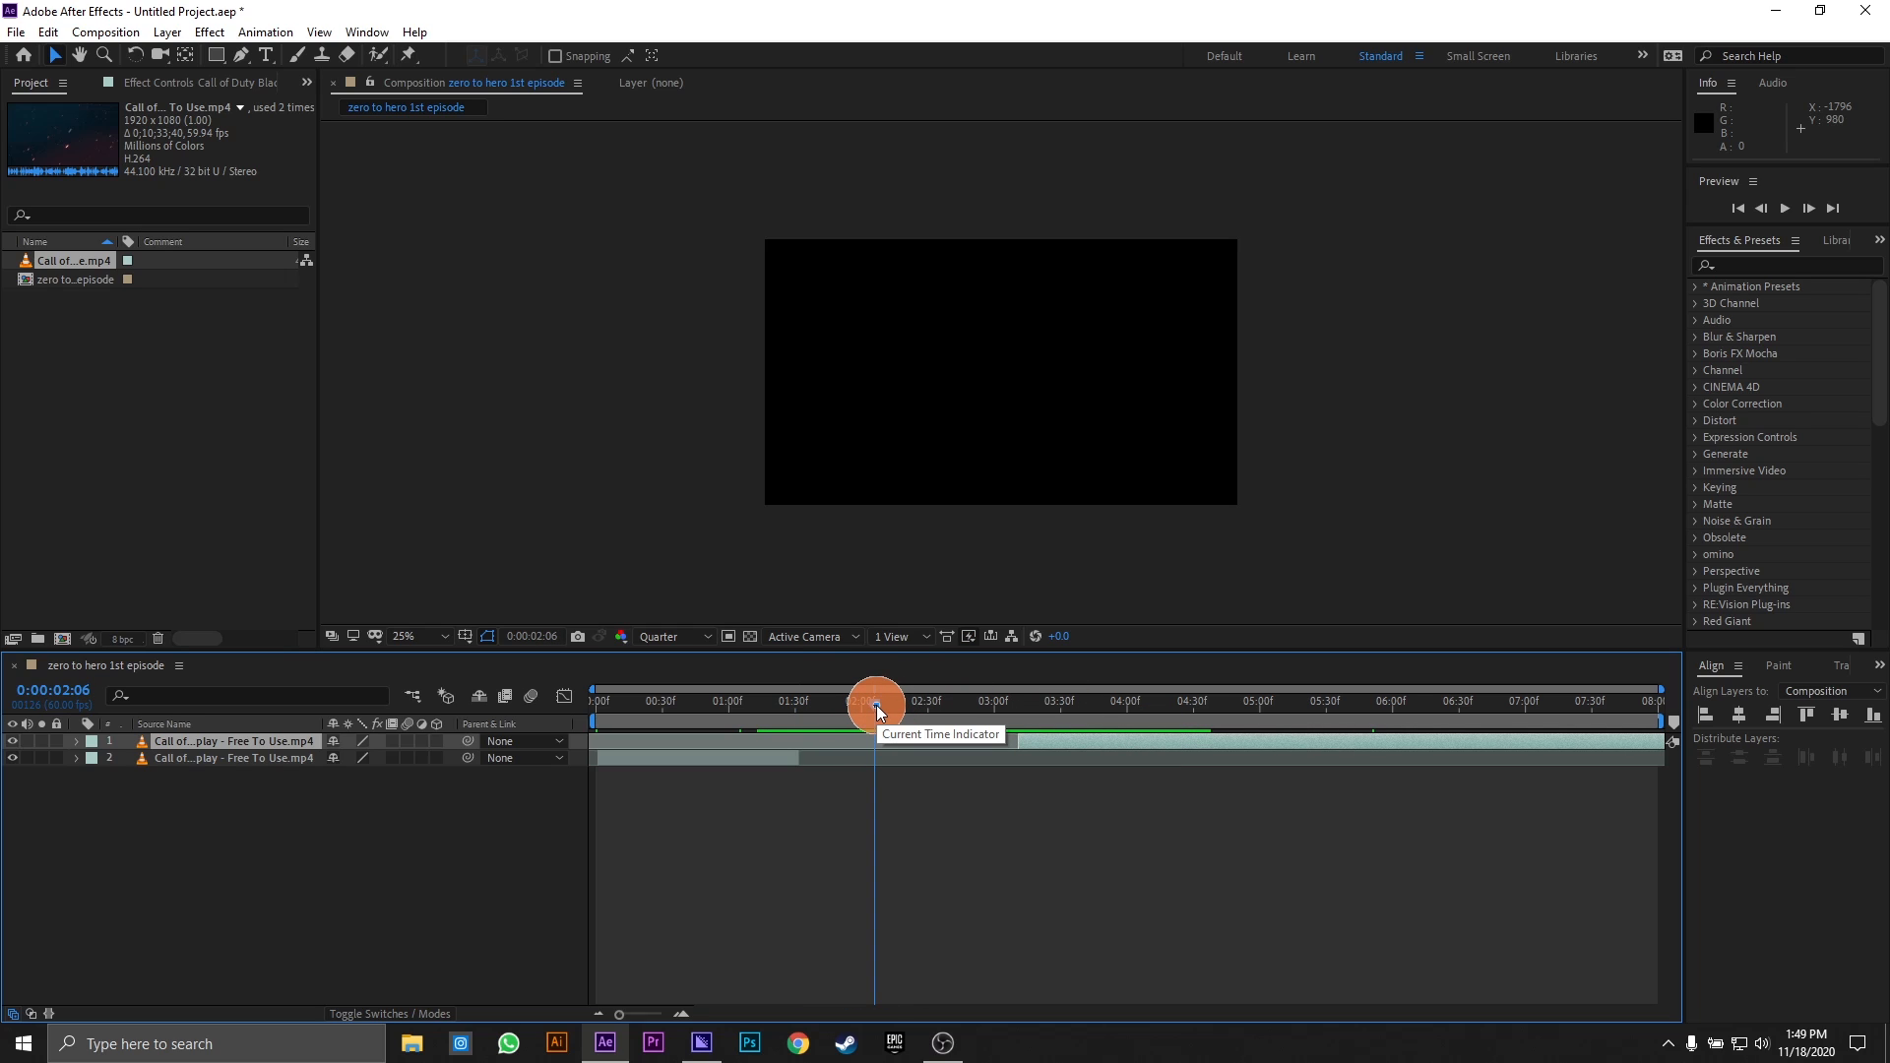
key("ctrl+shift+d")
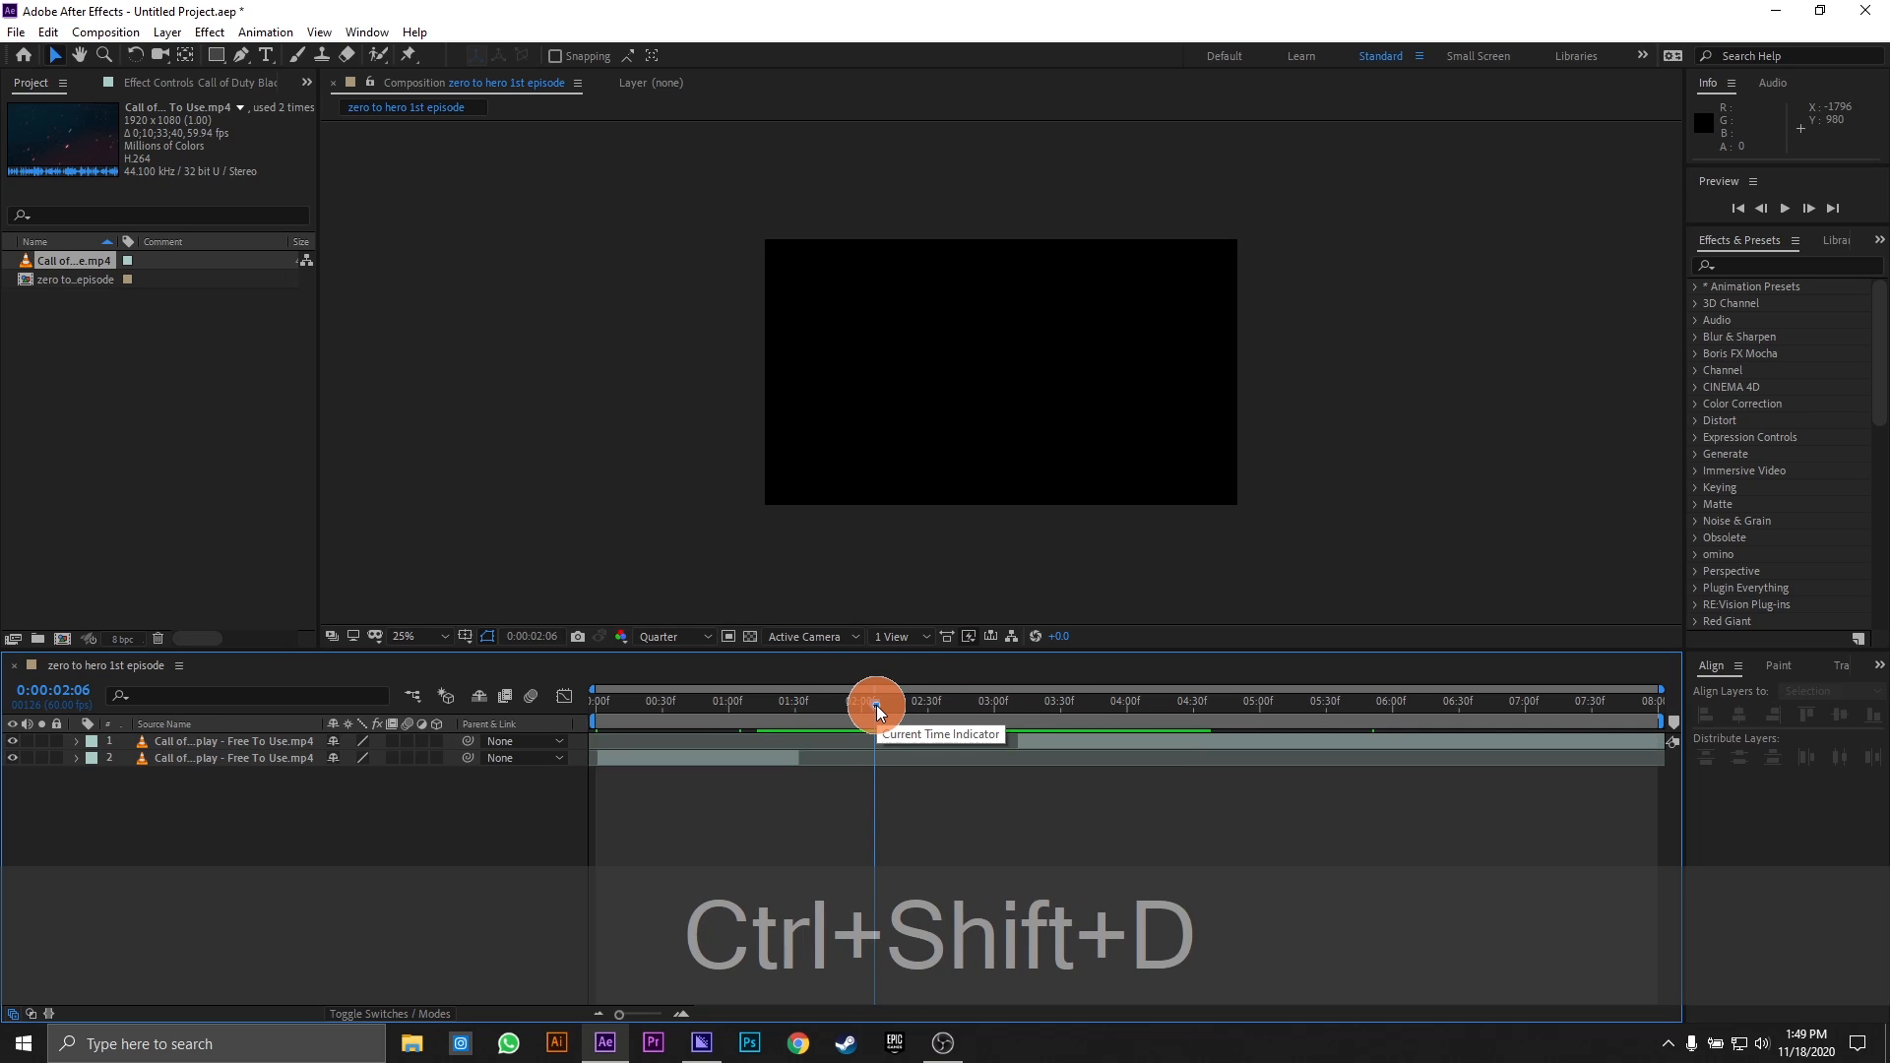
key("ctrl+z")
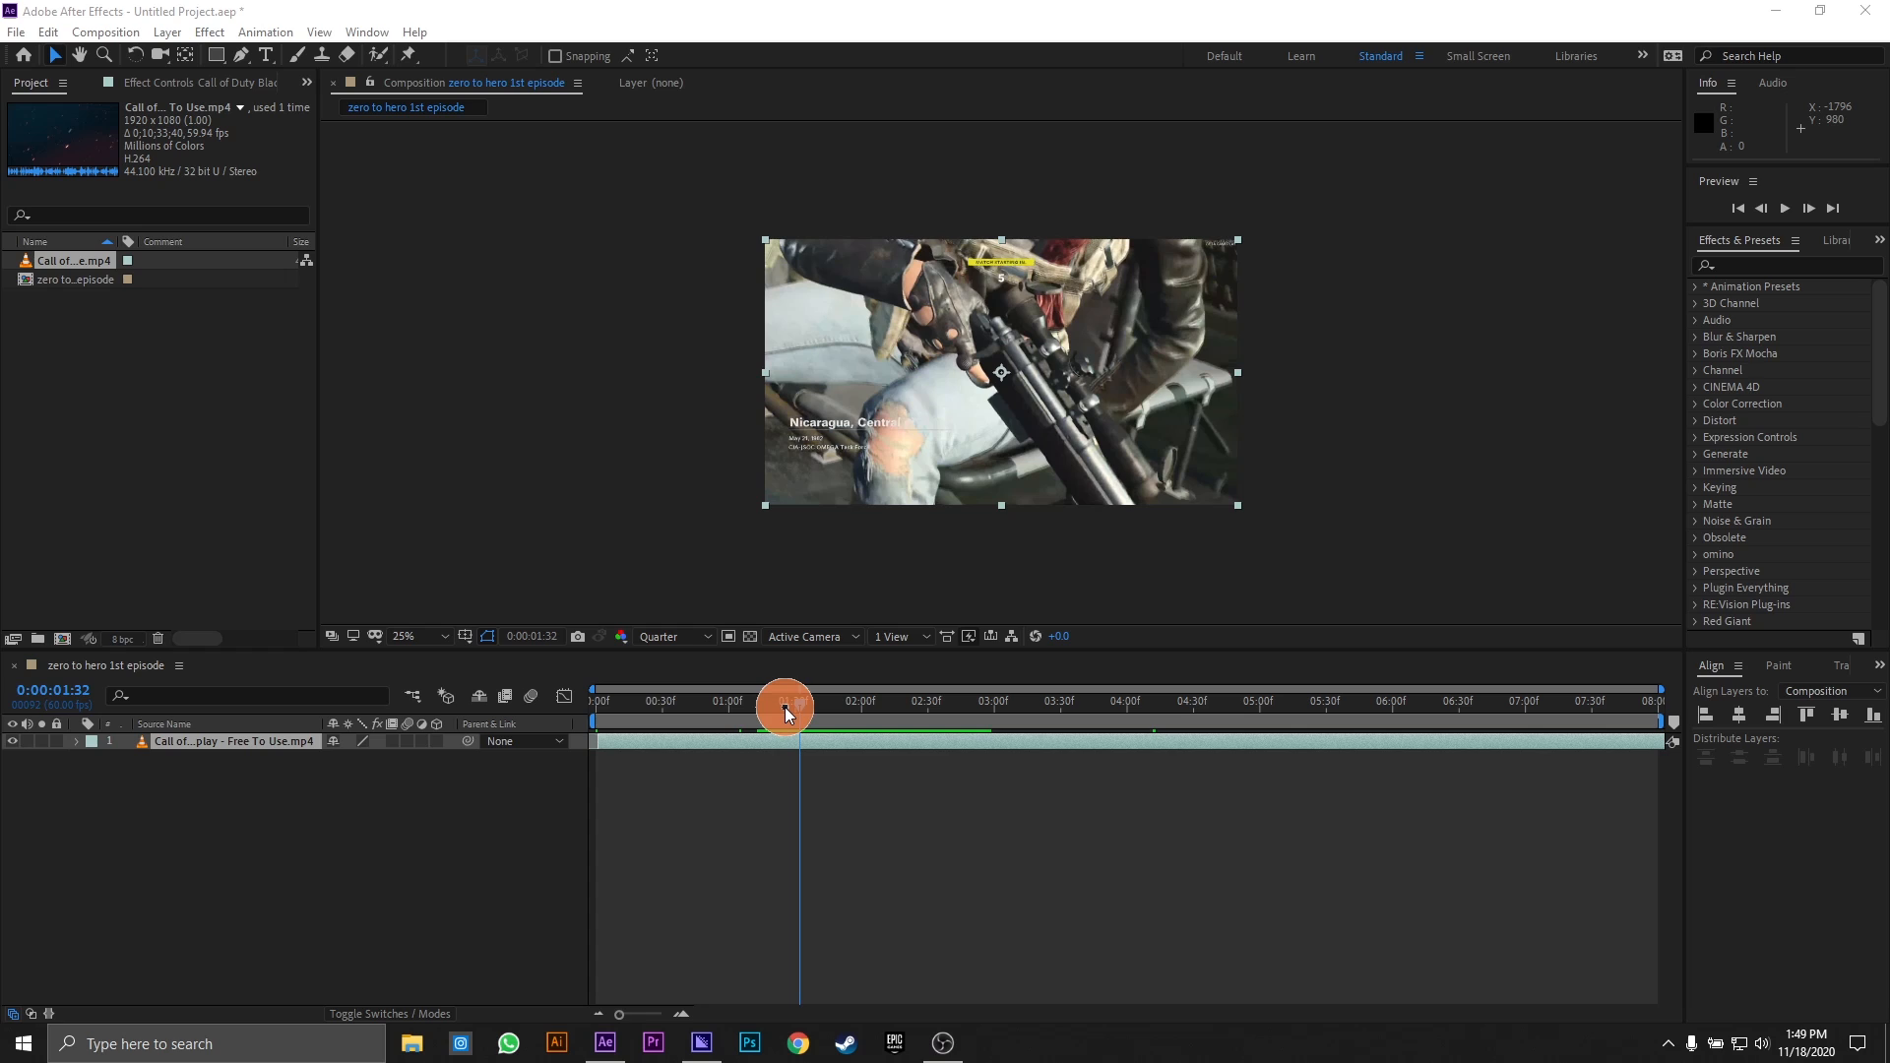
key("ctrl+a")
left_click(584, 779)
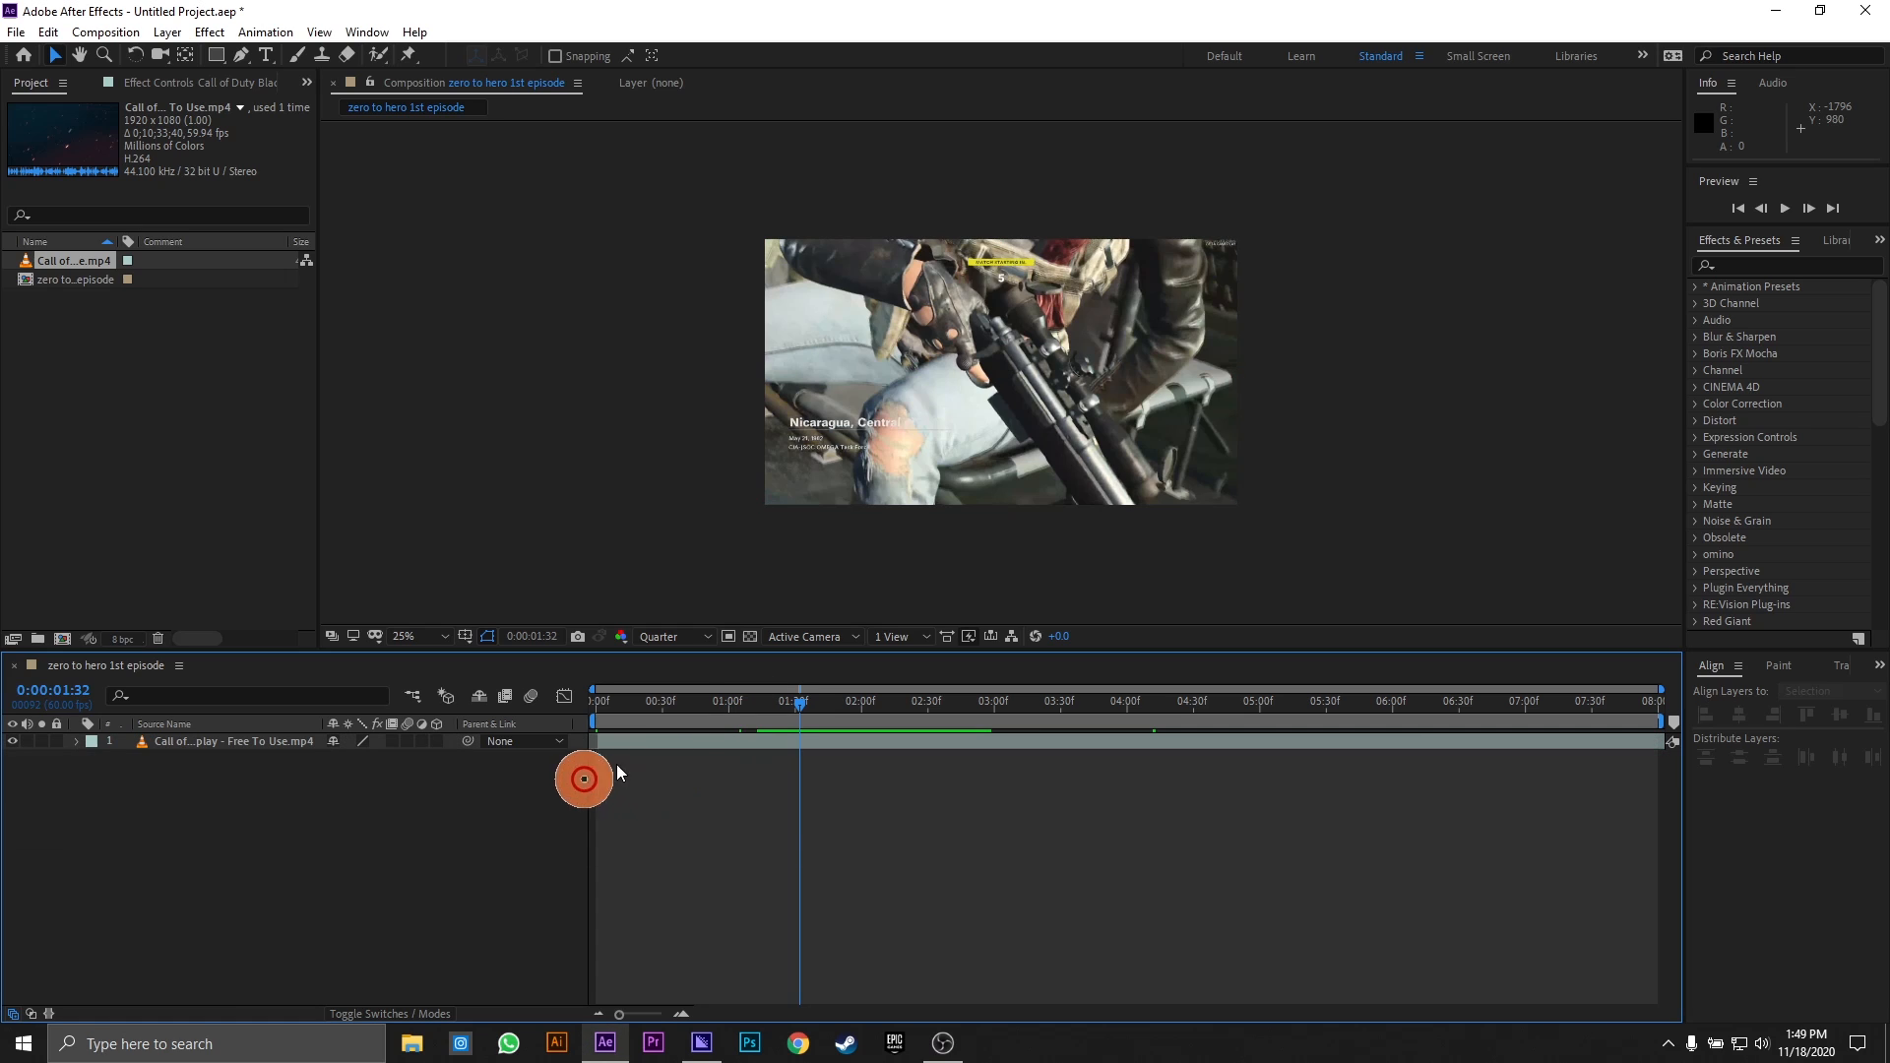
- Make the gameplay layer 3D at 0:00:02:01, inspect it in the composition view, and turn its 3D switch off
left_click_drag(758, 712, 864, 715)
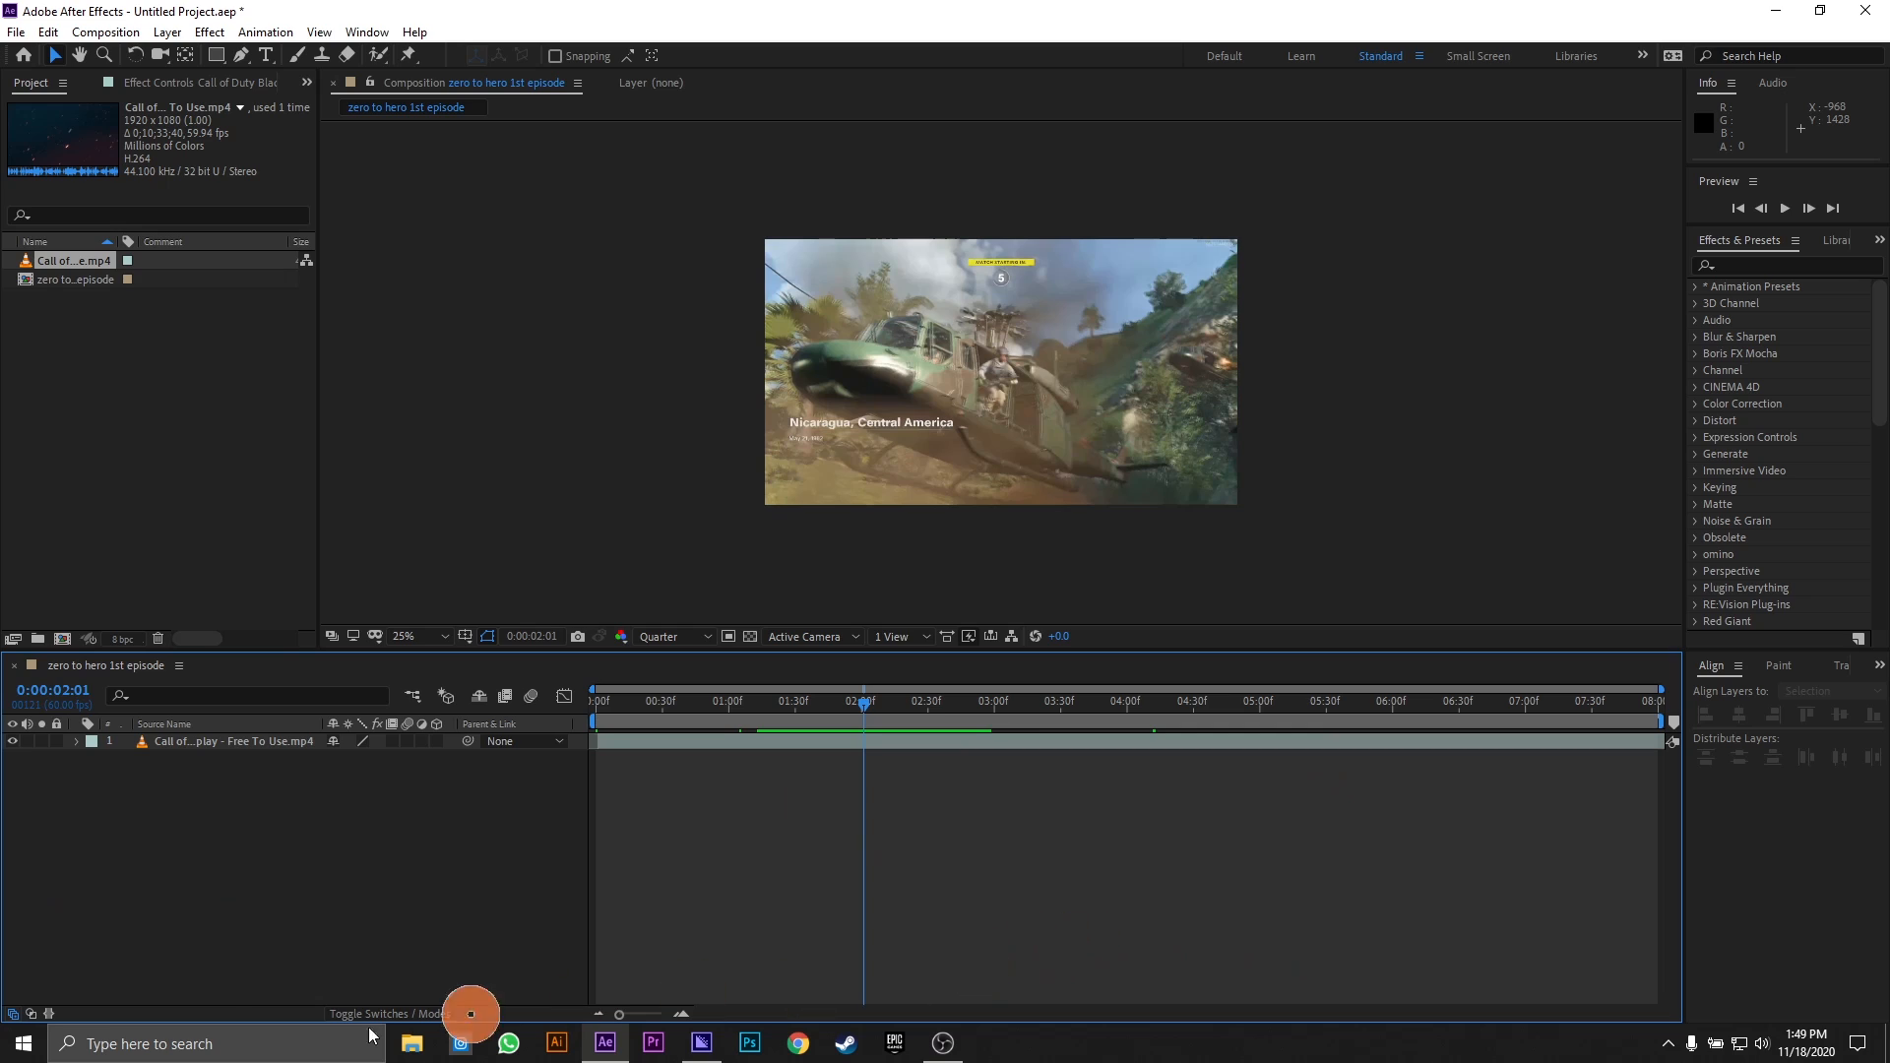
left_click(222, 745)
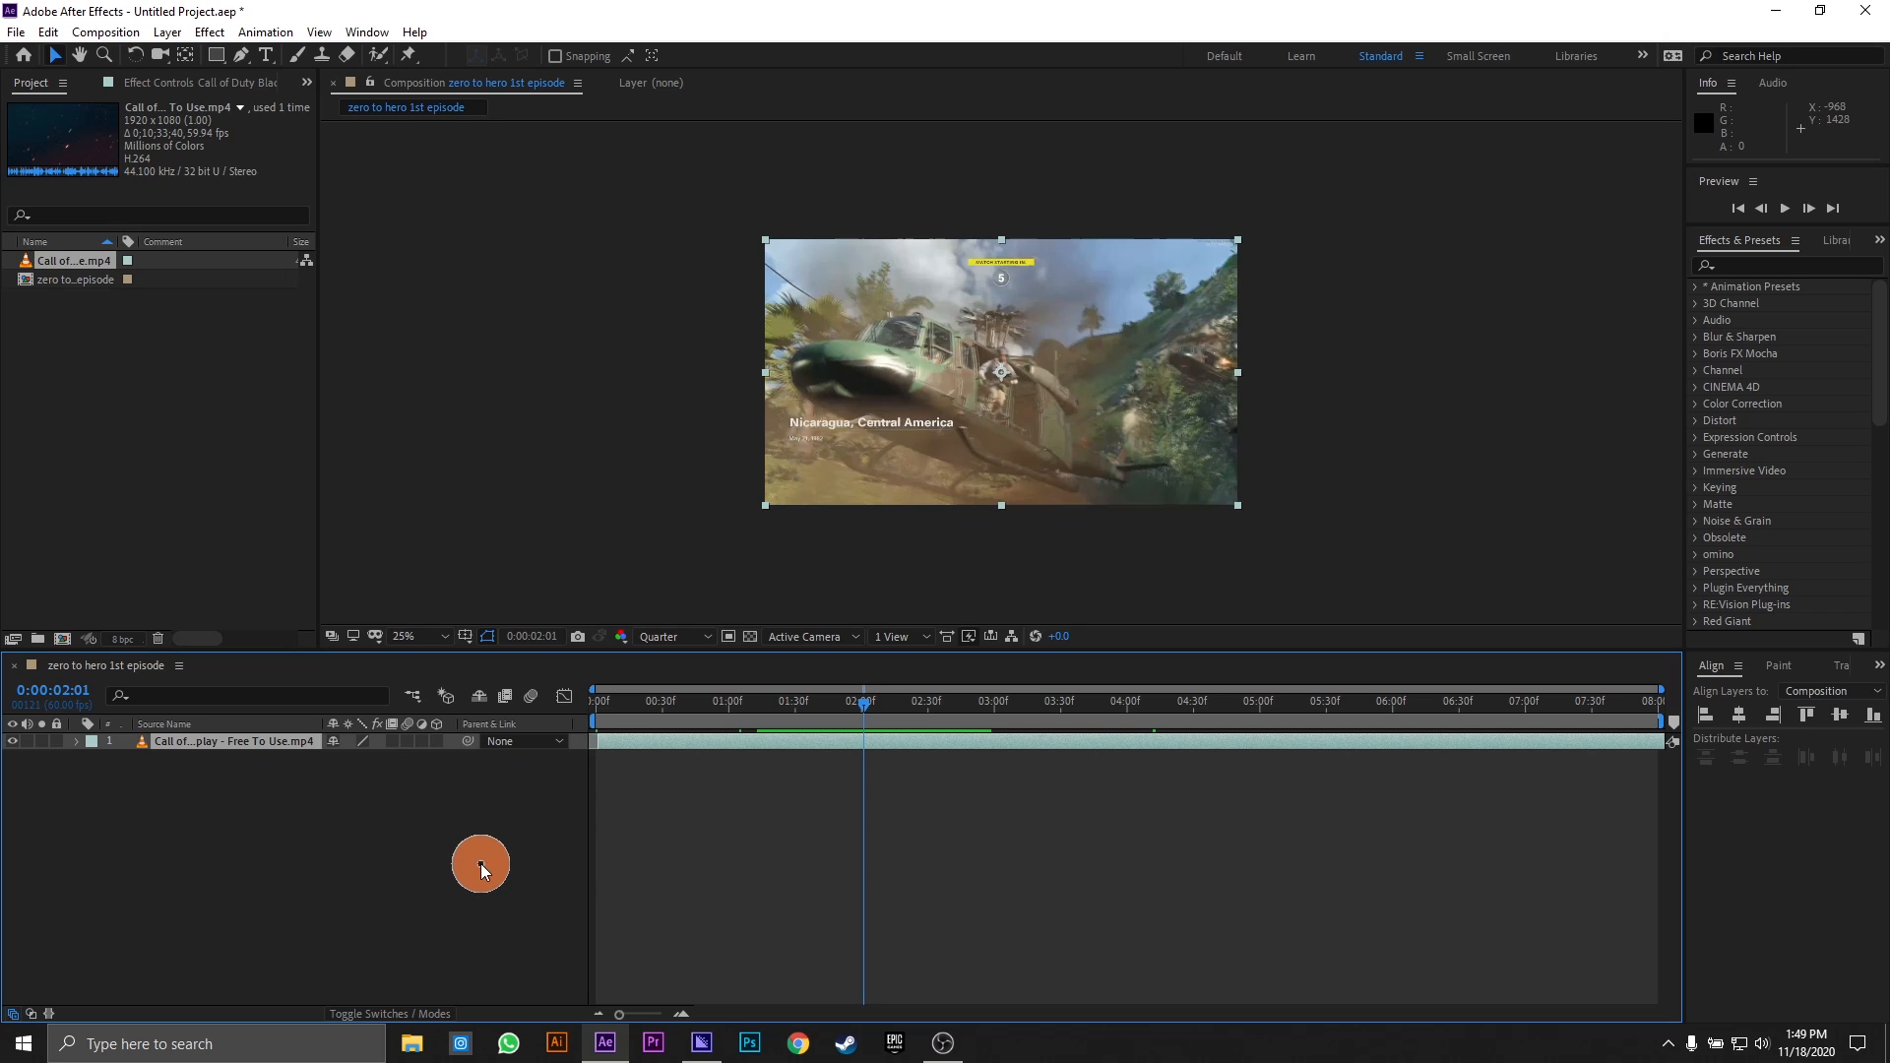
left_click(436, 742)
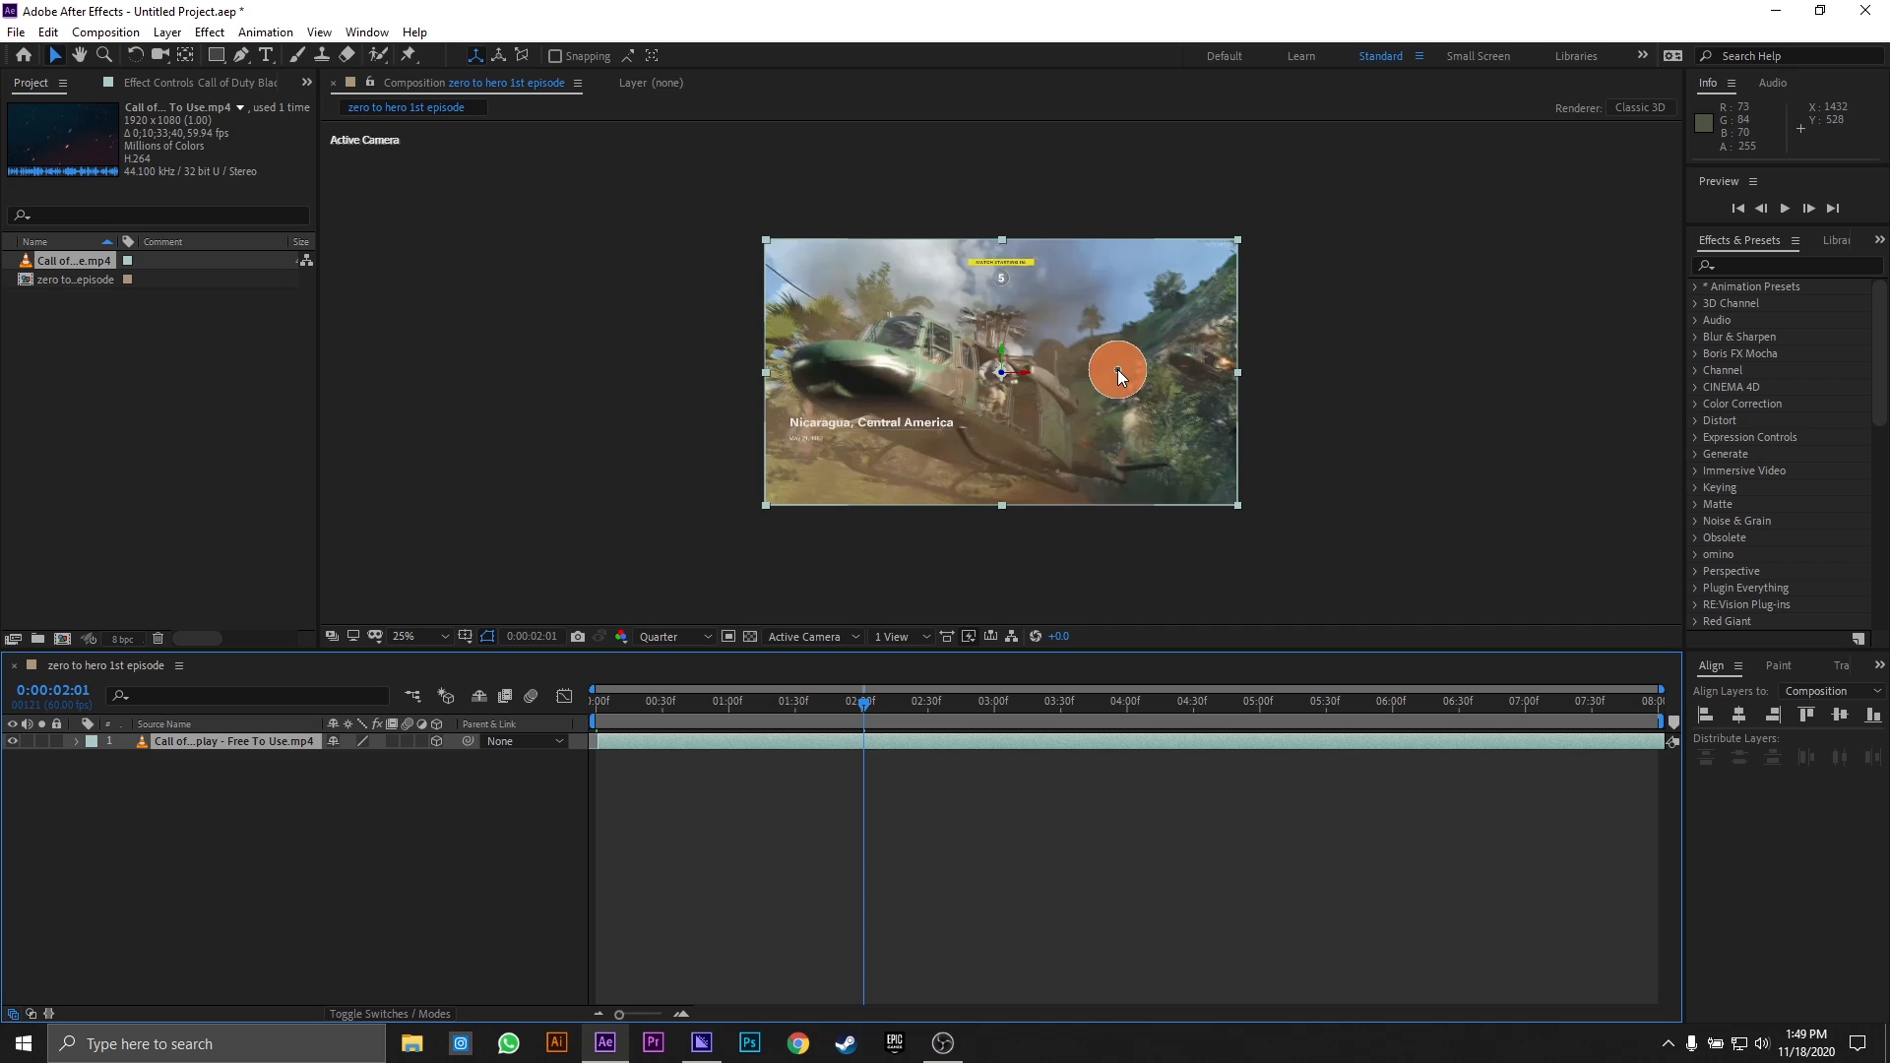
scroll(1119, 369, "up", 3)
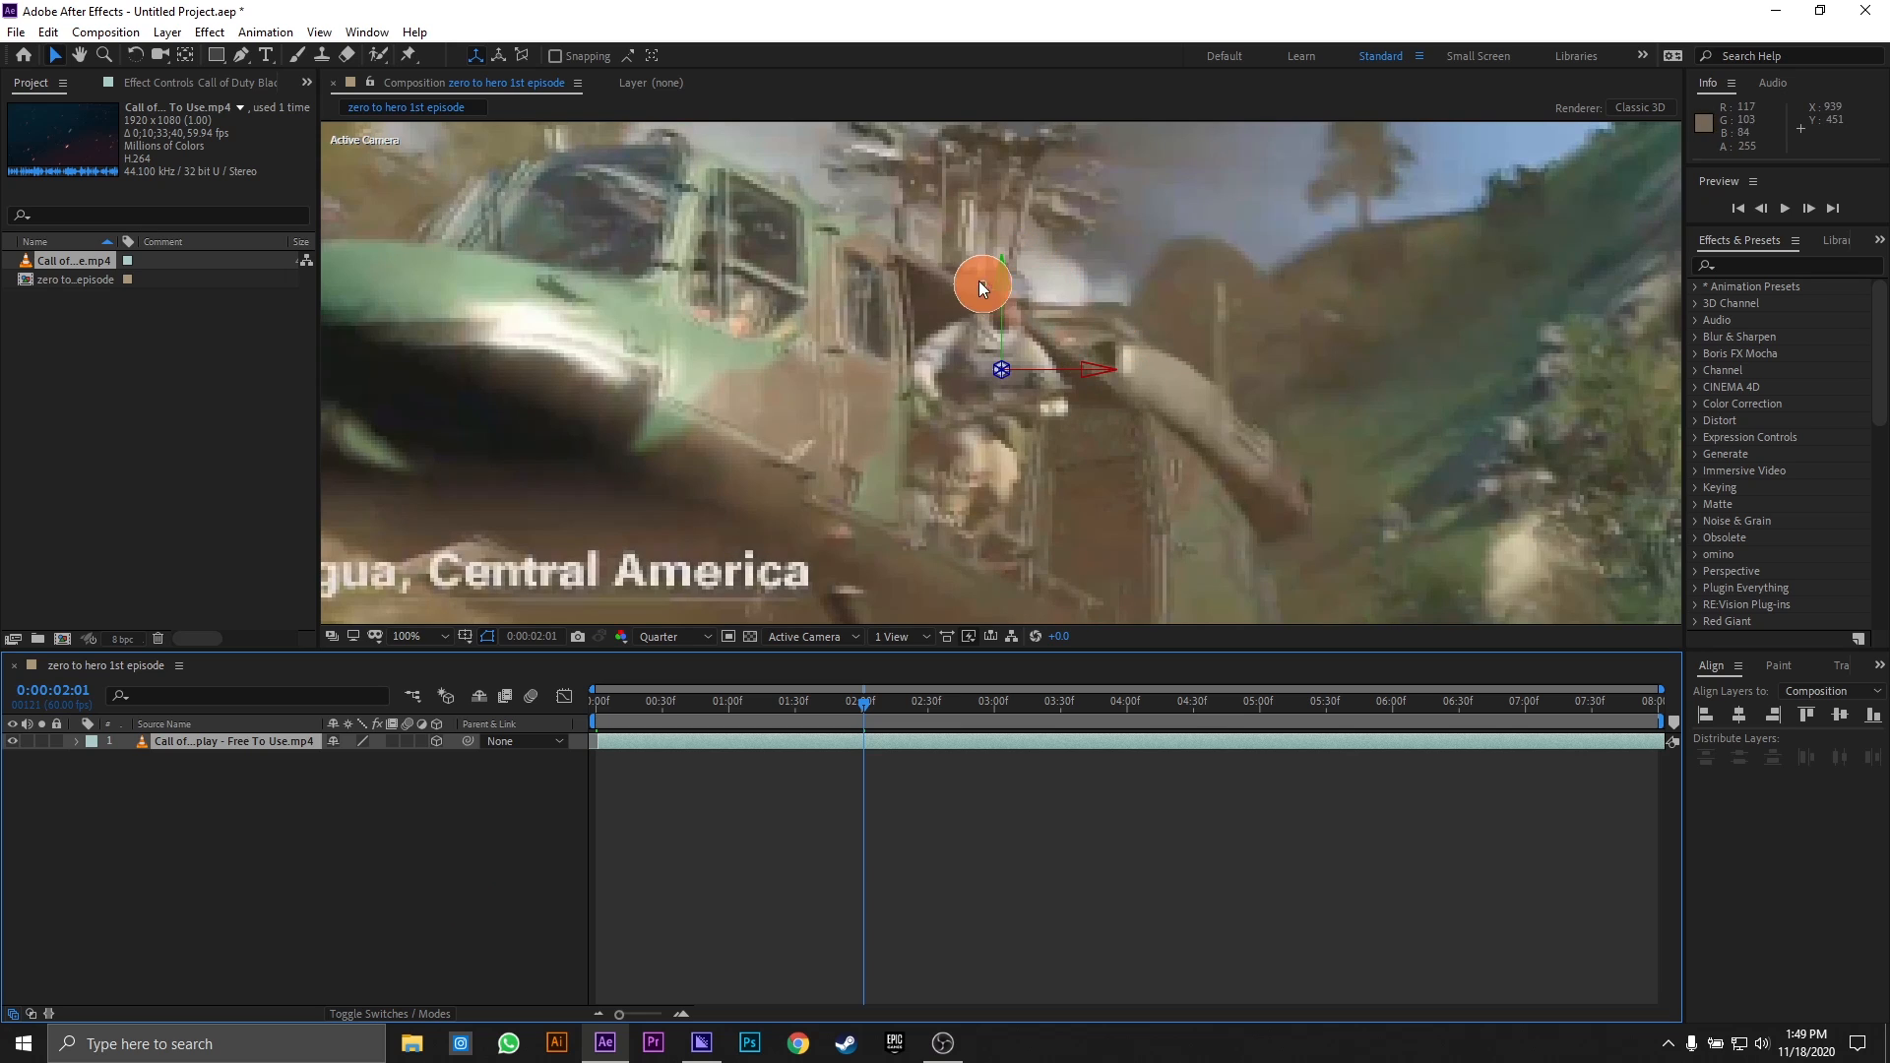
scroll(1089, 374, "down", 5)
scroll(1016, 379, "up", 5)
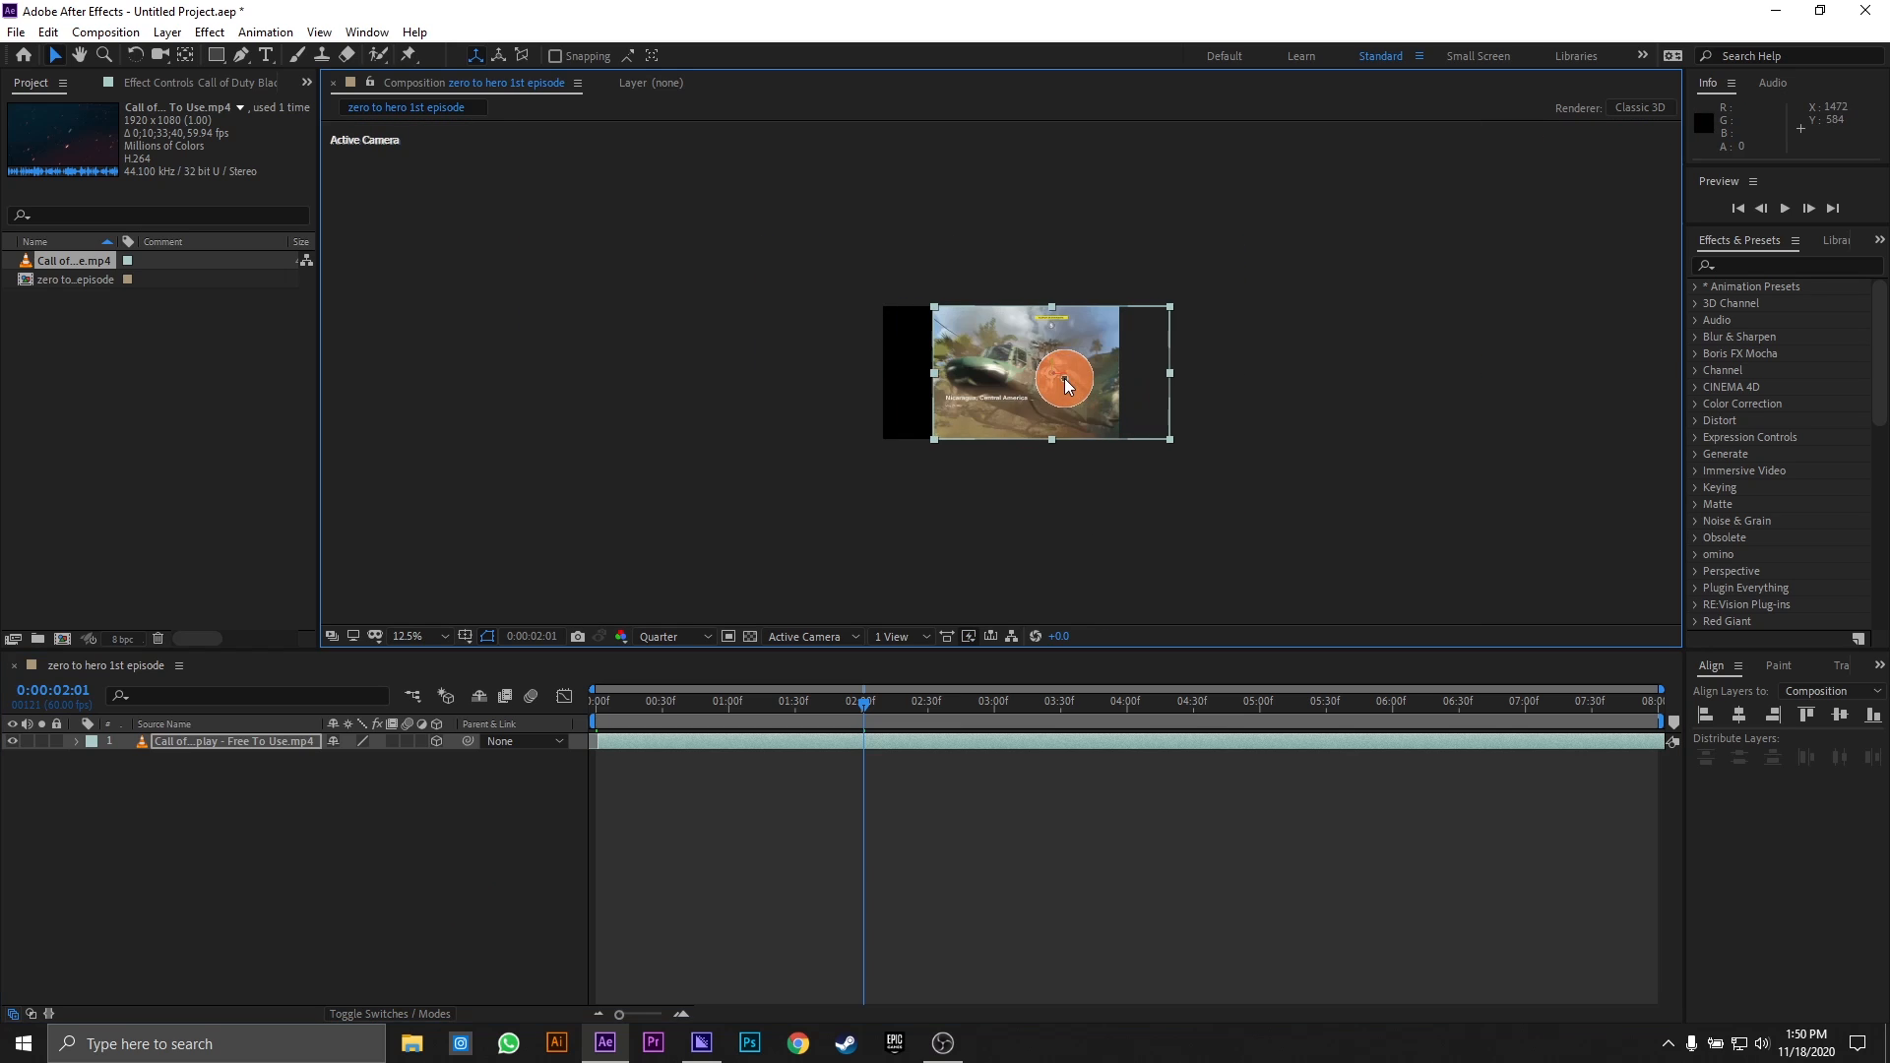
scroll(995, 453, "down", 4)
scroll(990, 471, "up", 1)
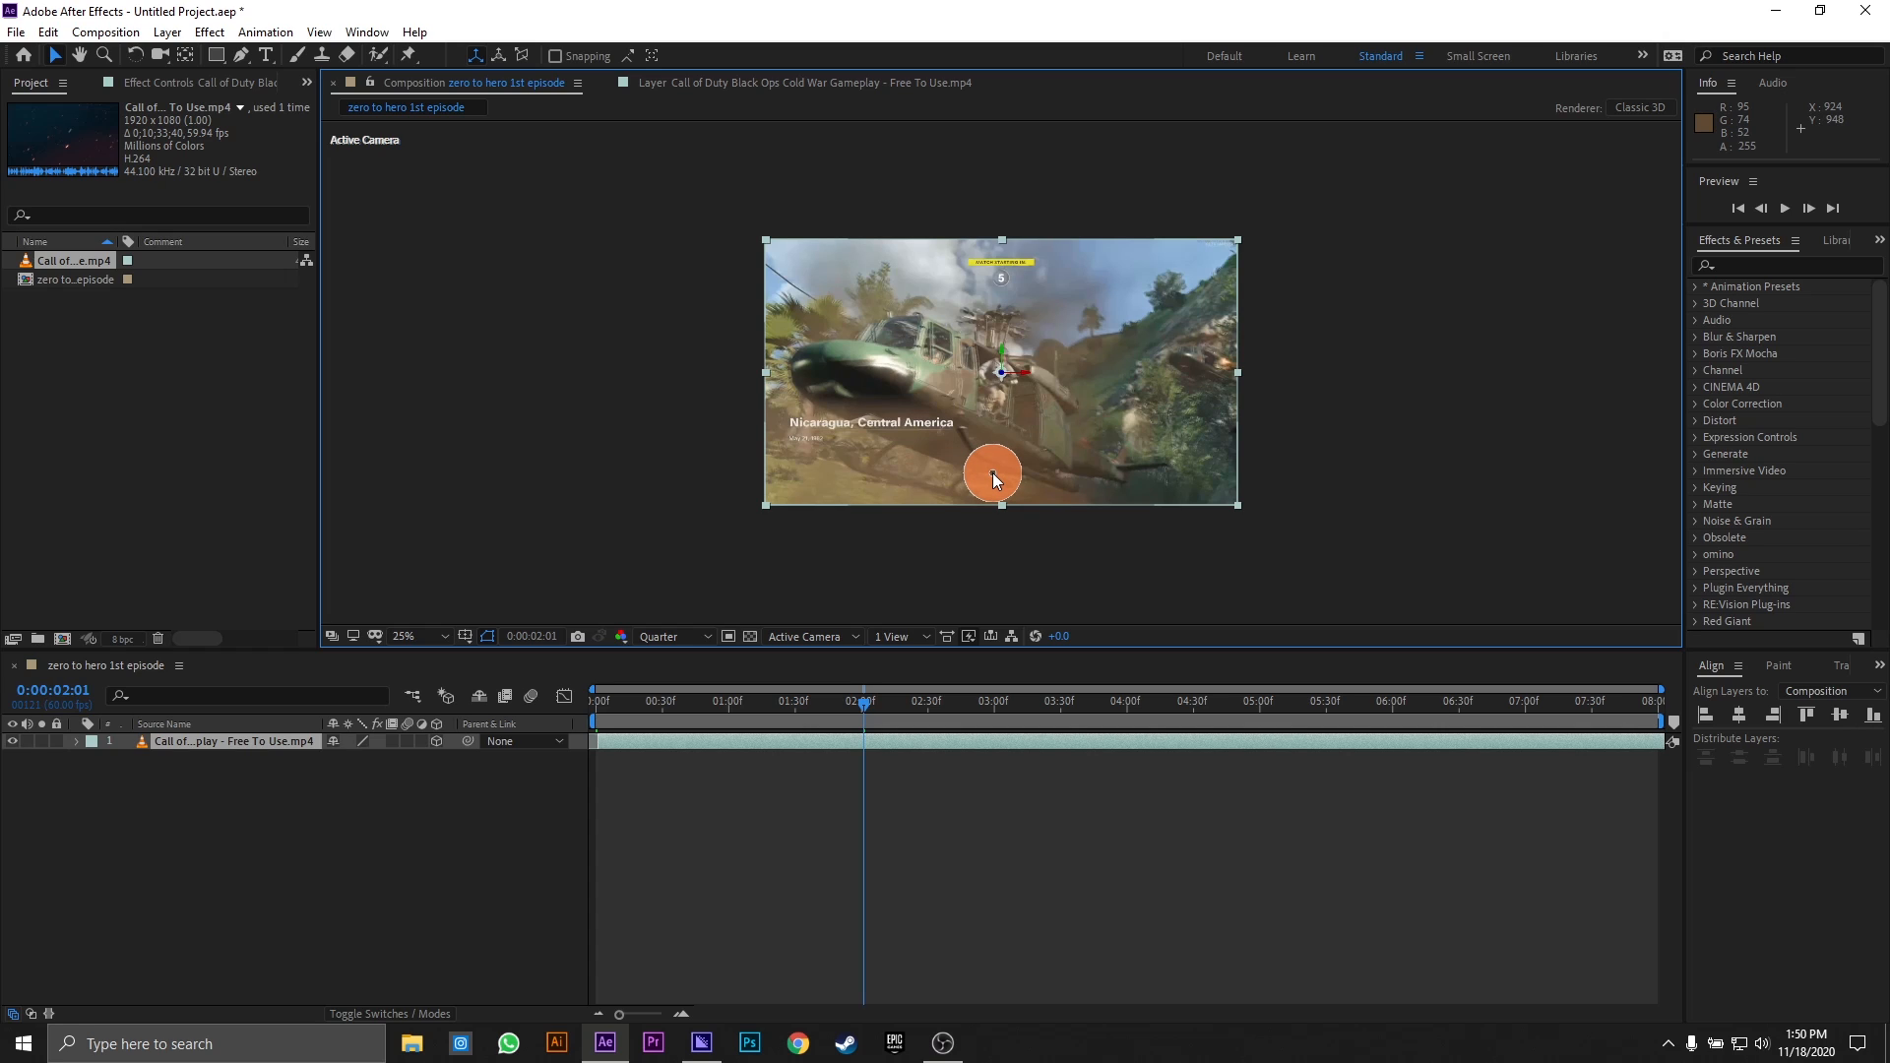
left_click(437, 740)
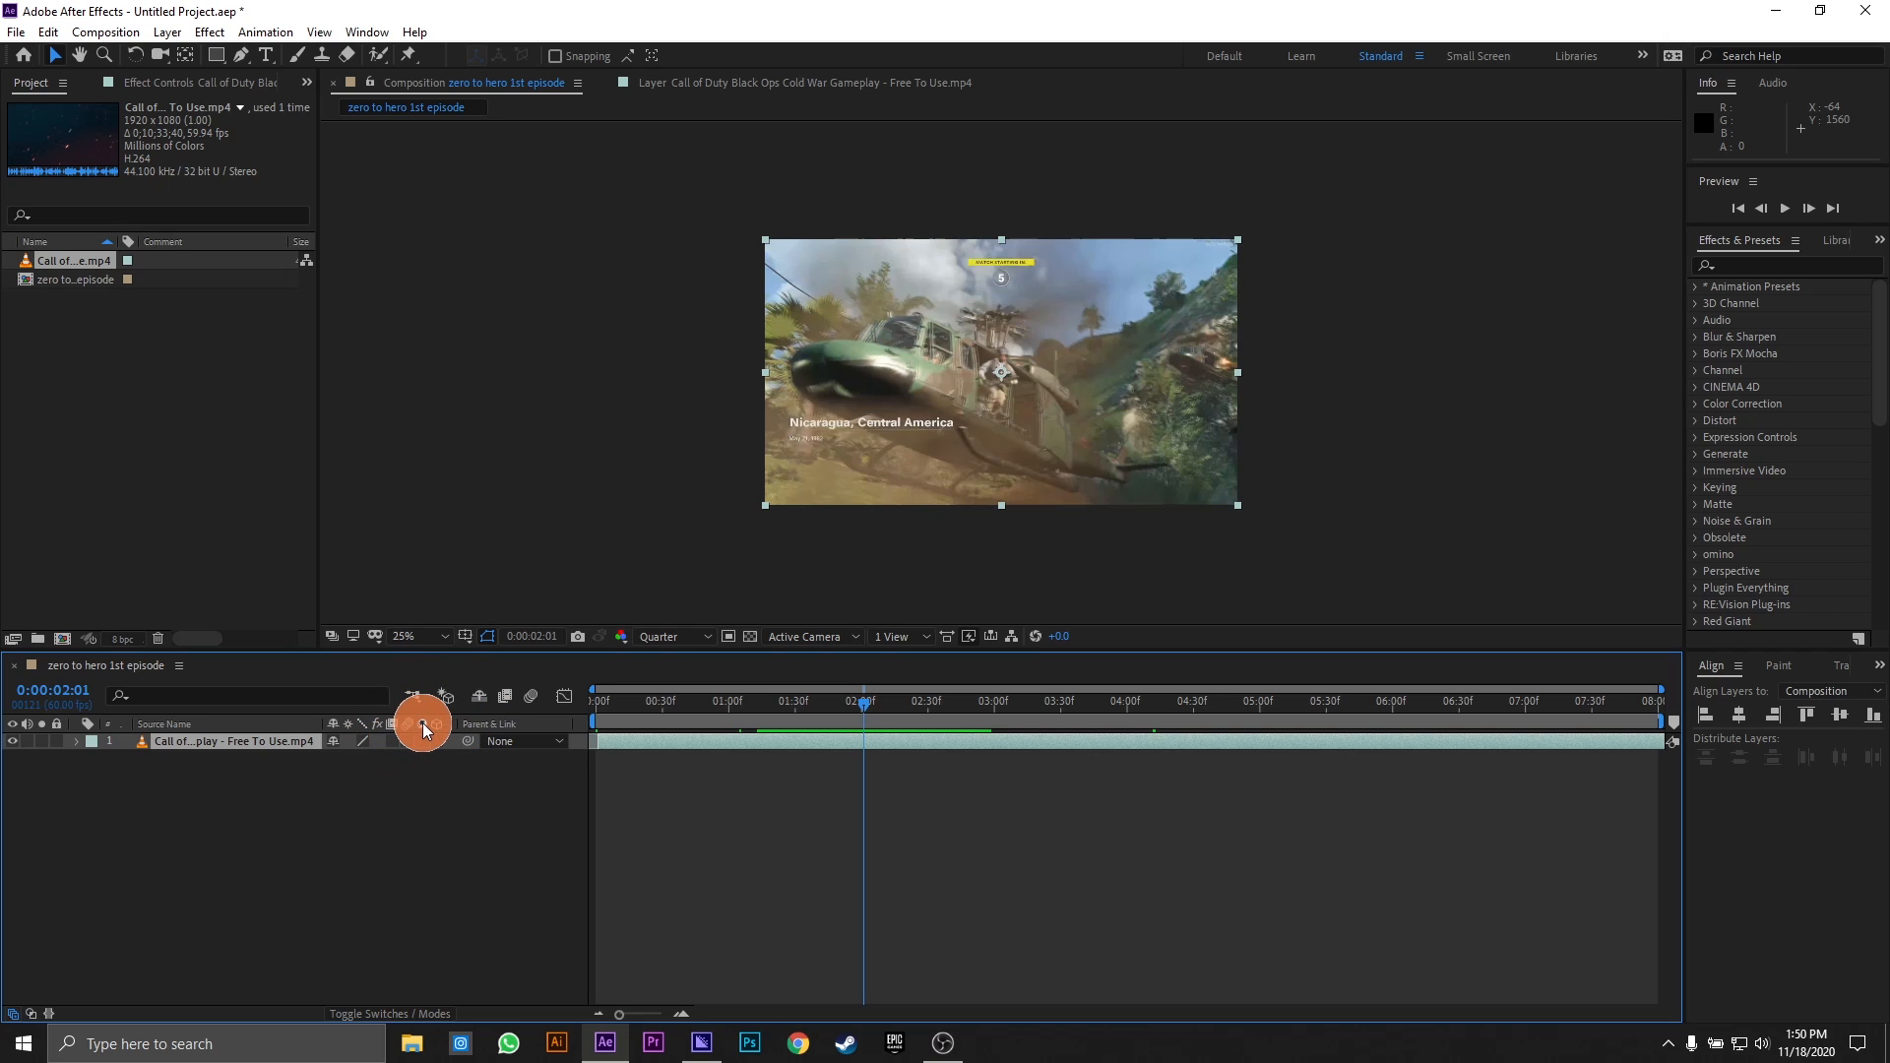
- Turn the gameplay layer's Adjustment Layer switch on and off, and try its Motion Blur switch
left_click(424, 739)
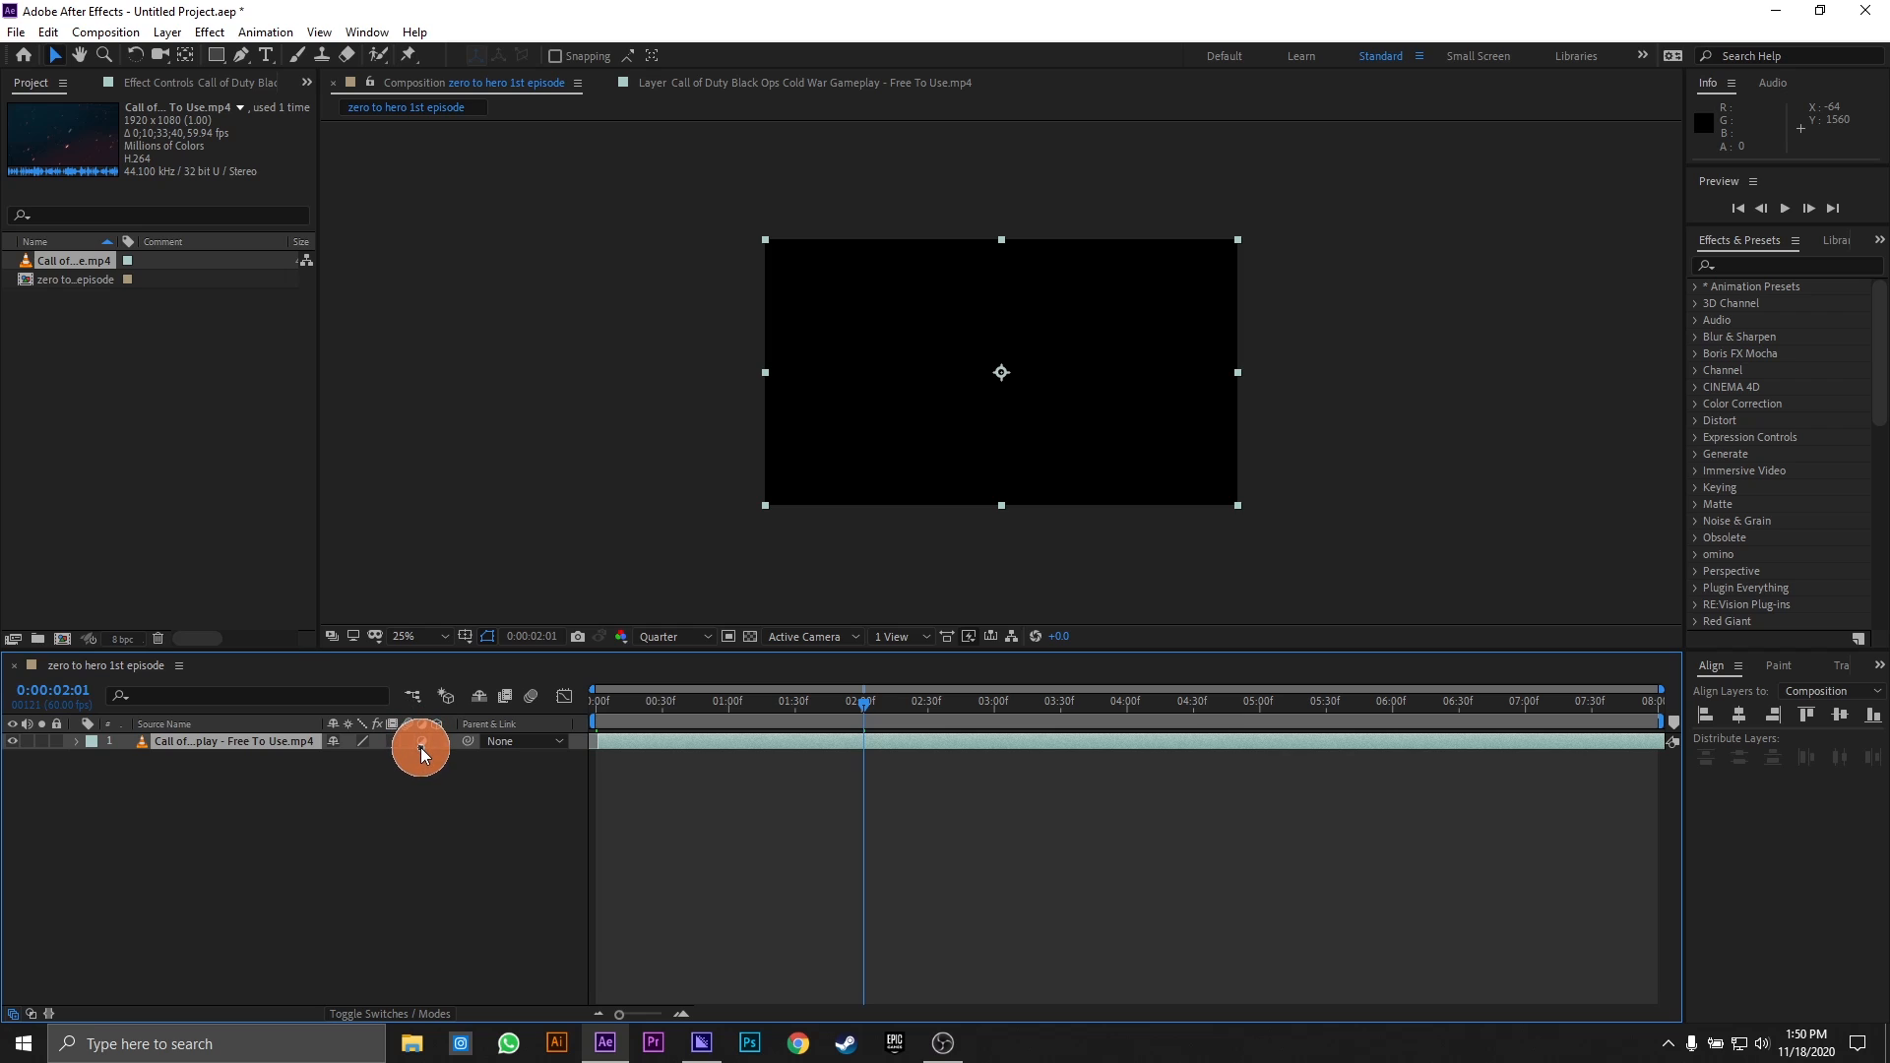
left_click(422, 741)
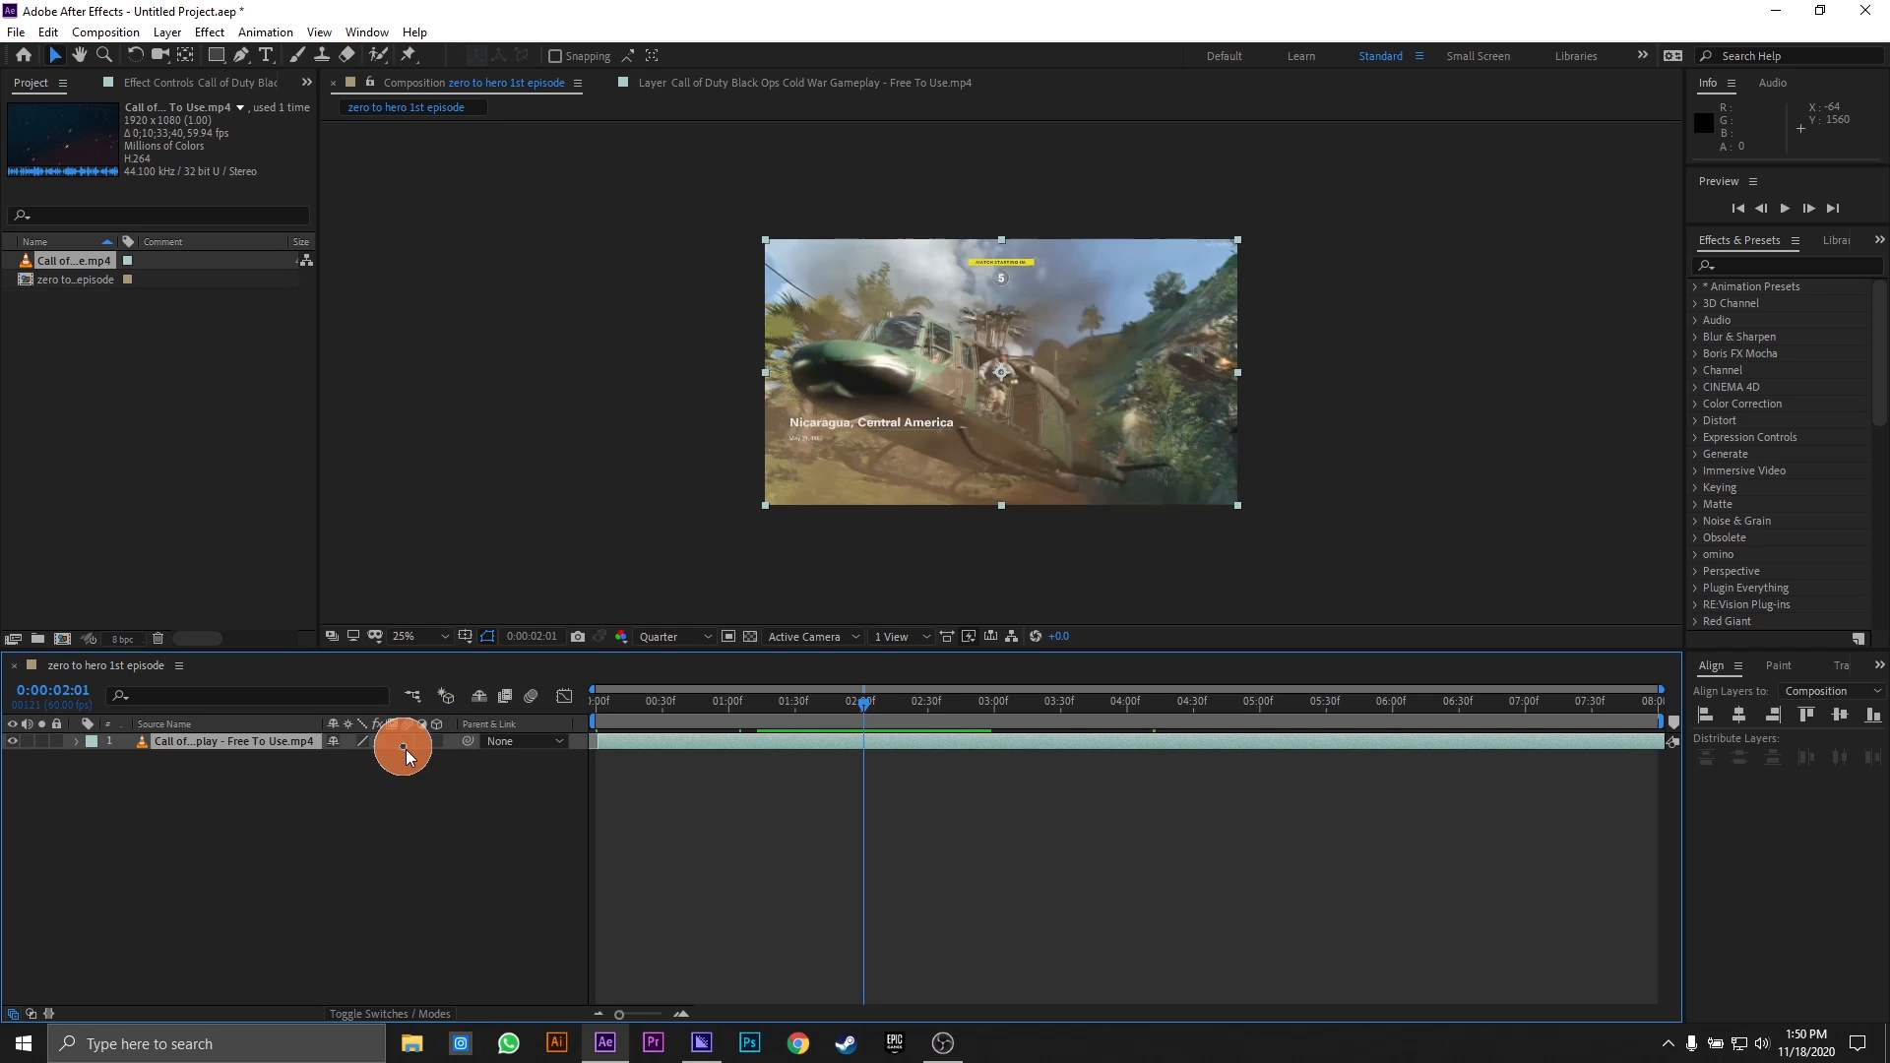
left_click(410, 748)
- Enable frame blending on the gameplay layer, scrub to 0:00:01:37 to check it, and turn frame blending off
left_click(394, 736)
left_click(393, 745)
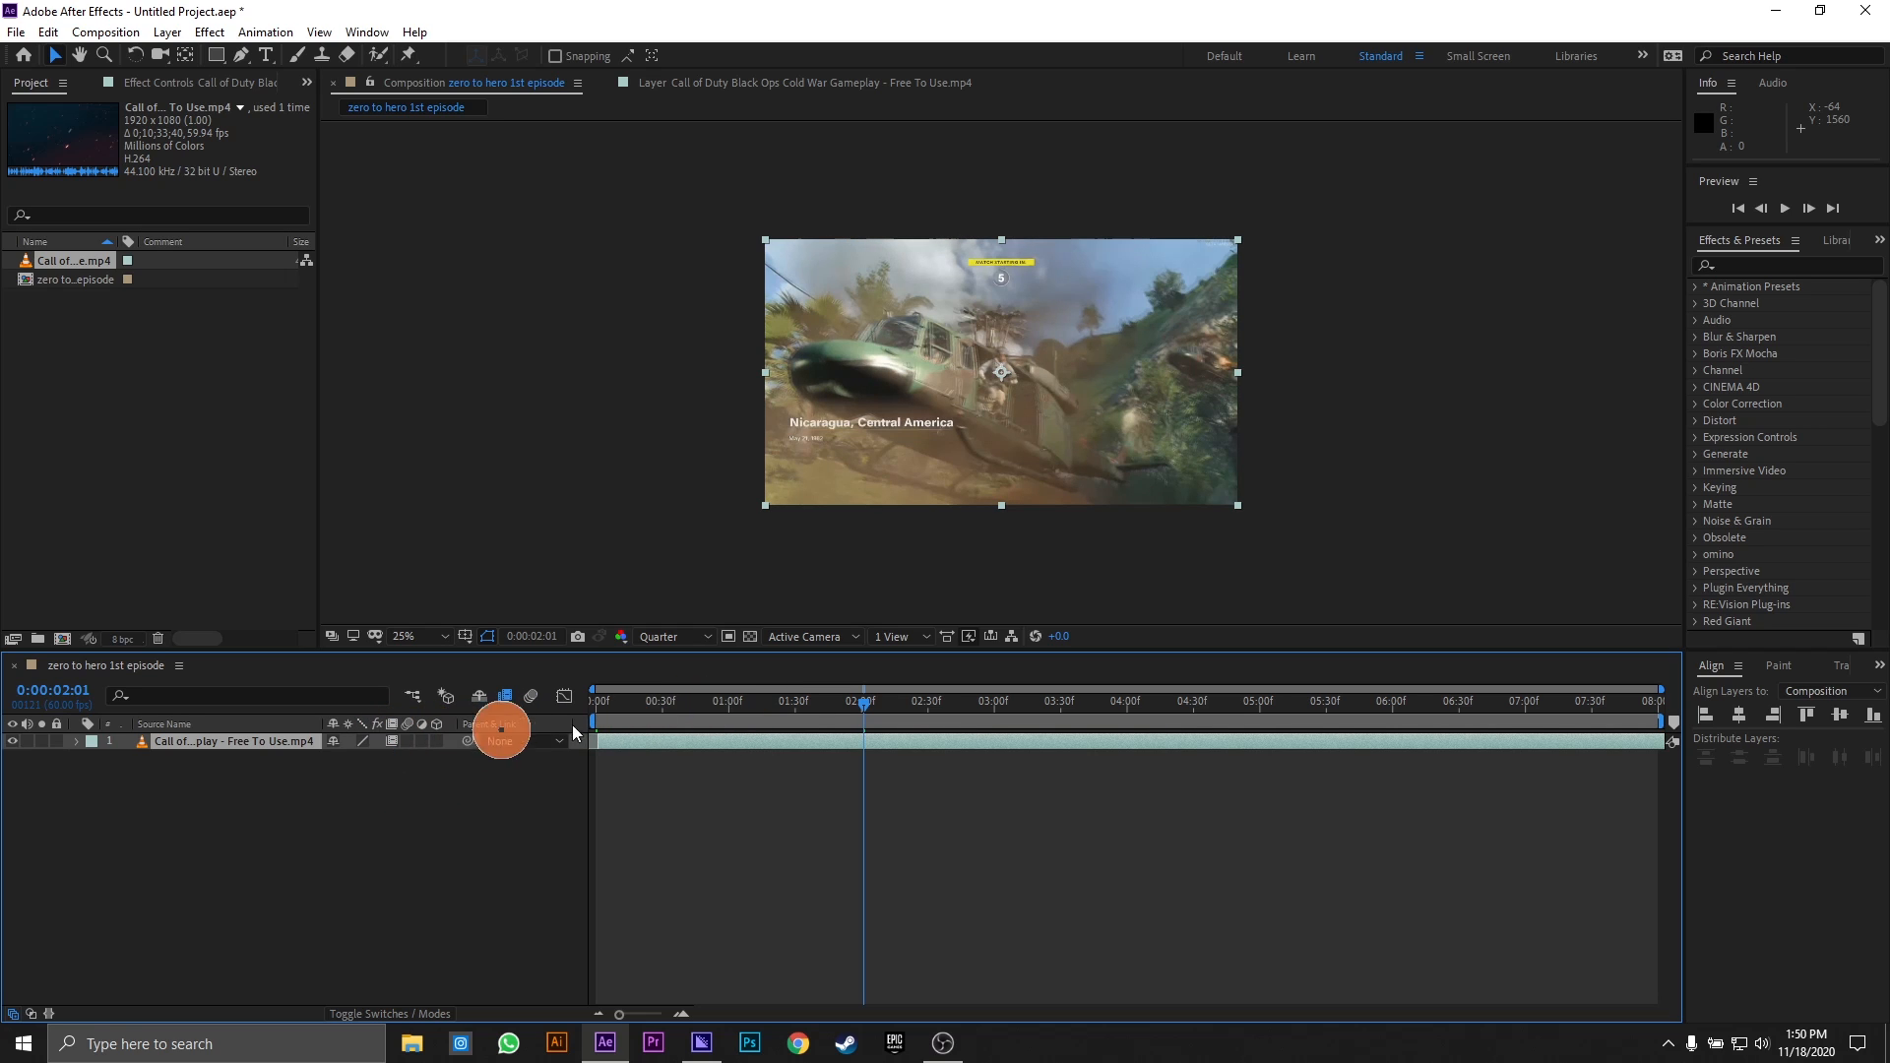
left_click(746, 716)
left_click_drag(746, 716, 810, 711)
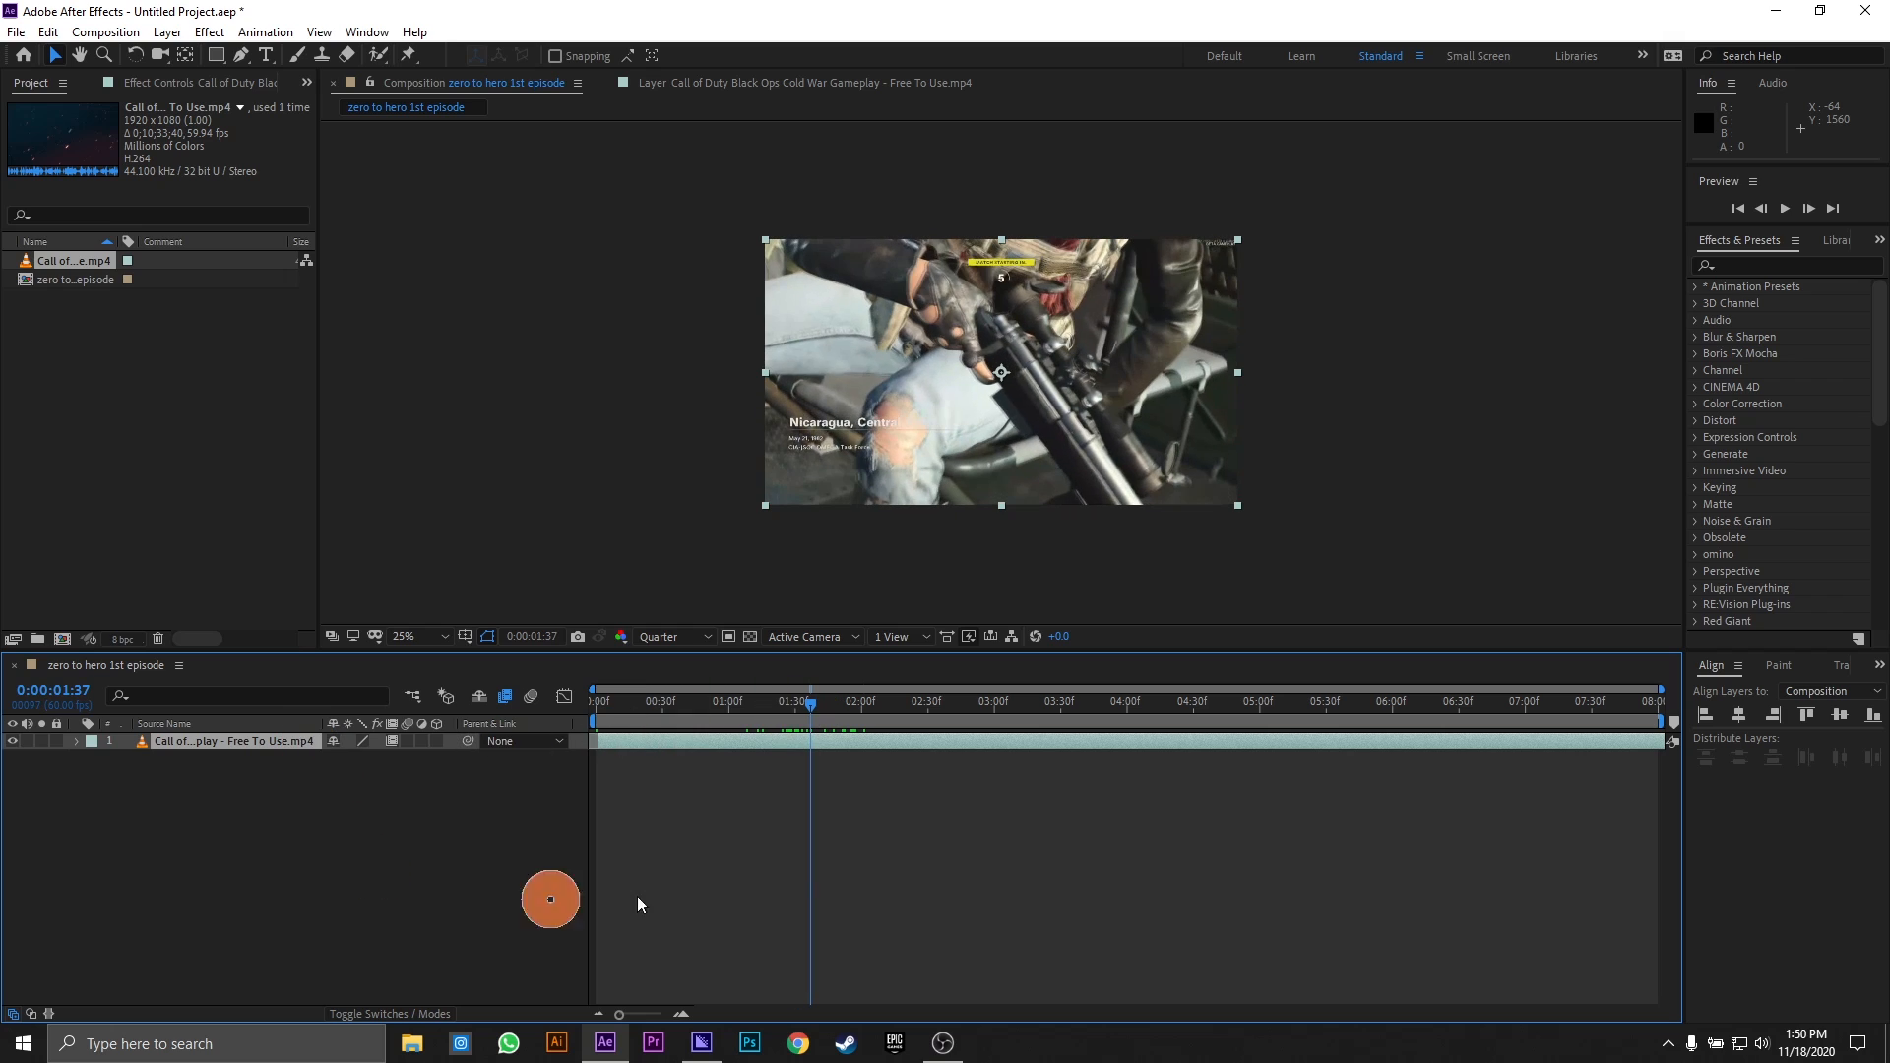
left_click(388, 741)
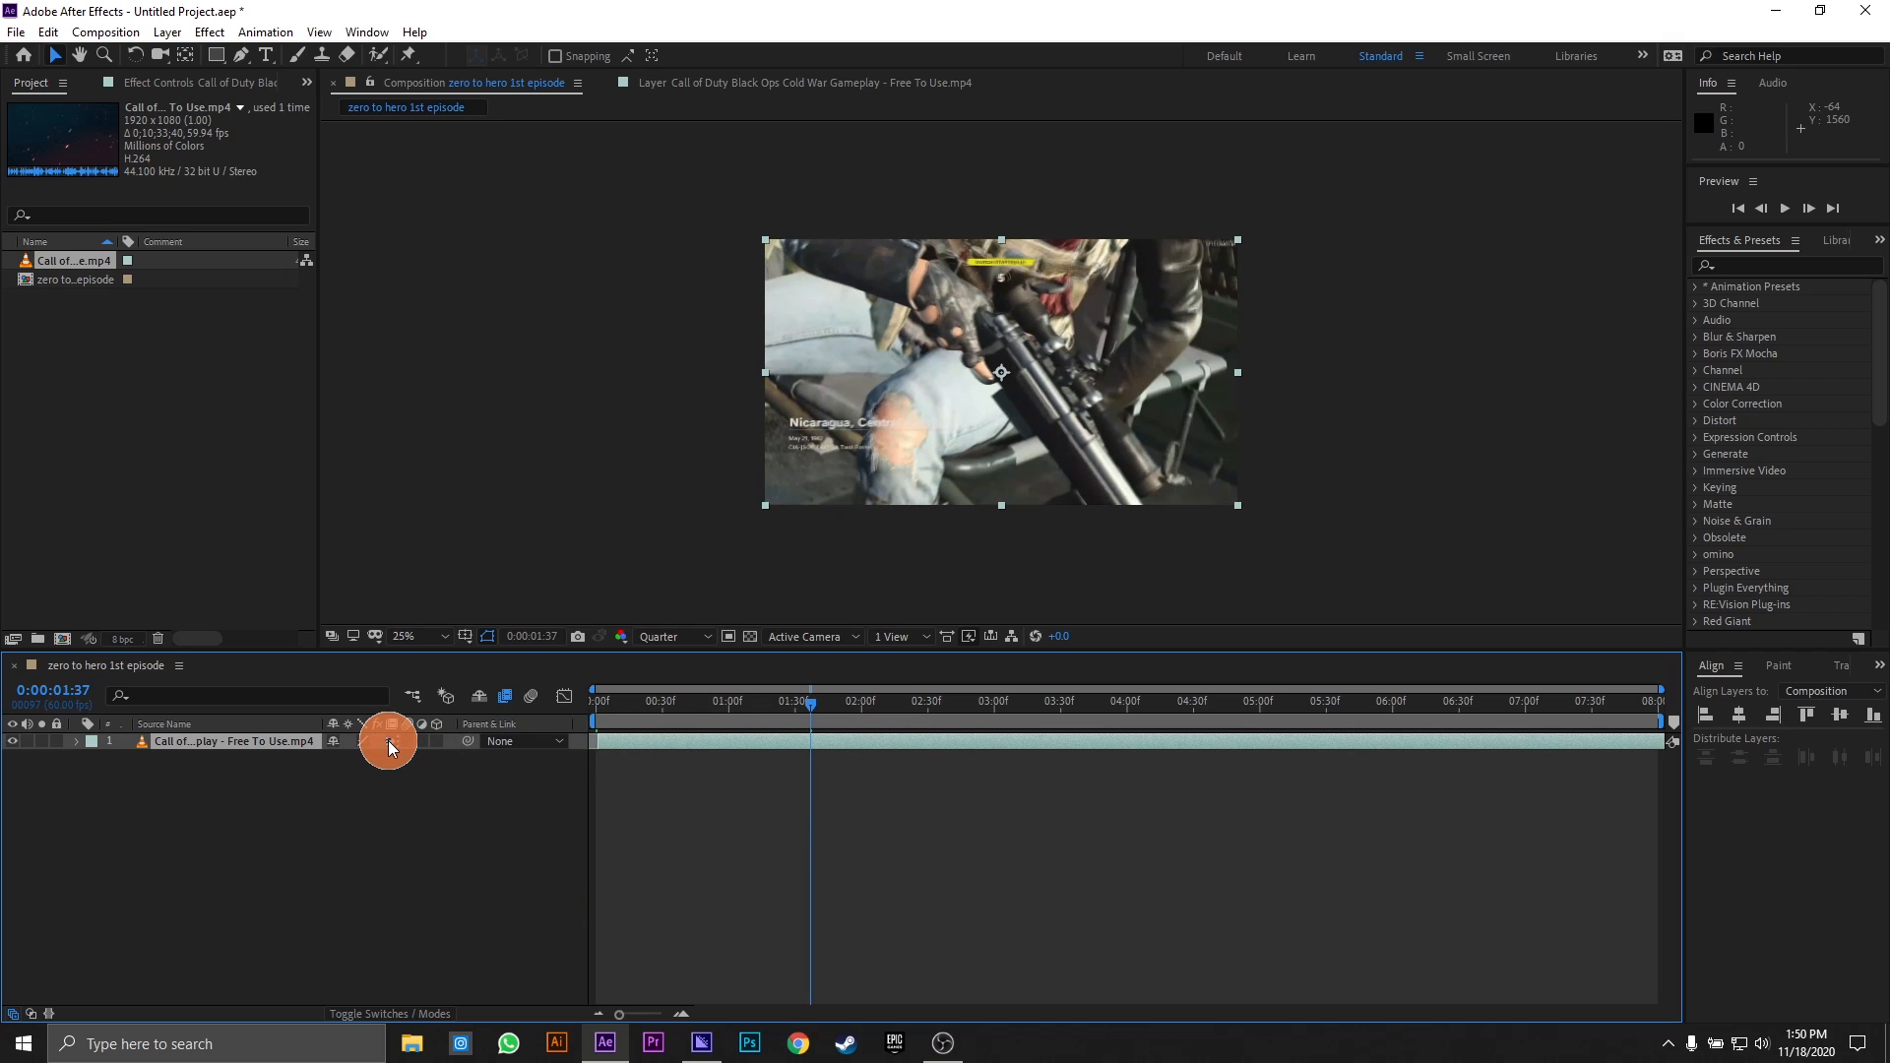
left_click(389, 740)
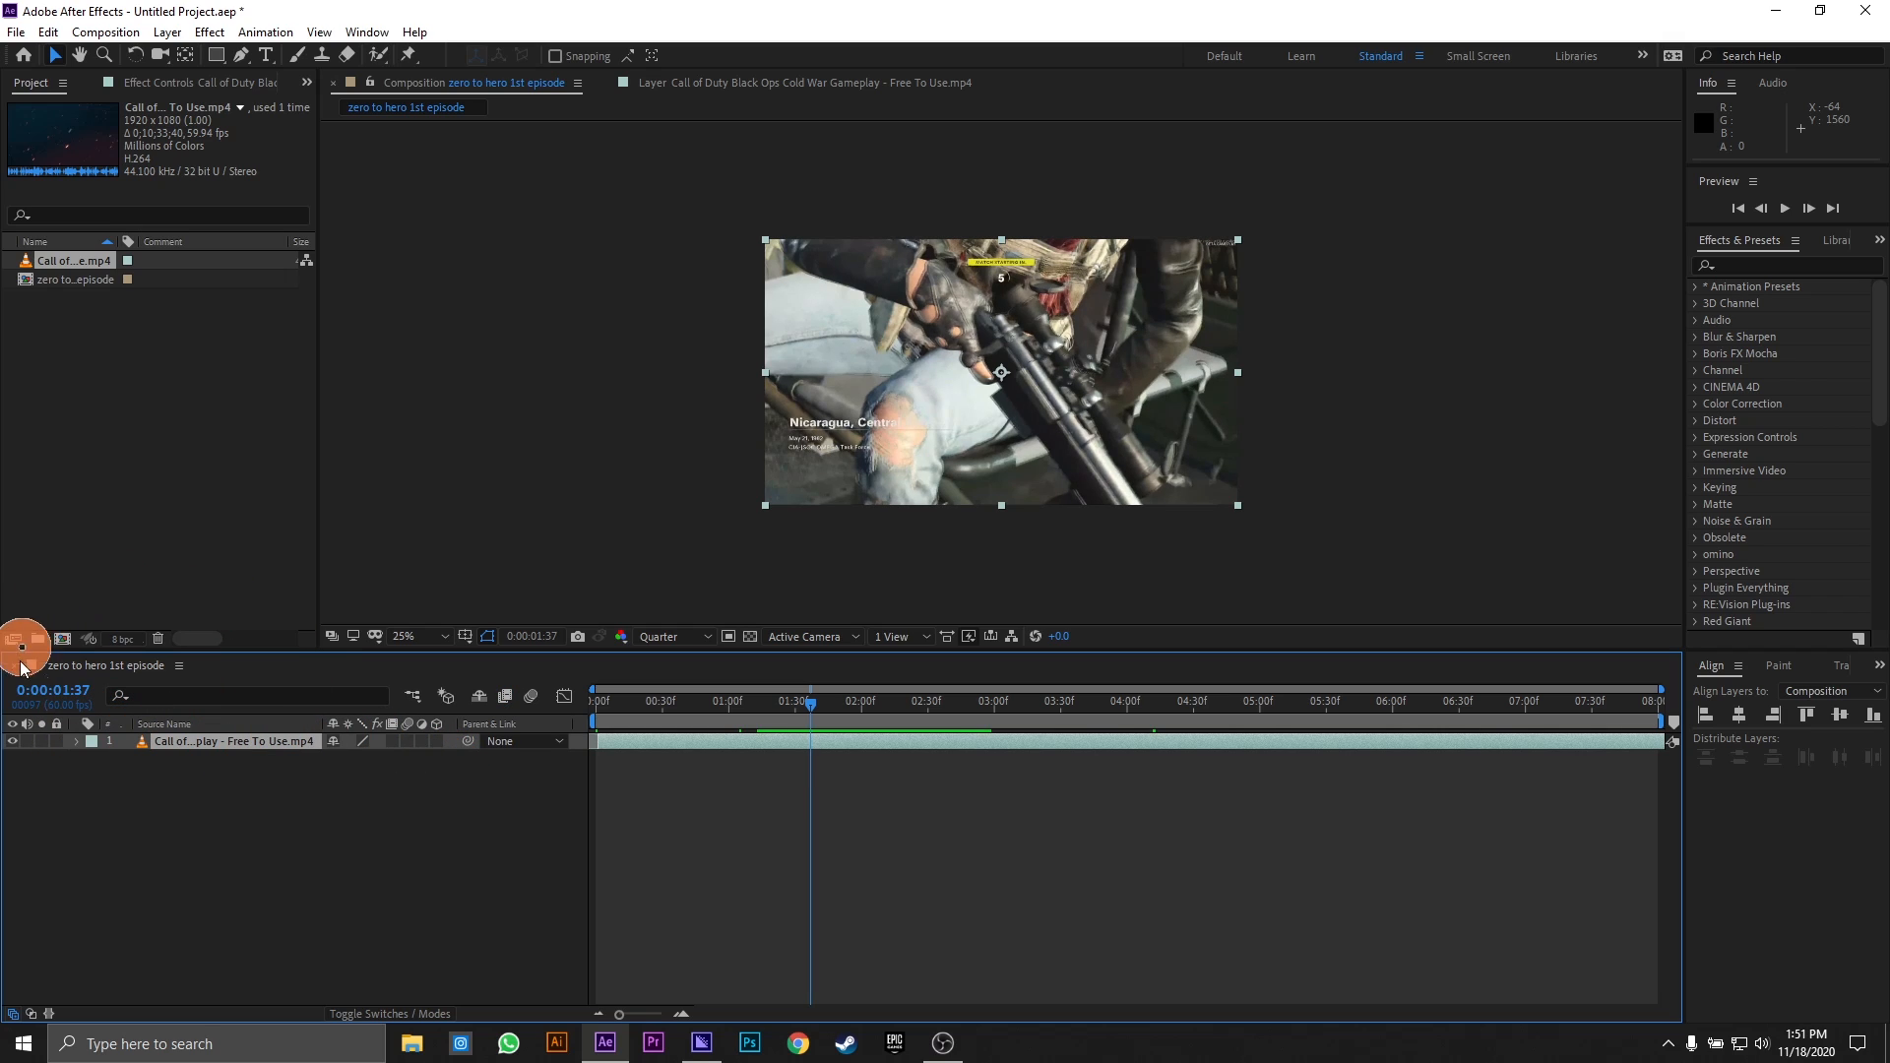
- Toggle the gameplay layer's visibility, audio and Solo switches to try out each one
left_click(13, 743)
left_click(13, 744)
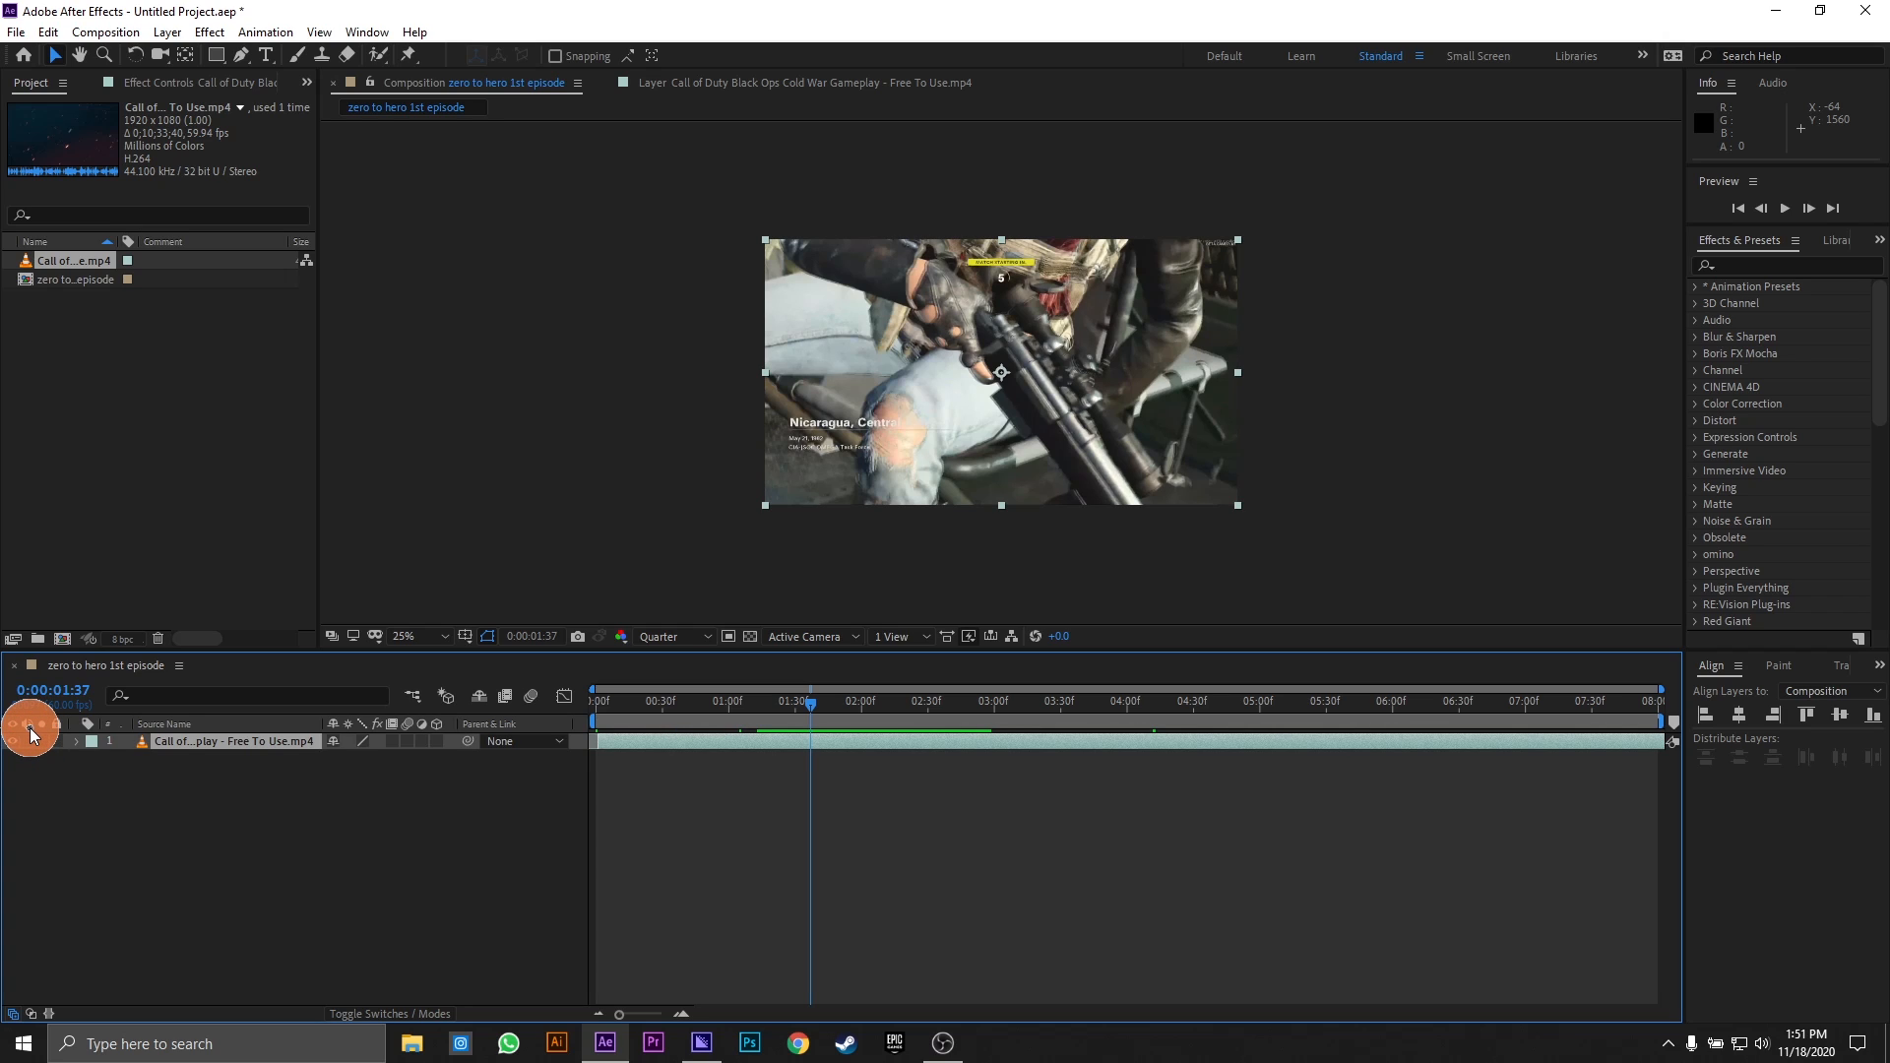
left_click(121, 754)
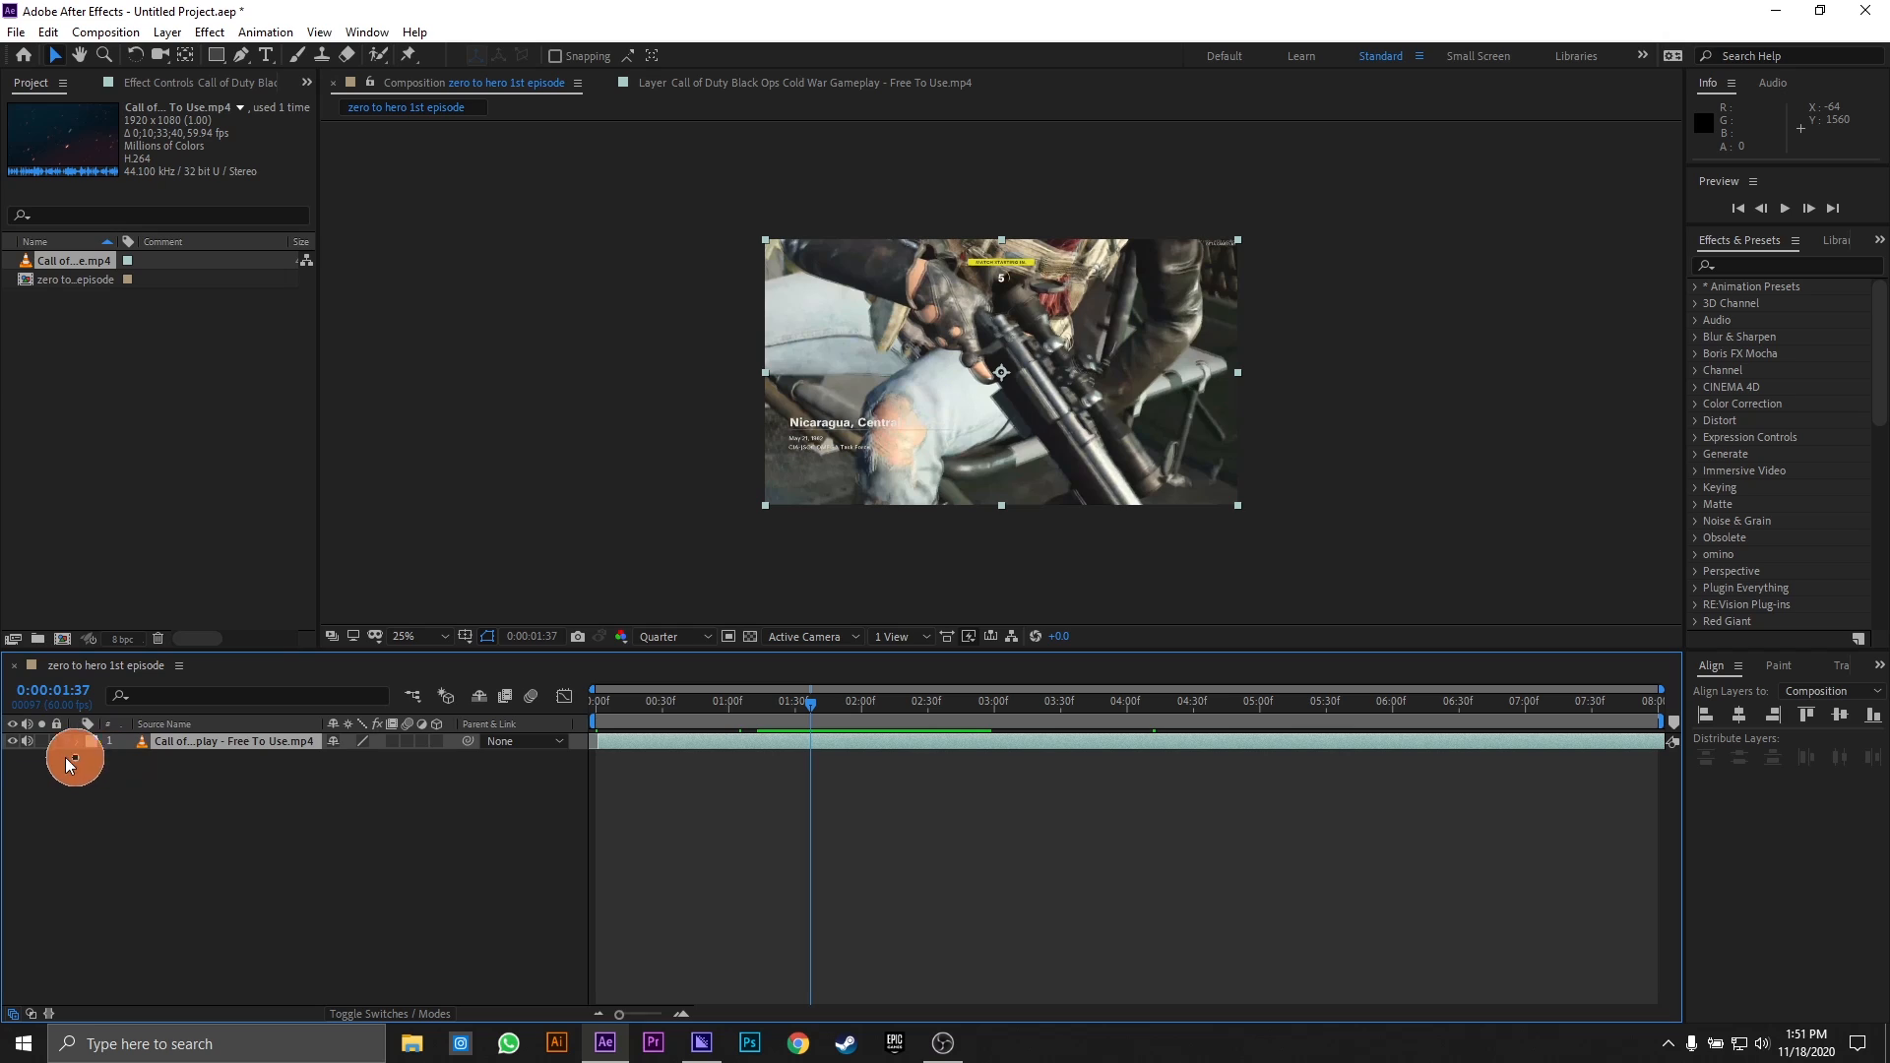
left_click(26, 745)
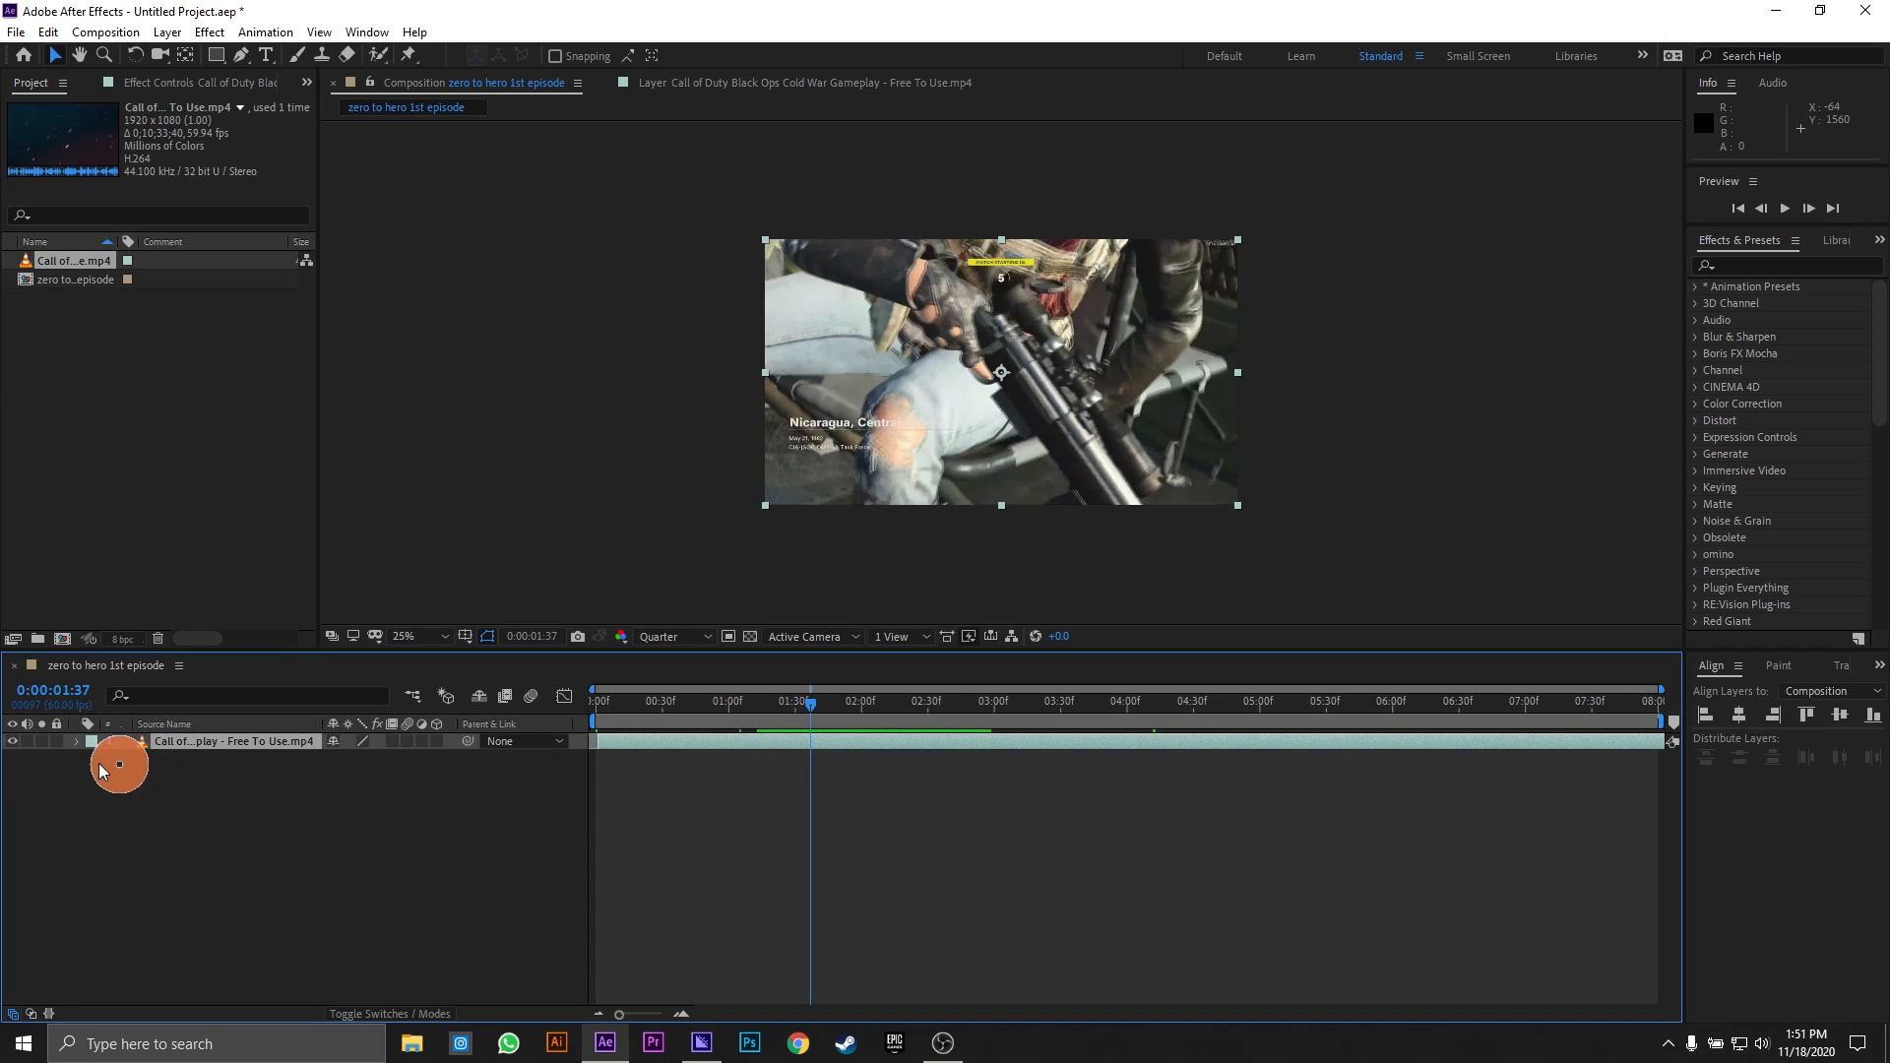
left_click(42, 743)
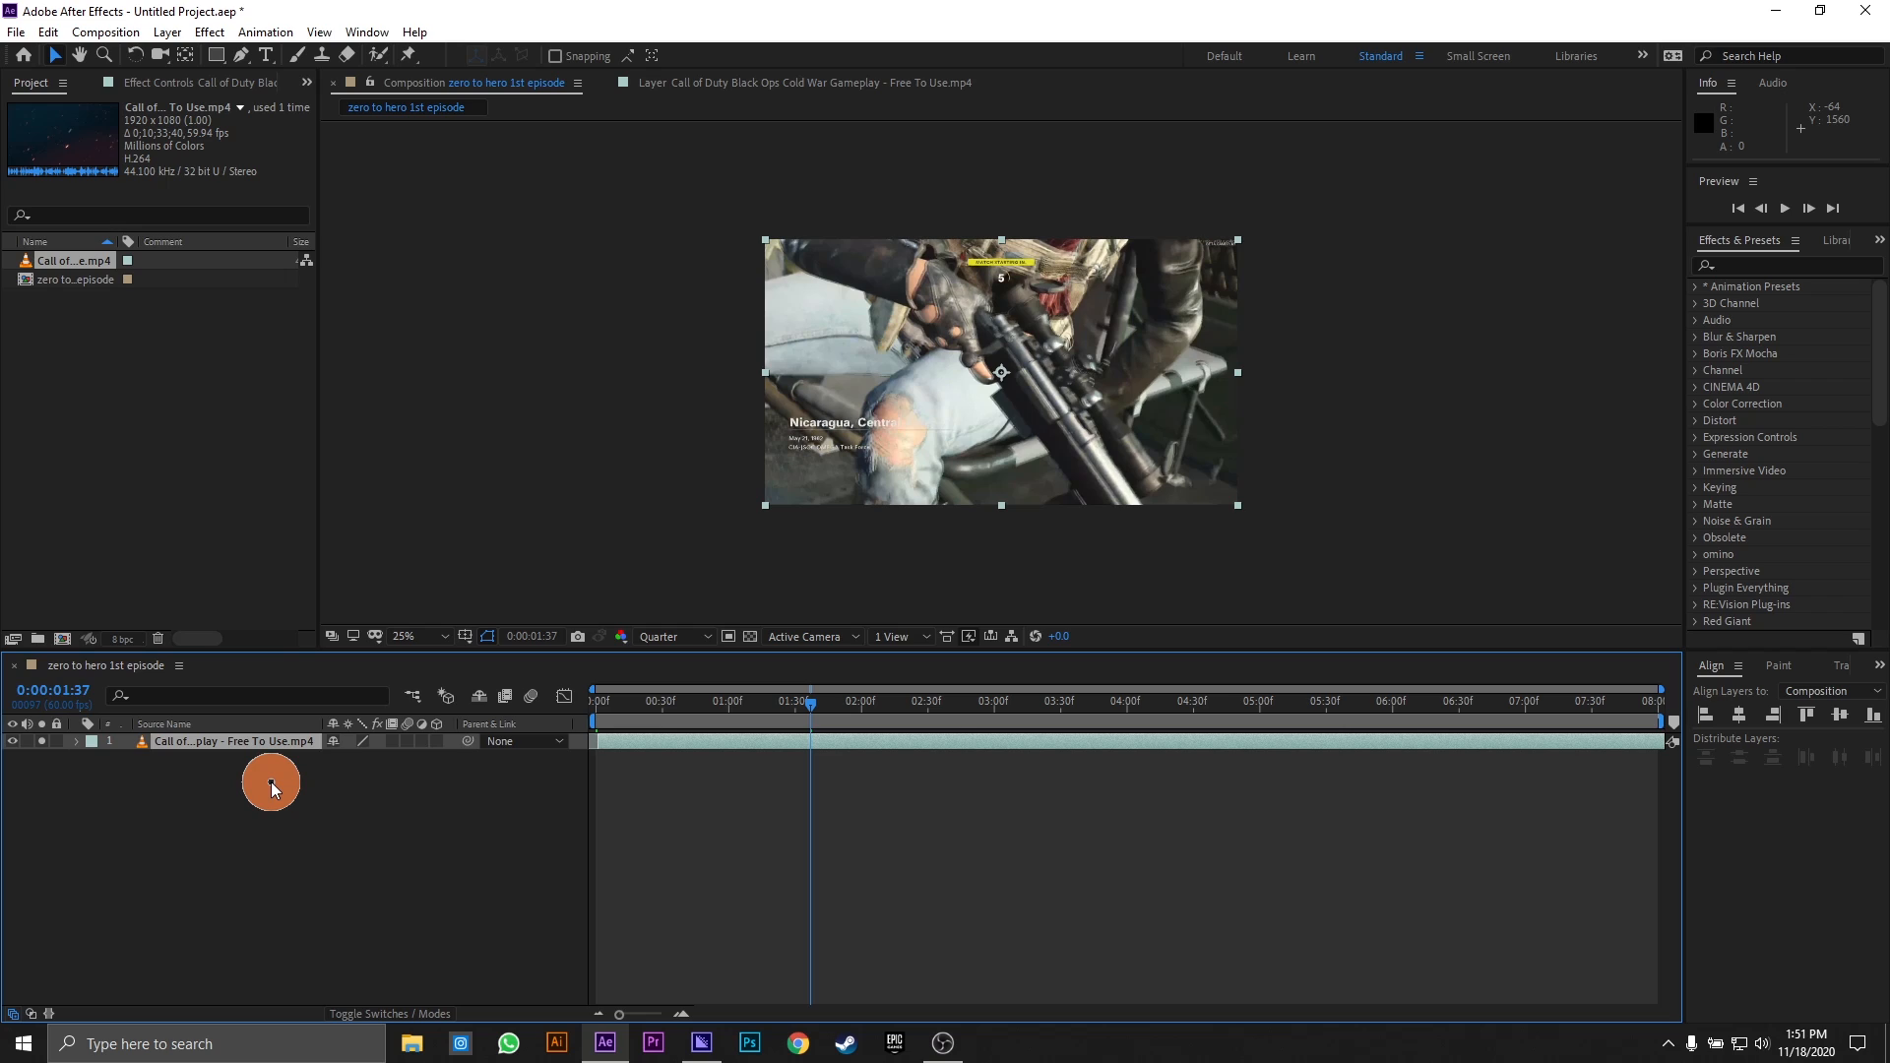
- Lock the gameplay layer and try to select it in the composition view
left_click(88, 756)
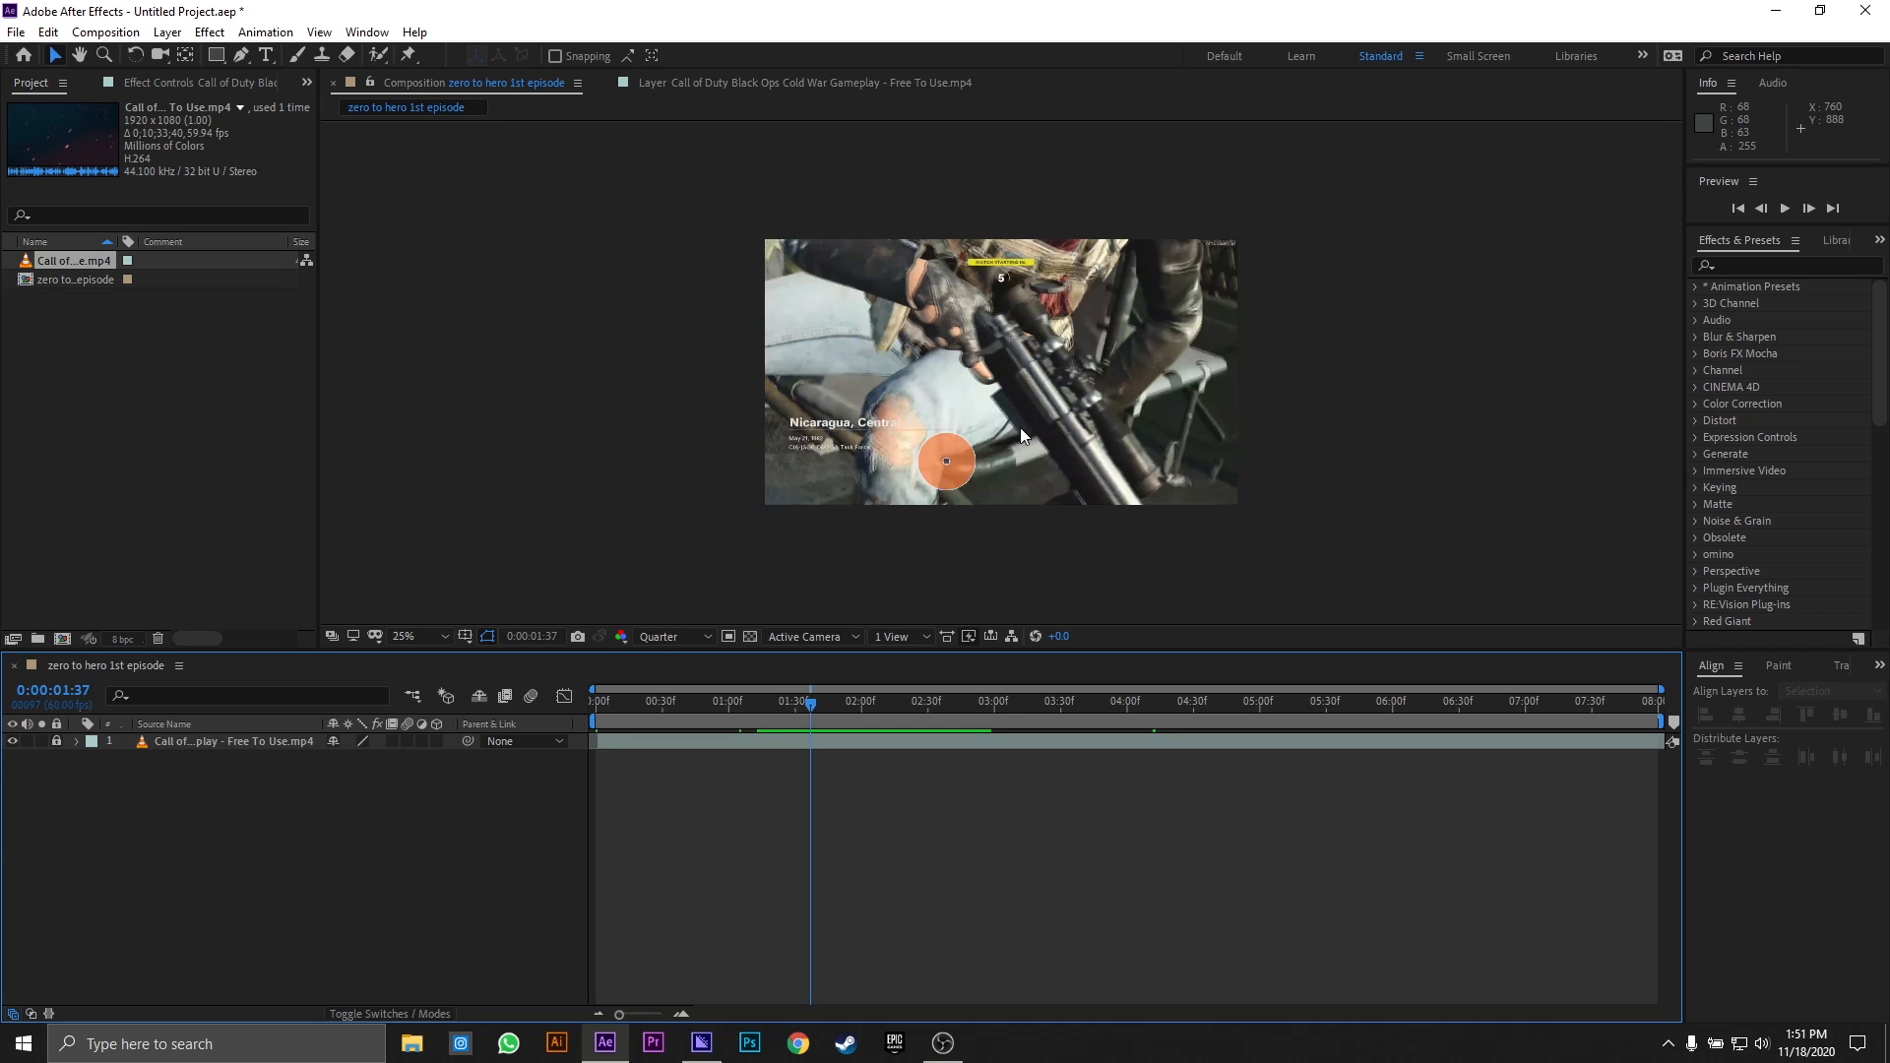
left_click(1071, 406)
left_click(985, 547)
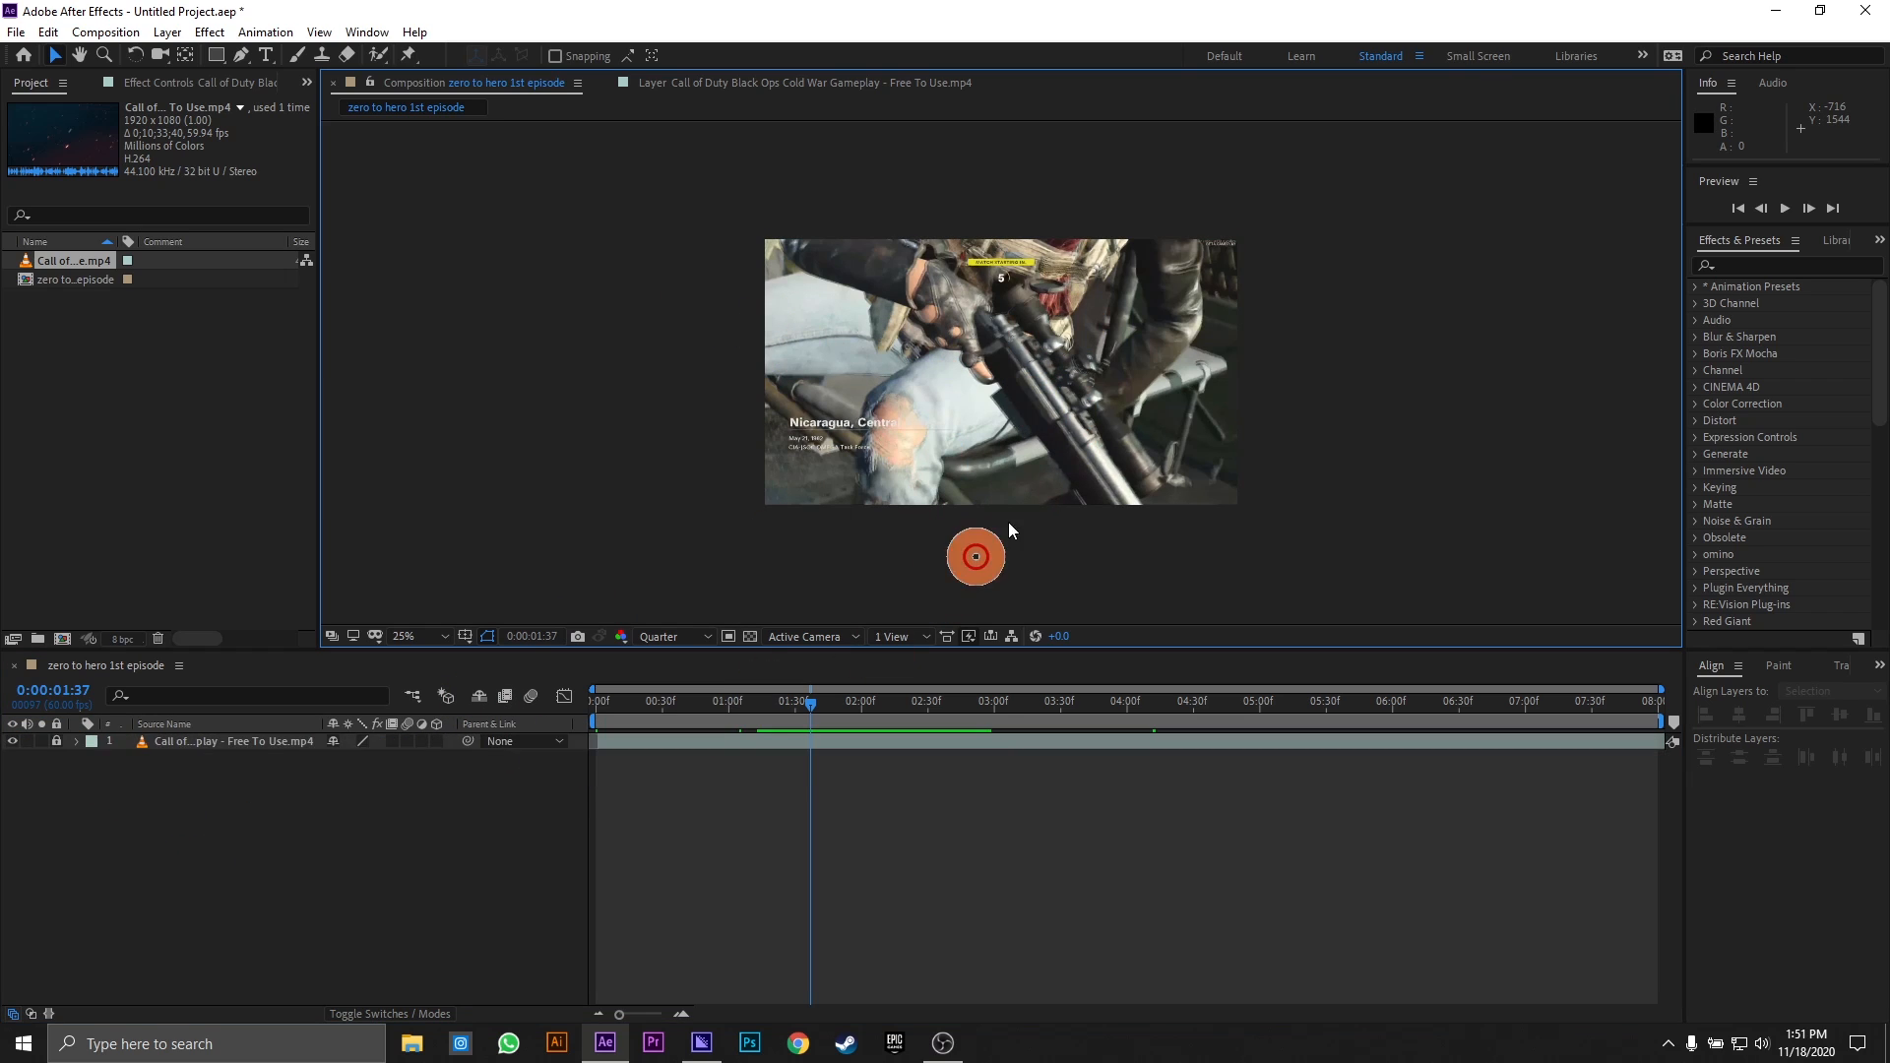
- Unlock the gameplay layer, try moving it in the composition view, and undo the move
left_click_drag(1040, 421, 1095, 439)
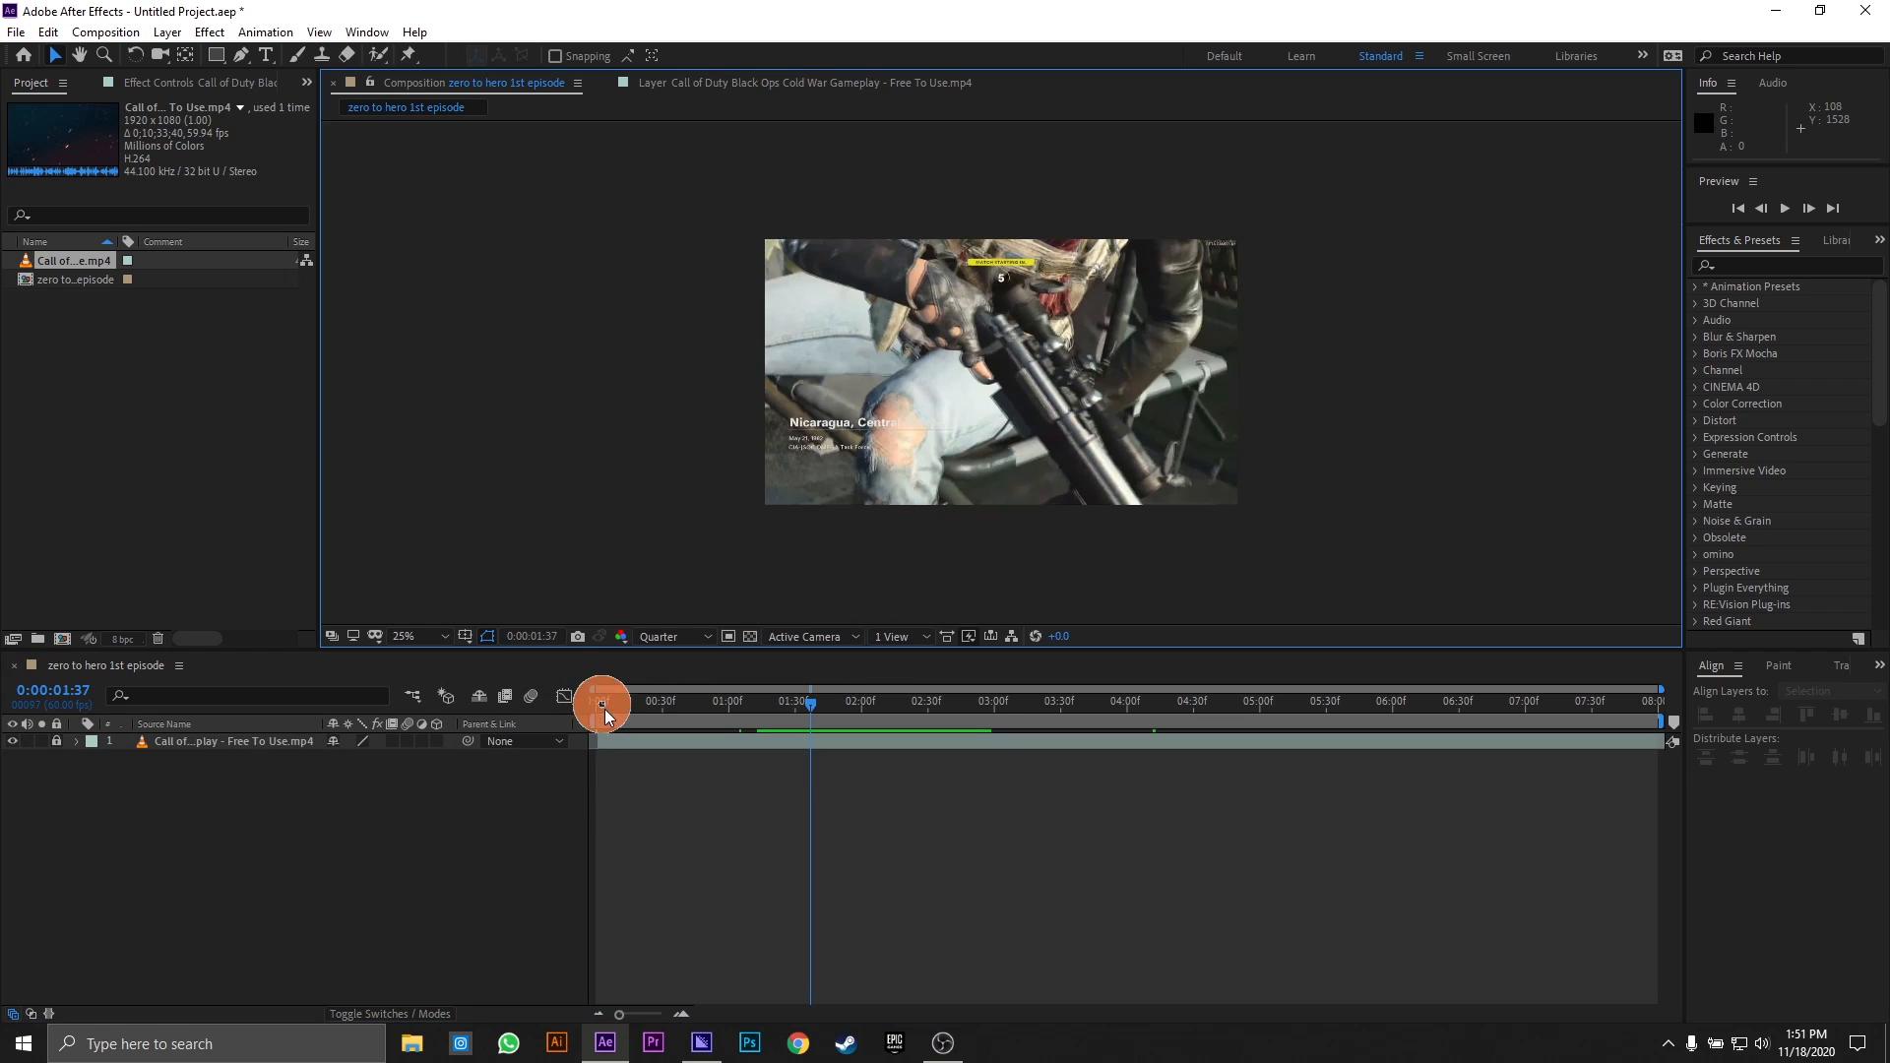
left_click(56, 744)
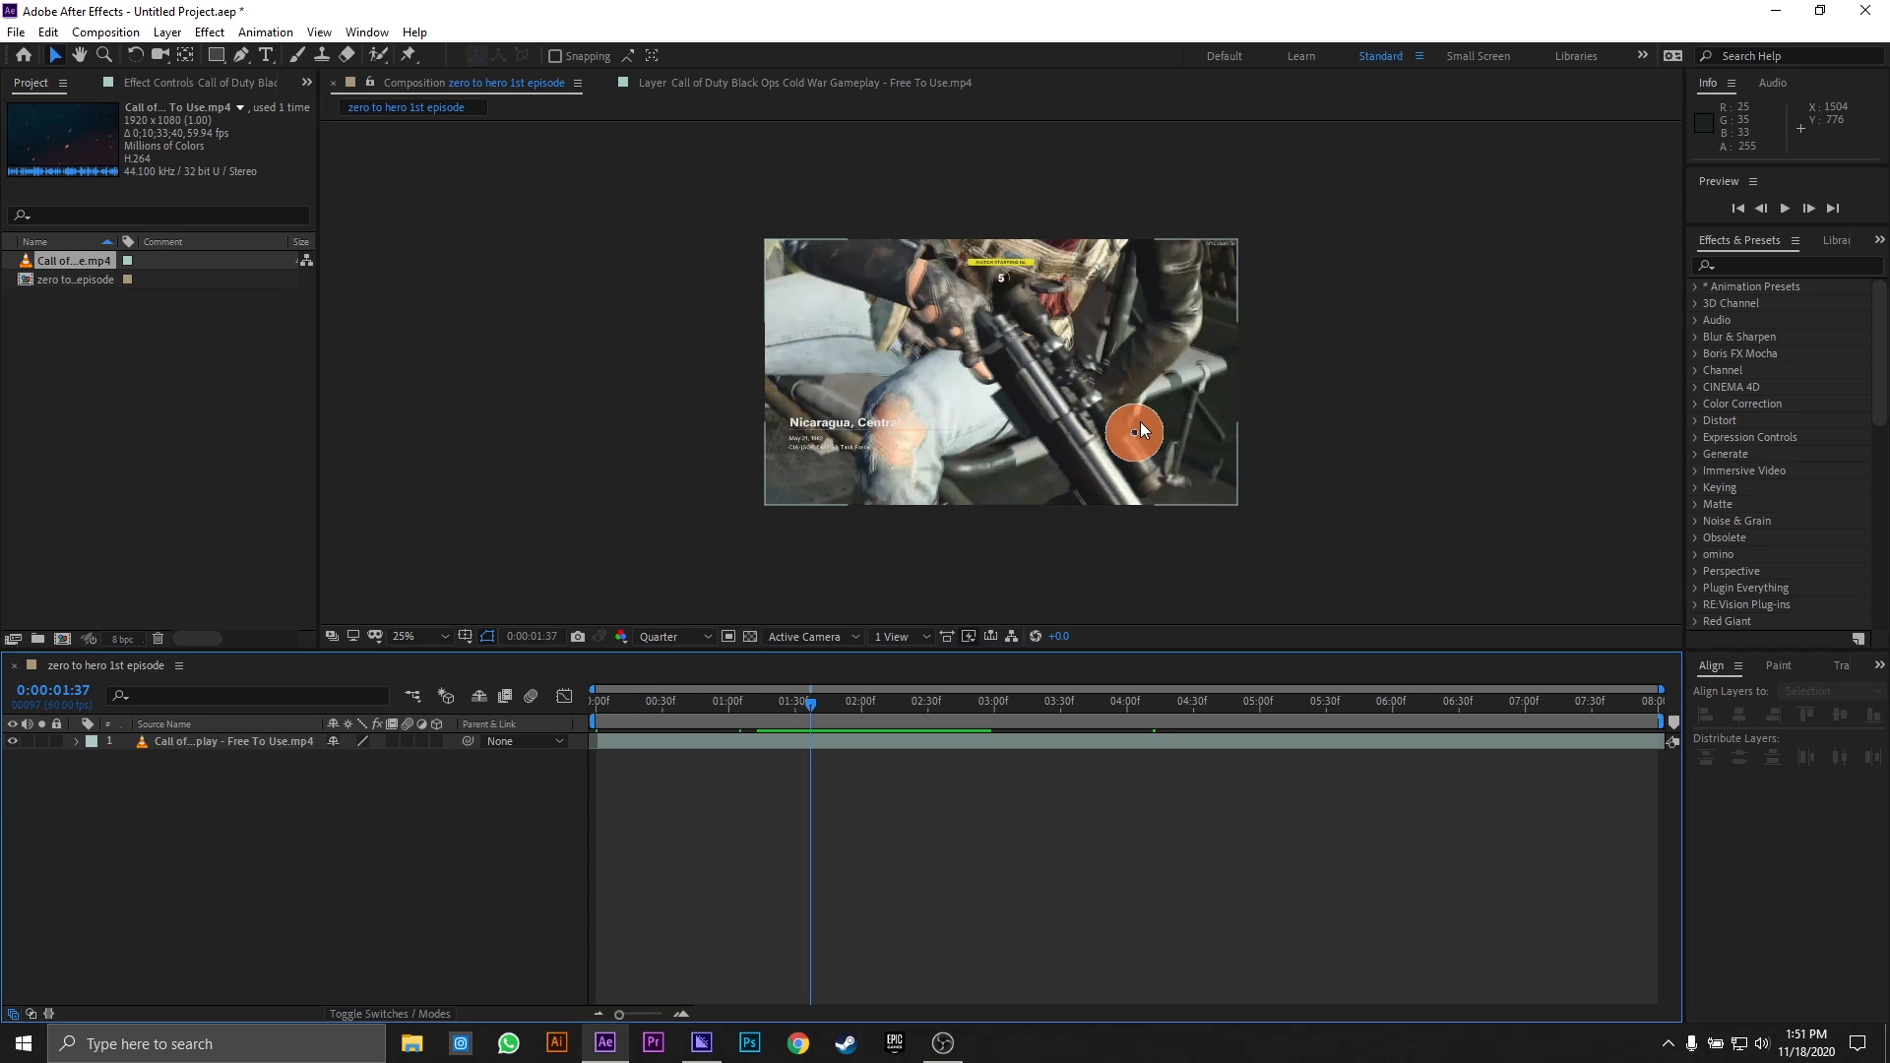
left_click_drag(1132, 426, 987, 466)
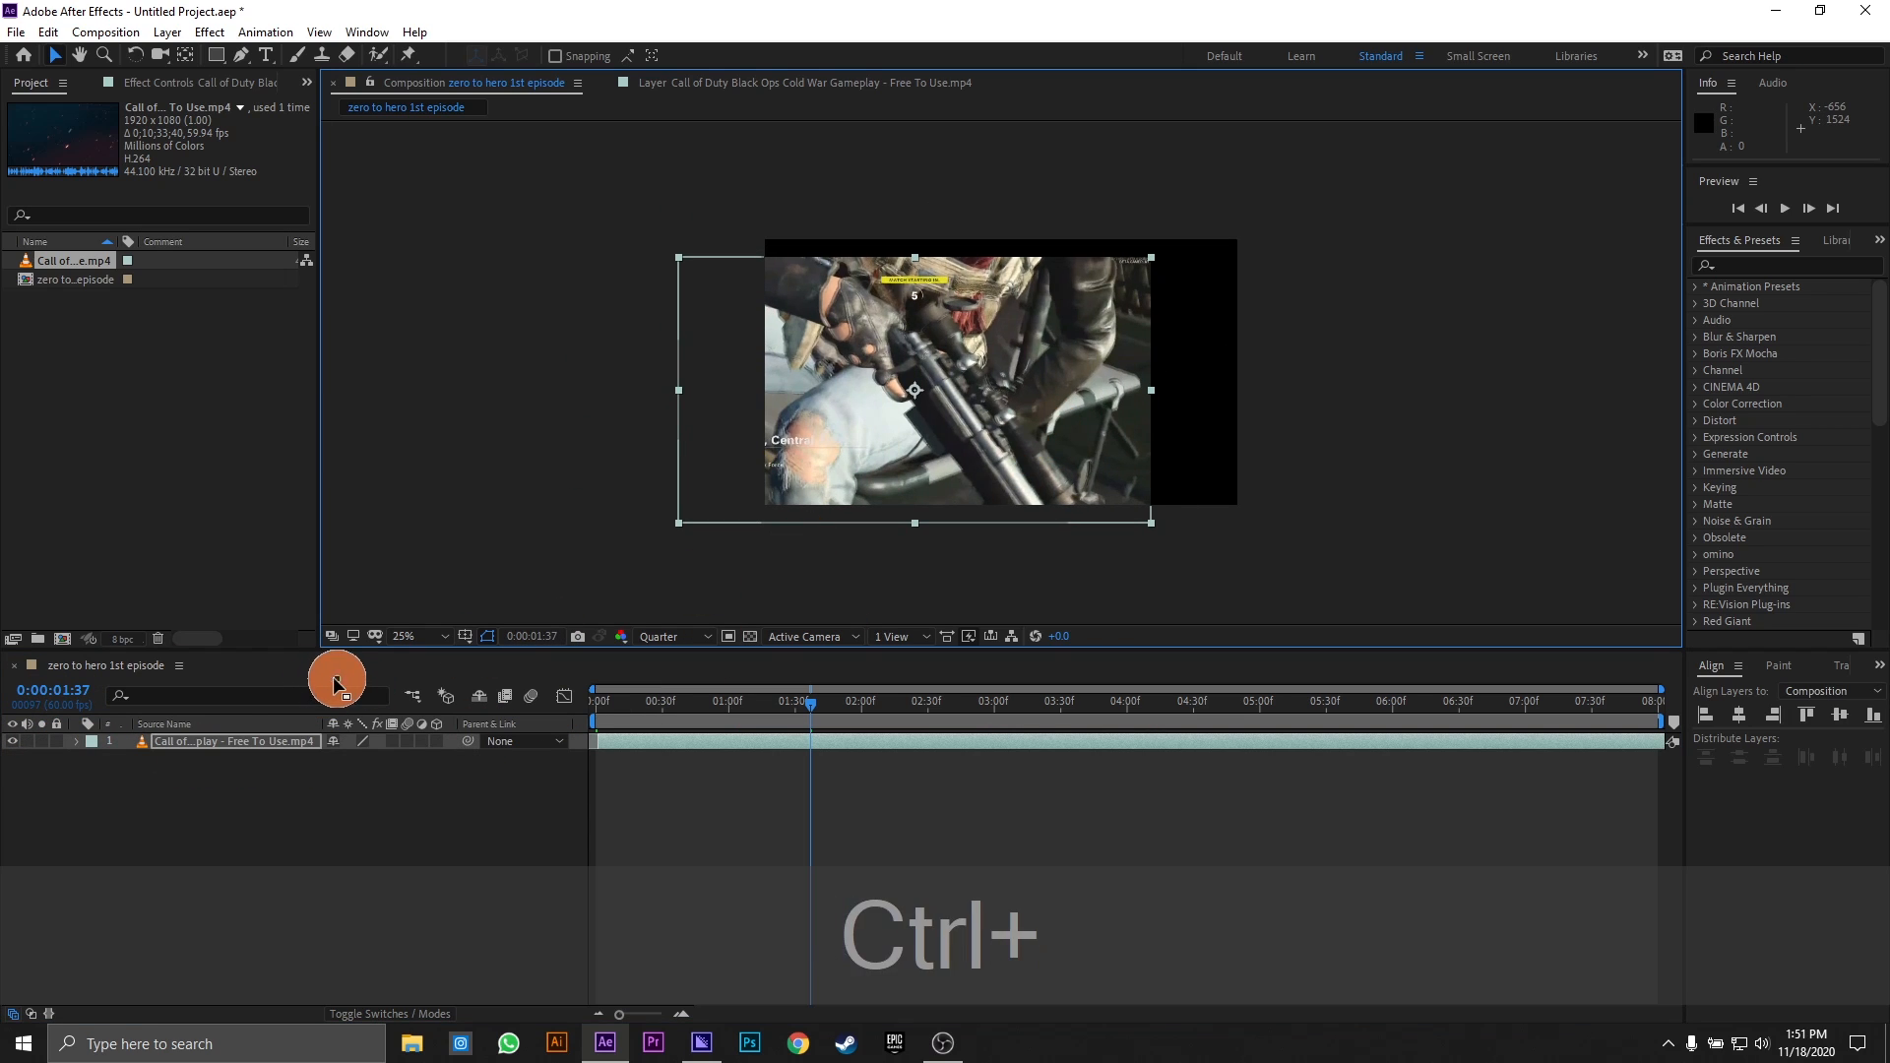
key("ctrl+z")
left_click(55, 742)
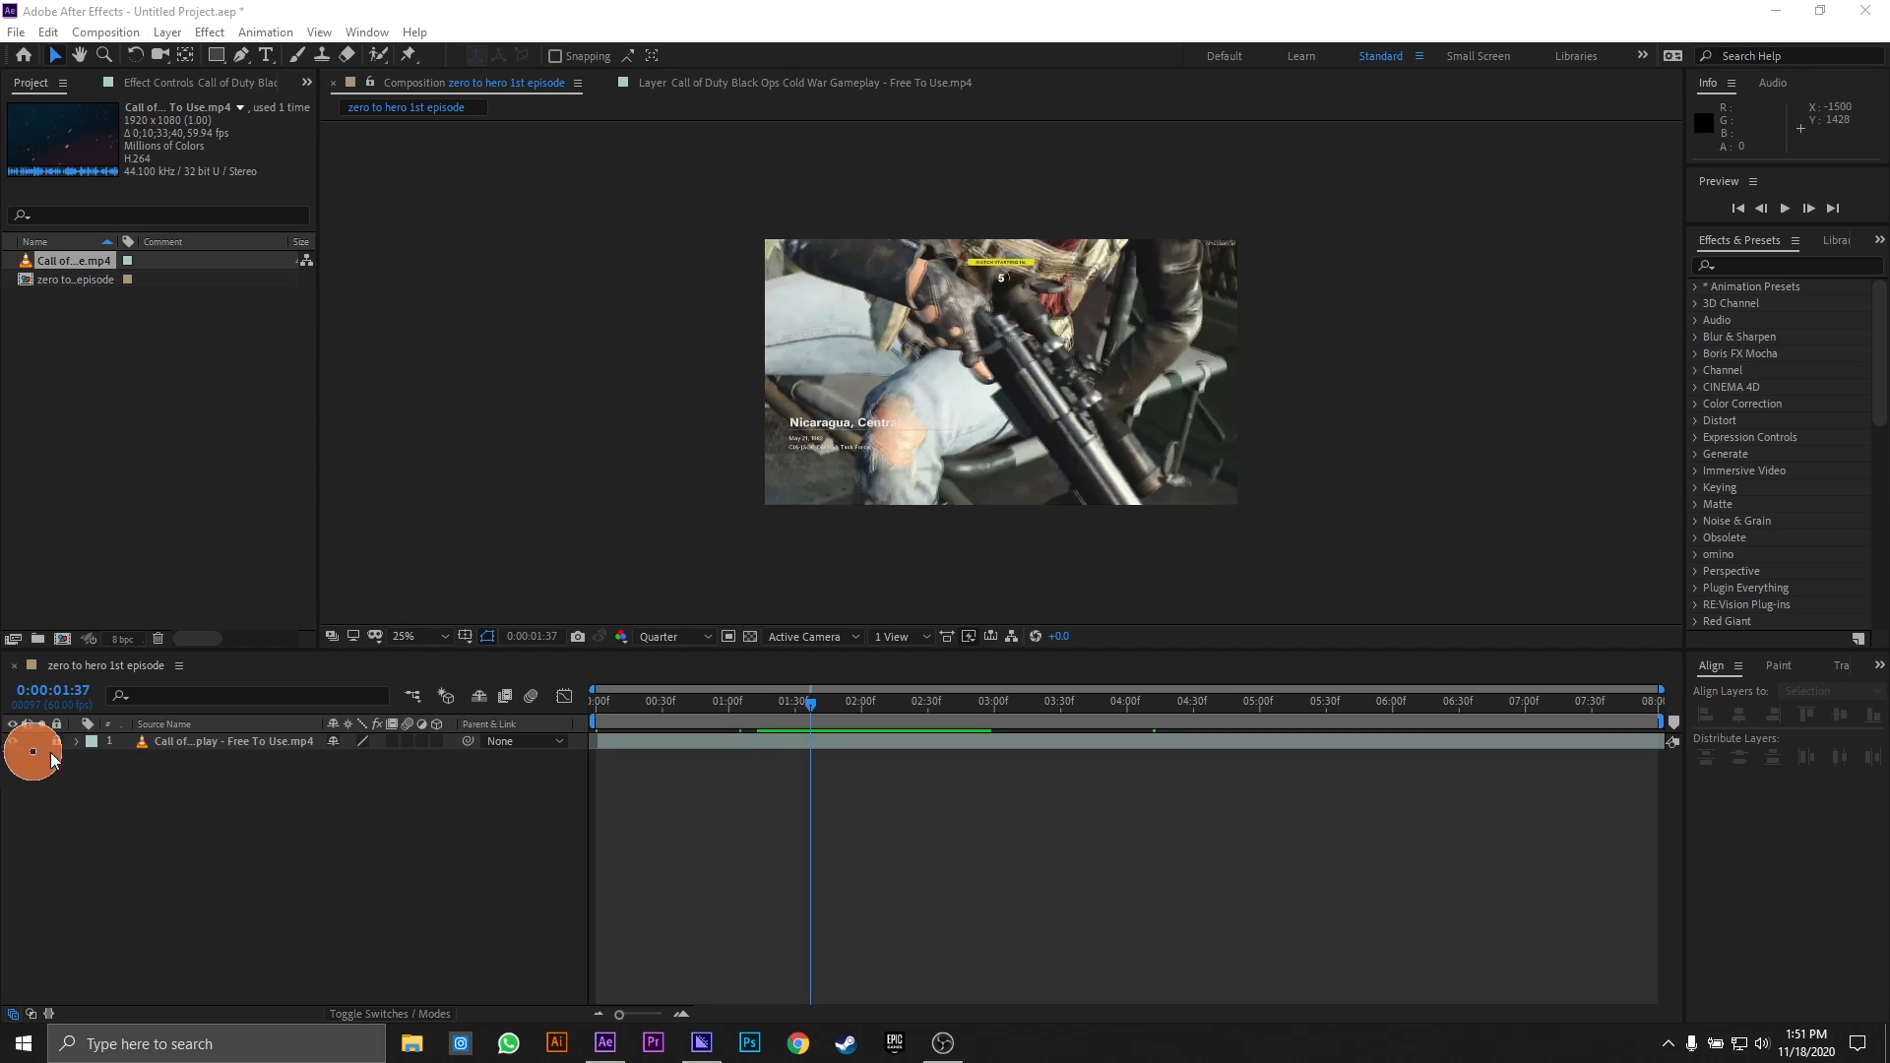
left_click(78, 746)
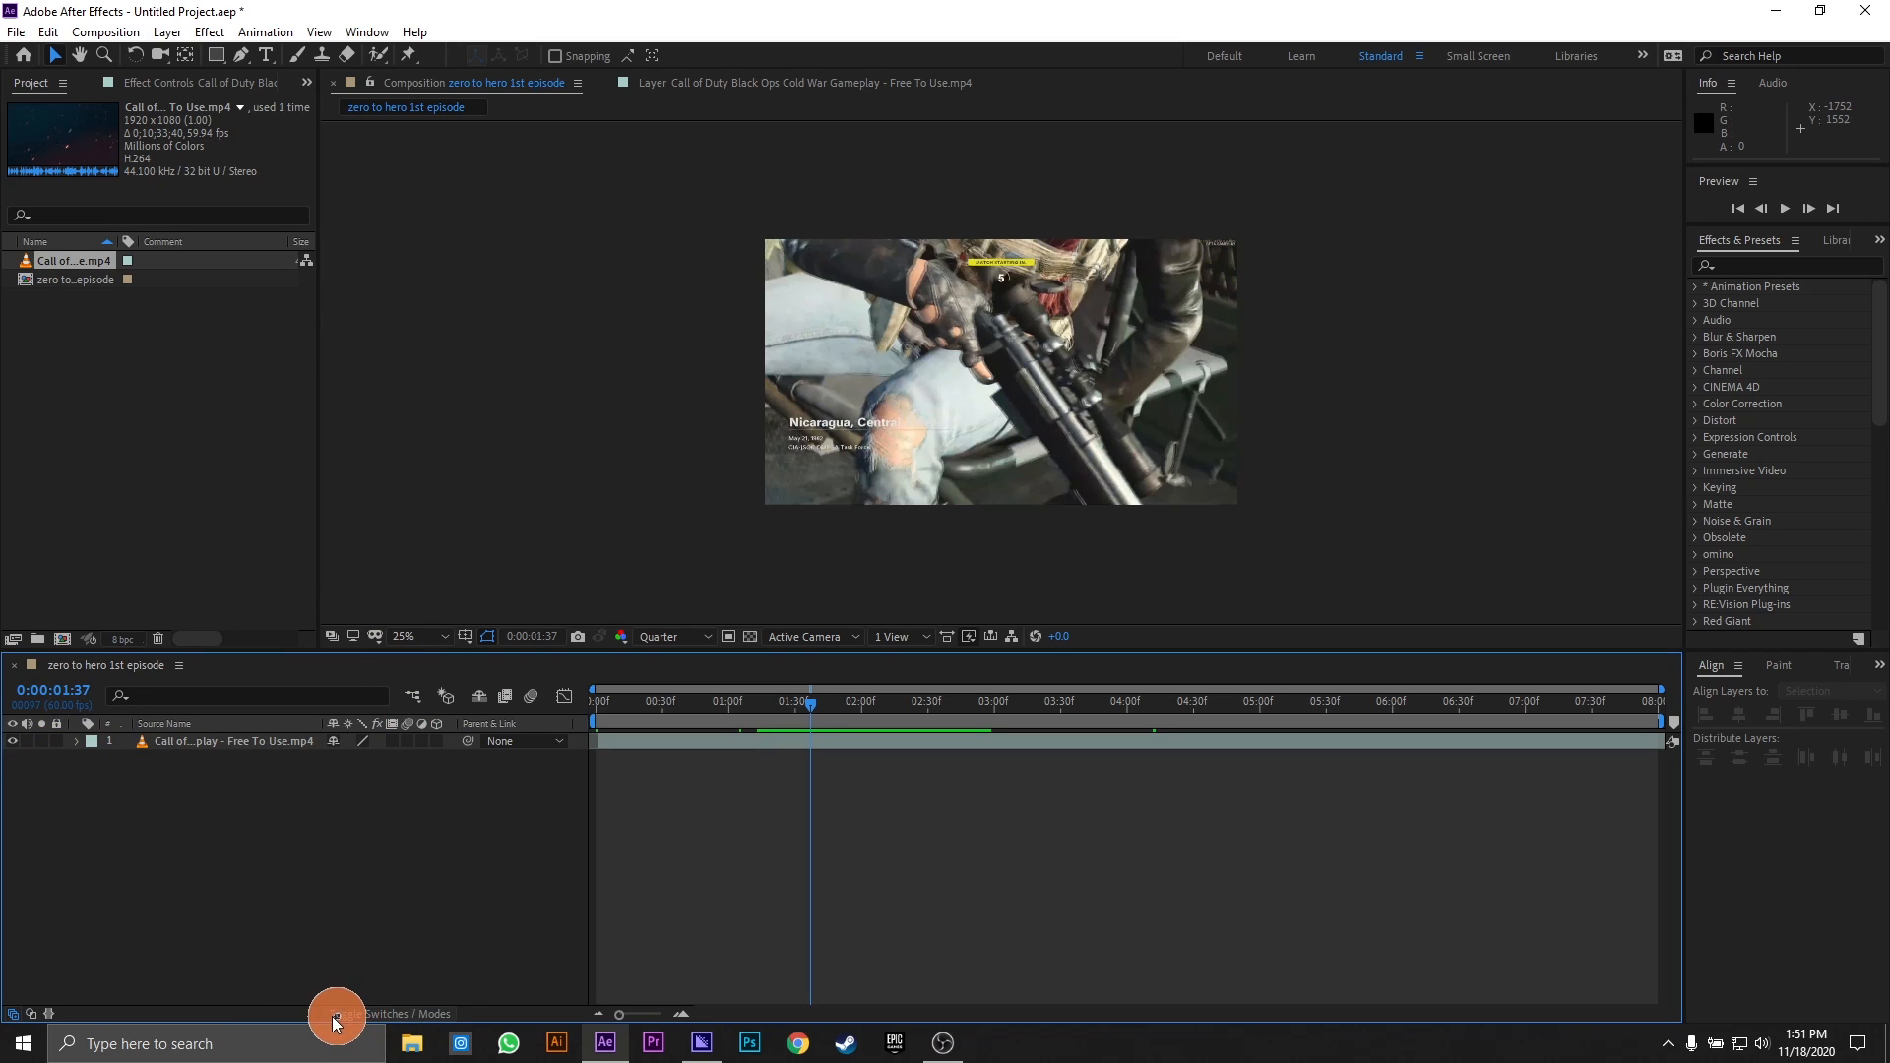
- Show the timeline's blending mode column, try Screen and Classic Color Burn on the gameplay layer, and set its mode back to Normal
left_click(412, 1014)
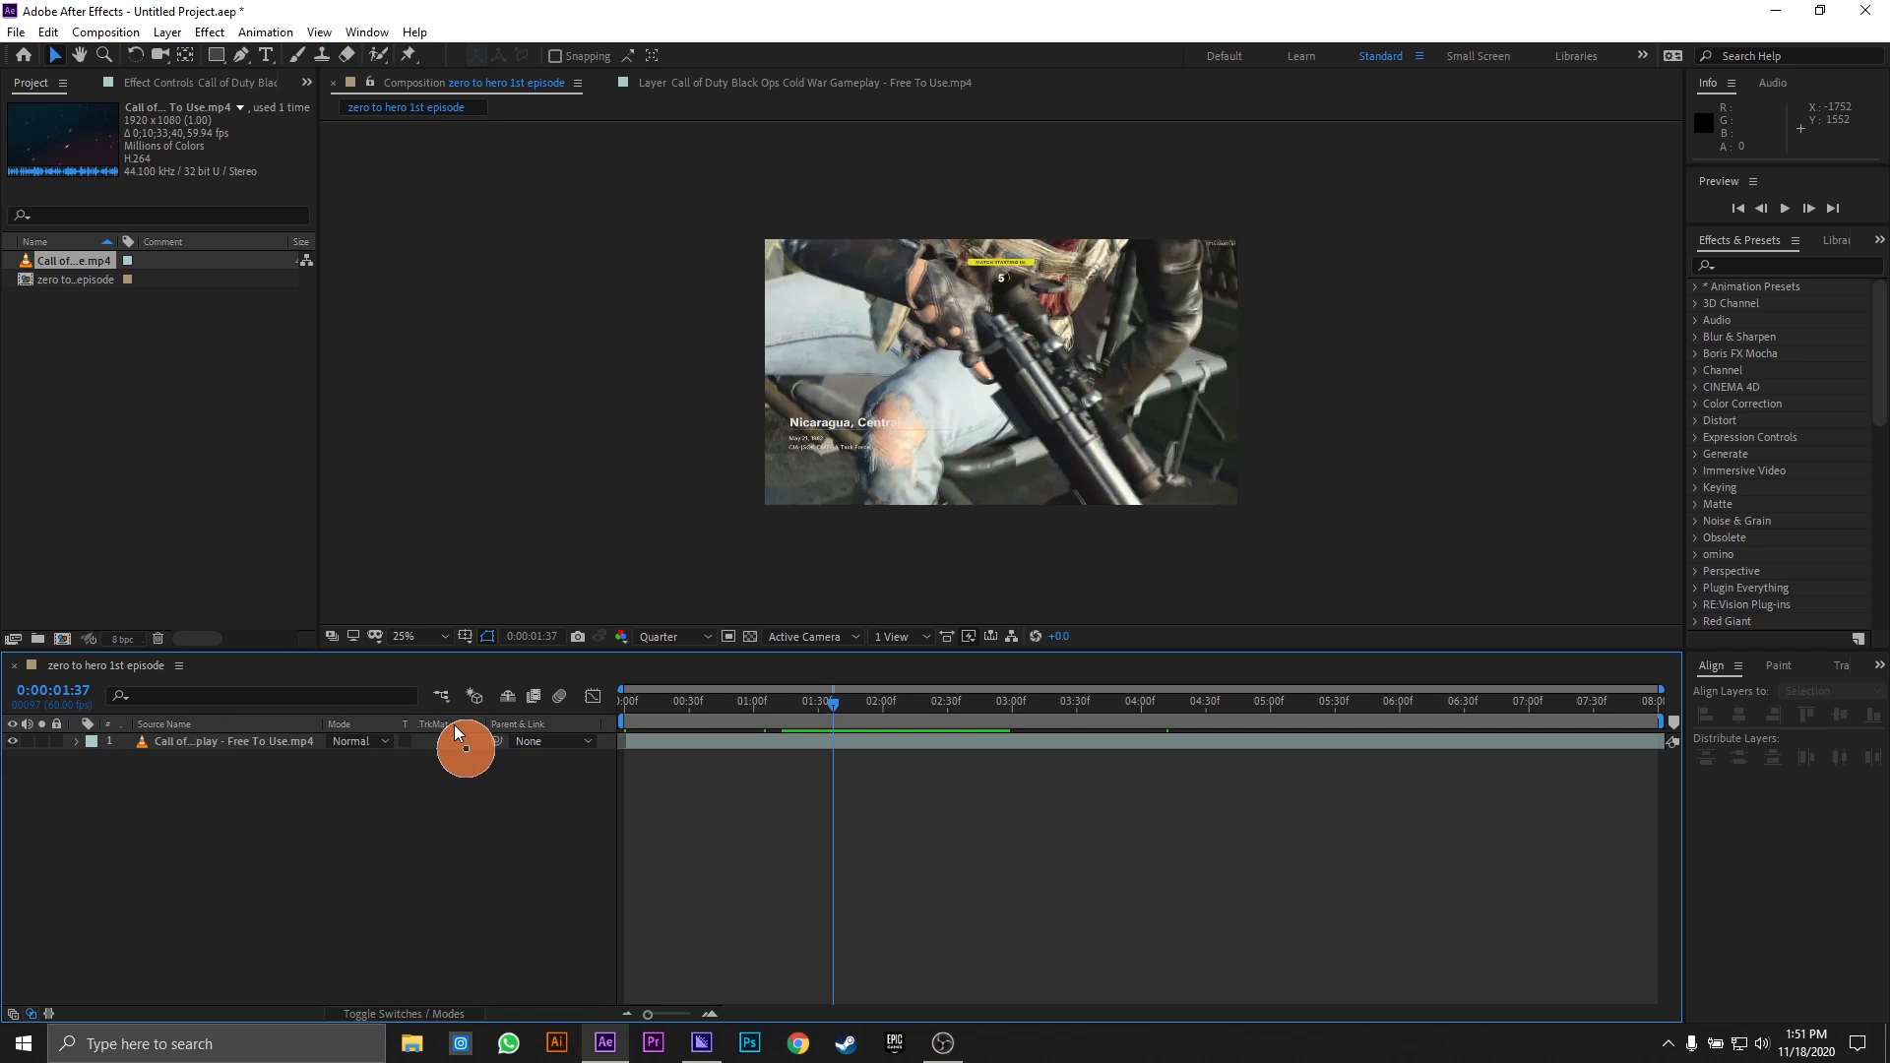
left_click(354, 748)
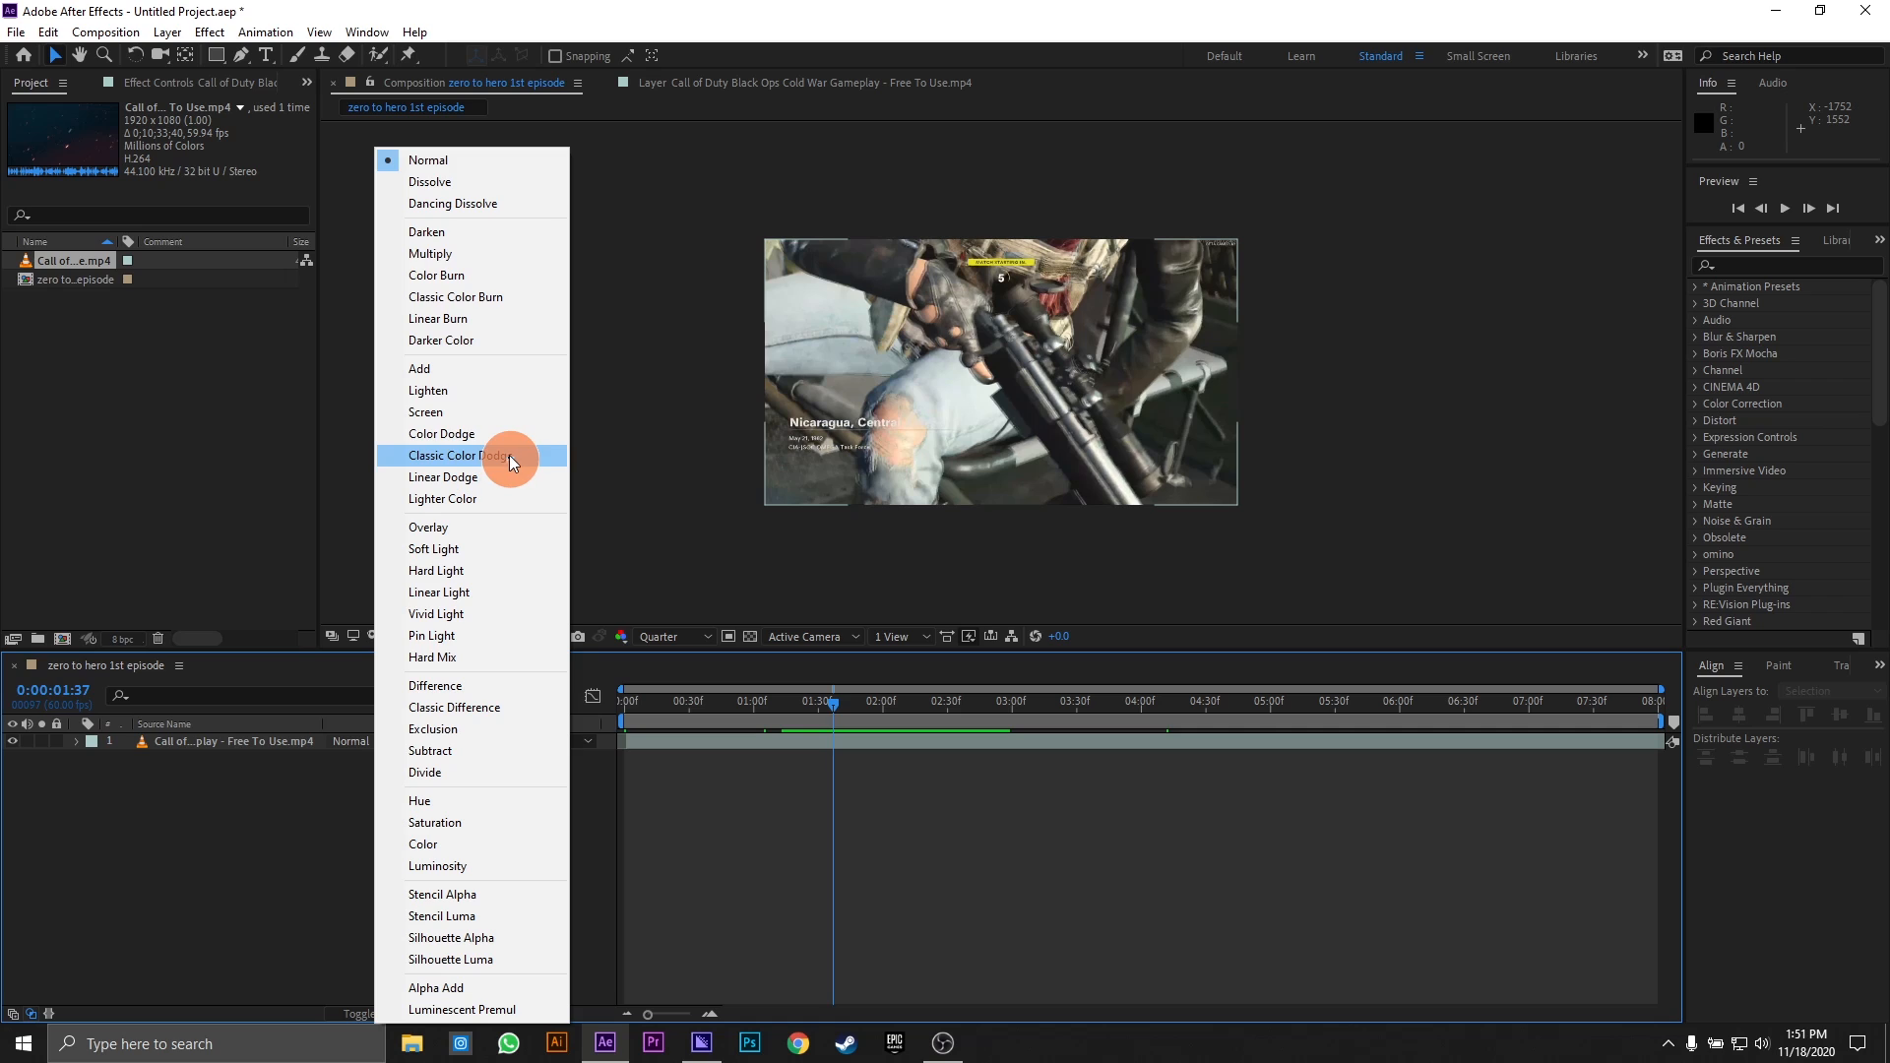
left_click(502, 411)
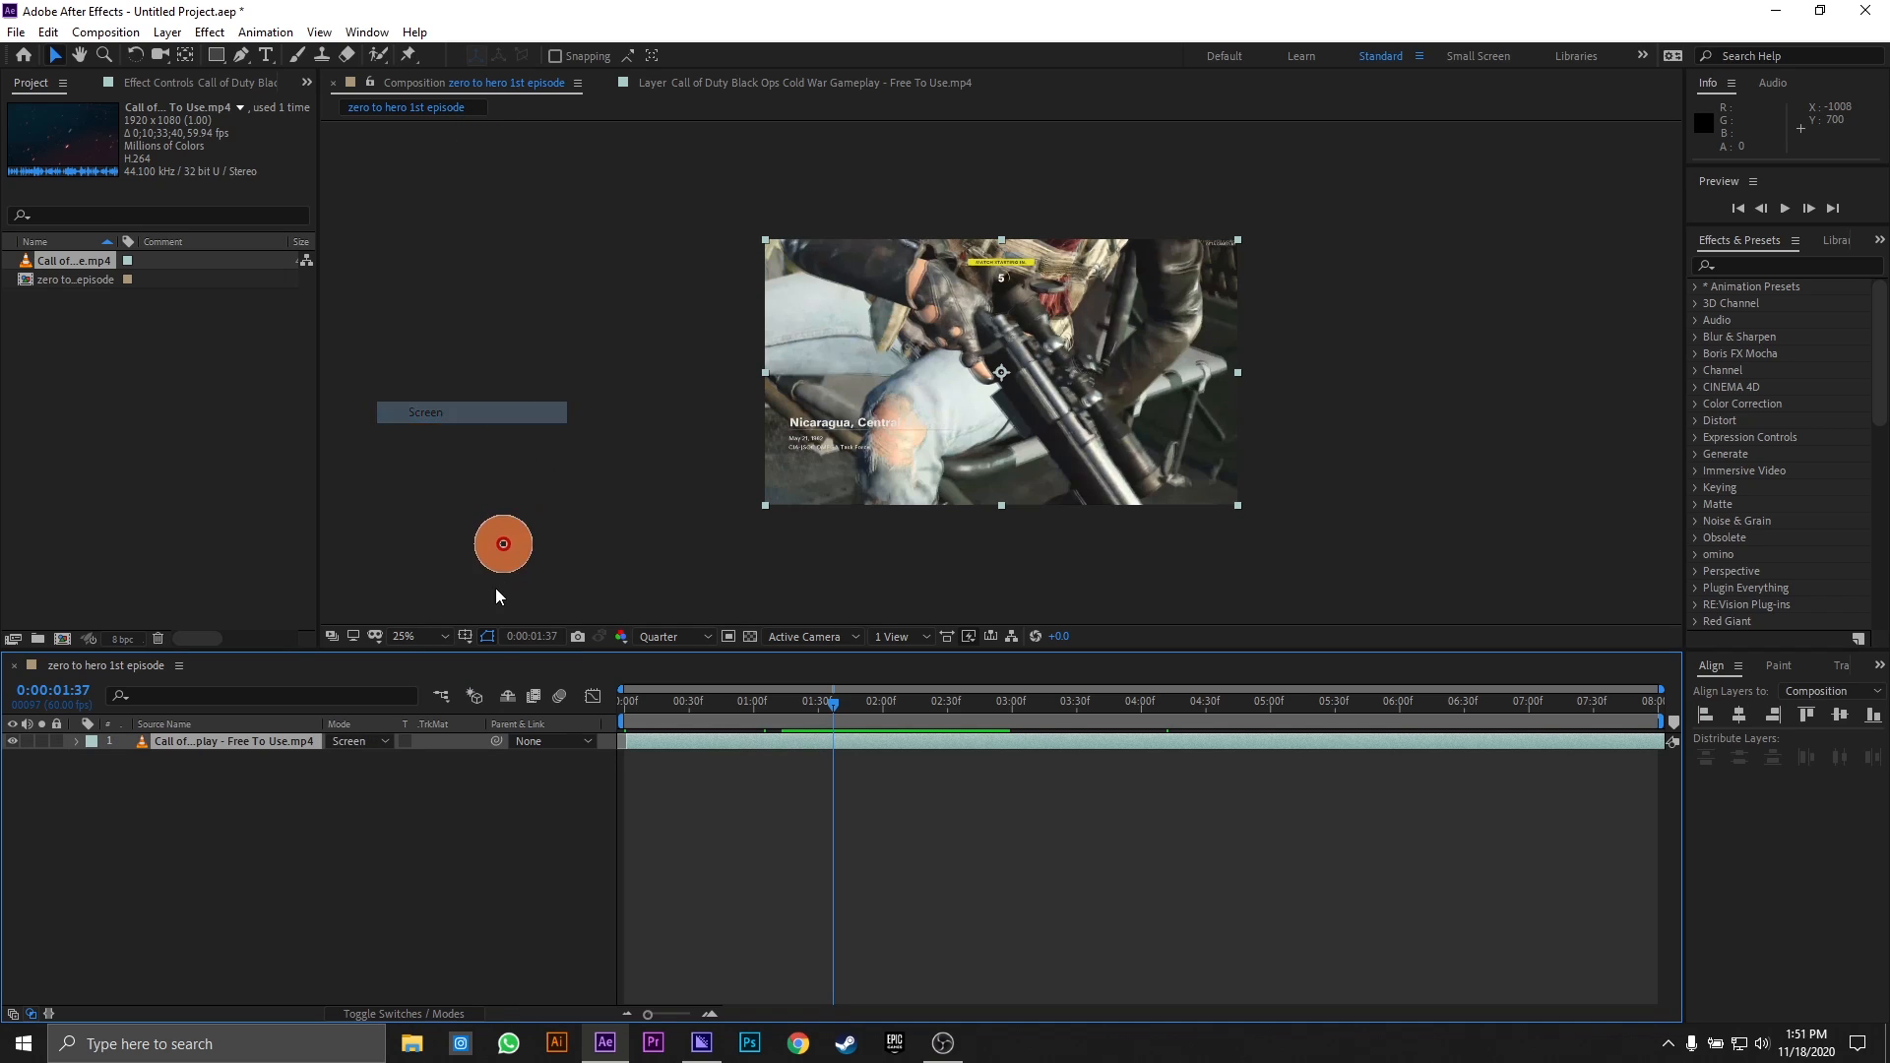
left_click(358, 741)
left_click(445, 297)
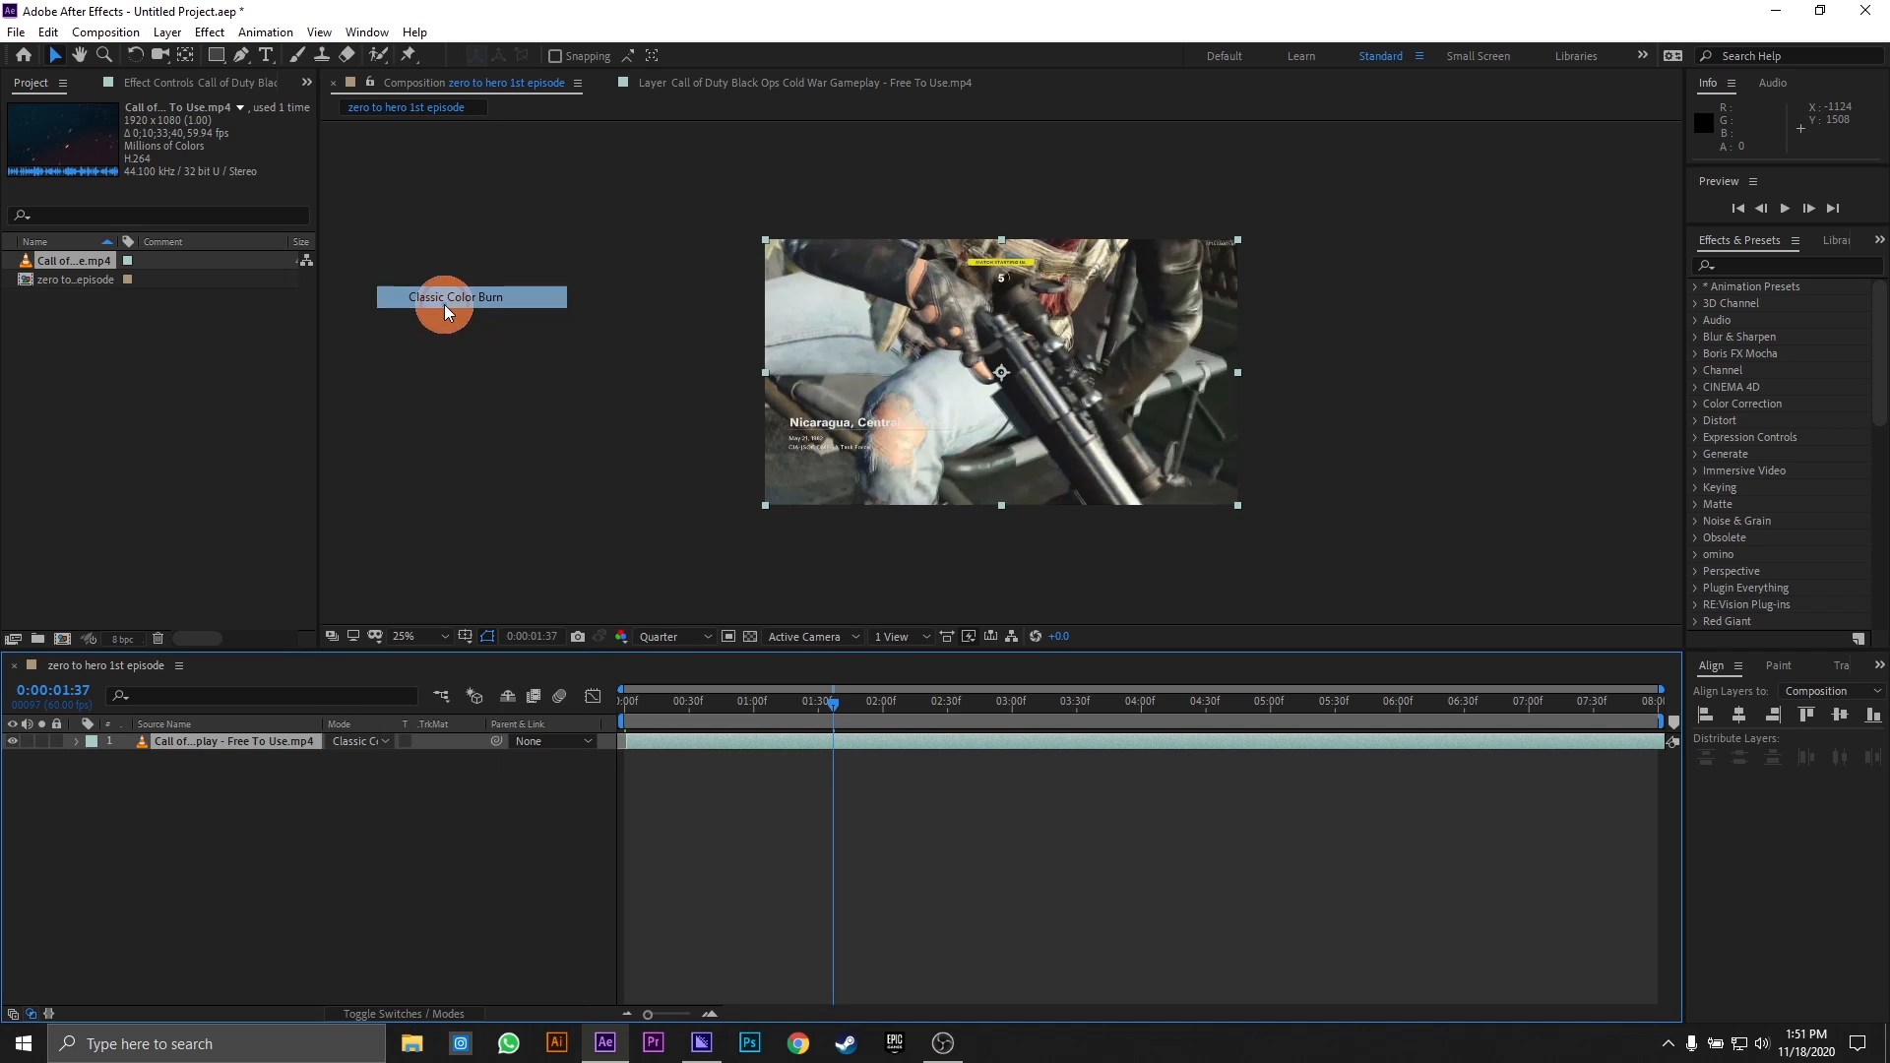
left_click(378, 742)
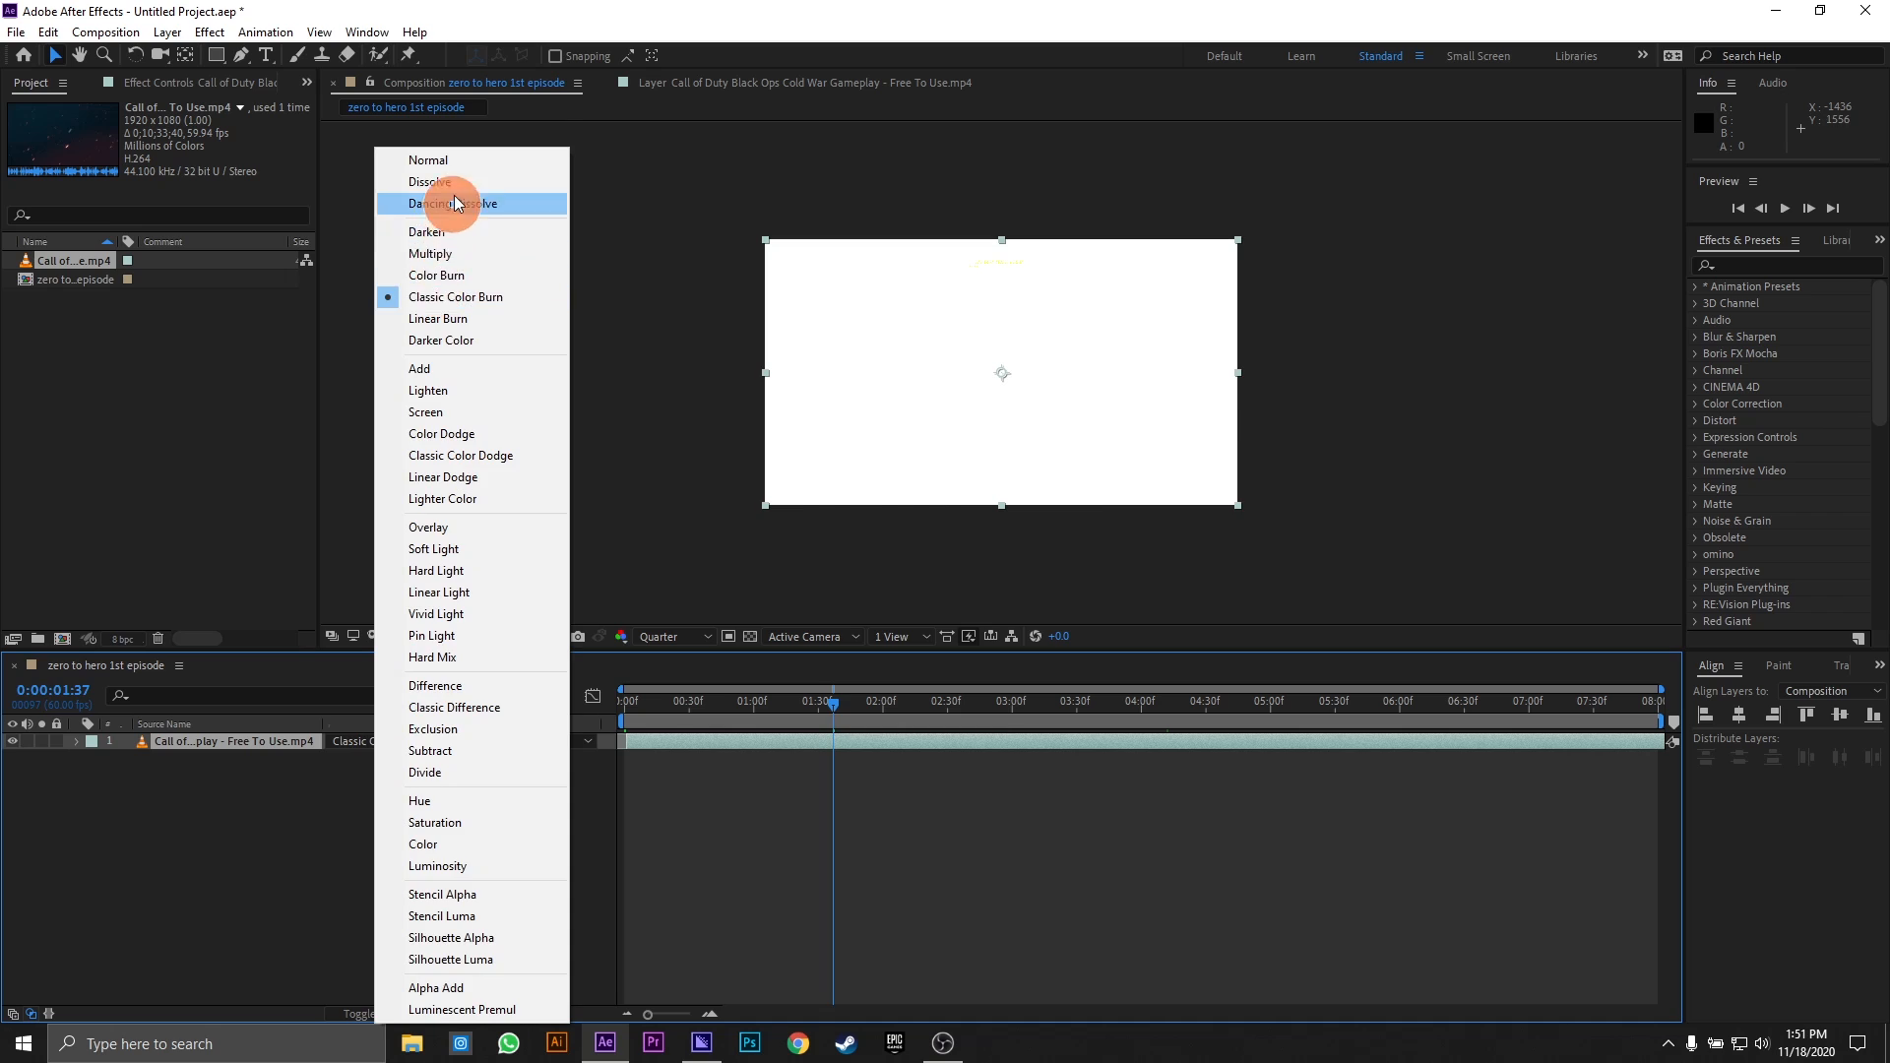
left_click(465, 162)
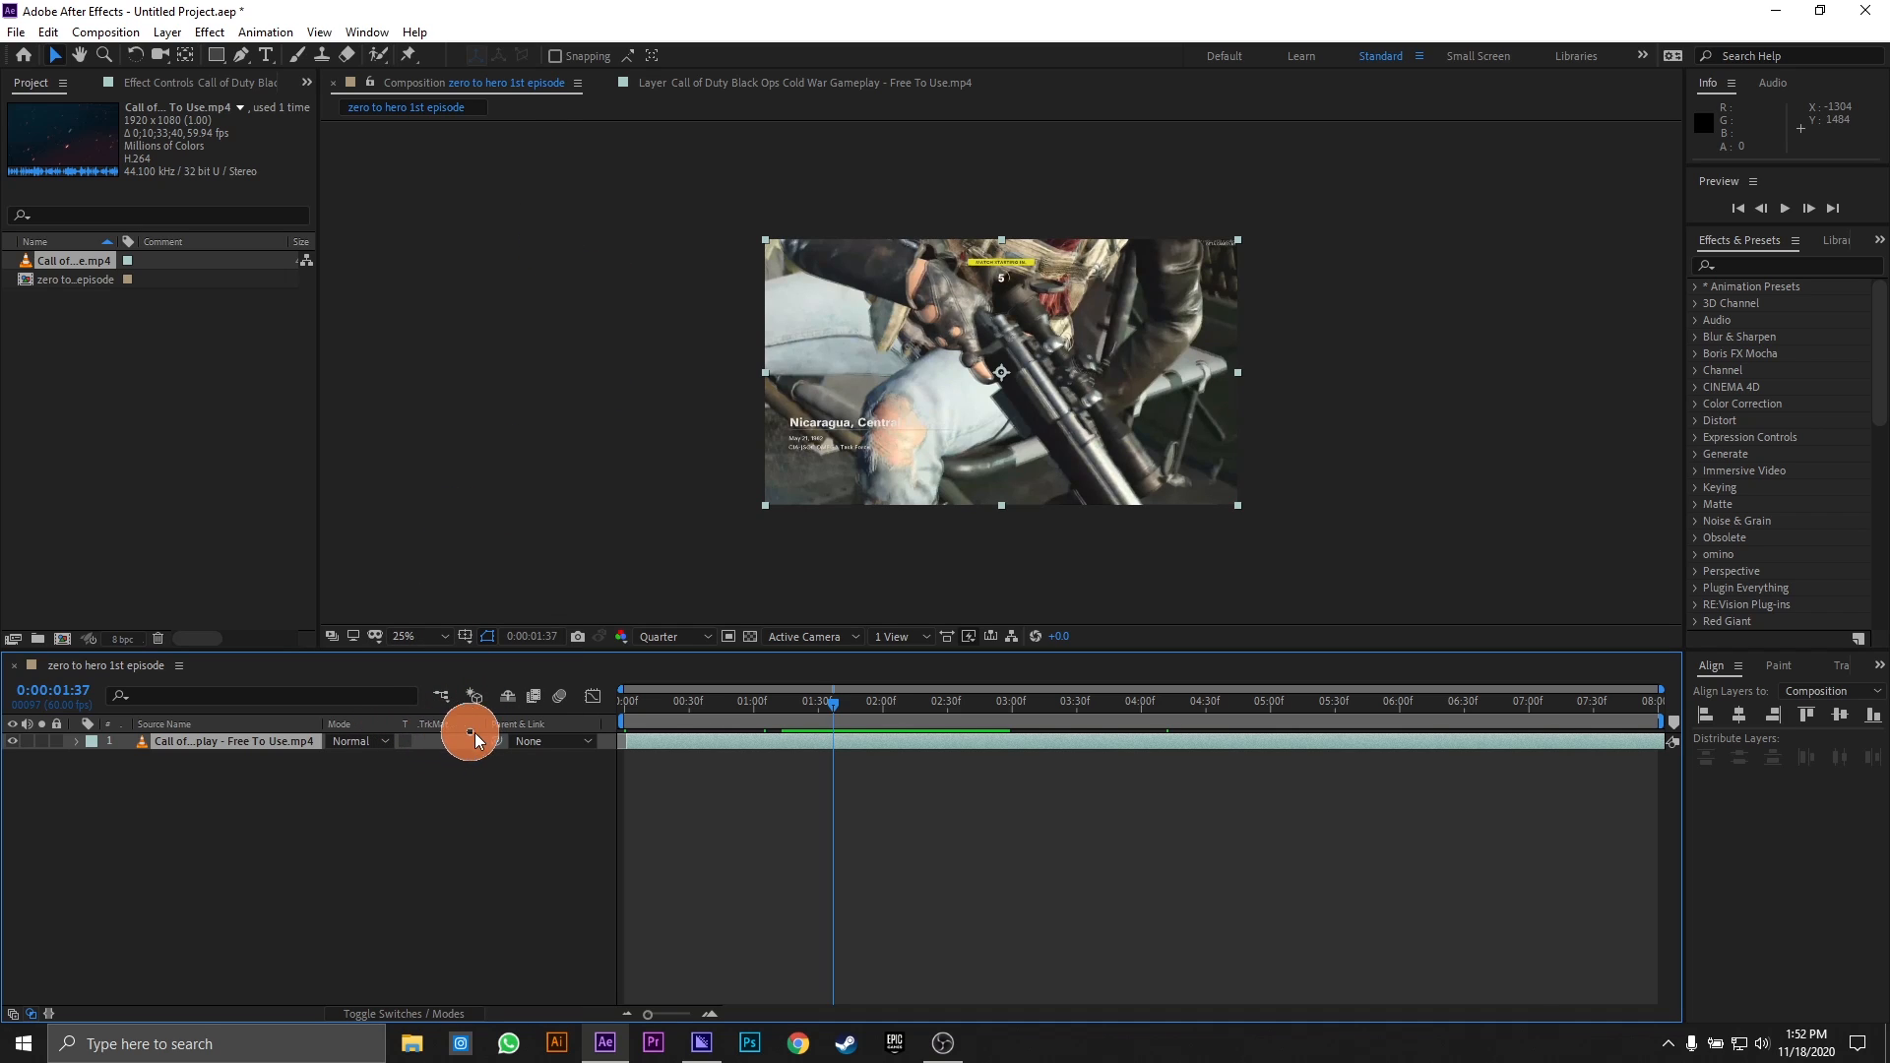
- Import Comp 1_1.avi from the desktop's ig mobile folder and add it as a layer above the gameplay footage
left_click(557, 745)
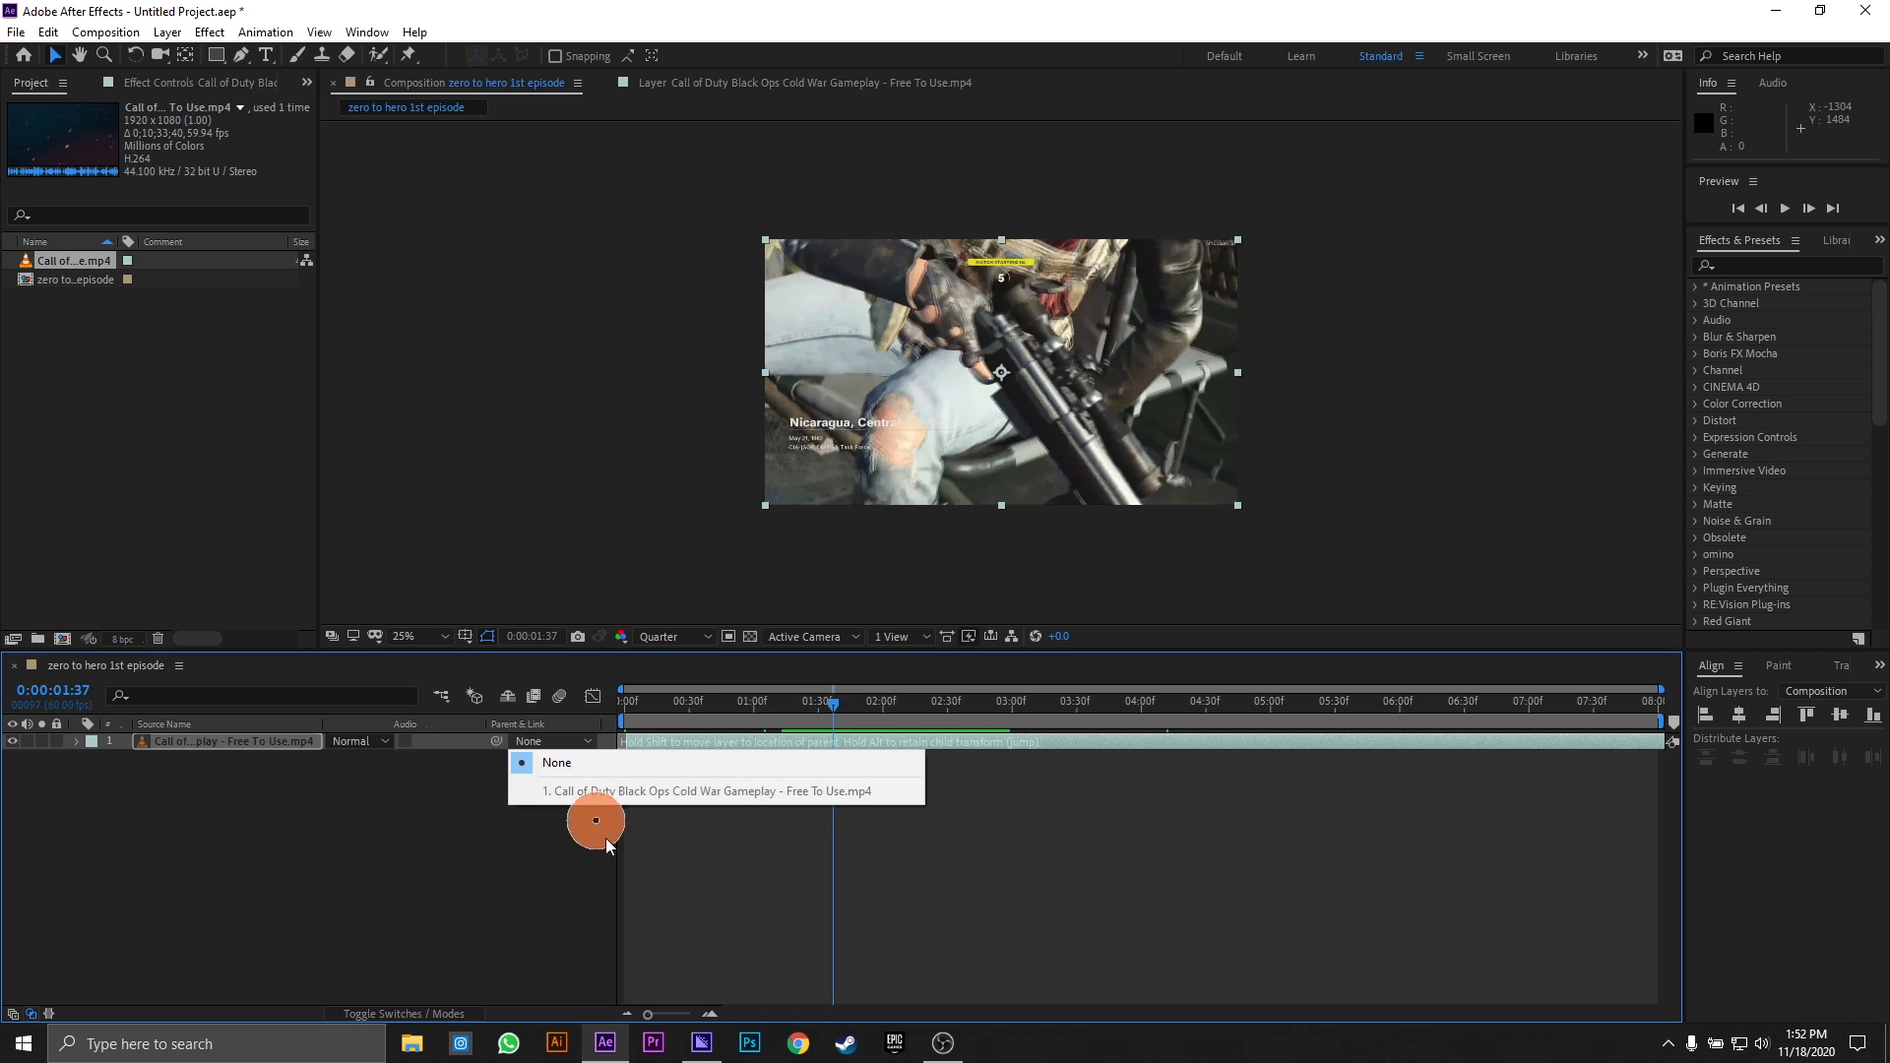
left_click(46, 233)
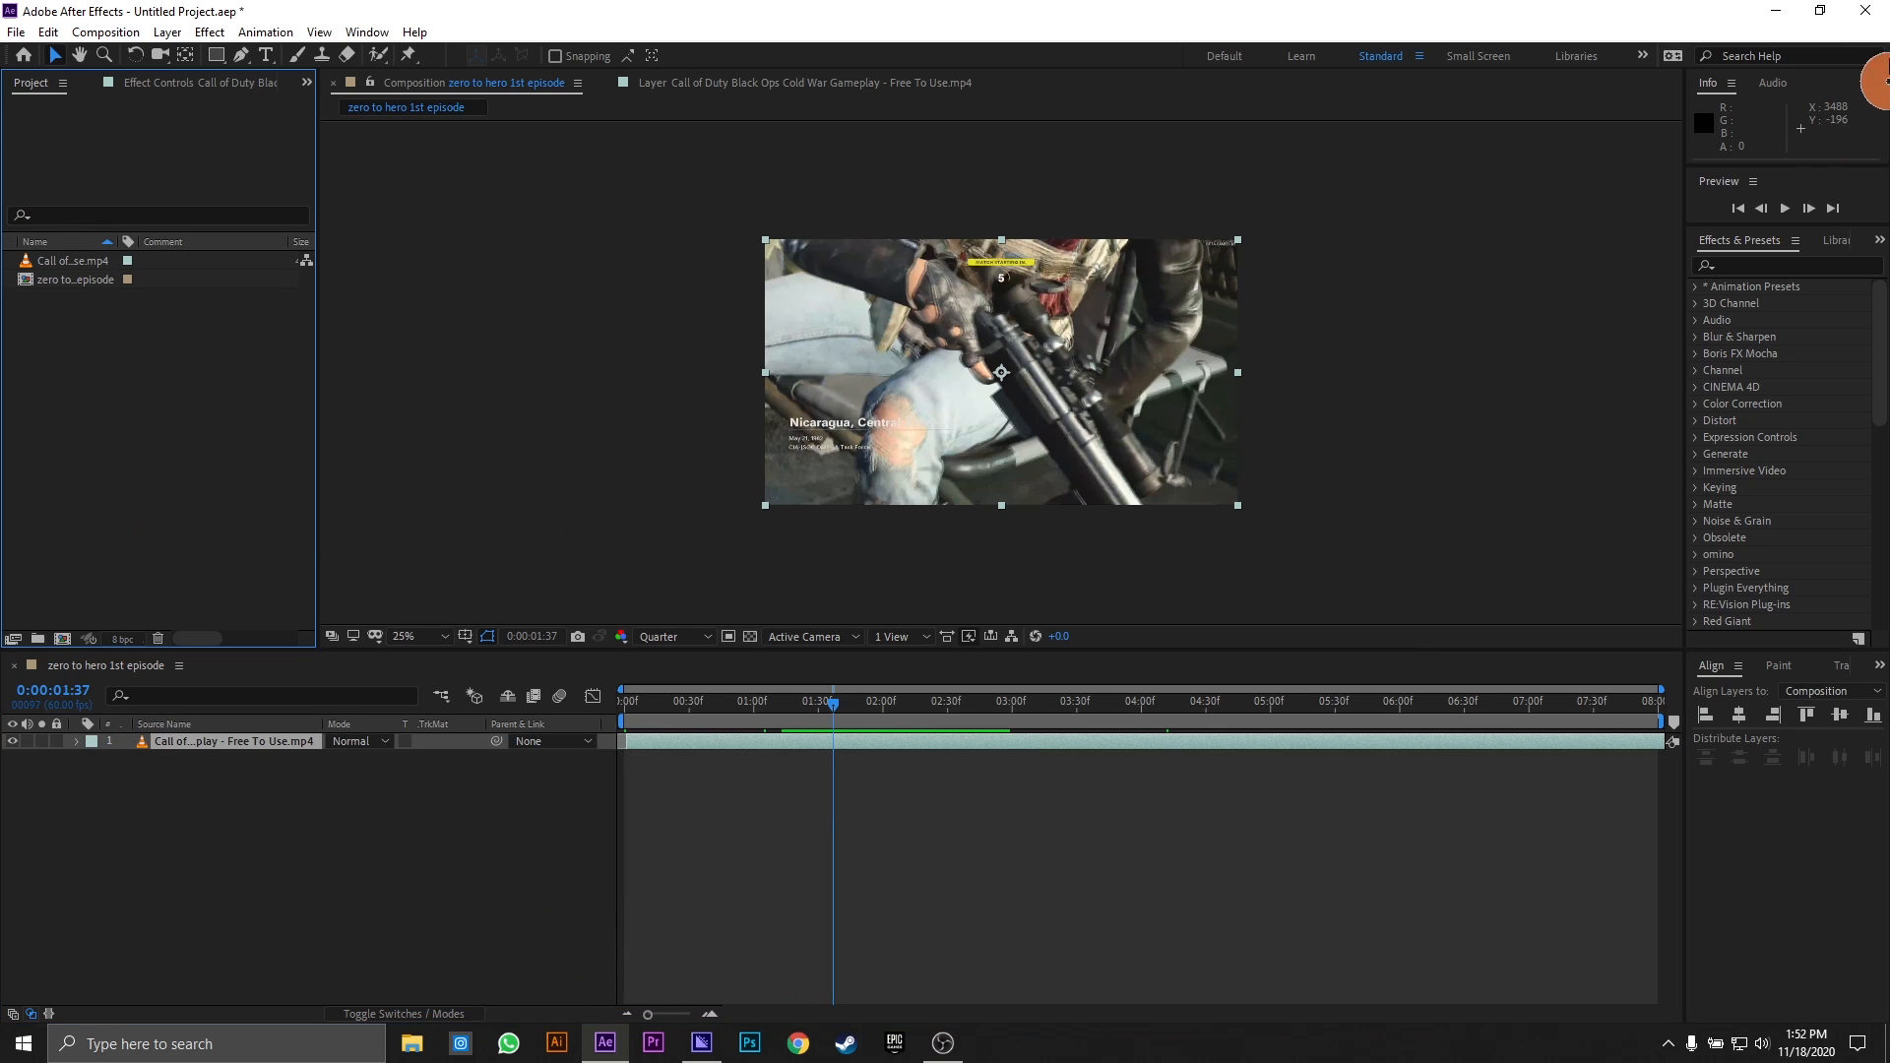
left_click(1776, 11)
left_click_drag(139, 447, 286, 633)
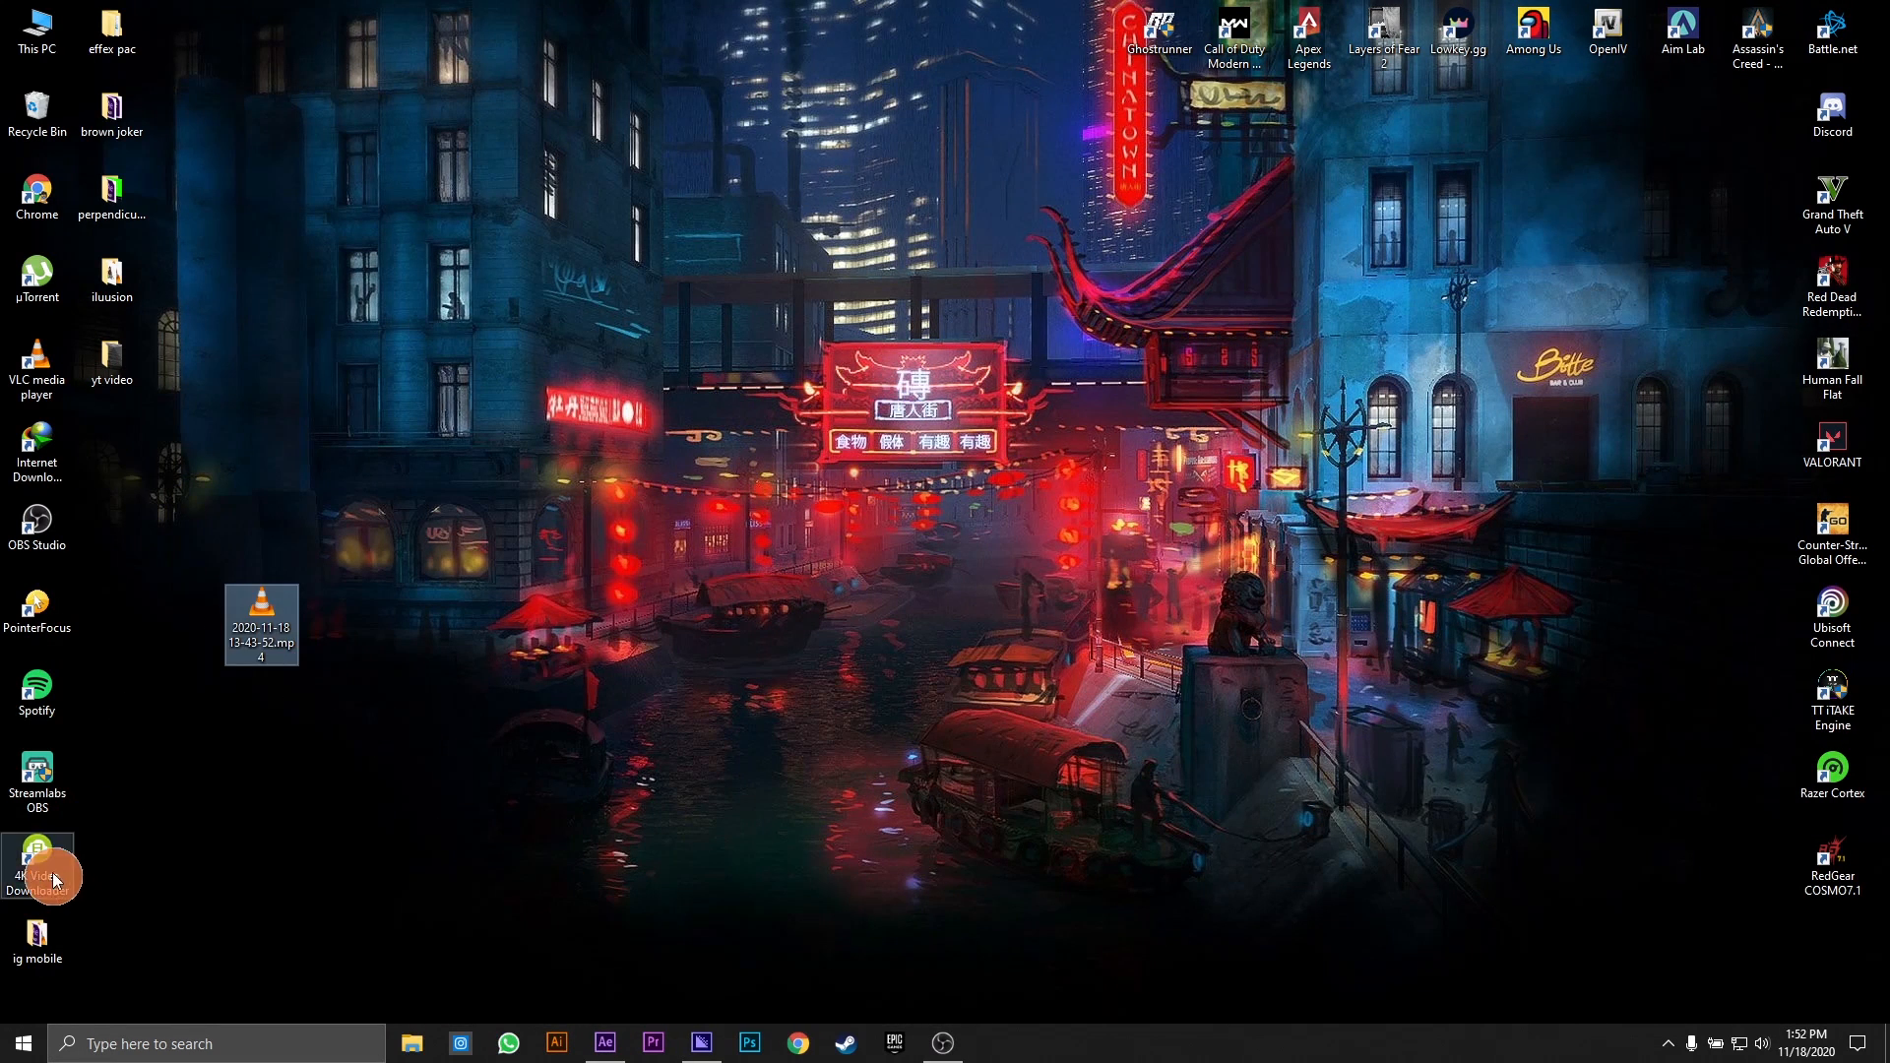
left_click(36, 933)
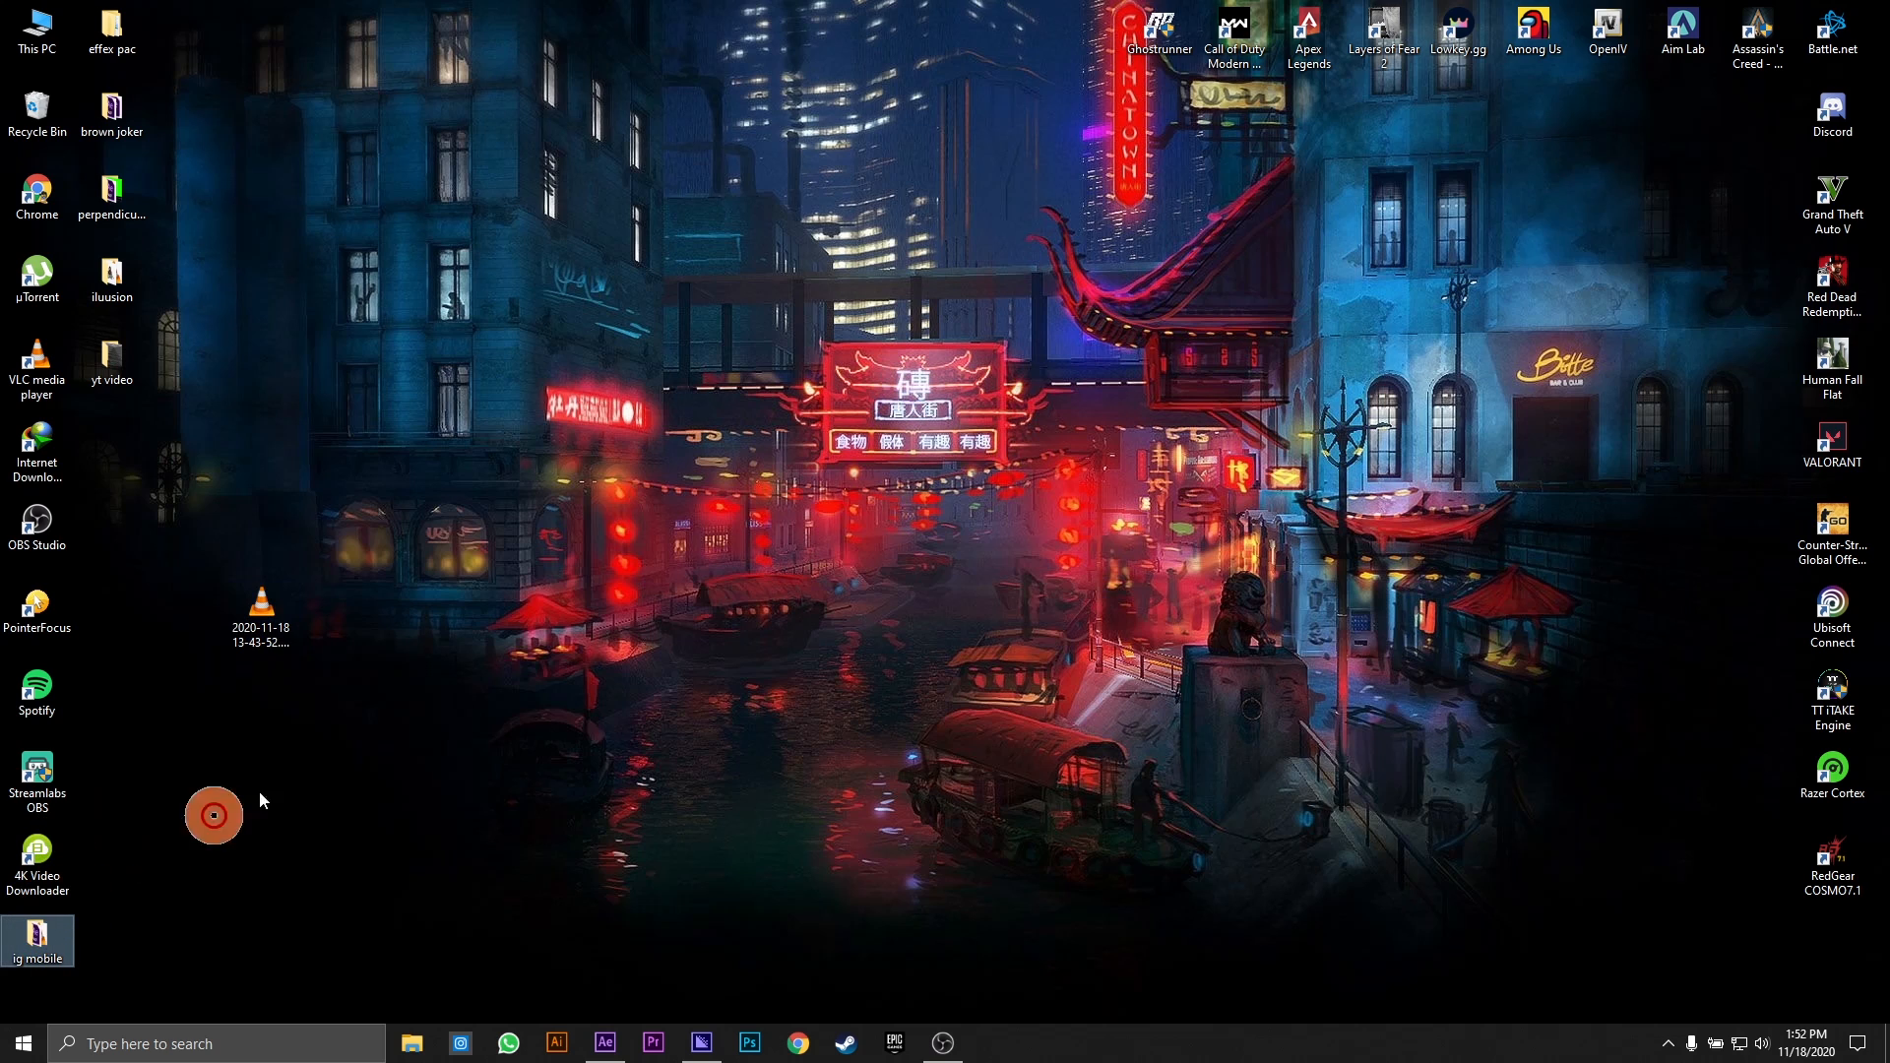
double_click(36, 933)
left_click_drag(1178, 528, 358, 895)
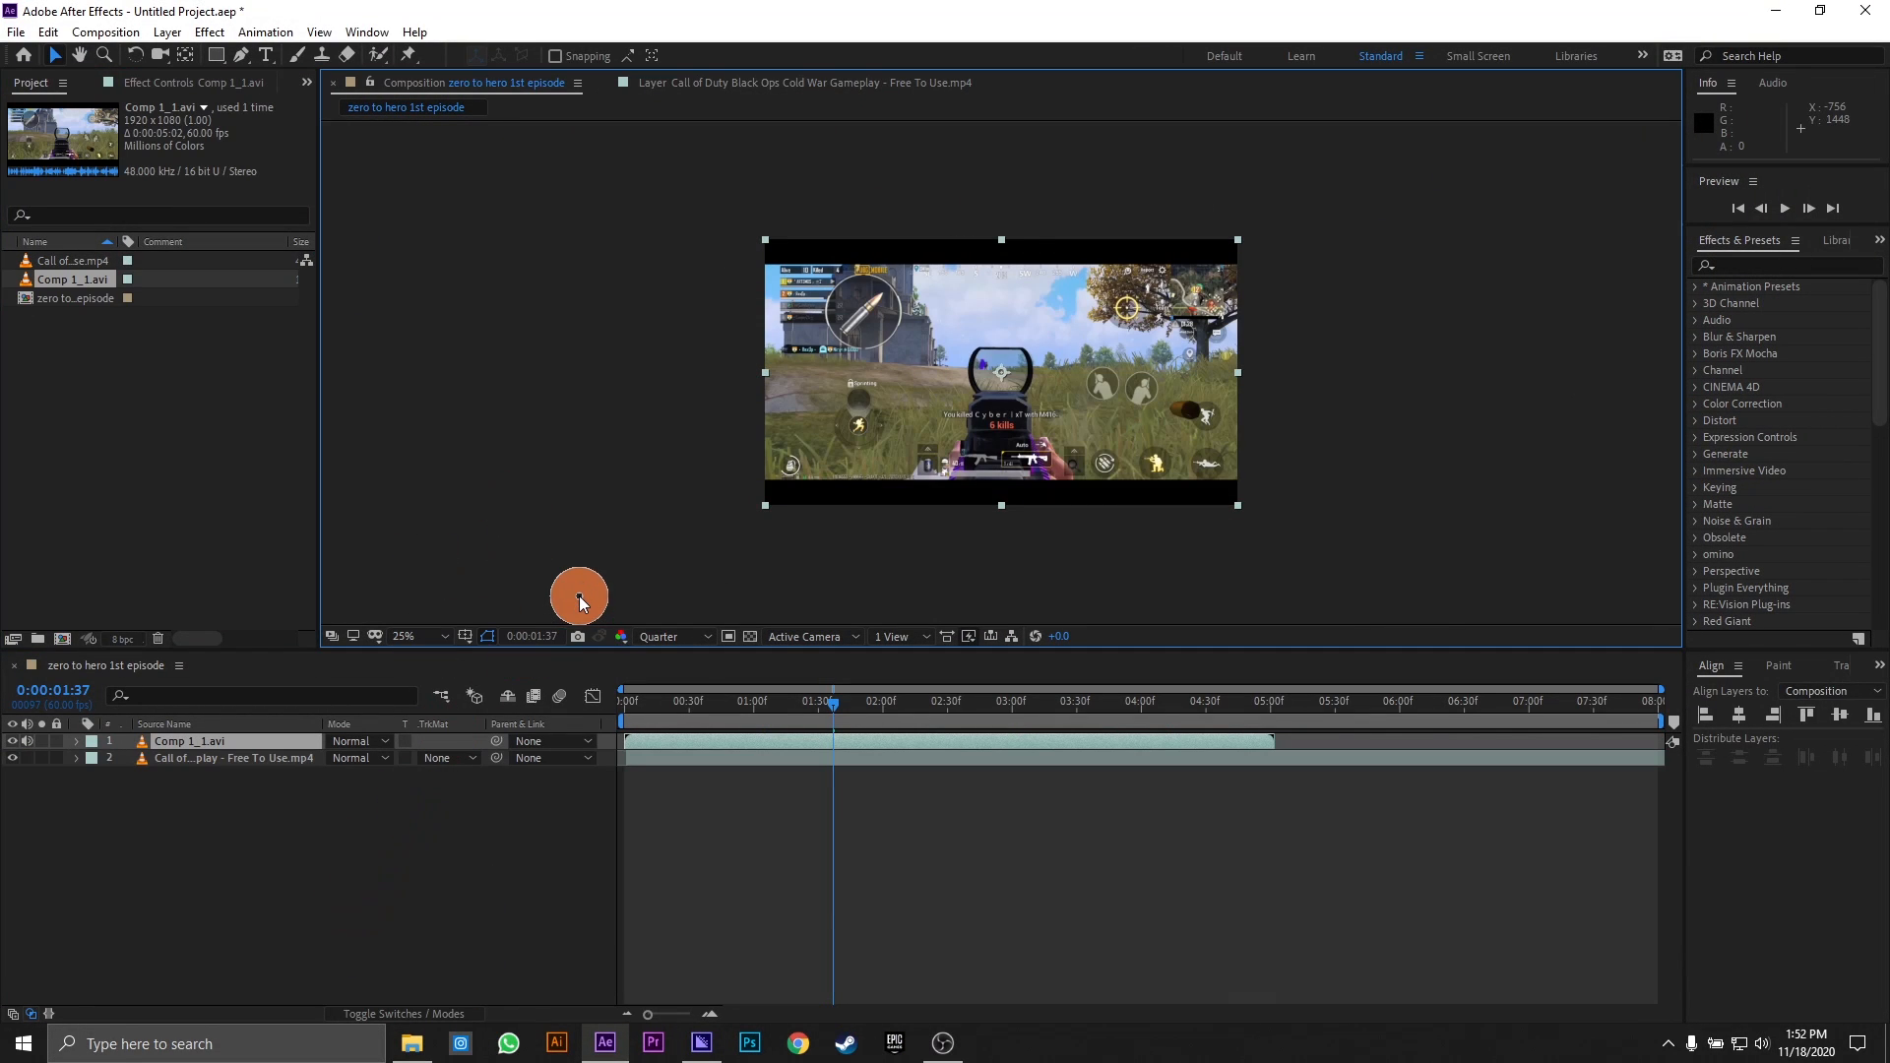
- Parent the gameplay layer to Comp 1_1.avi, slide the Comp 1_1.avi layer to start at about 1.5 seconds, and scrub to 0:00:01:20
left_click(554, 759)
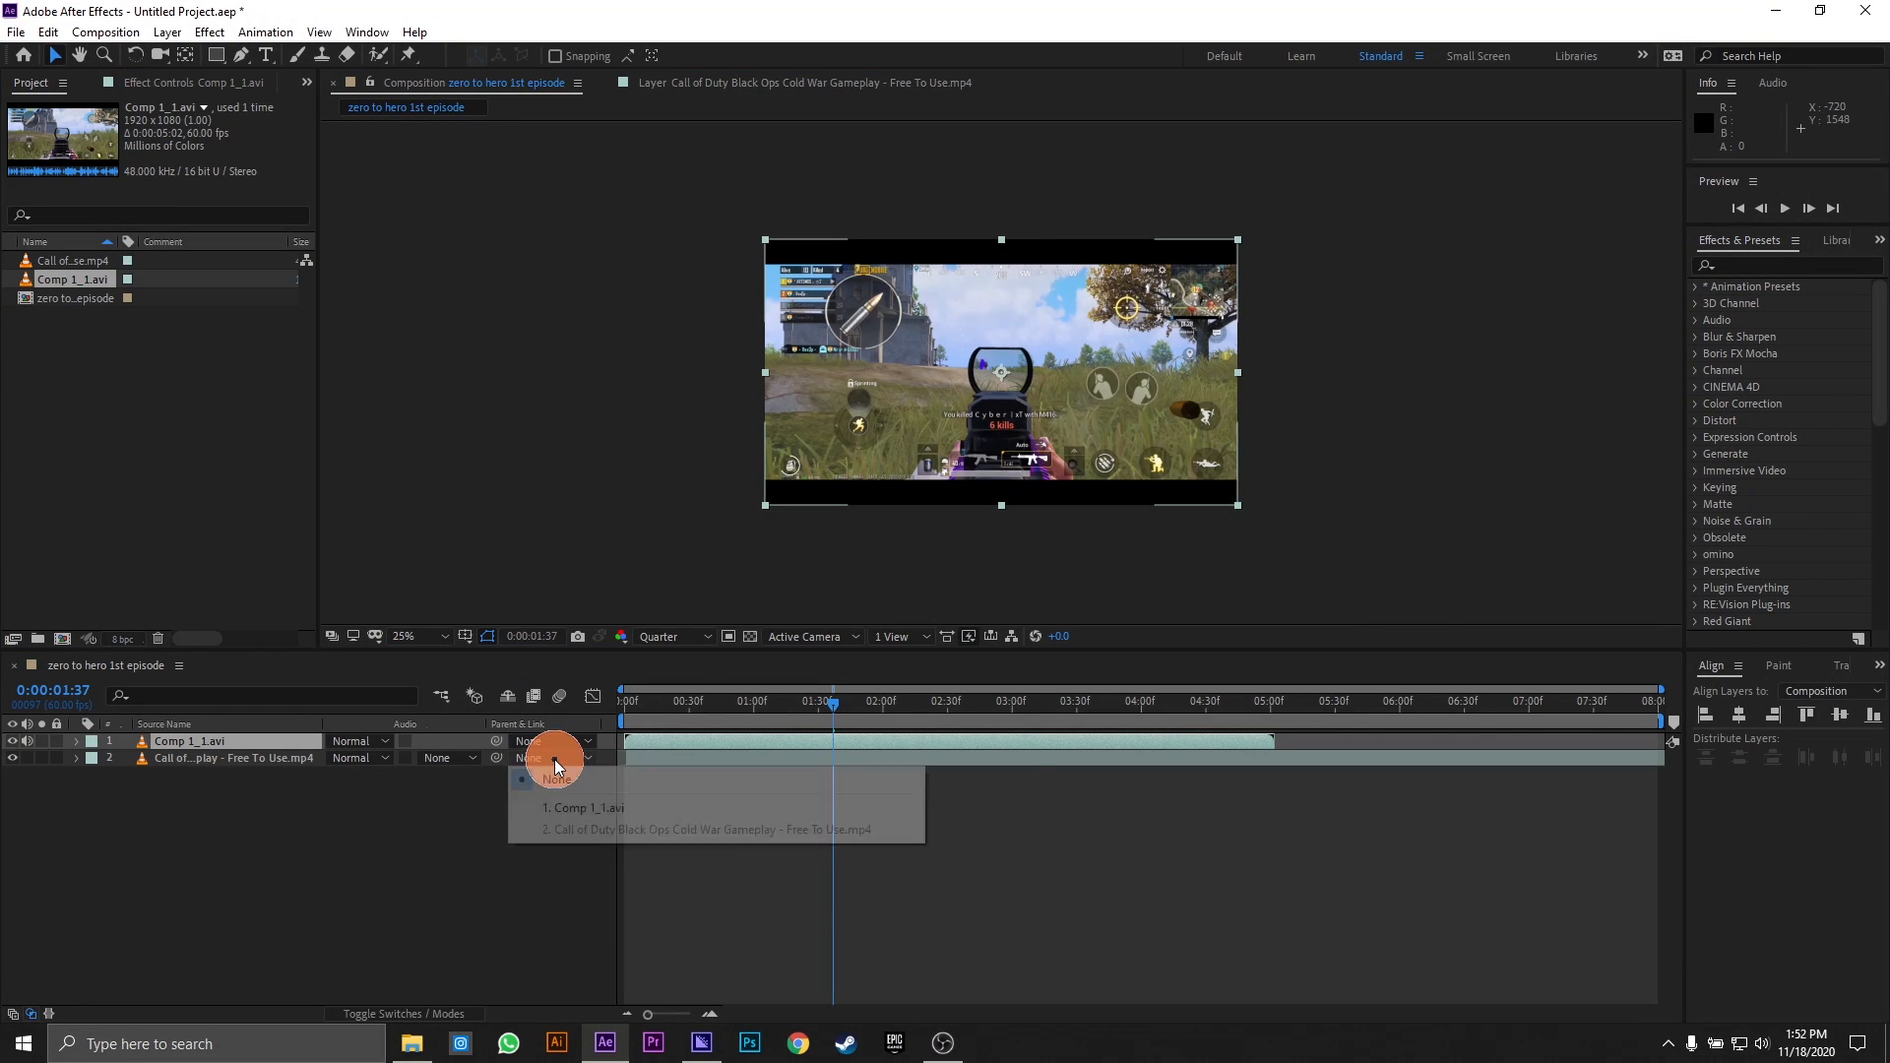
left_click(566, 808)
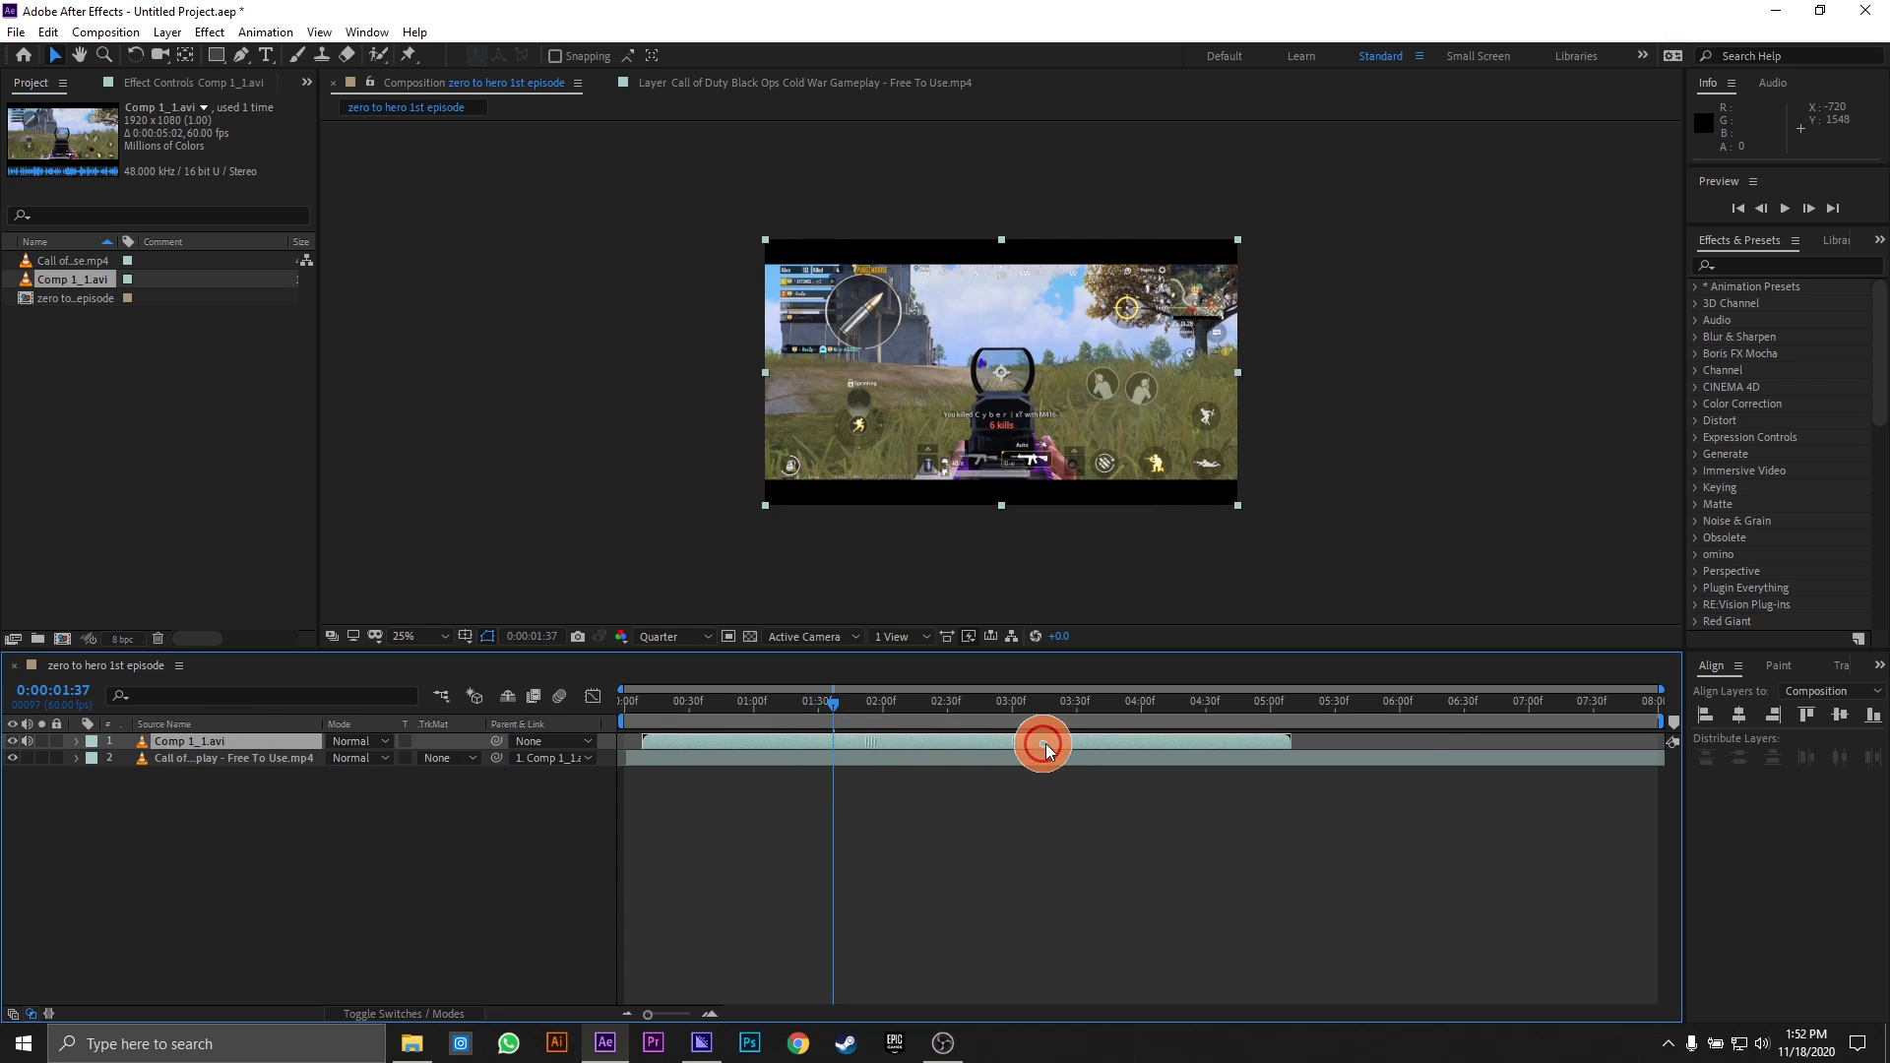
key("bracketleft")
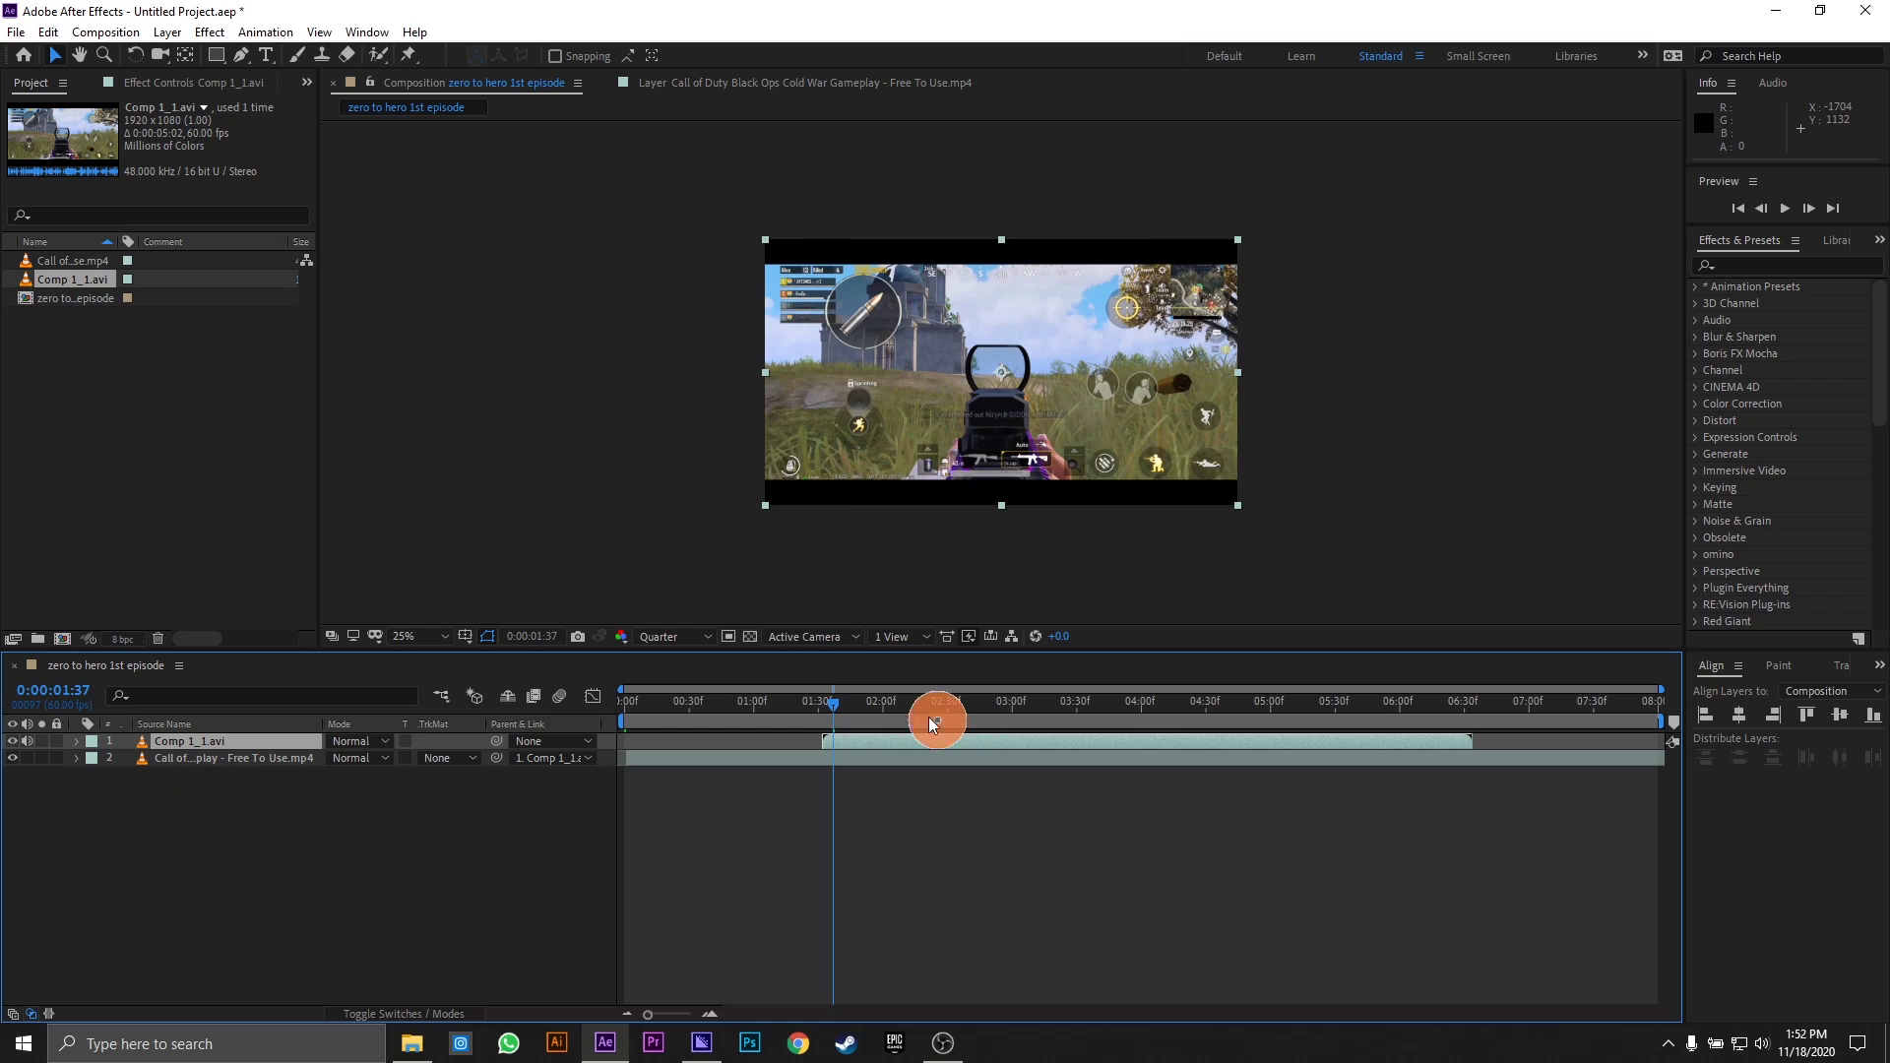
left_click_drag(825, 711, 797, 702)
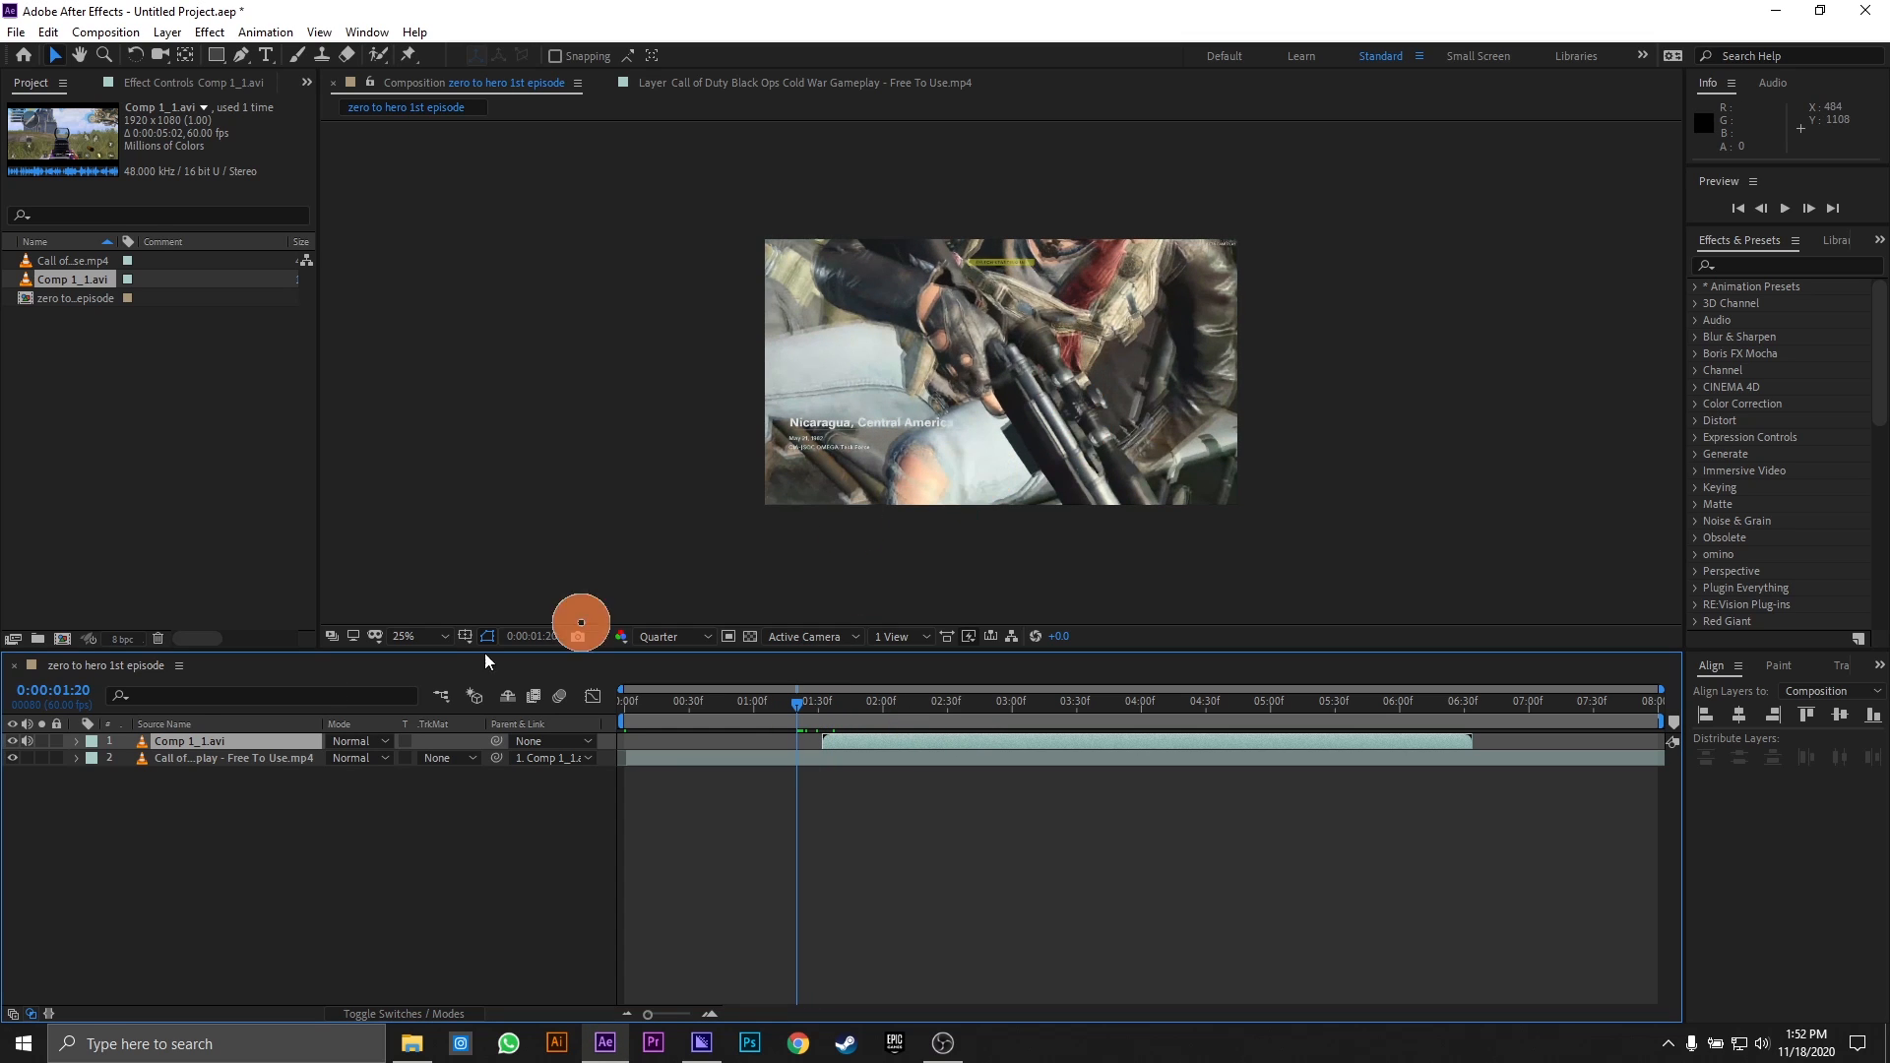
- Delete the Comp 1_1.avi layer from the timeline and move the current time to 0:00:01:41
left_click(179, 757)
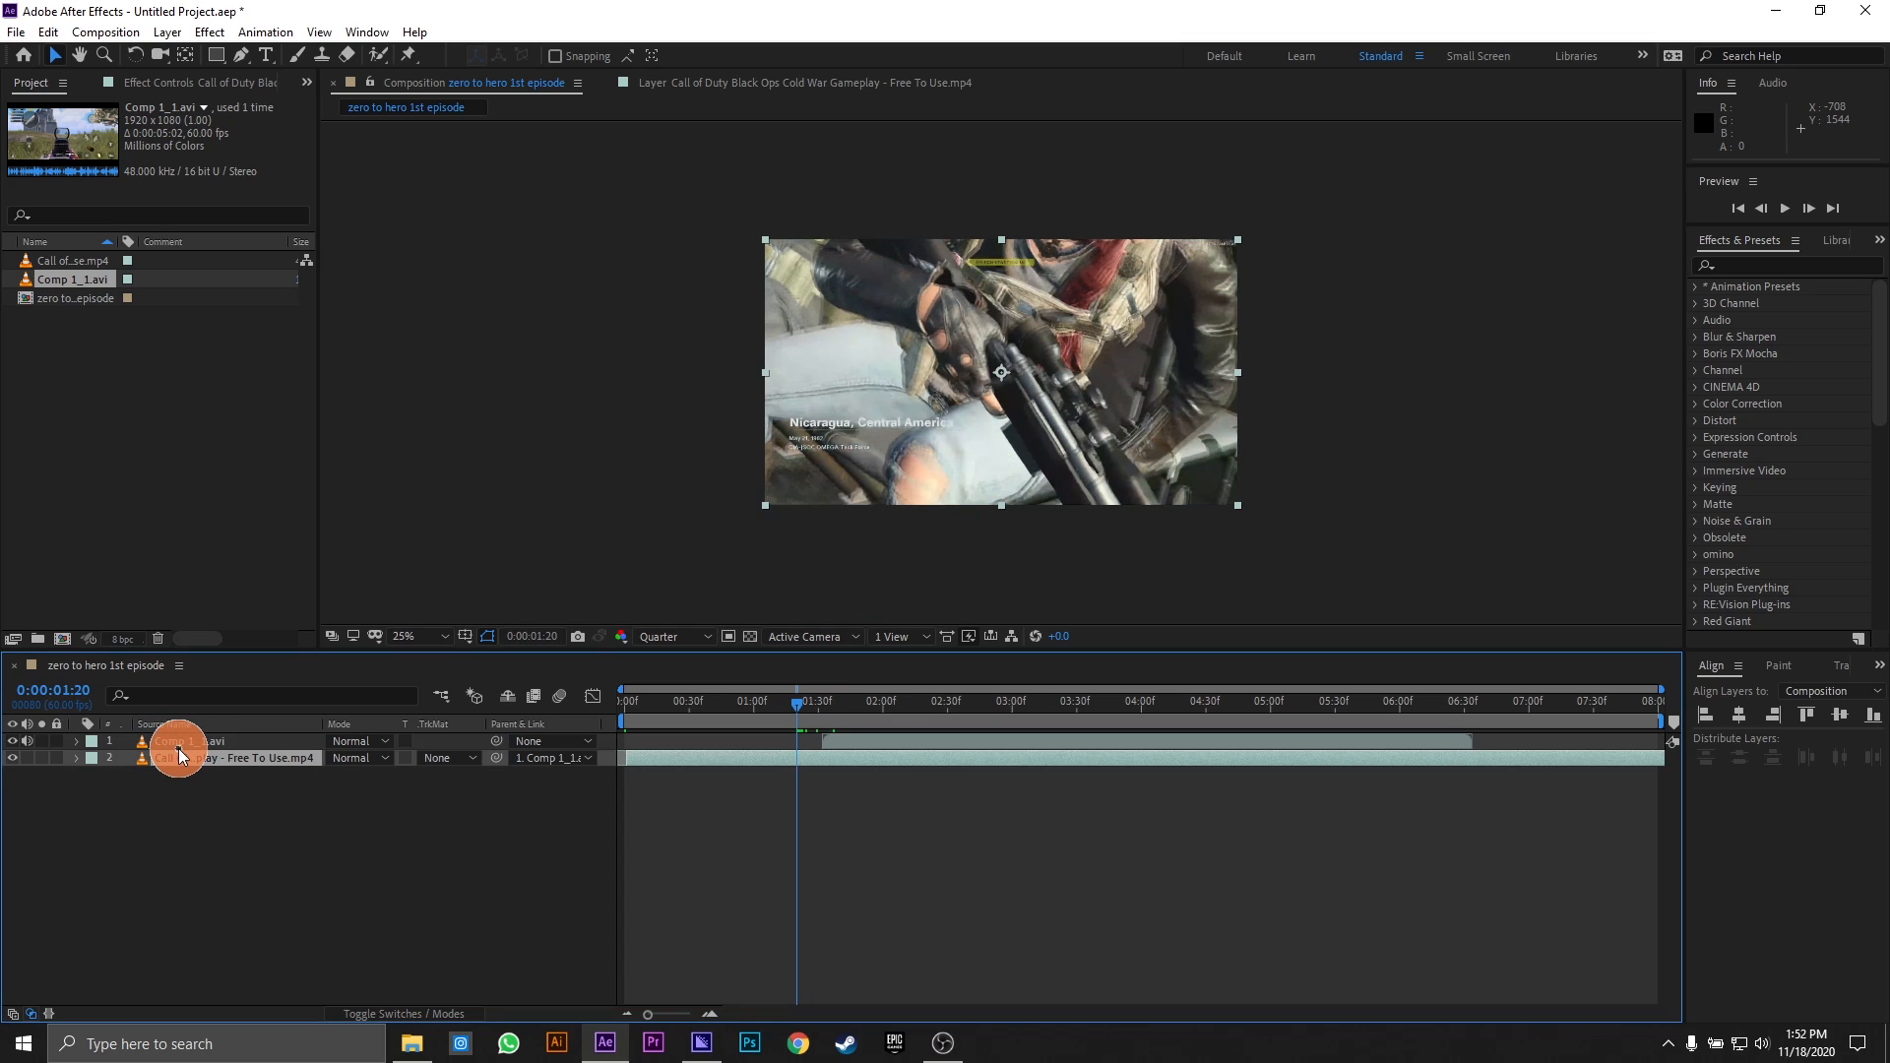
left_click(186, 747)
key("Delete")
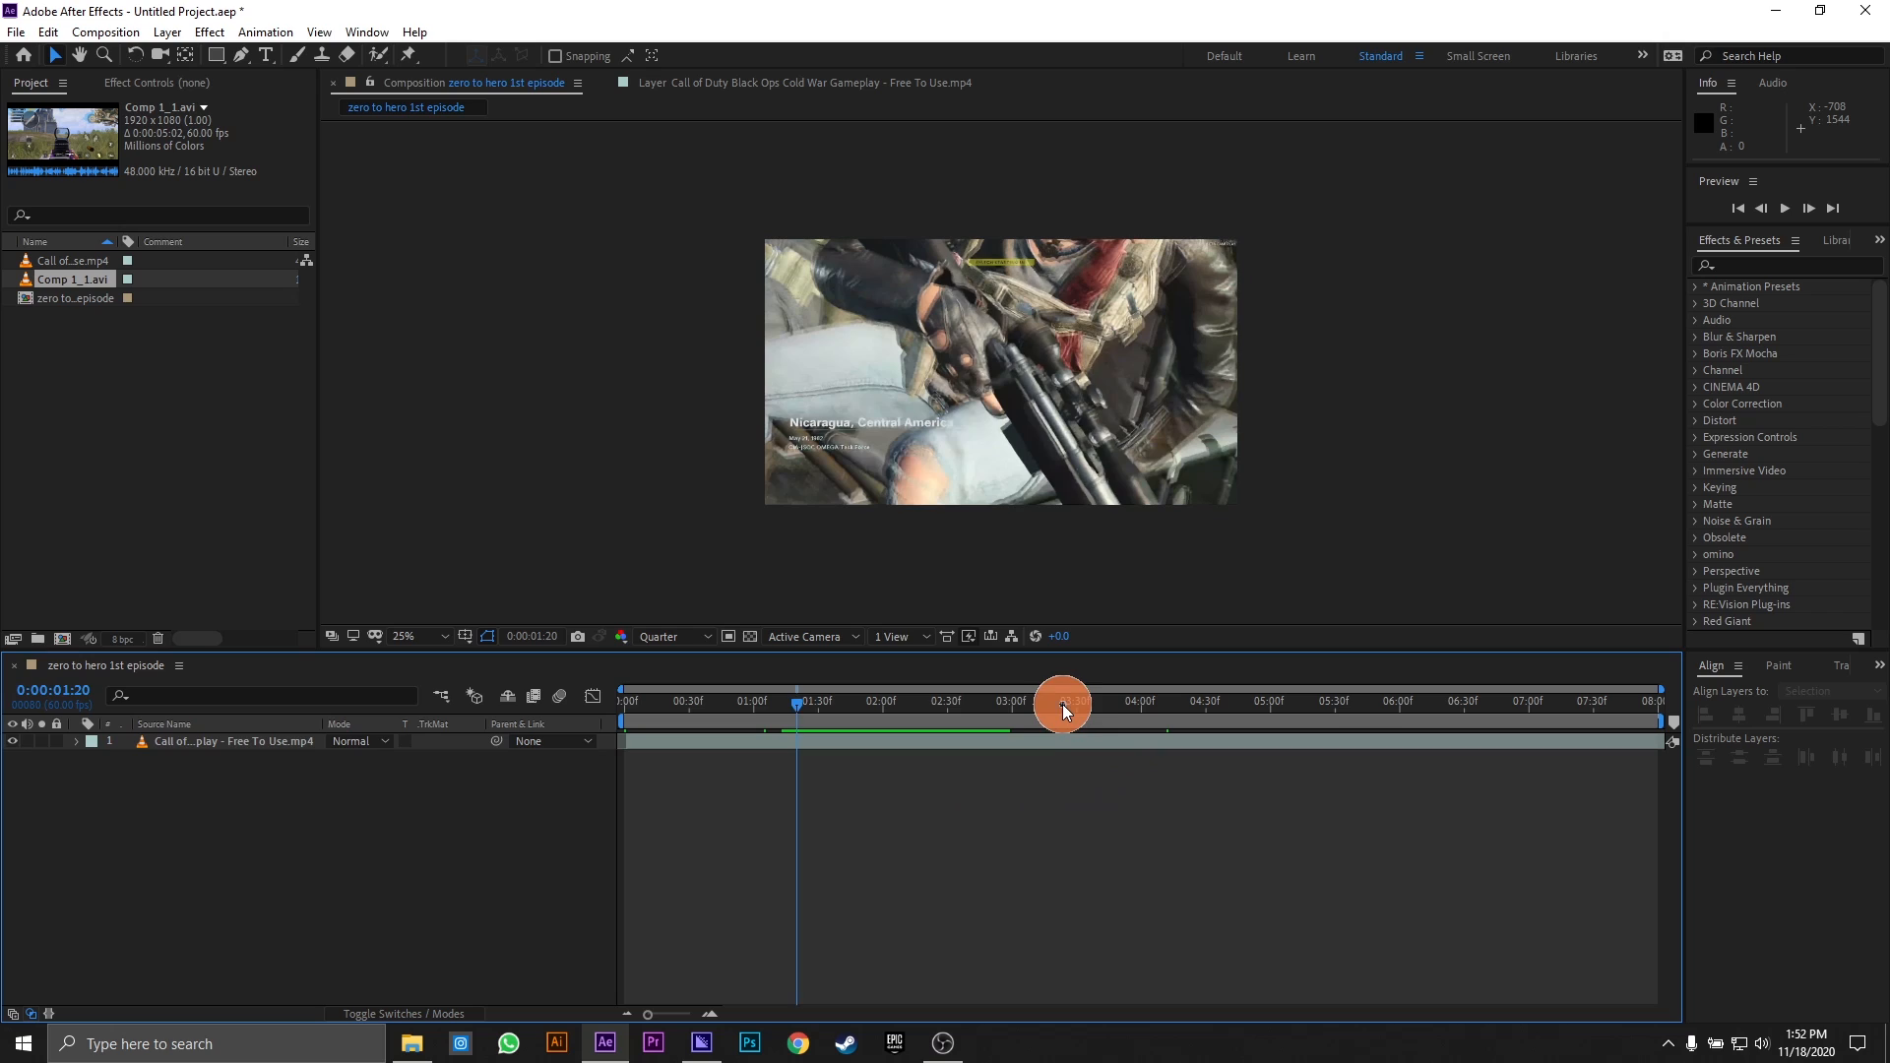
left_click_drag(1059, 705, 843, 705)
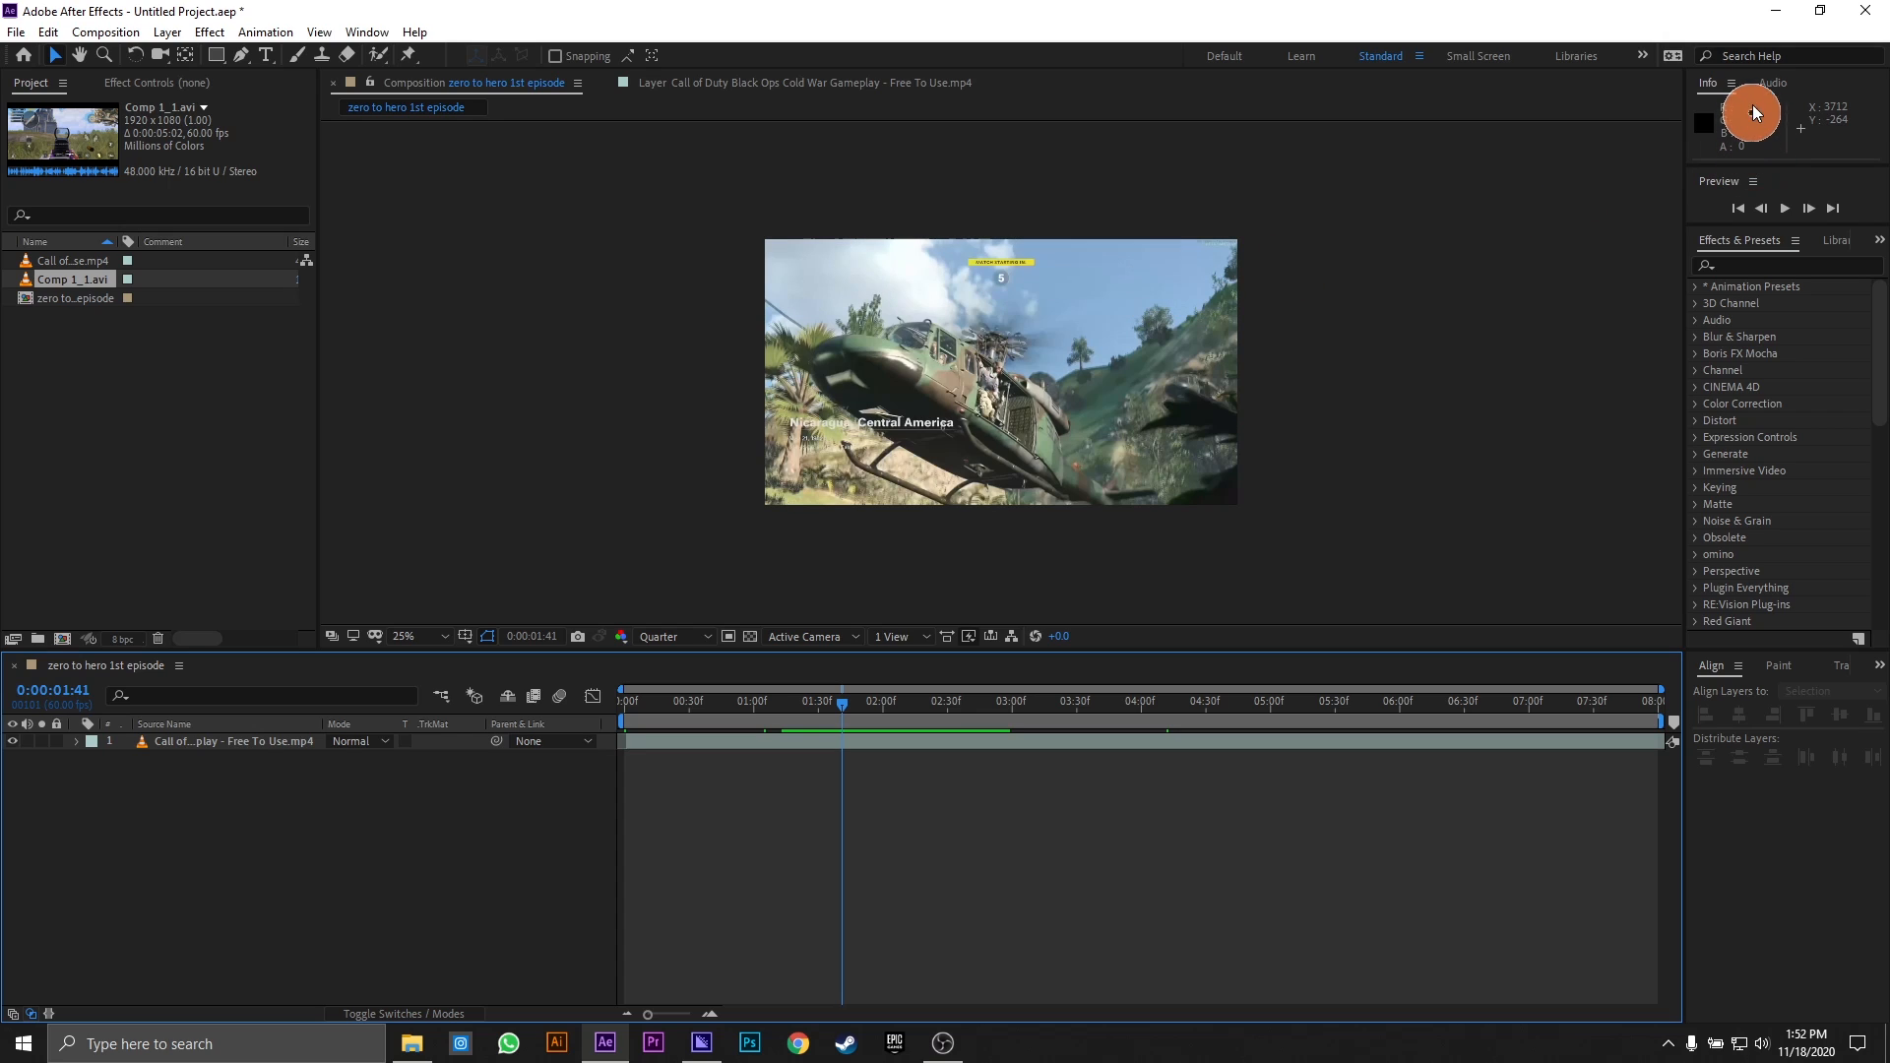
- Reveal the audio levels and enlarge the playback control area, and briefly play the footage
left_click(1775, 84)
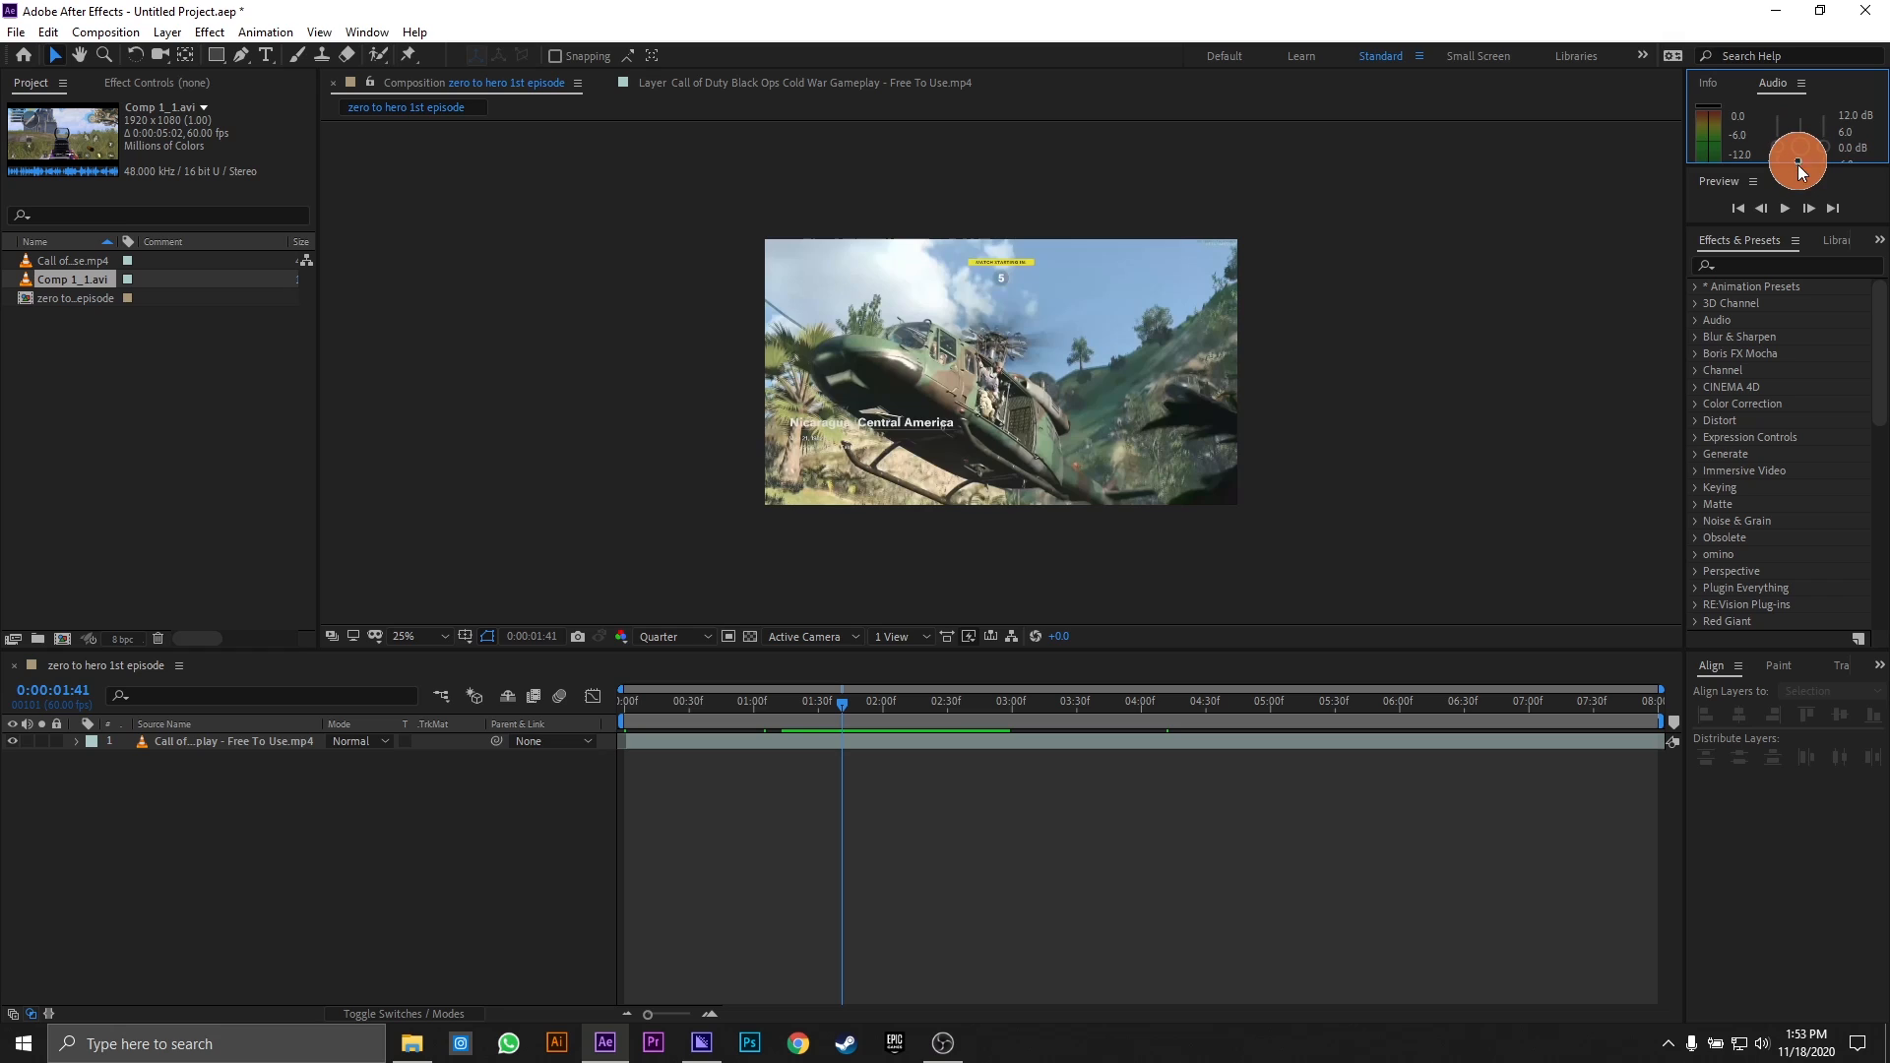
left_click_drag(1798, 163, 1859, 201)
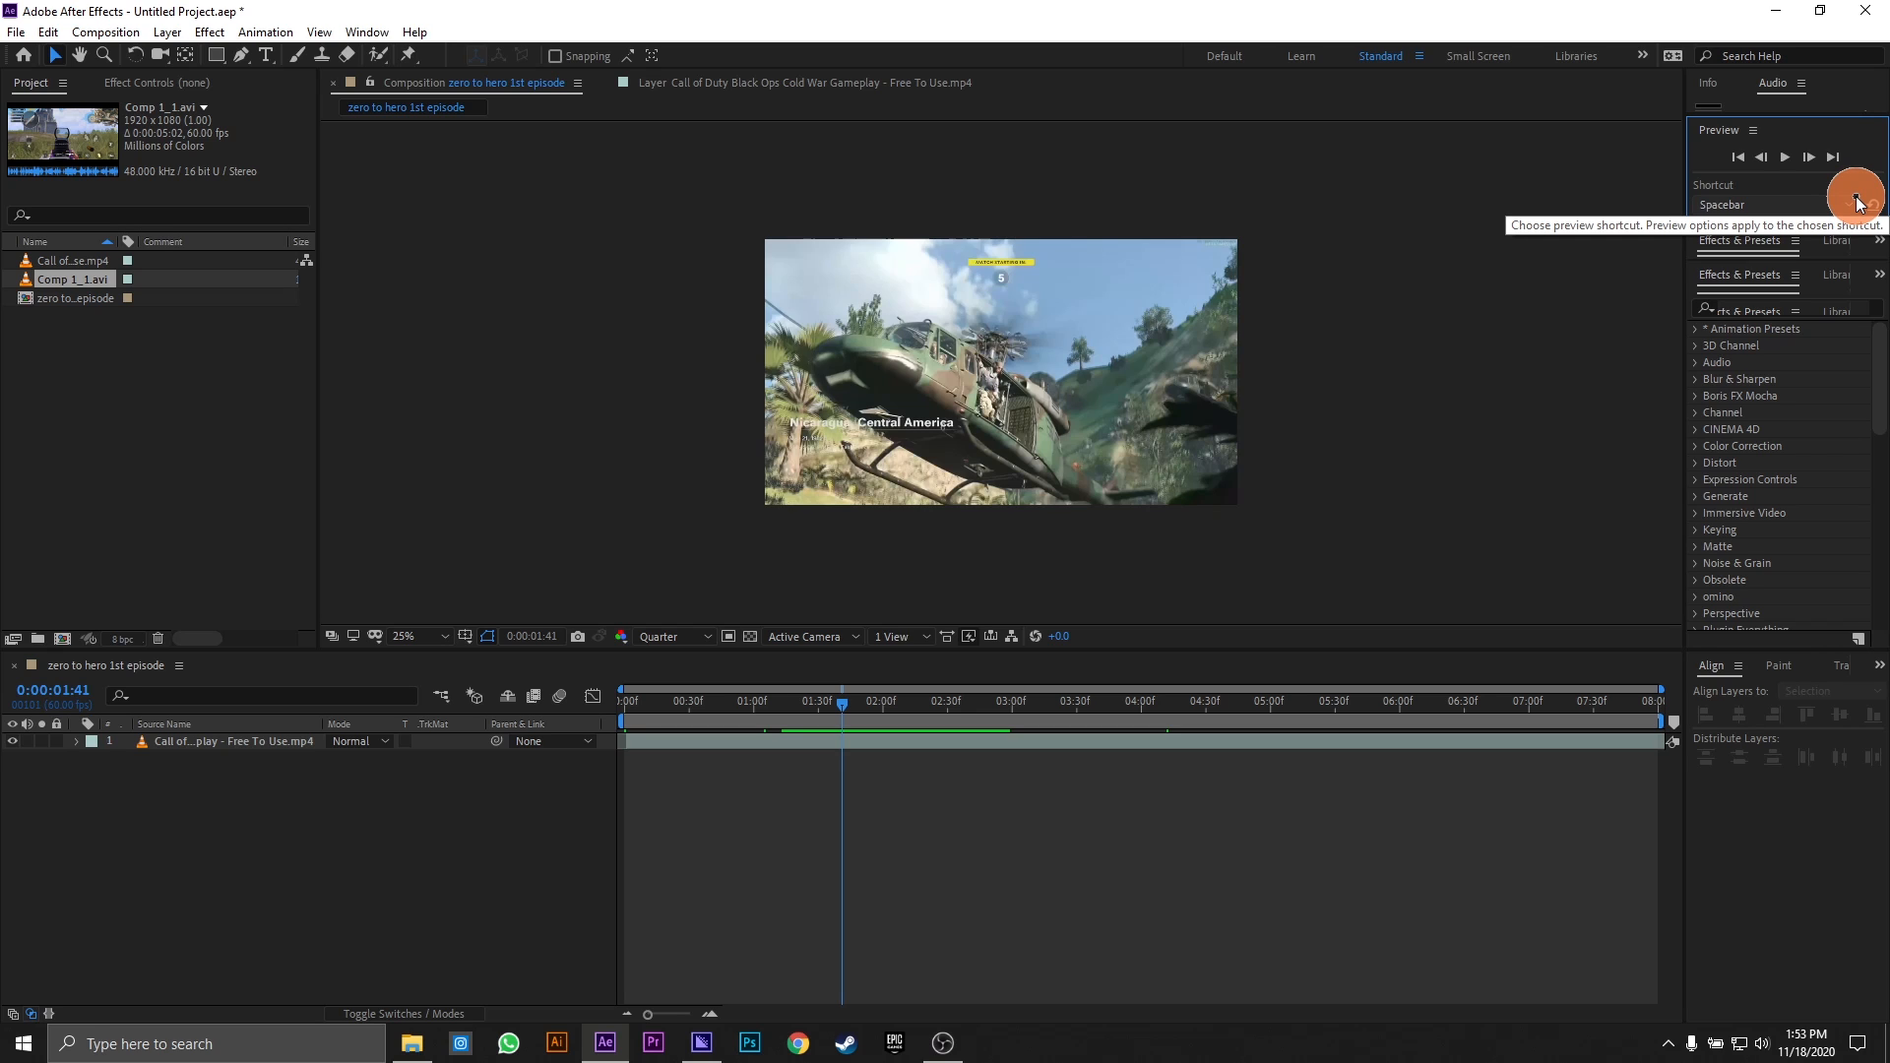
key("space")
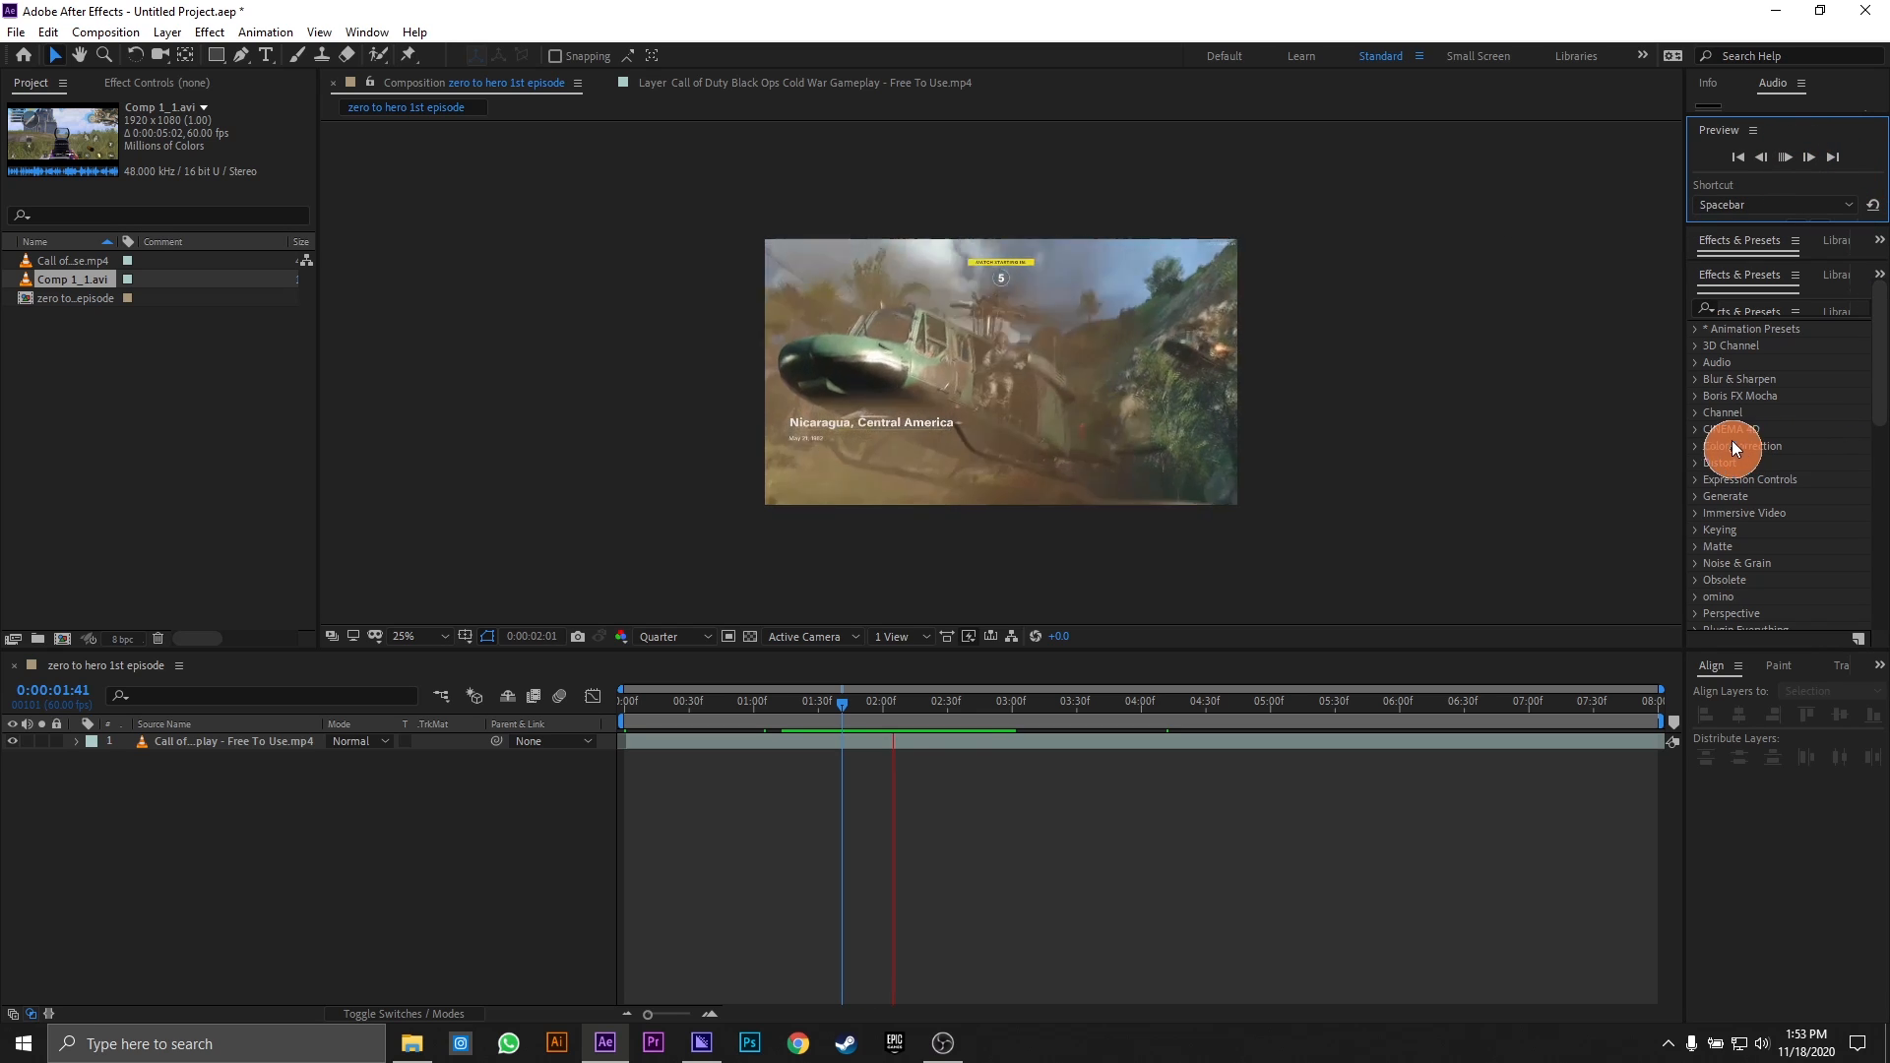
left_click(1782, 159)
- Step the footage forward one frame at a time to 0:00:03:03
left_click(1816, 155)
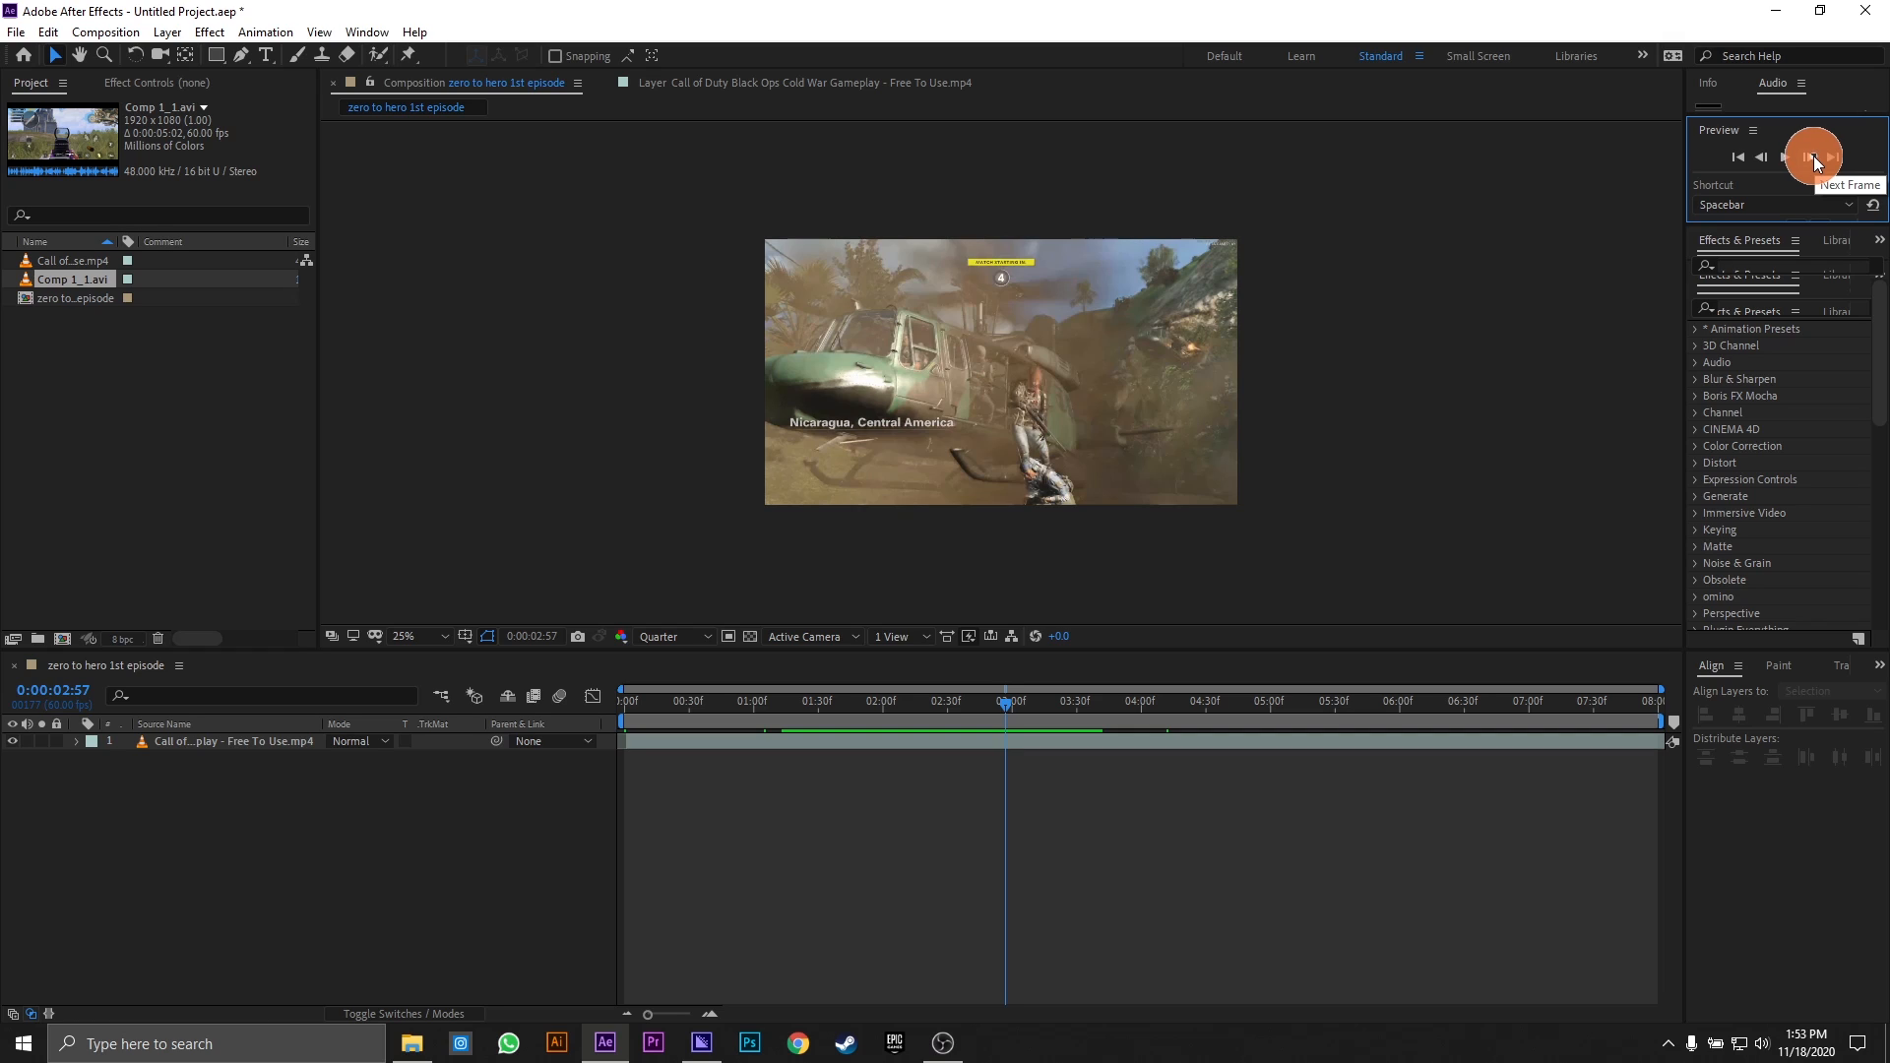
left_click(1813, 156)
left_click(1812, 156)
left_click(1812, 156)
left_click(1812, 156)
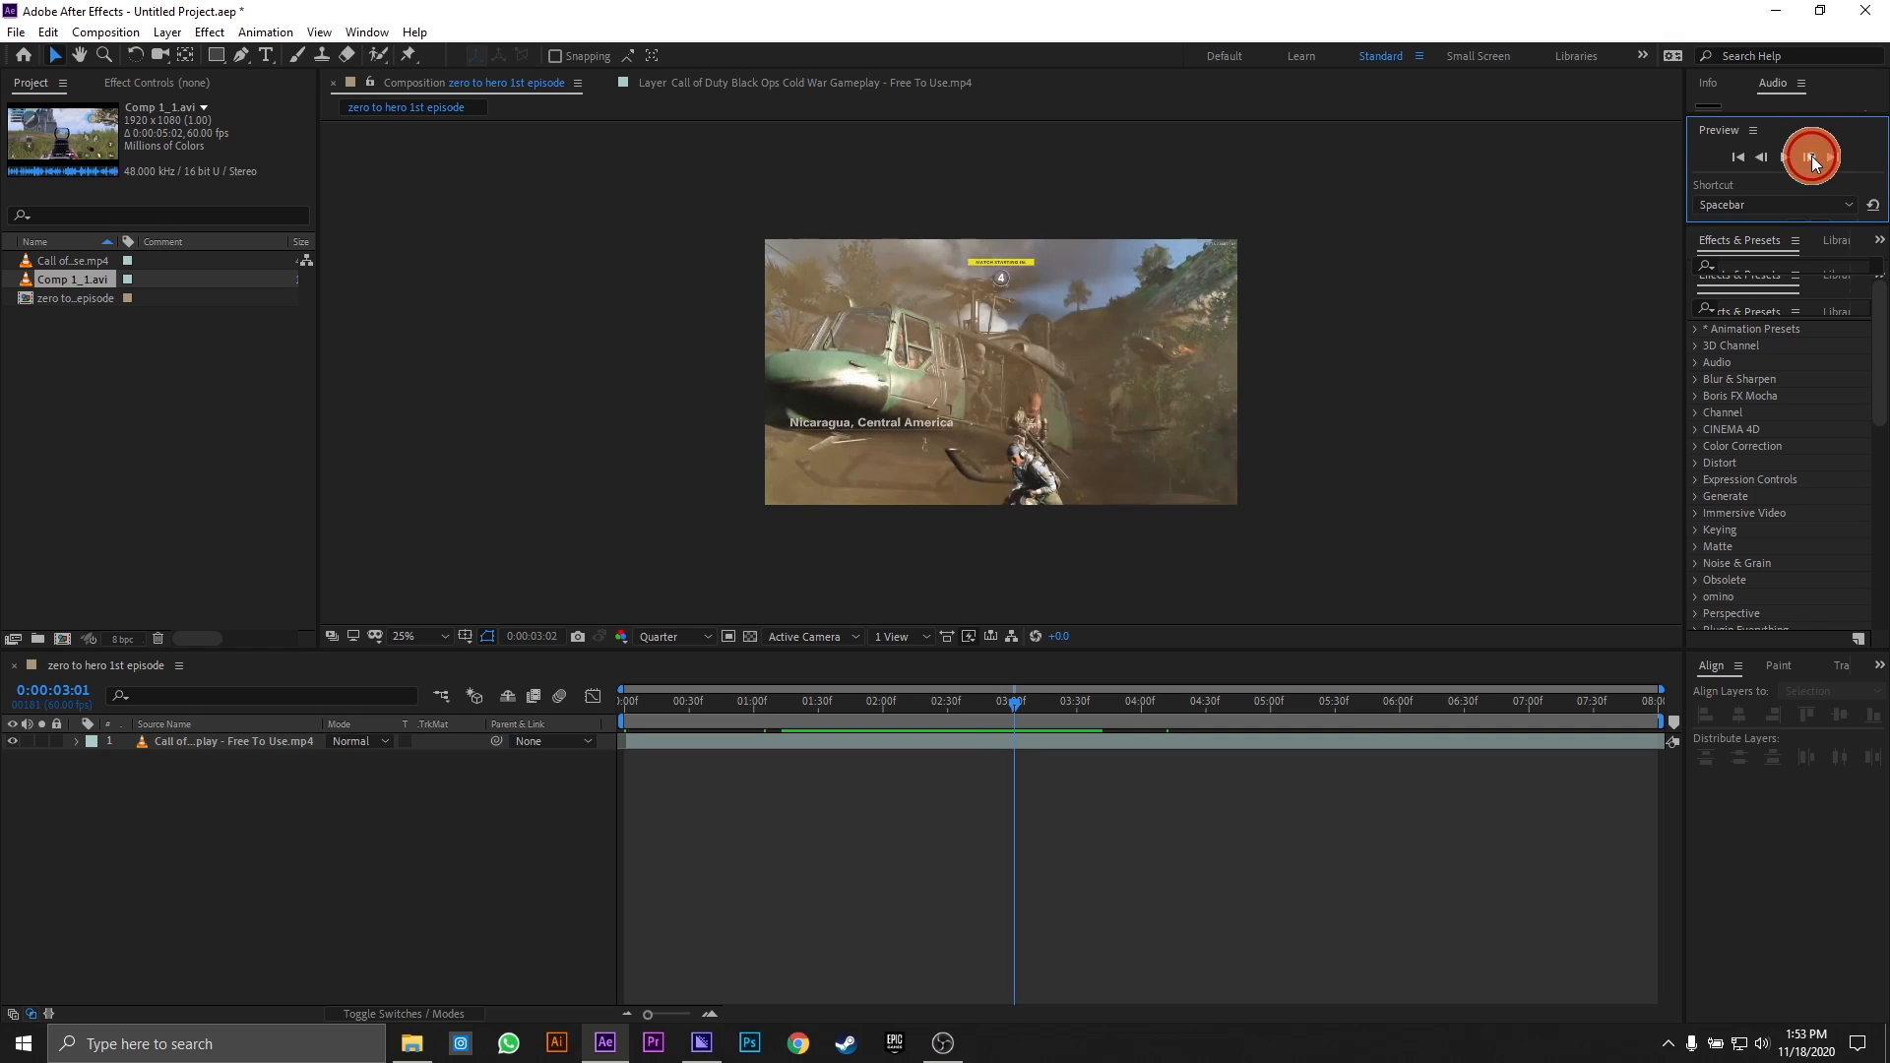
left_click(1812, 156)
left_click(1811, 155)
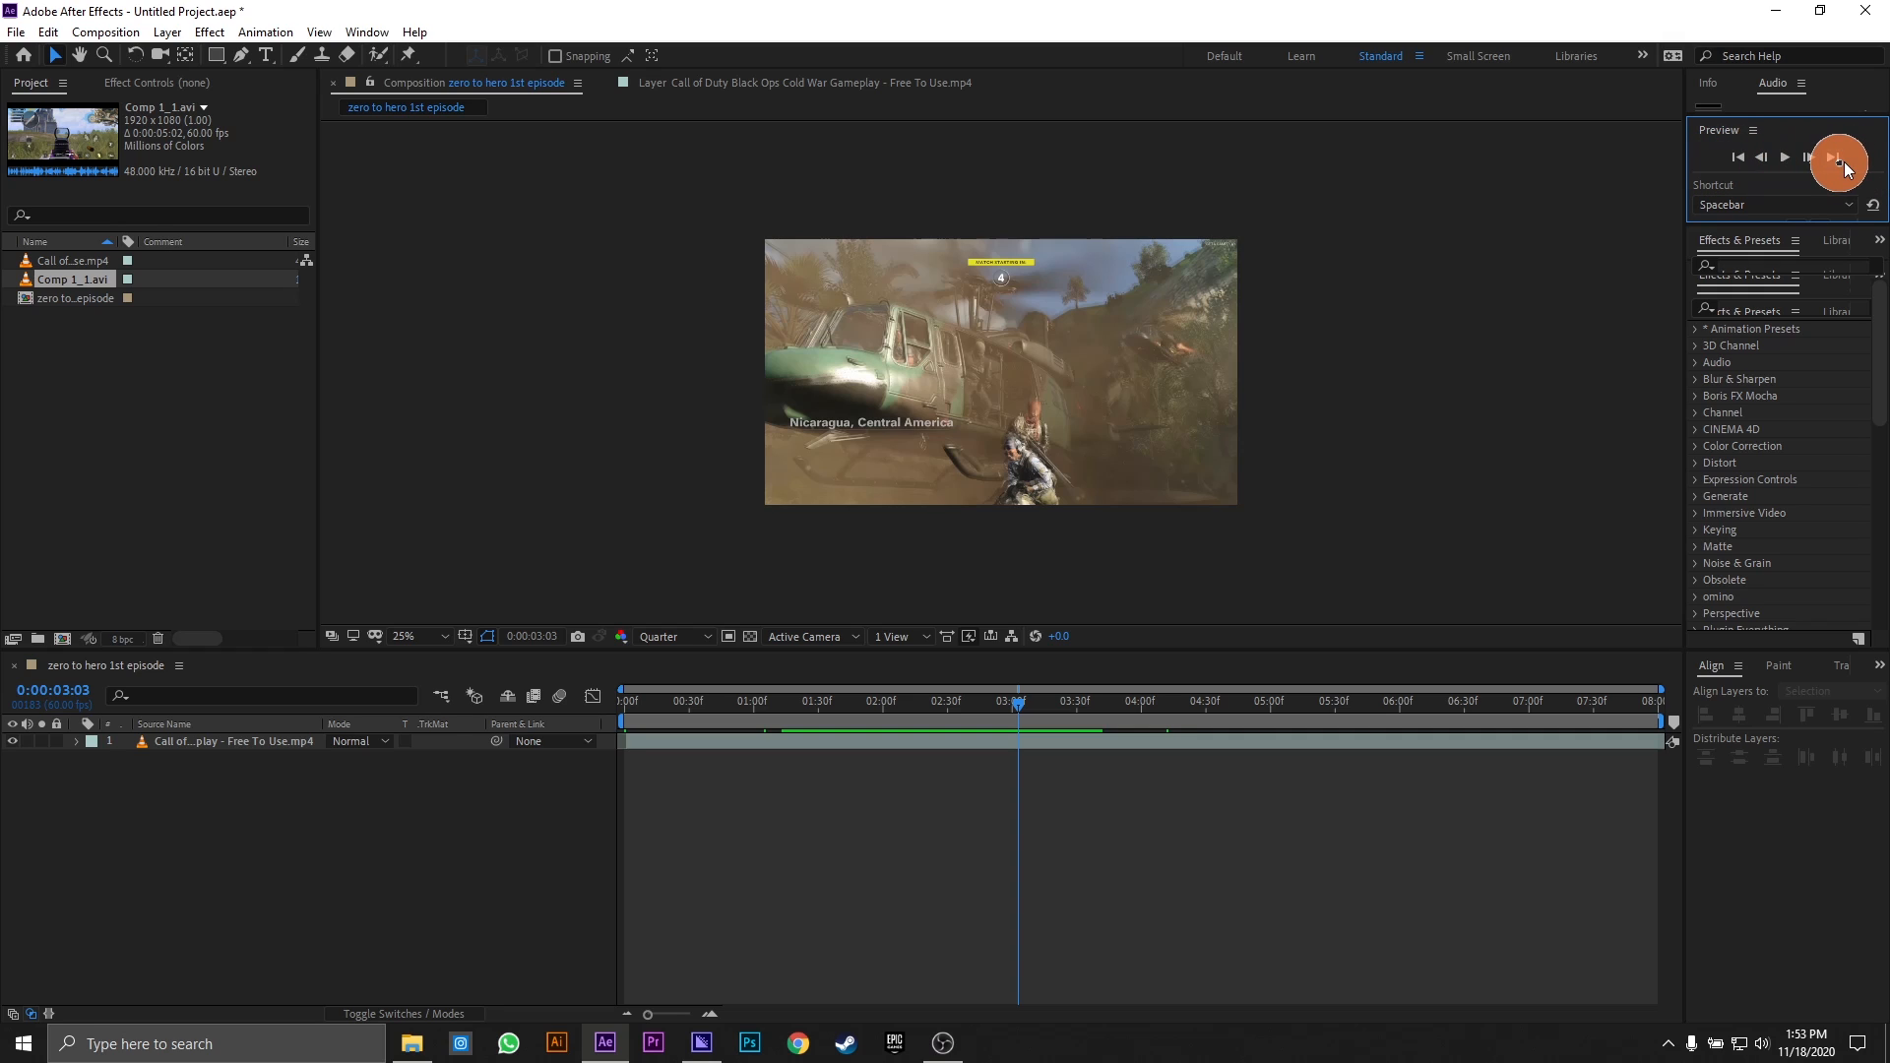
- Jump between the composition's last and first frames, and set the current time to 0:00:03:33
left_click(1845, 157)
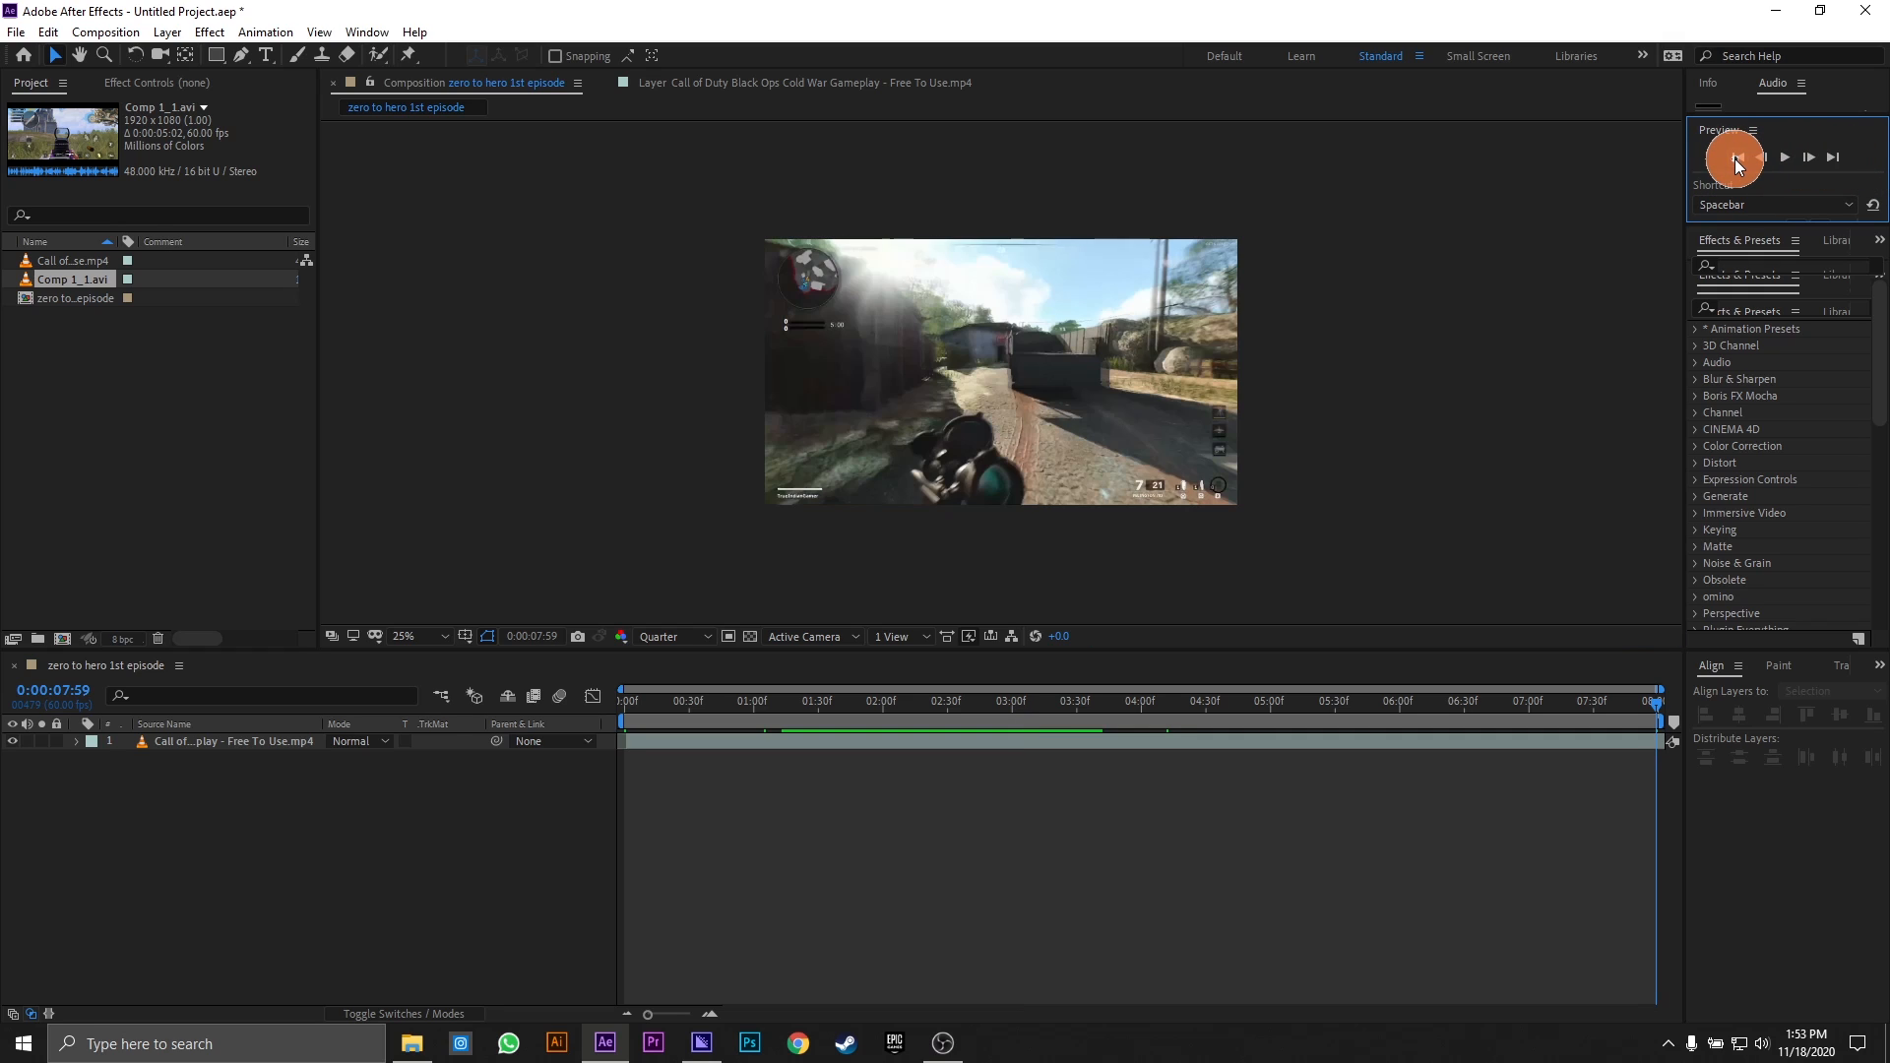
left_click(1735, 158)
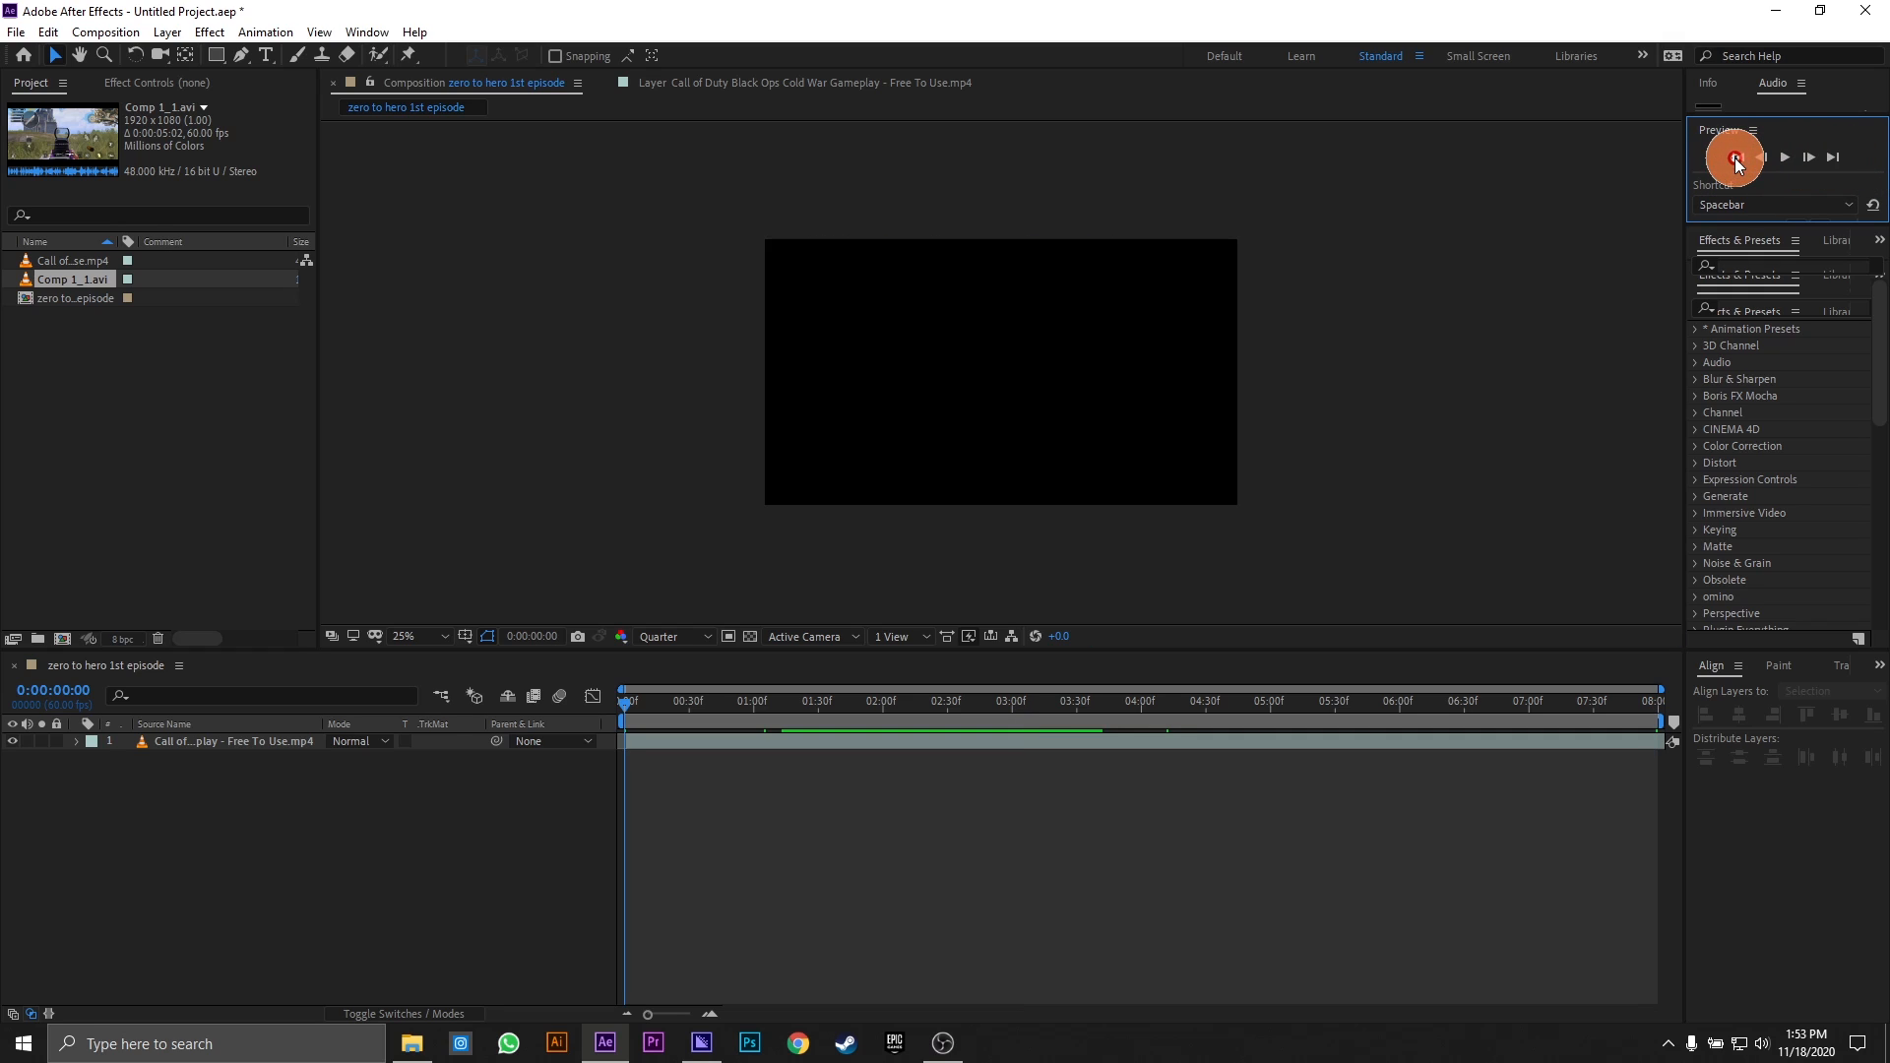
left_click(1834, 155)
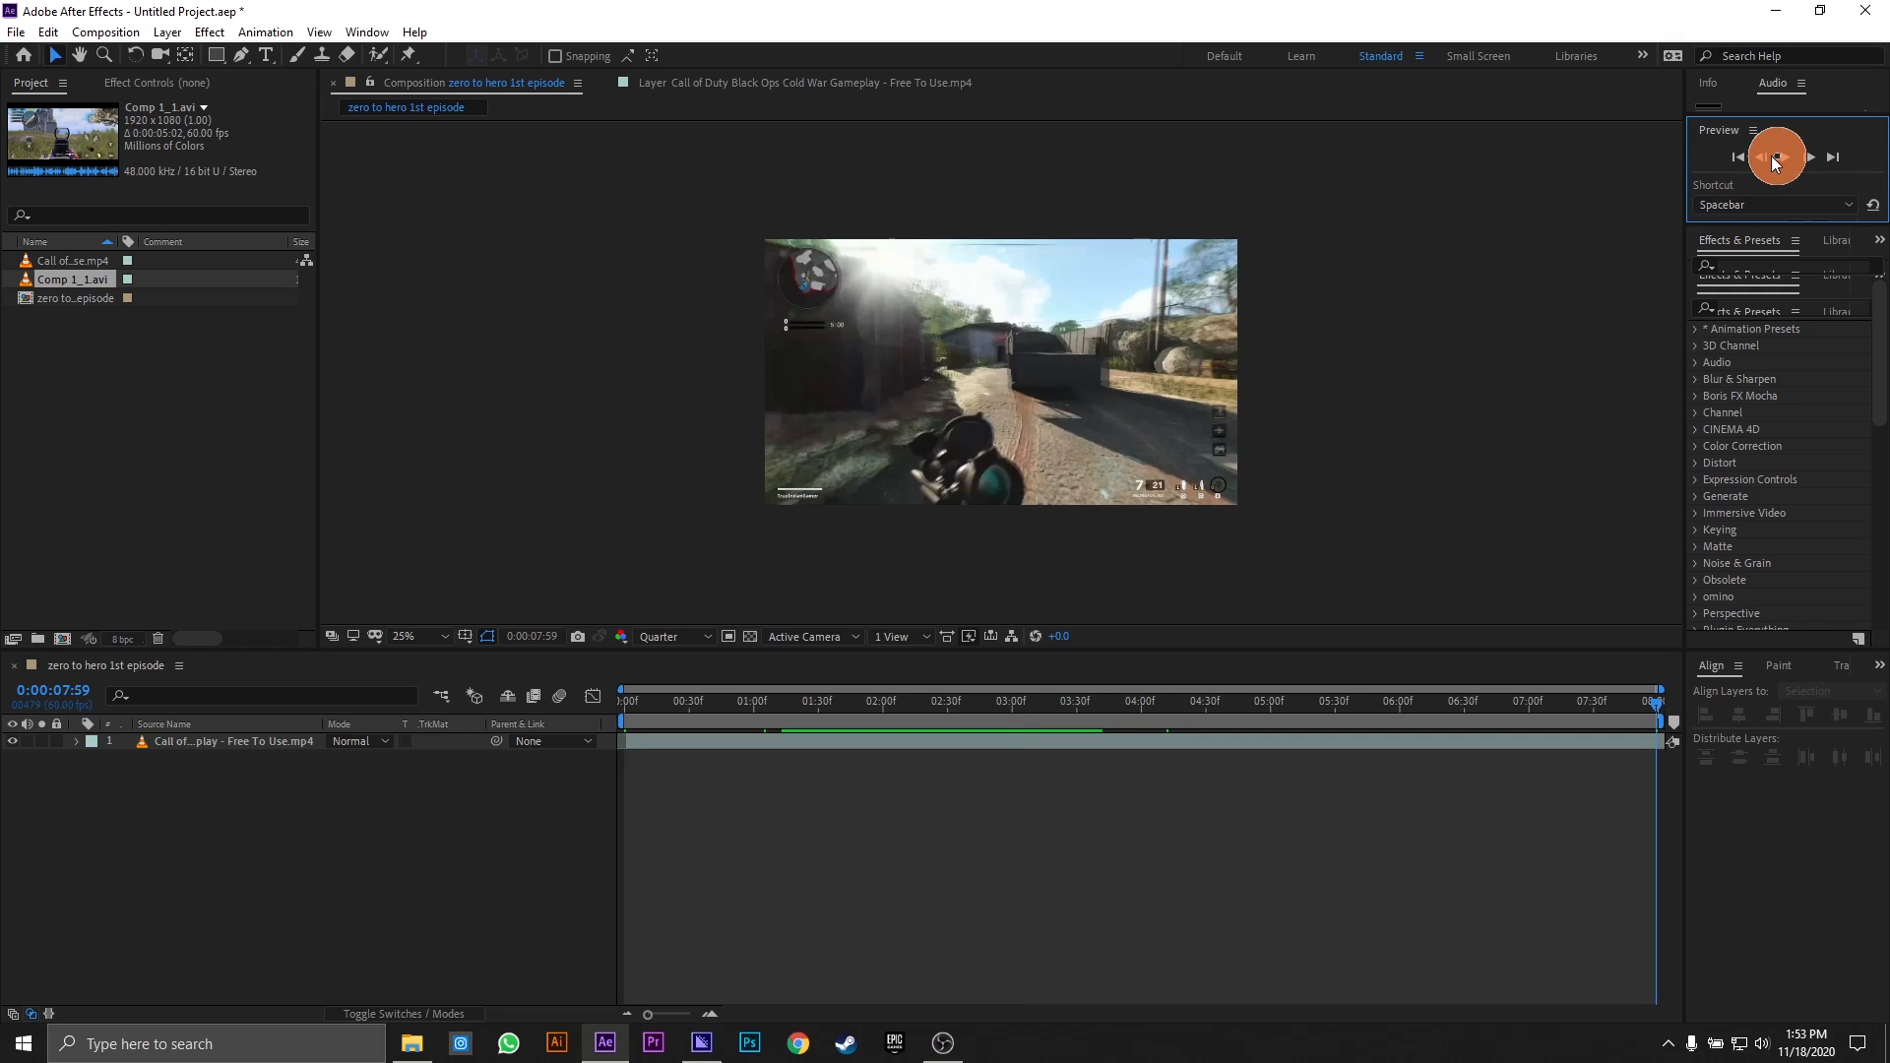
left_click(1083, 703)
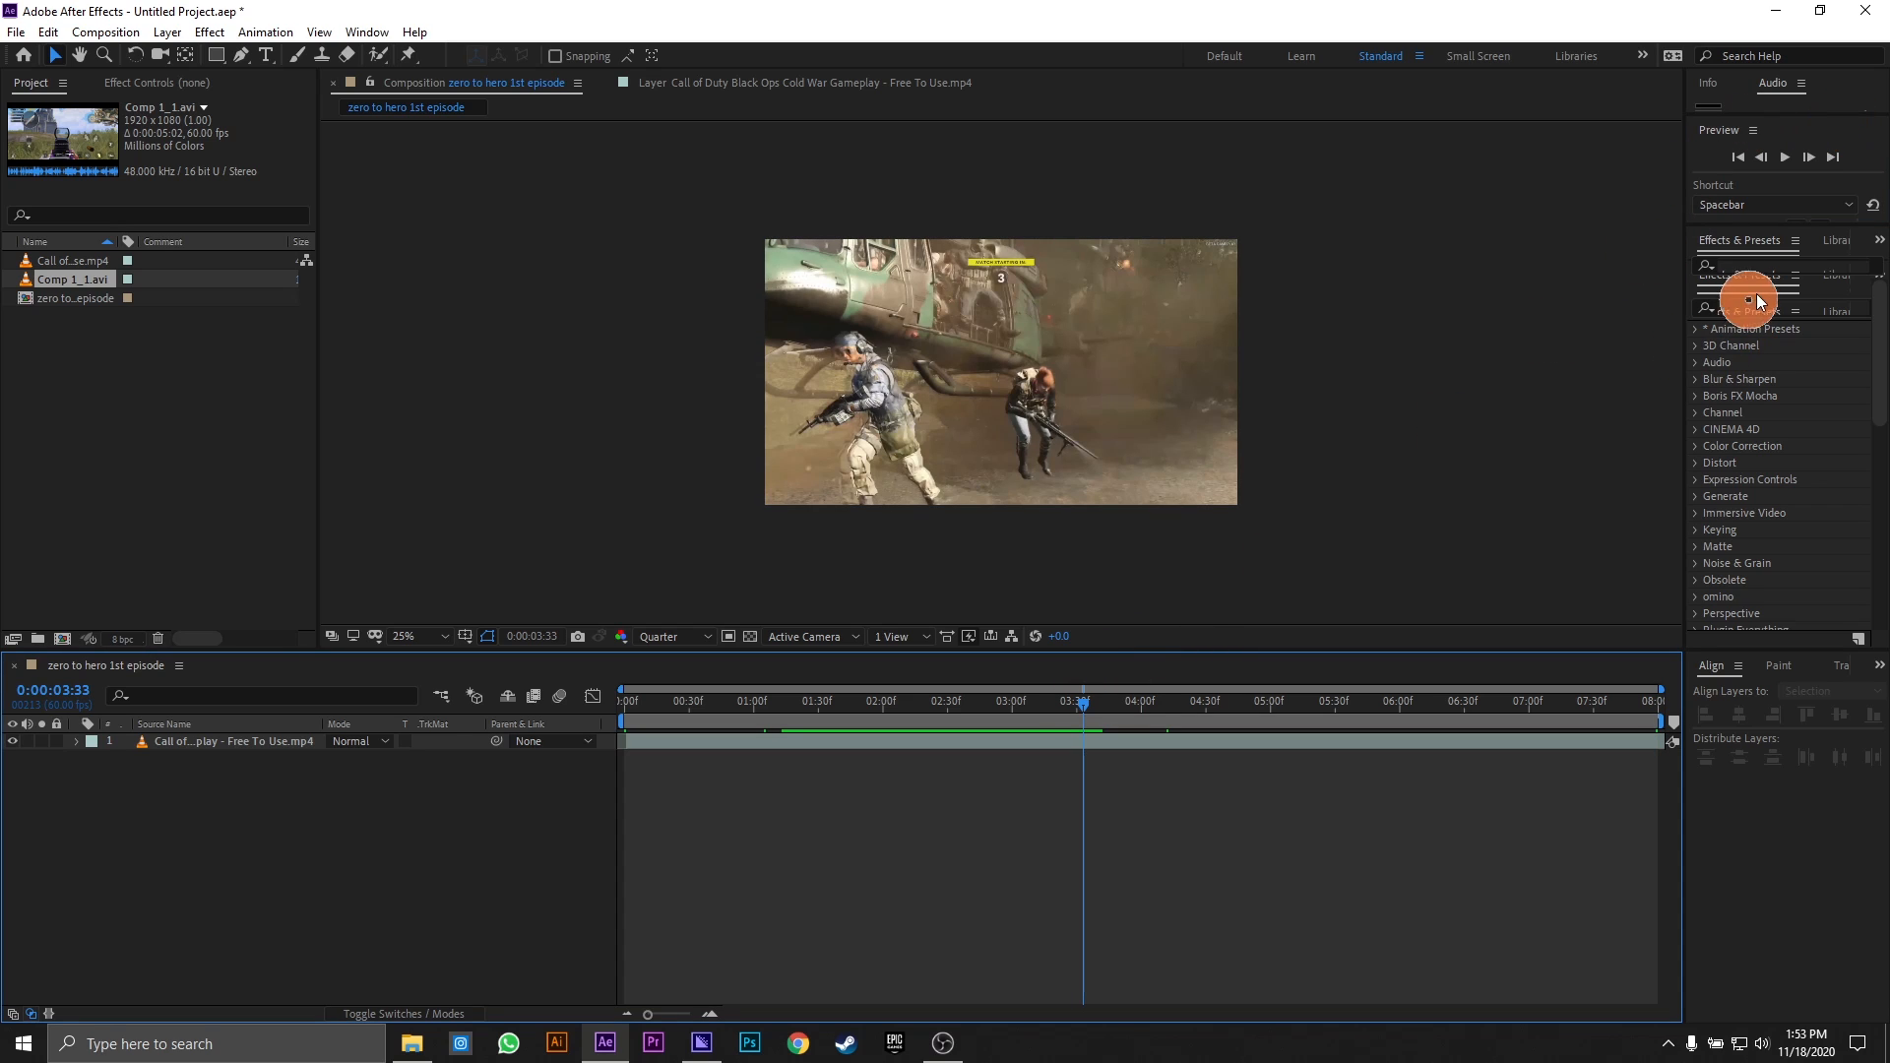
- Switch the workspace layout to All Panels
left_click(1758, 246)
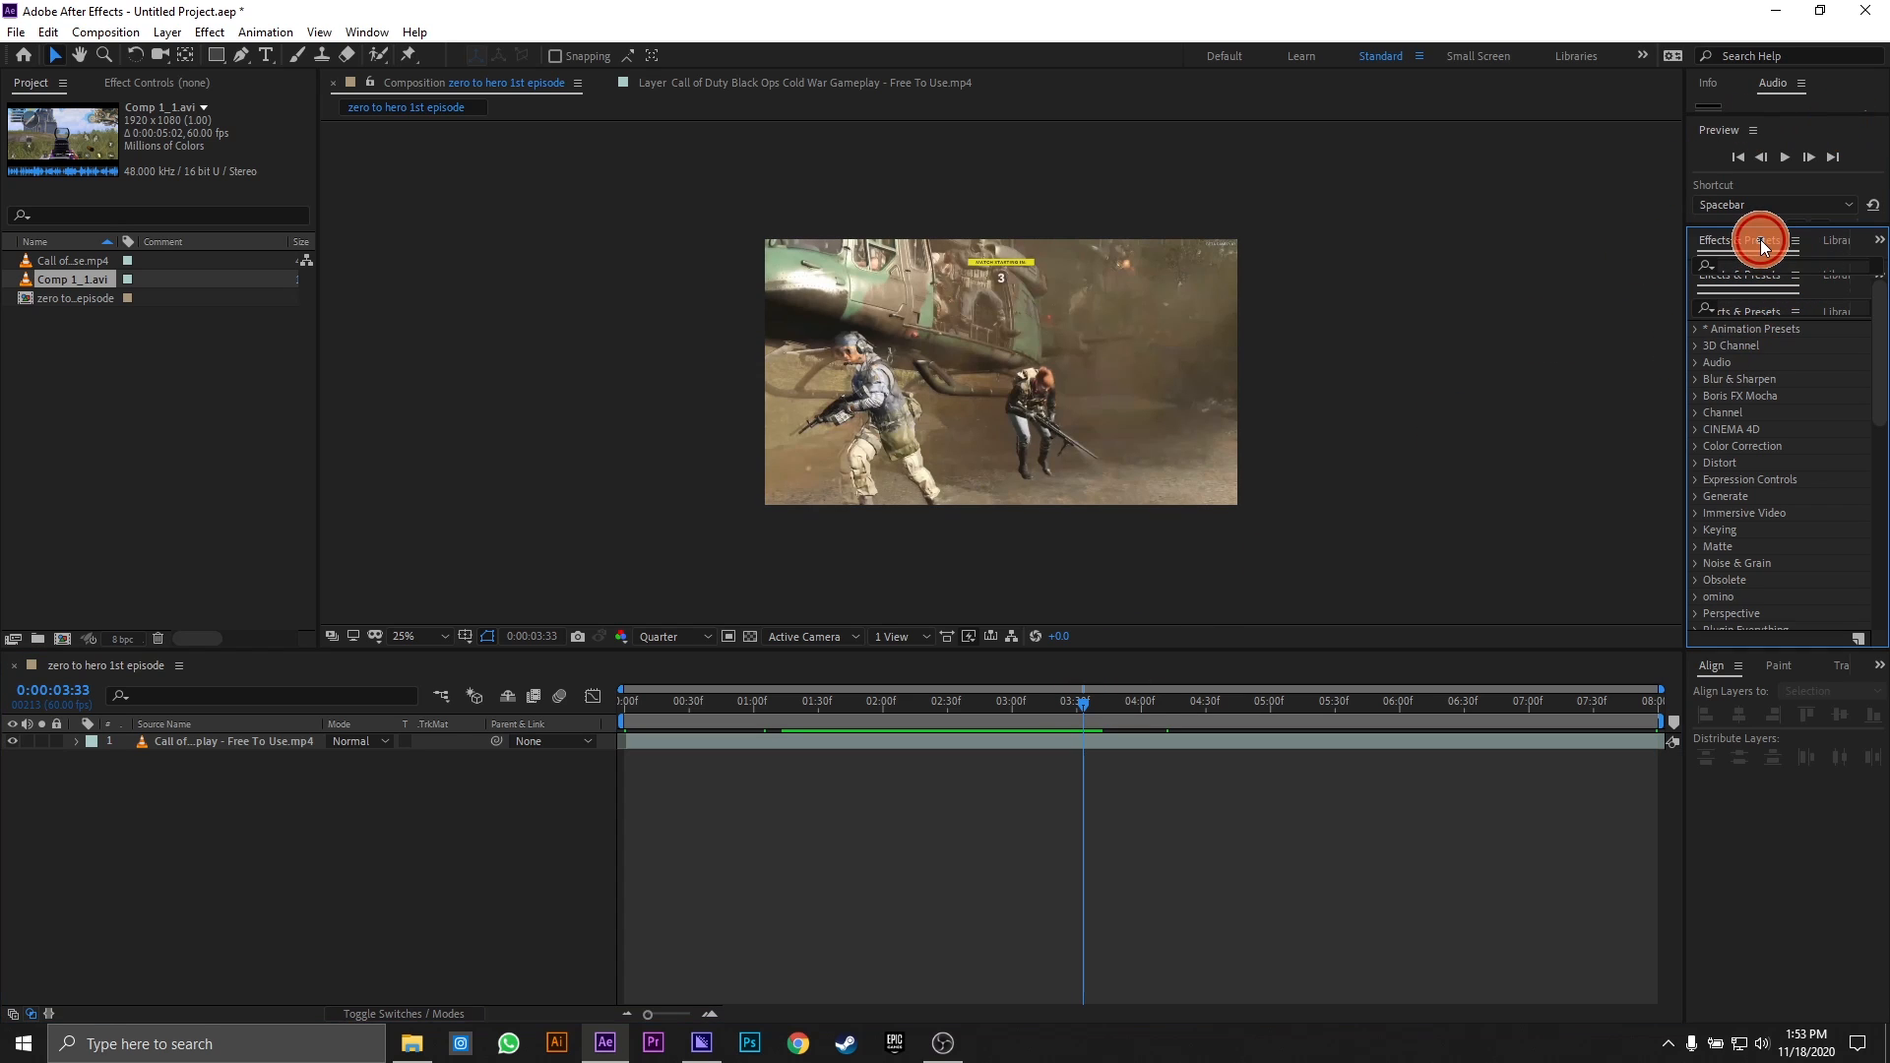
left_click(369, 32)
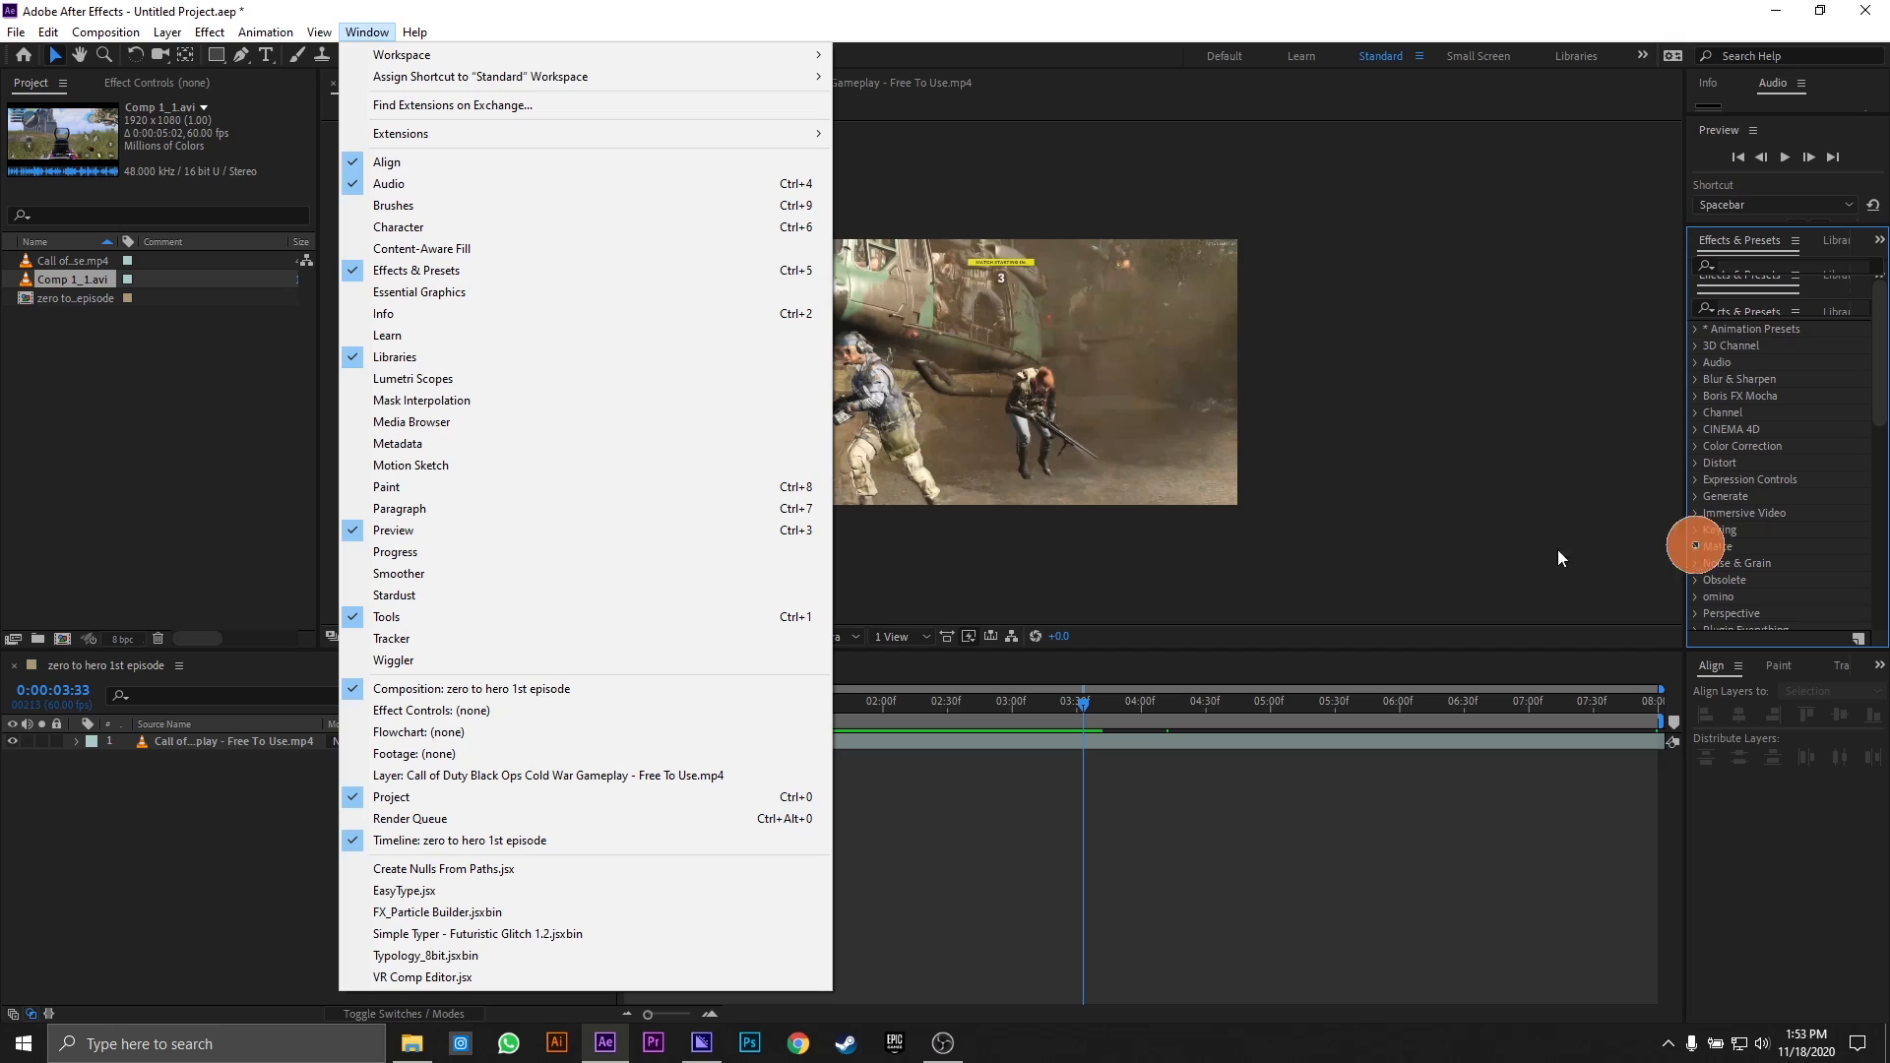
left_click(319, 32)
mouse_move(371, 32)
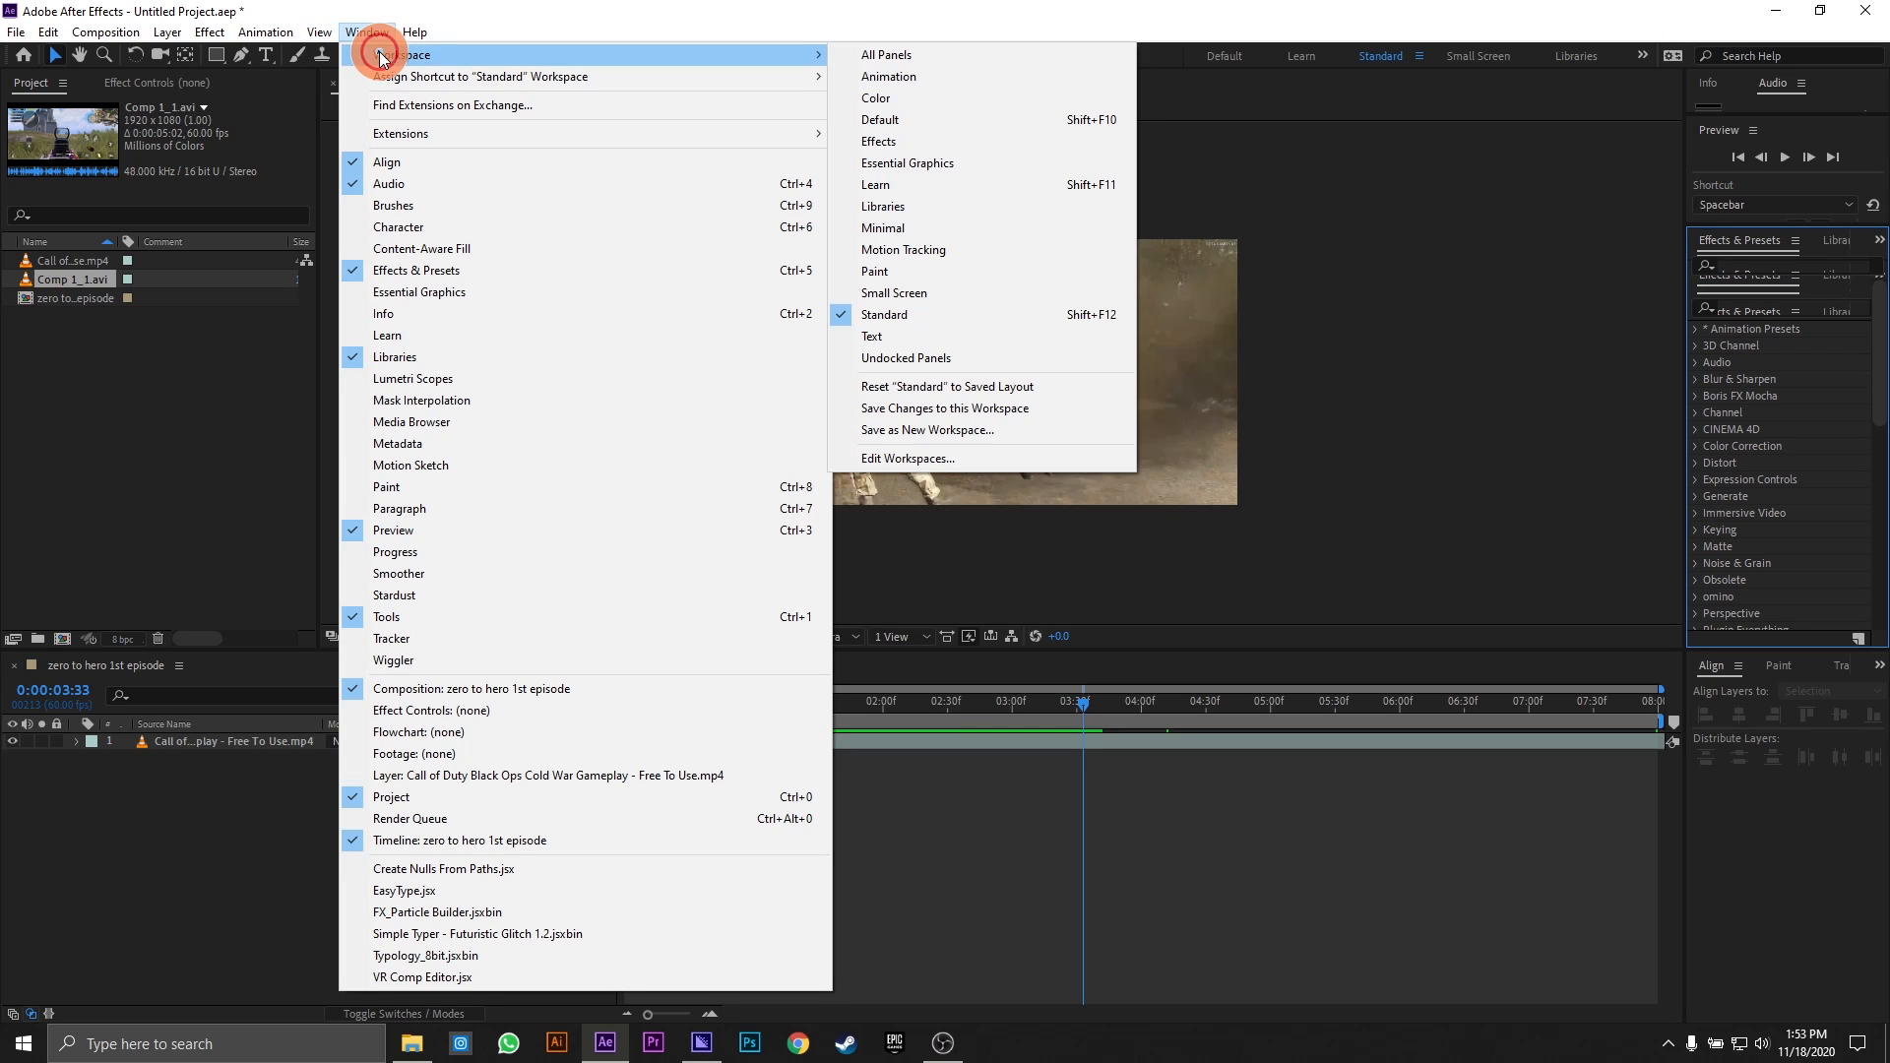
left_click(860, 56)
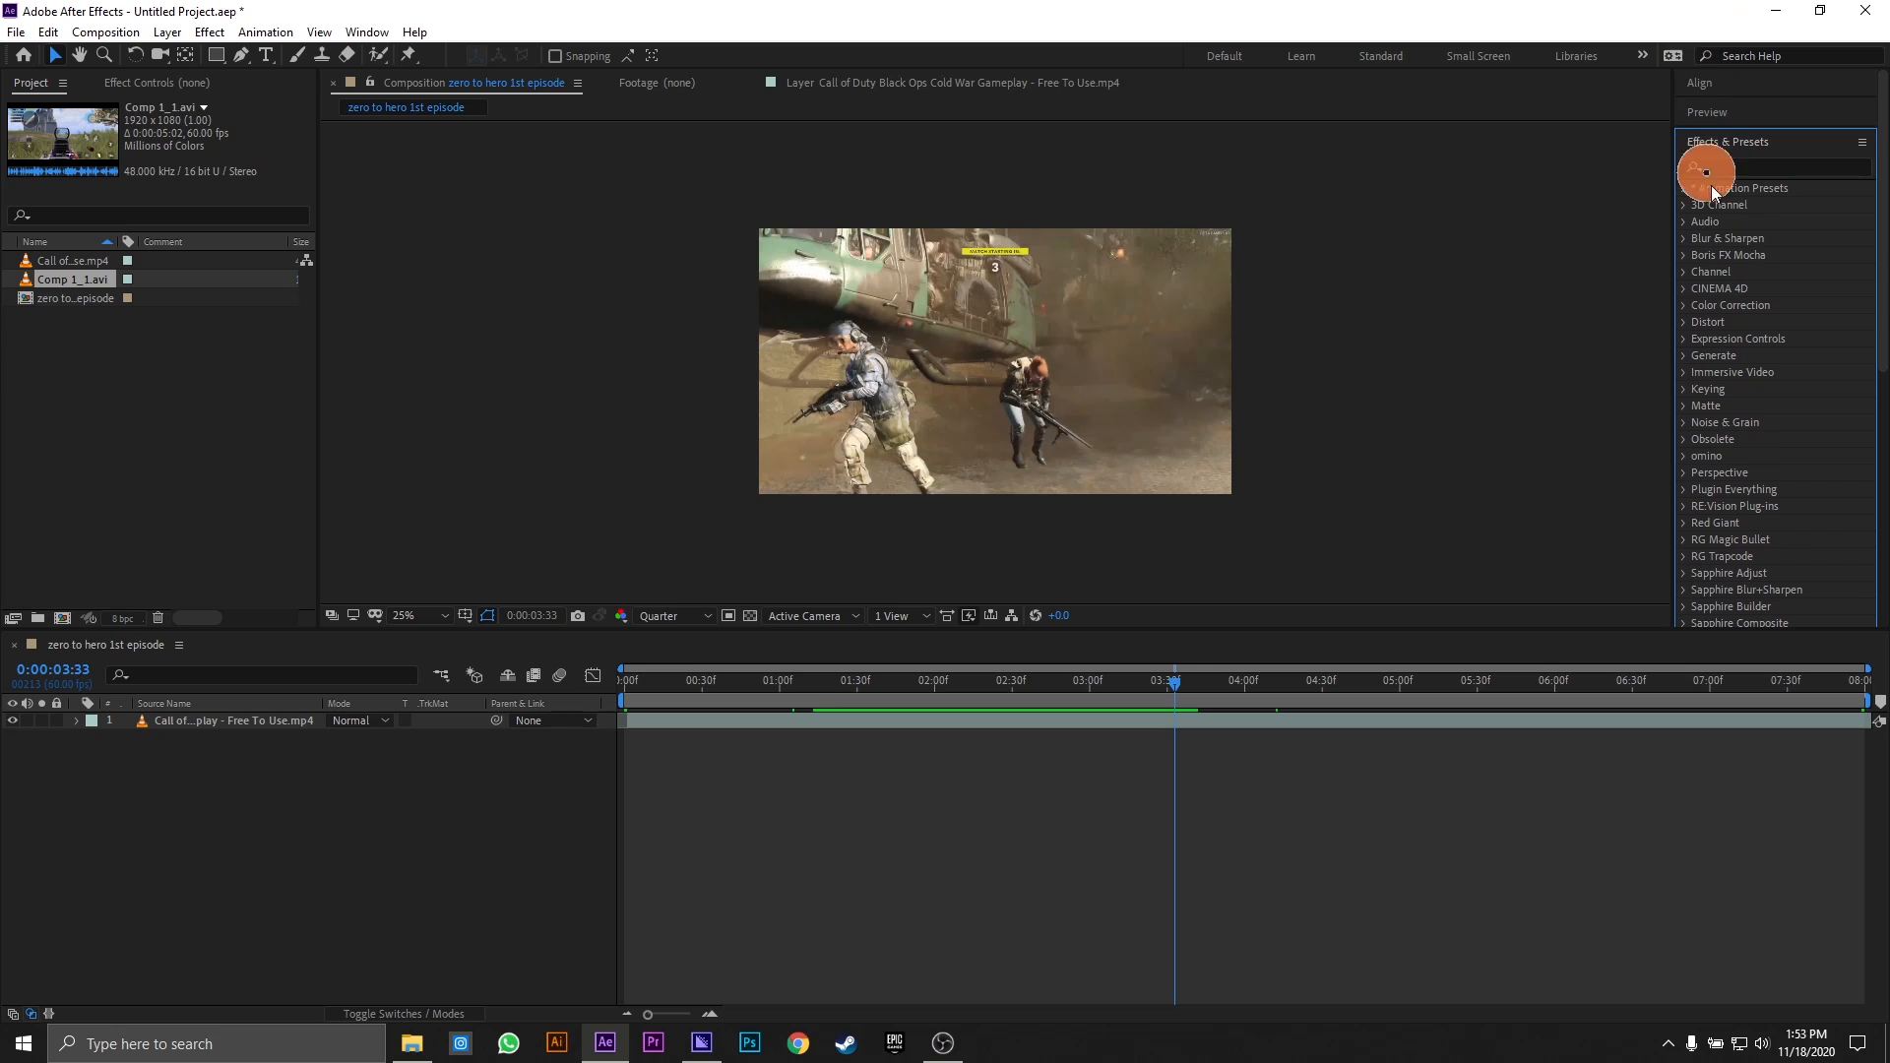
- Look over the effect categories in Effects & Presets, then collapse and expand the panel, leaving it collapsed
left_click(1768, 166)
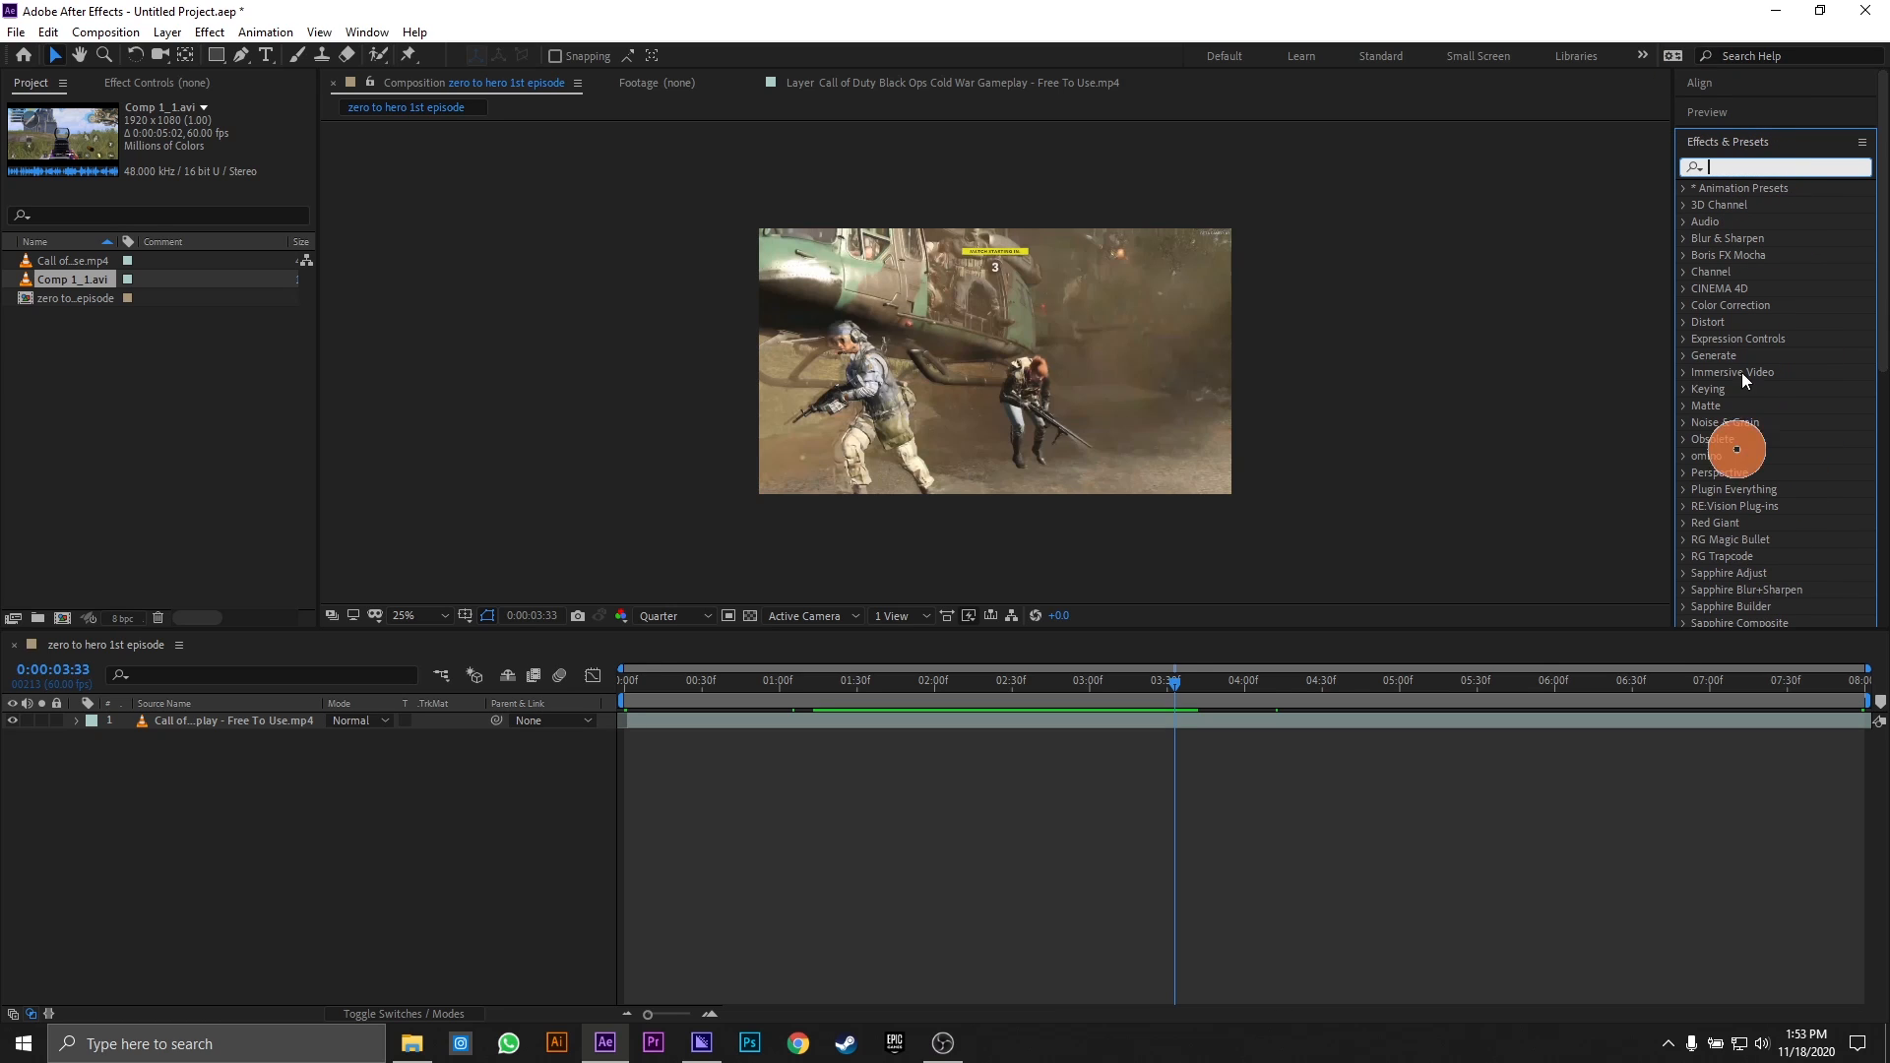
left_click_drag(1779, 337, 231, 660)
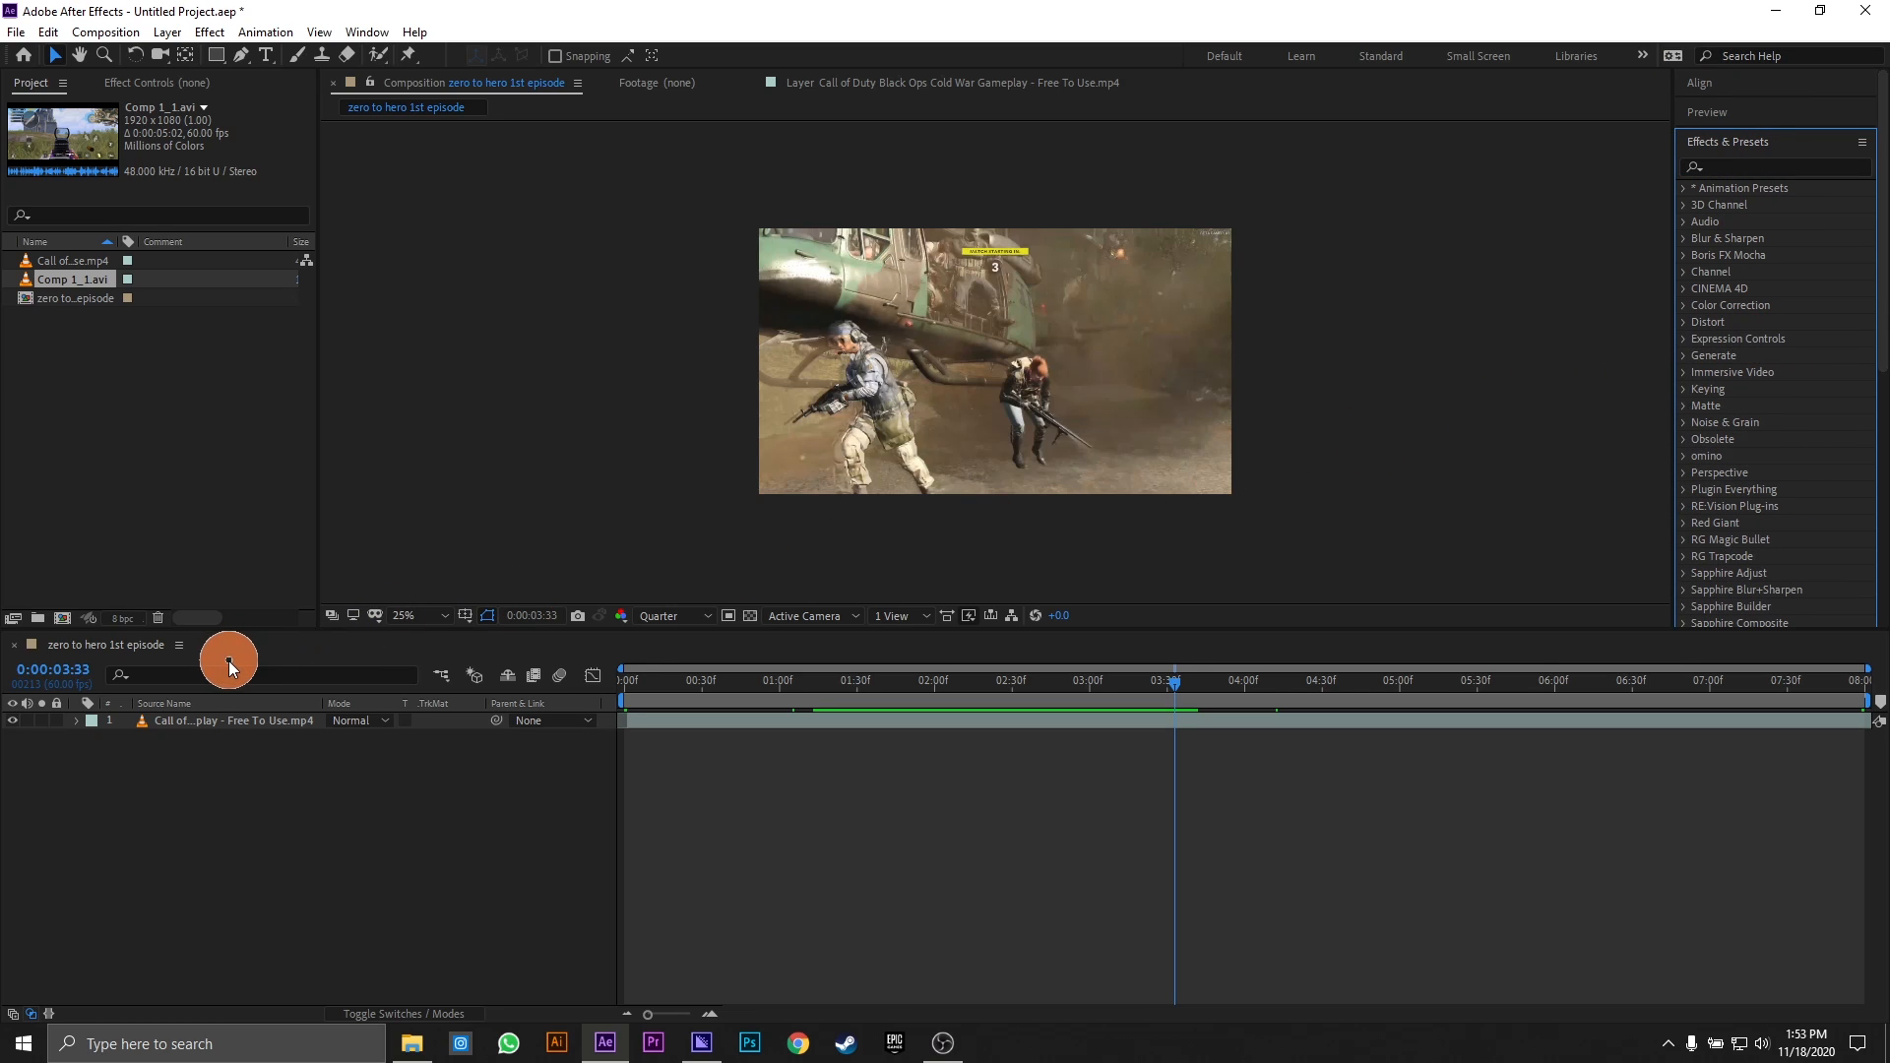
left_click(1759, 143)
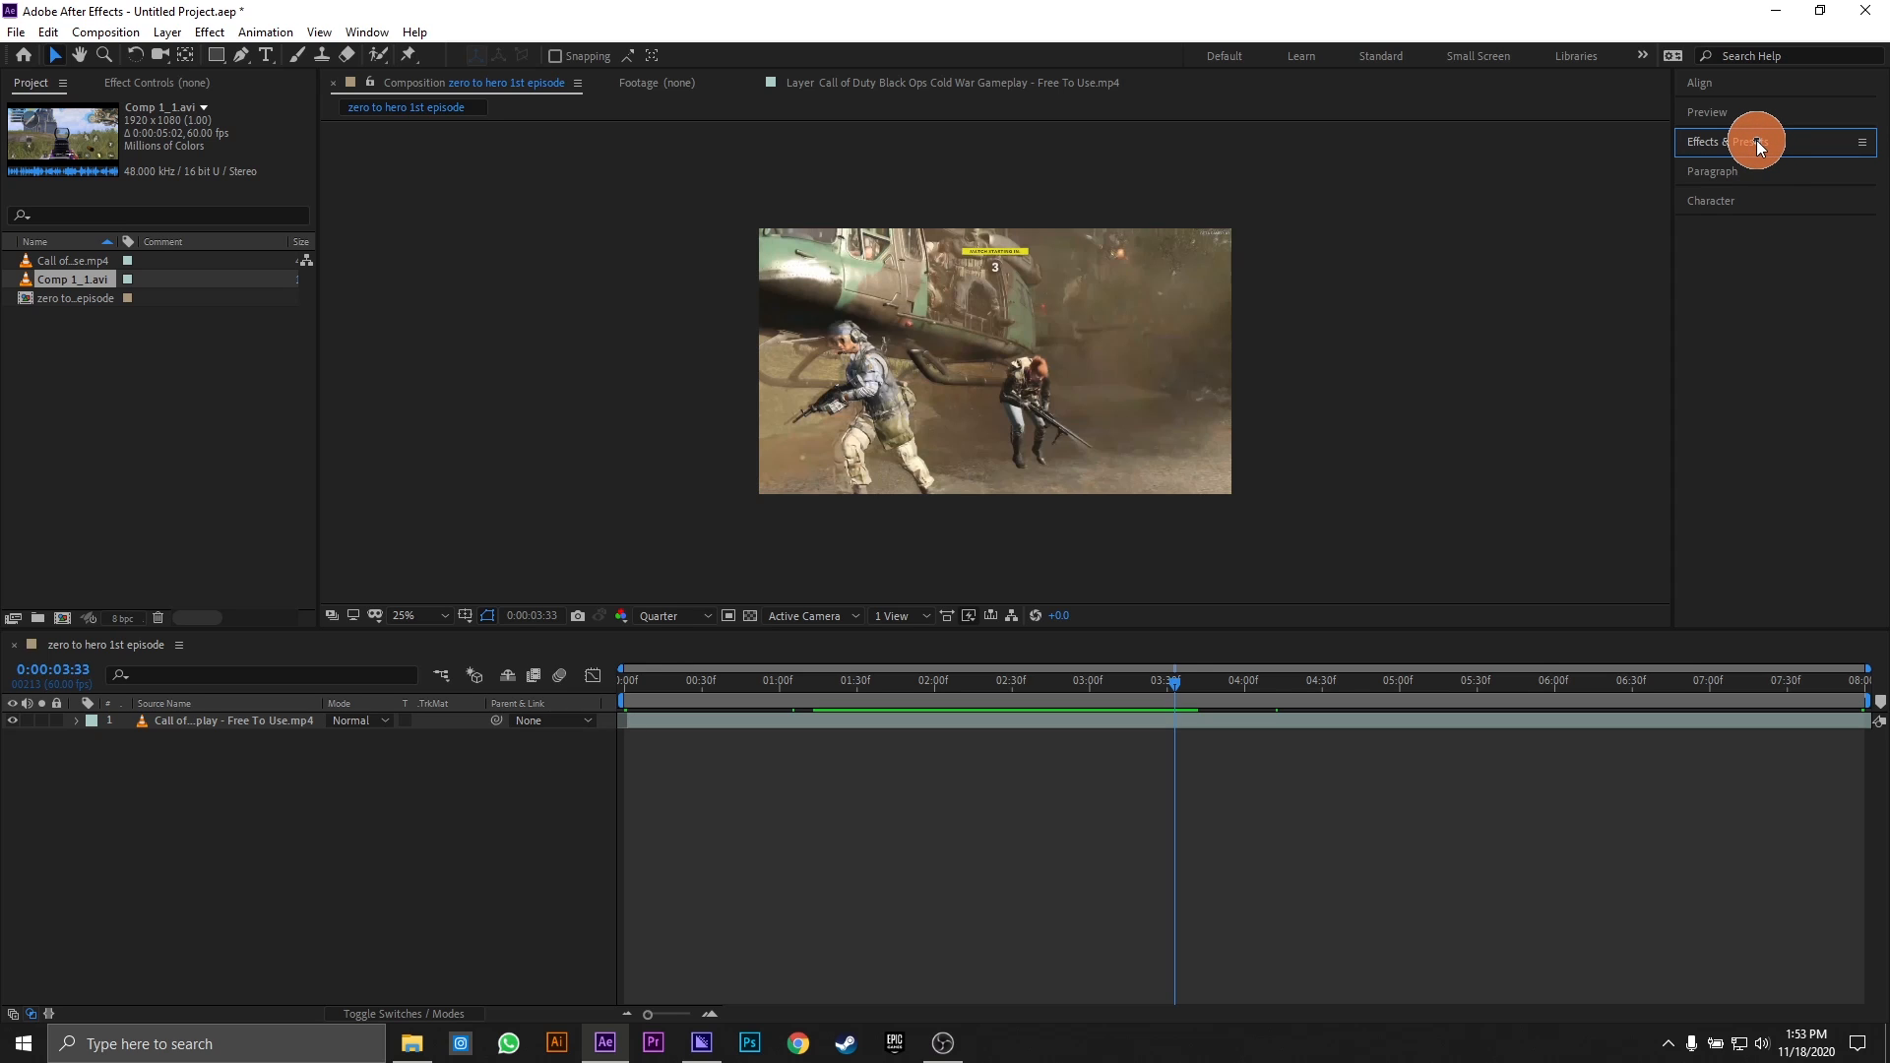
double_click(1757, 140)
left_click(1757, 140)
double_click(1757, 140)
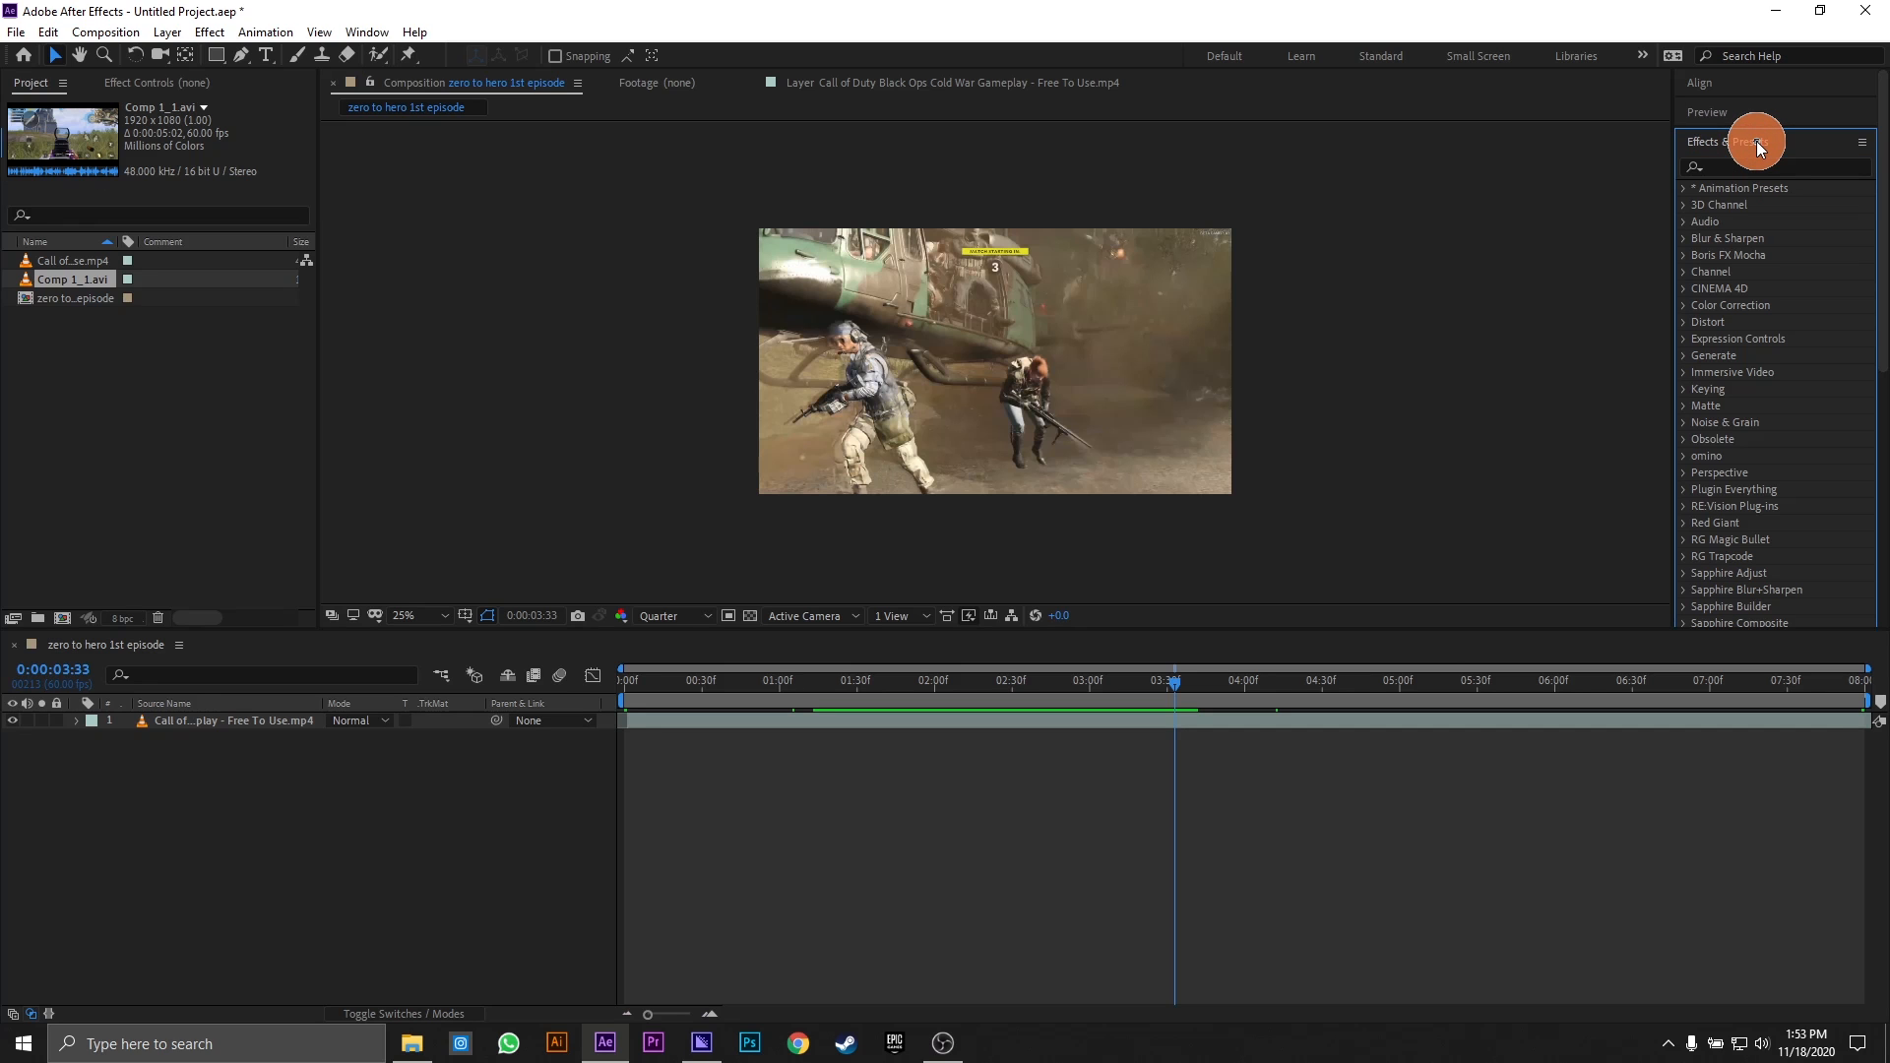
left_click(1756, 140)
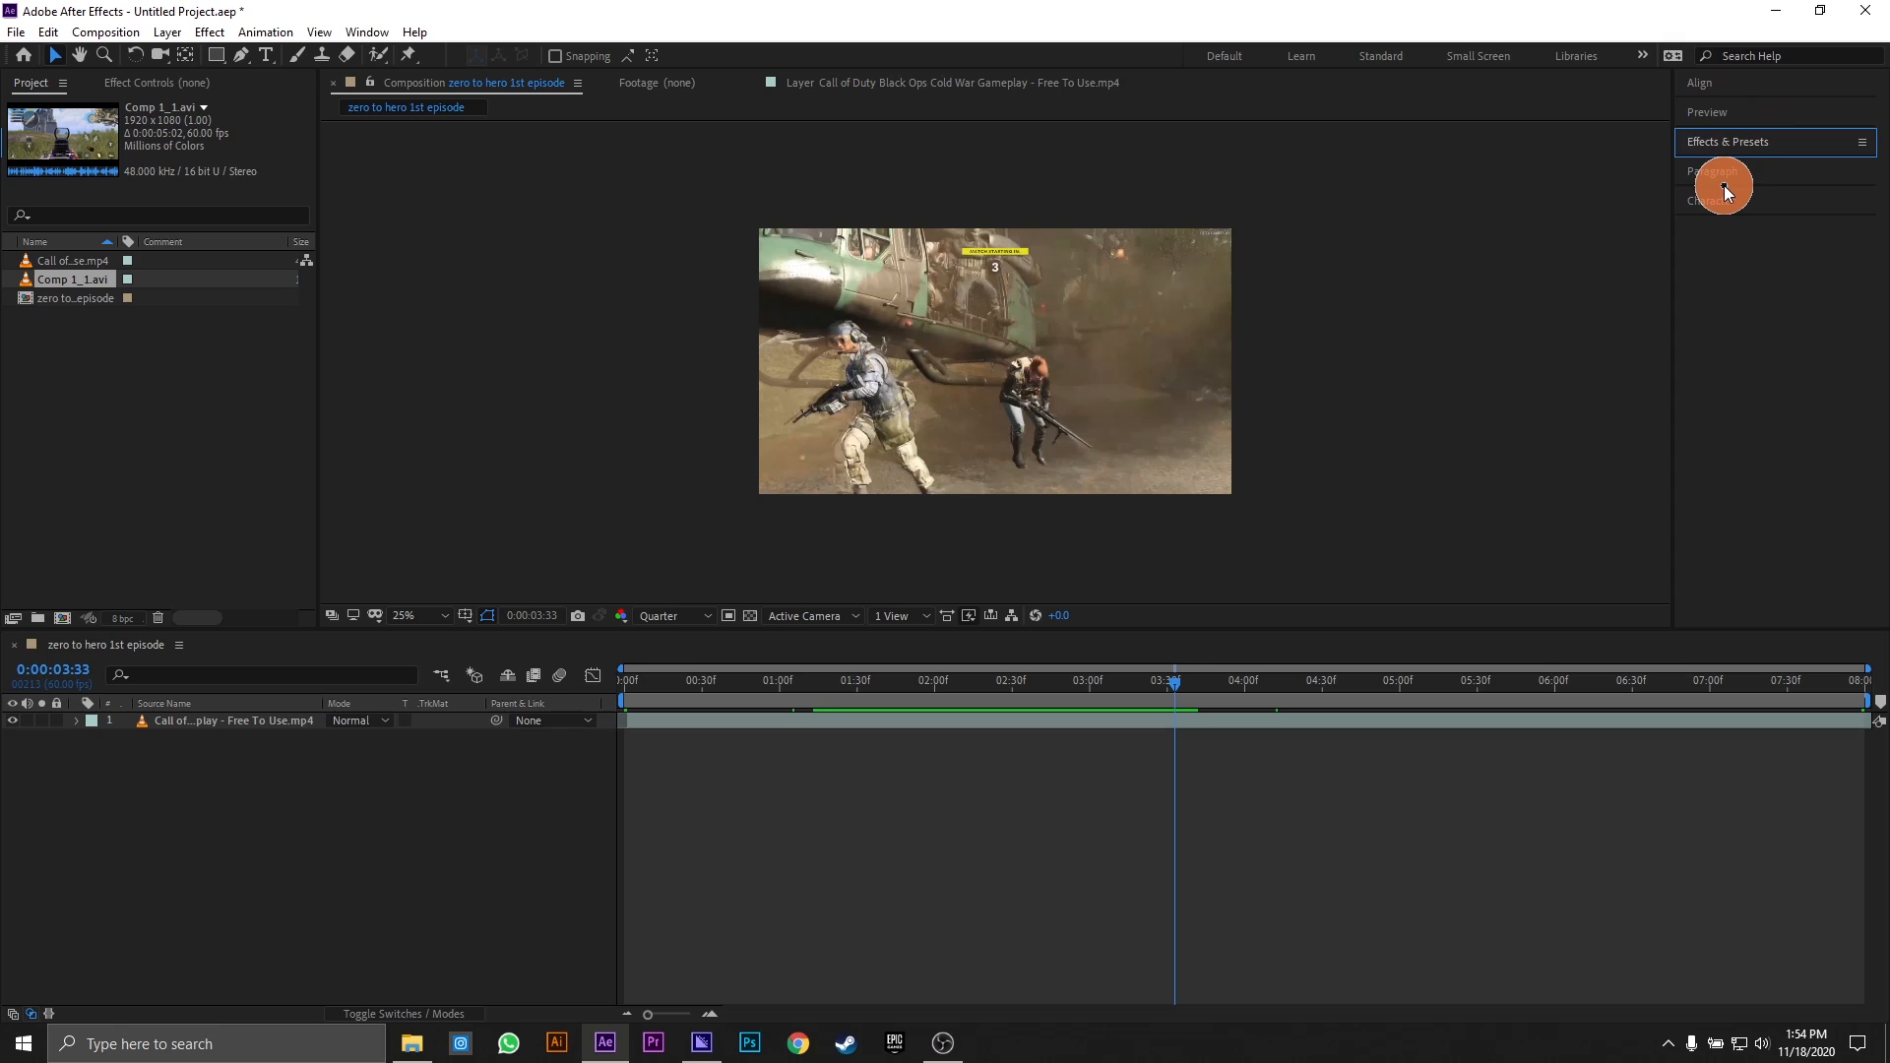
- Examine the text alignment options in the Paragraph panel and the font settings in the Character panel
left_click(1730, 177)
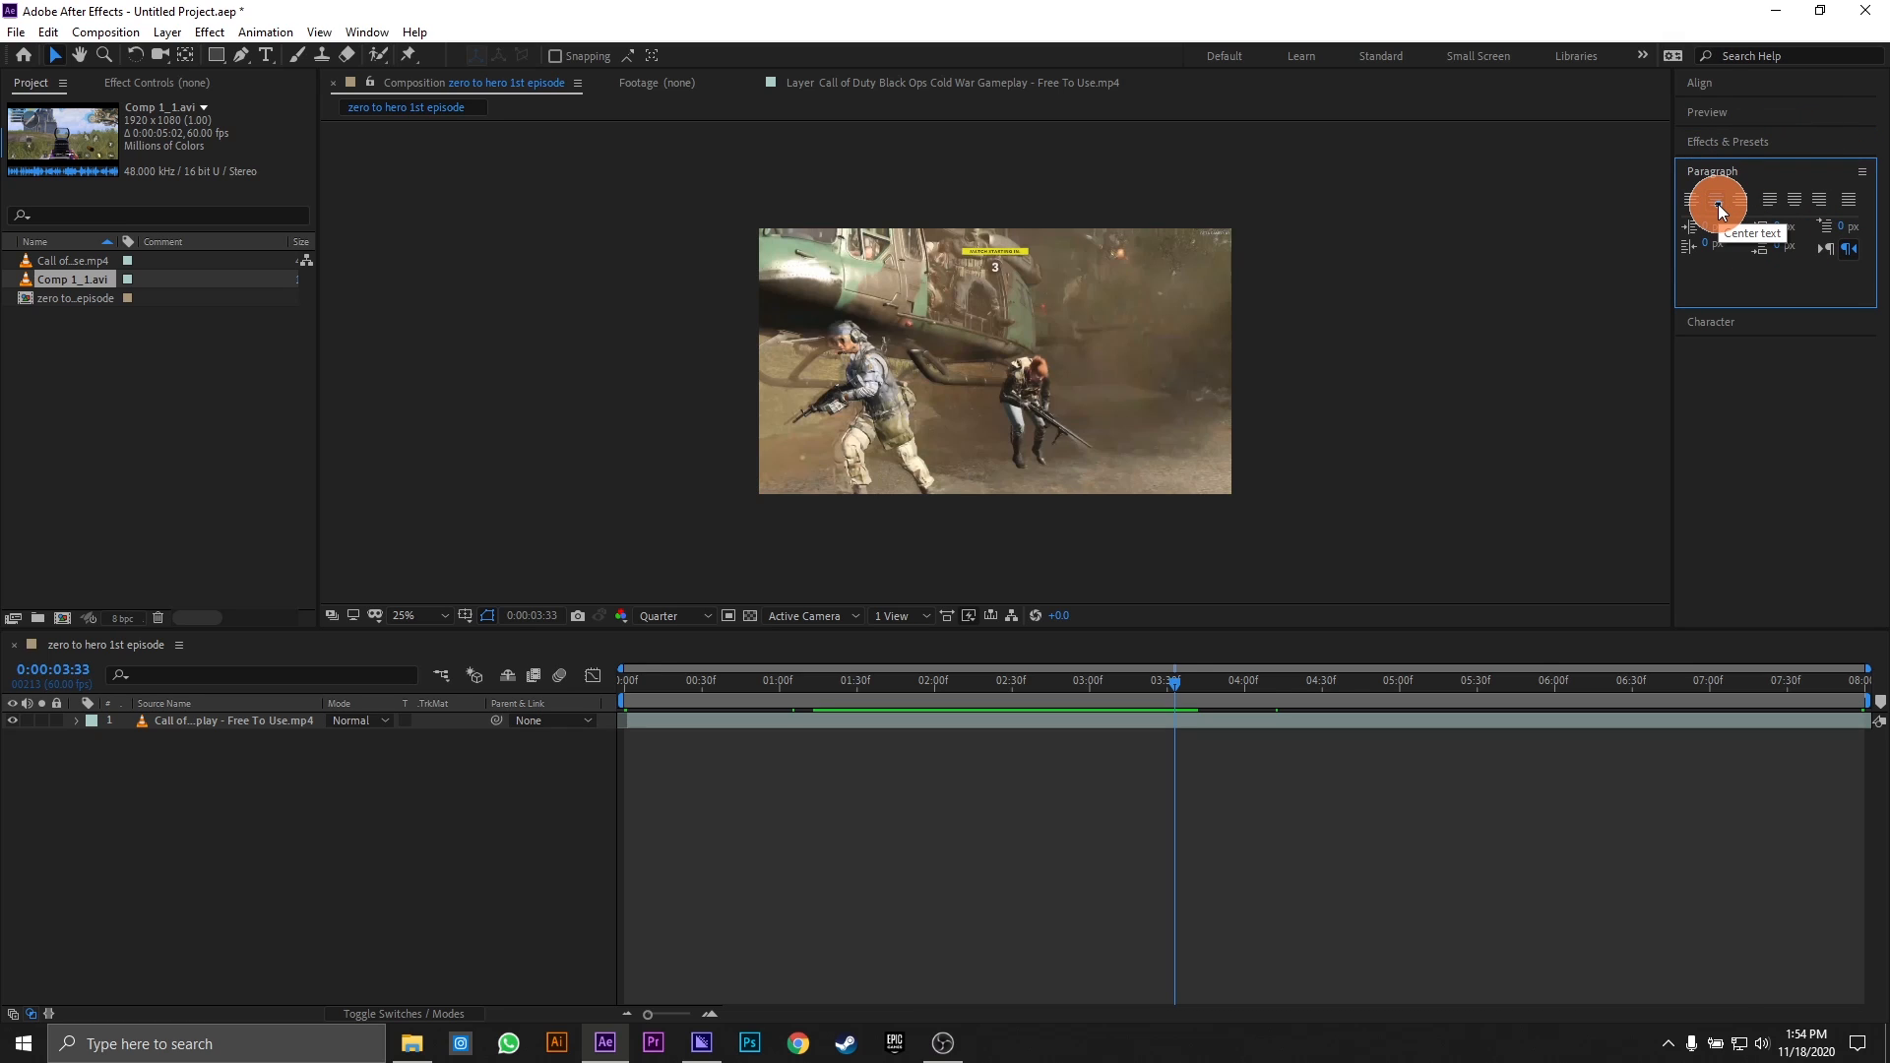
left_click(1738, 327)
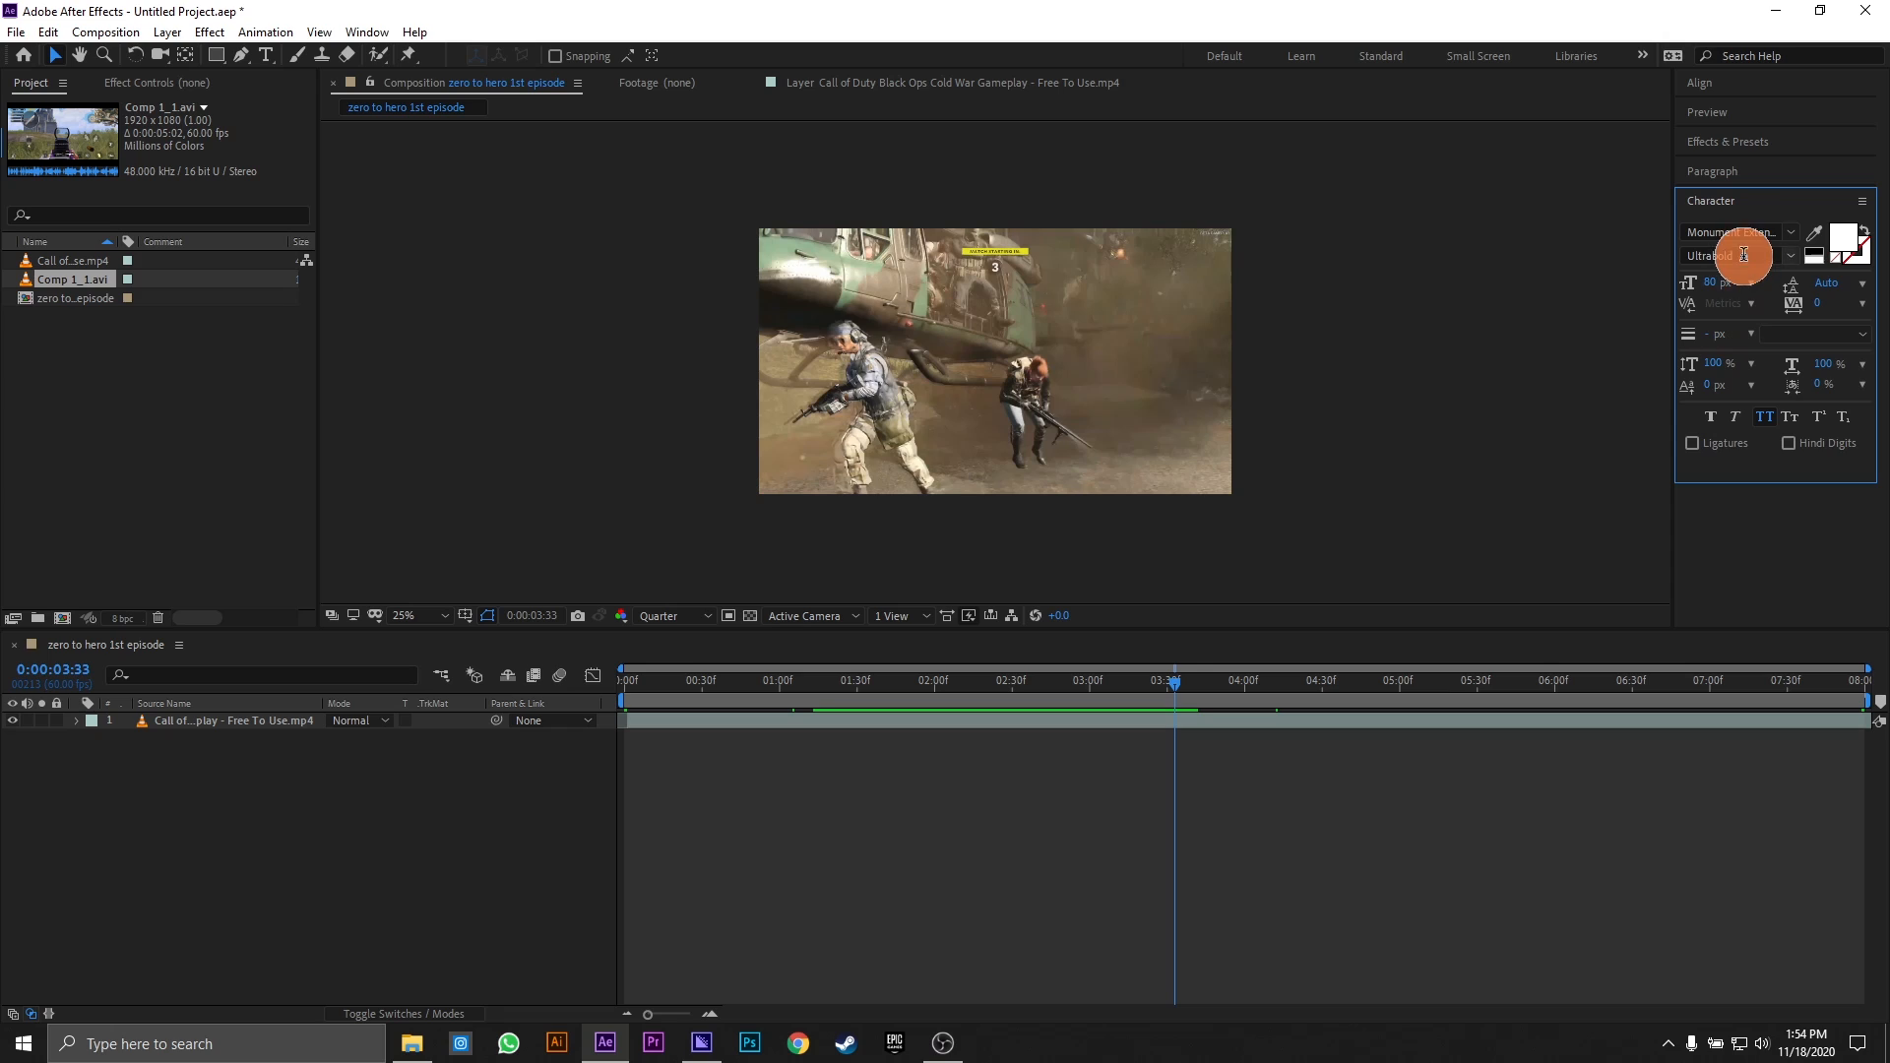
left_click(1757, 211)
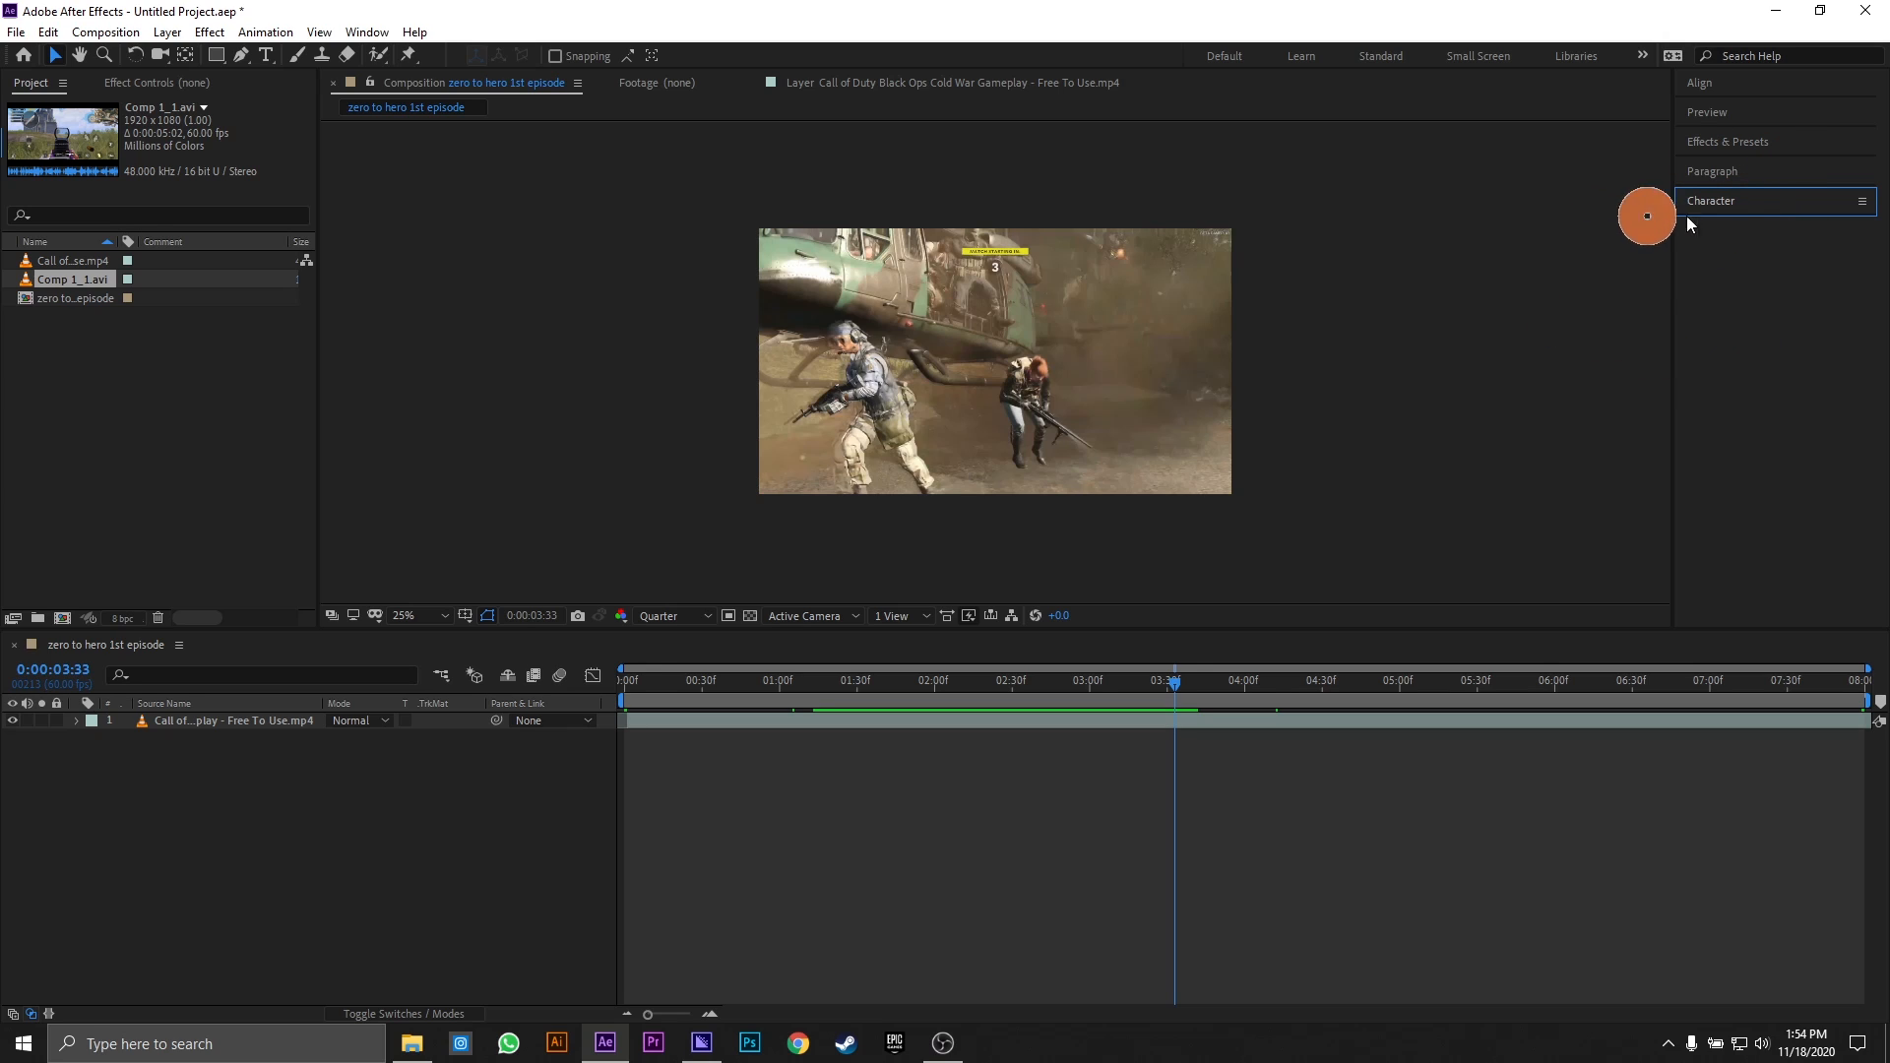
- Move the gameplay layer out of the frame to the right, and centre it horizontally and vertically in the composition with Align
left_click(1748, 90)
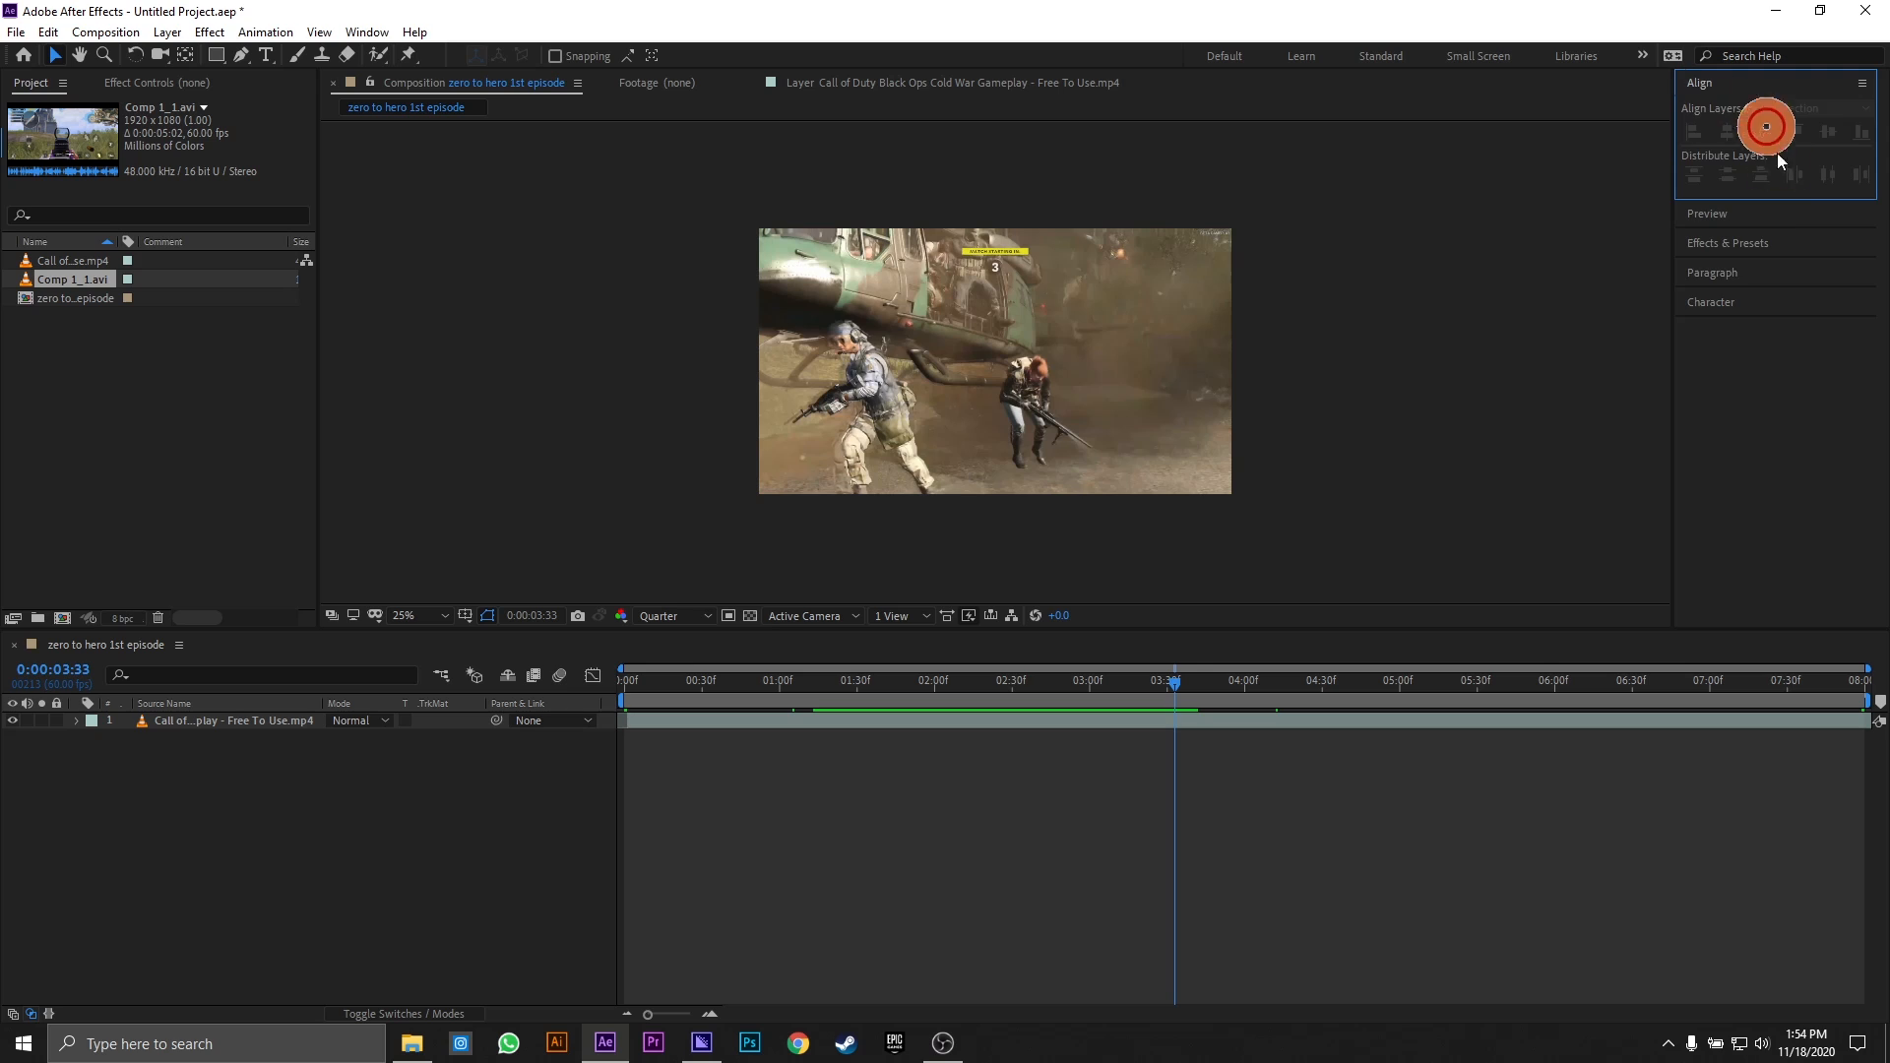
left_click(263, 723)
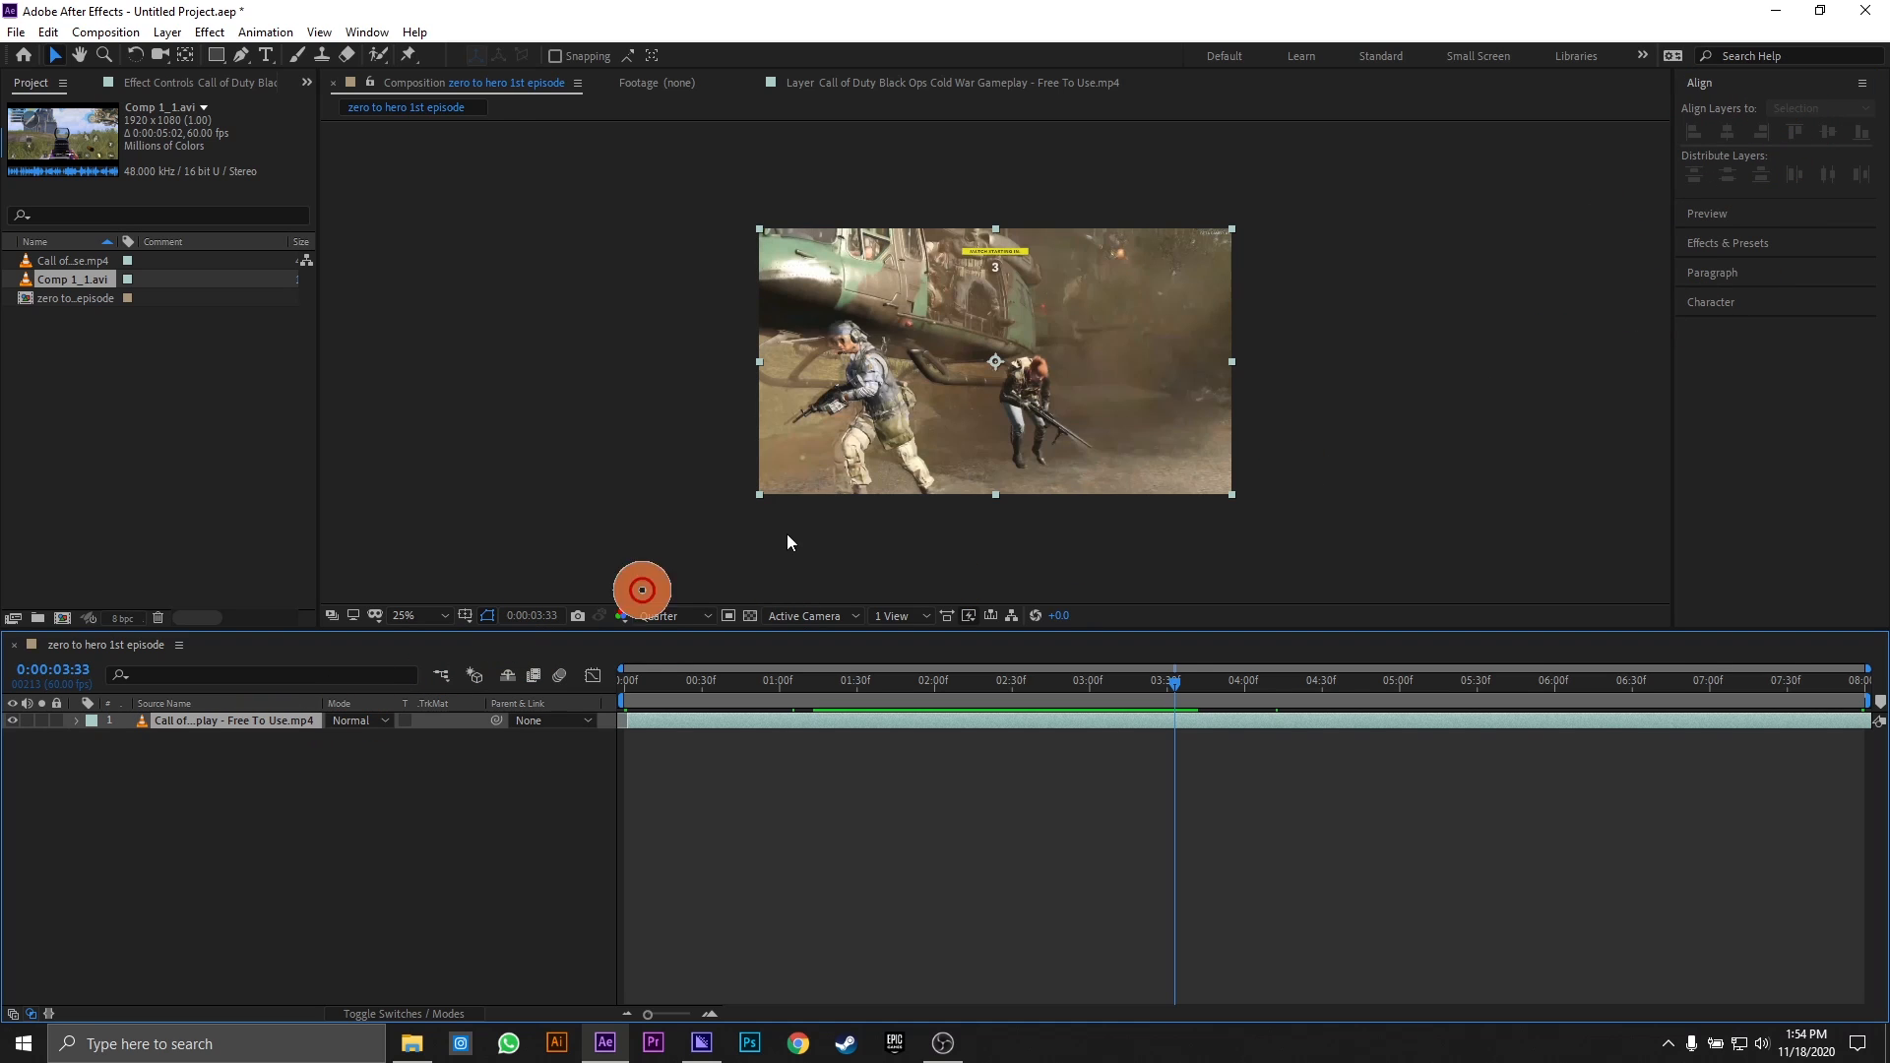
left_click_drag(906, 453, 1486, 443)
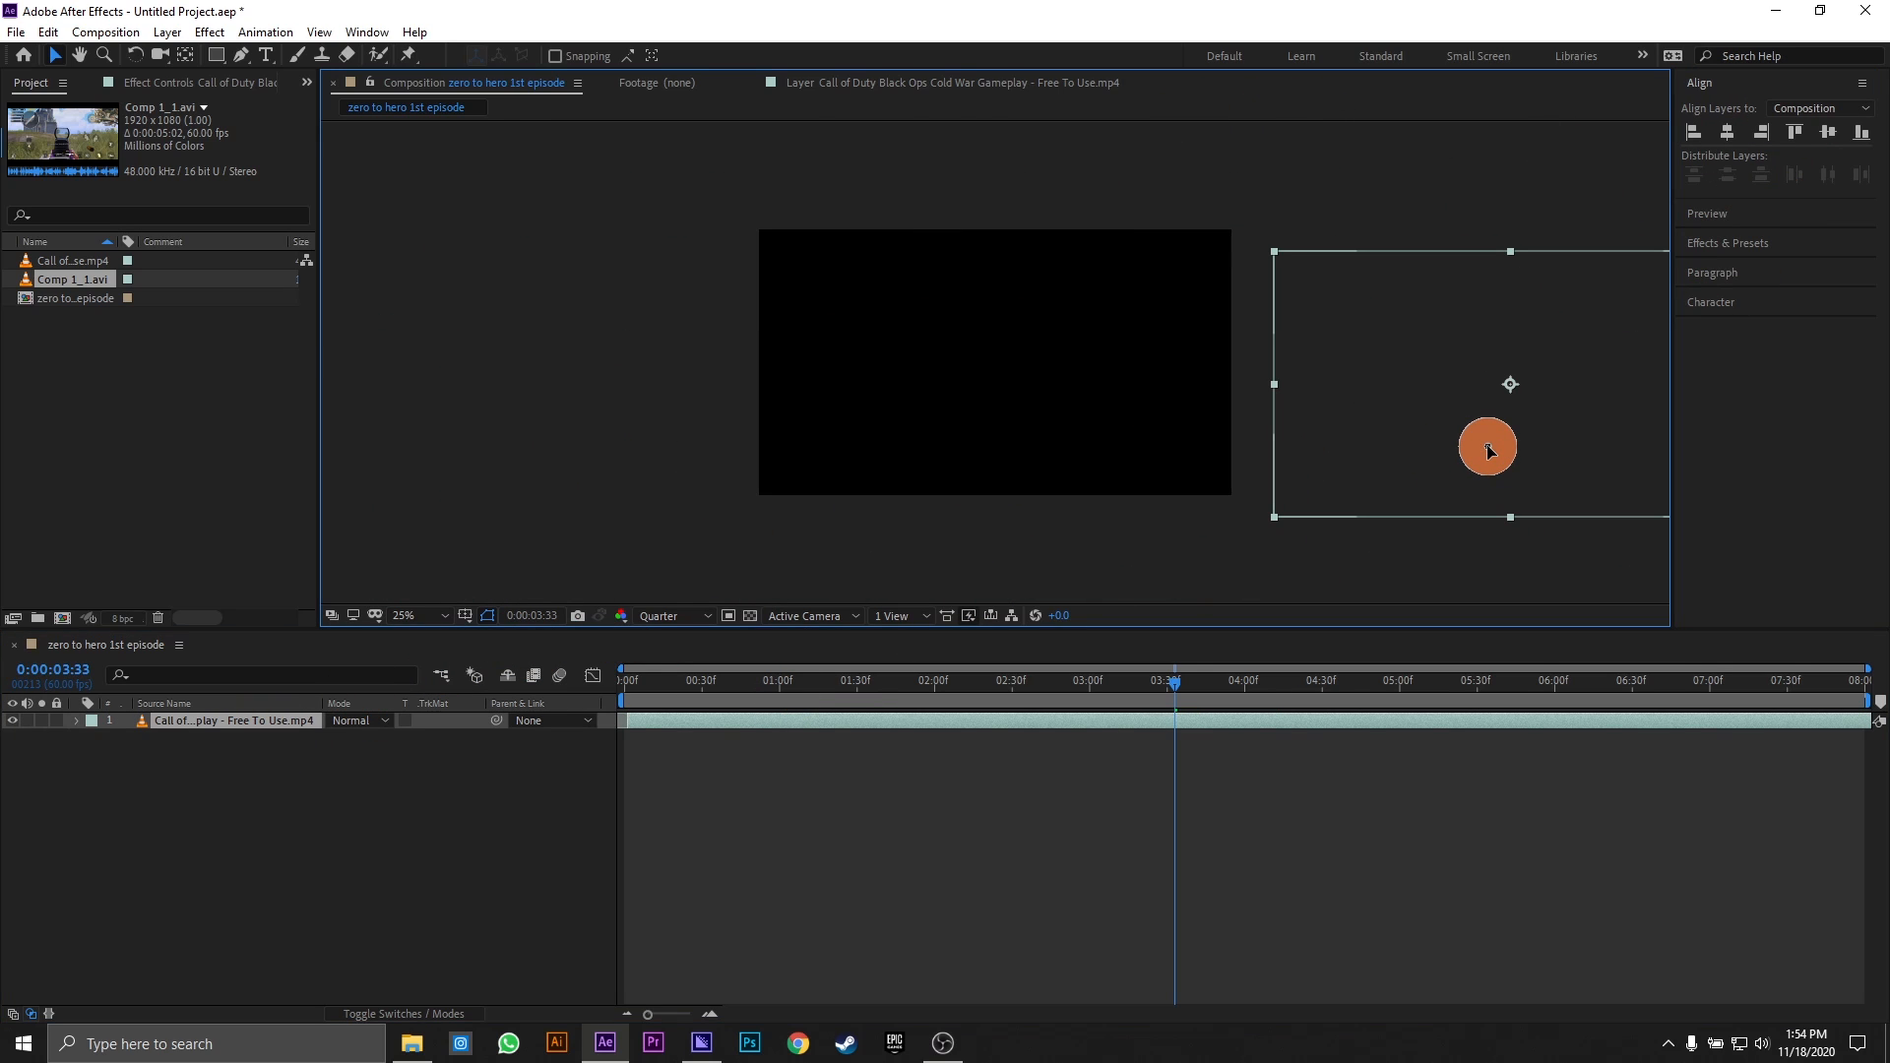
left_click(244, 729)
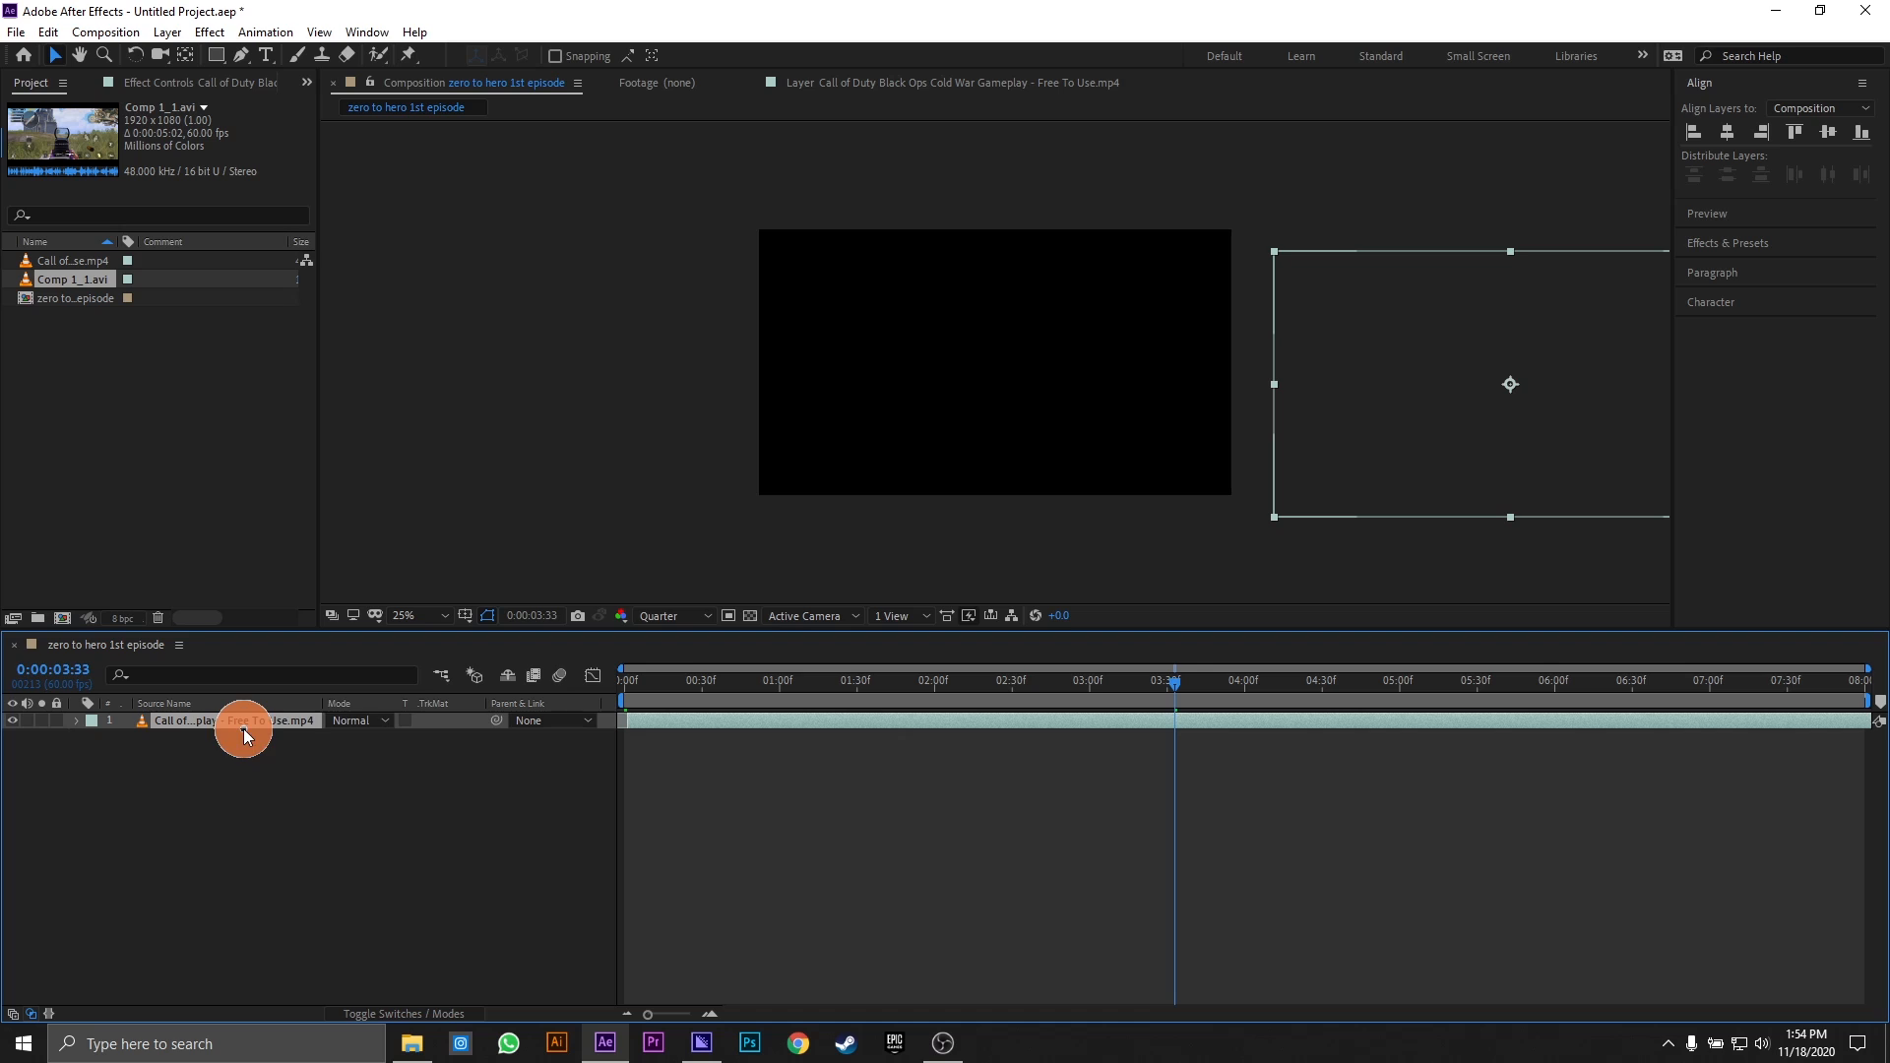
left_click(1740, 133)
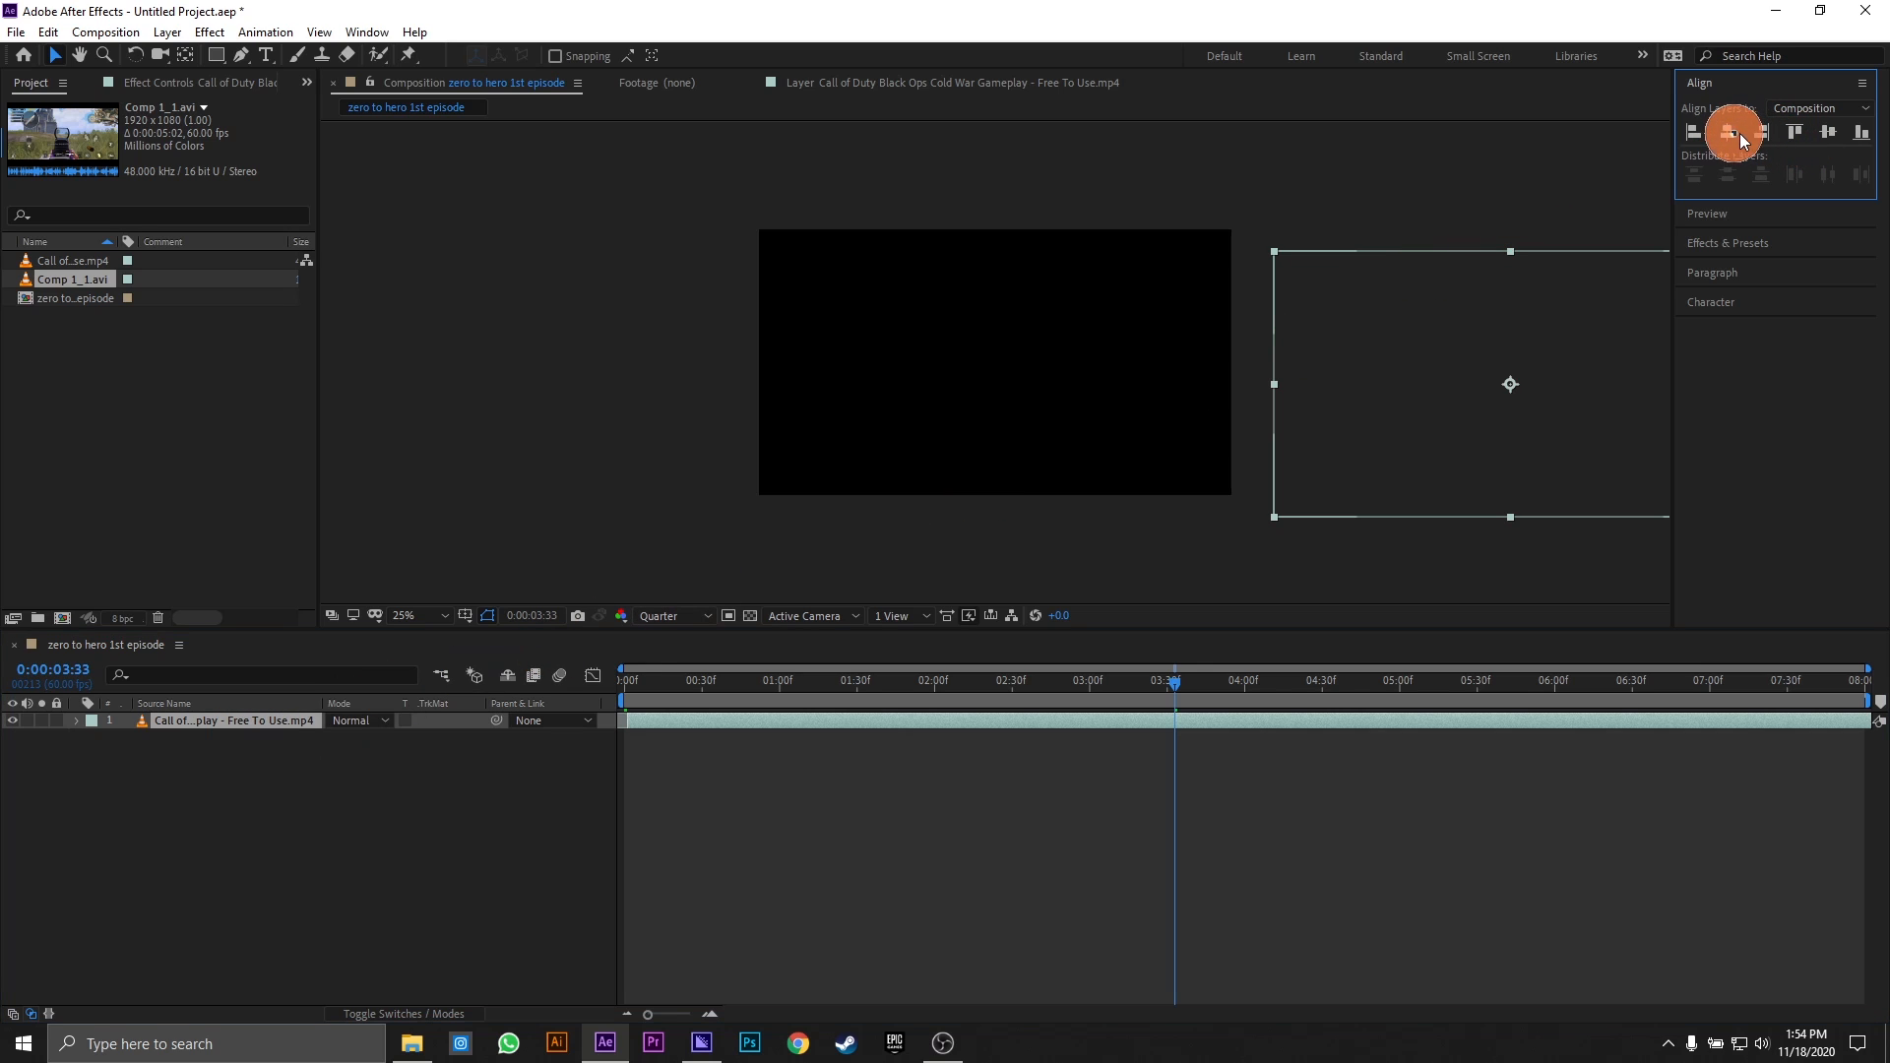
left_click(1827, 134)
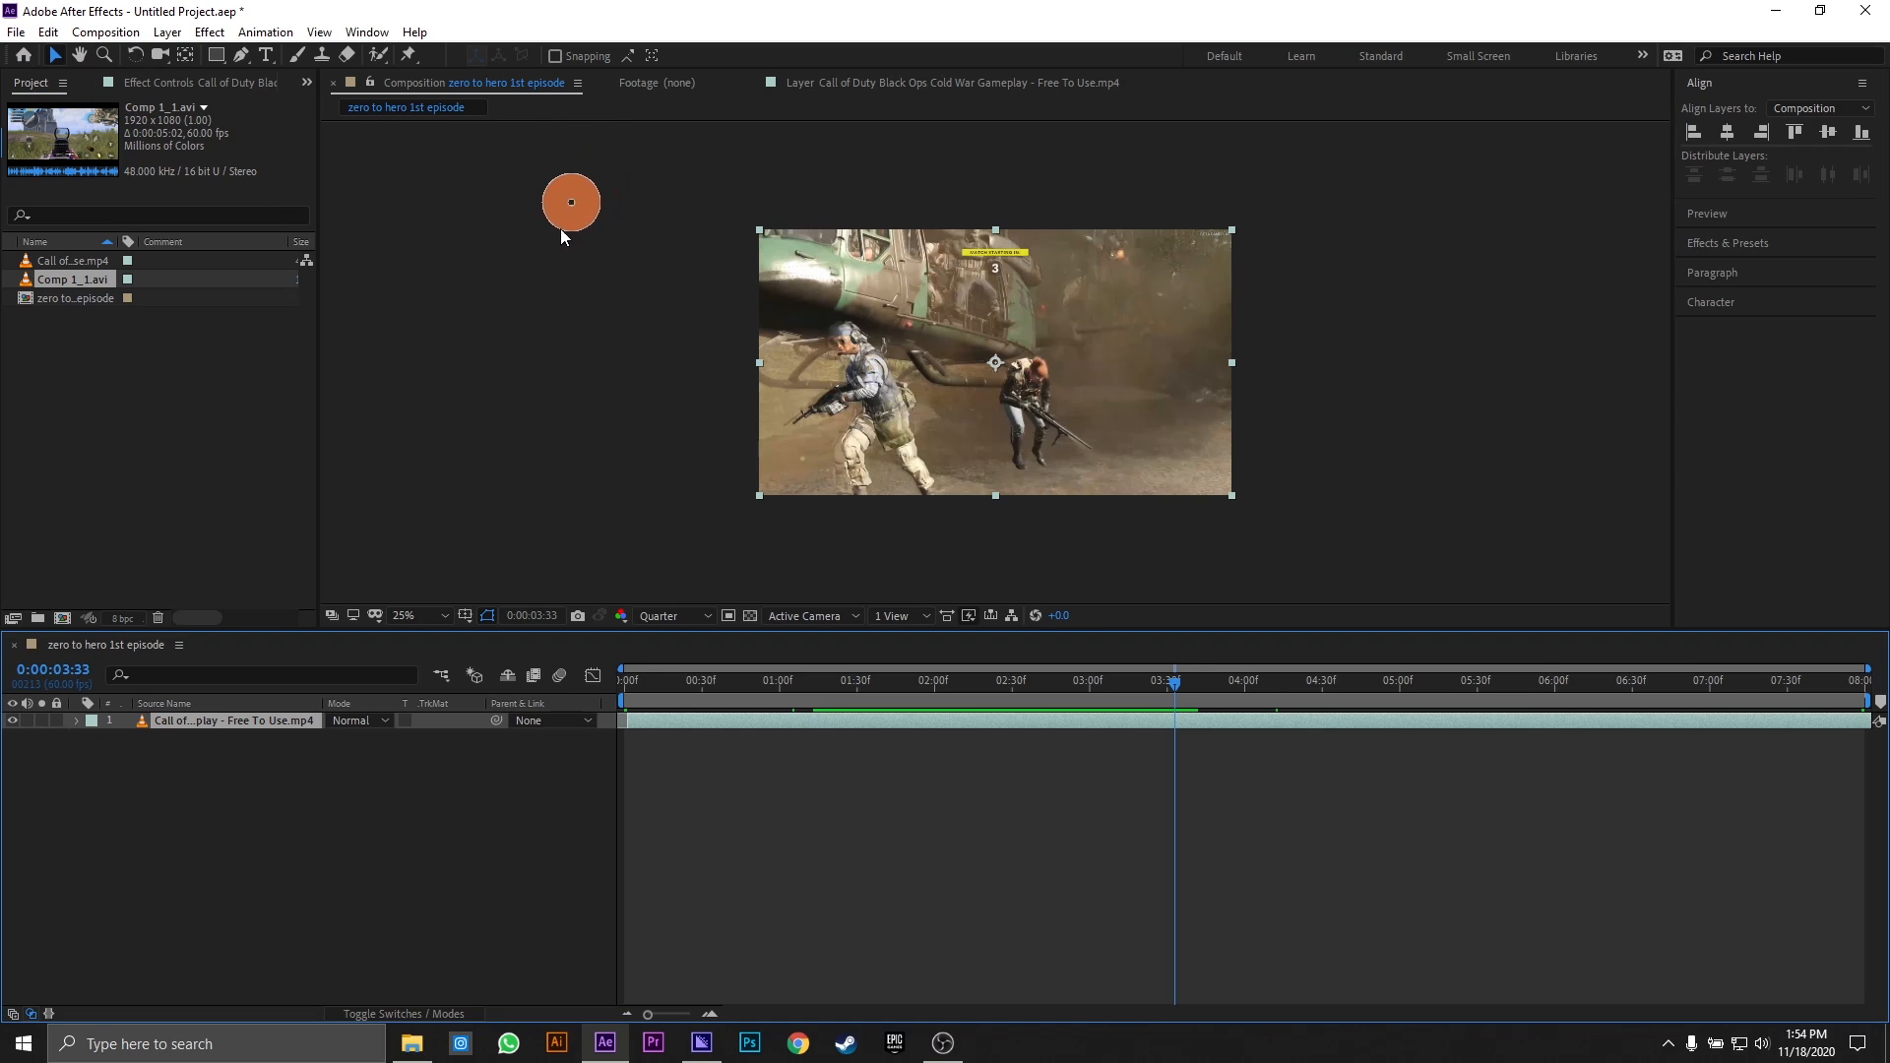
- Pan the composition view up and to the left with the Hand tool, and return to the Selection tool
left_click(79, 55)
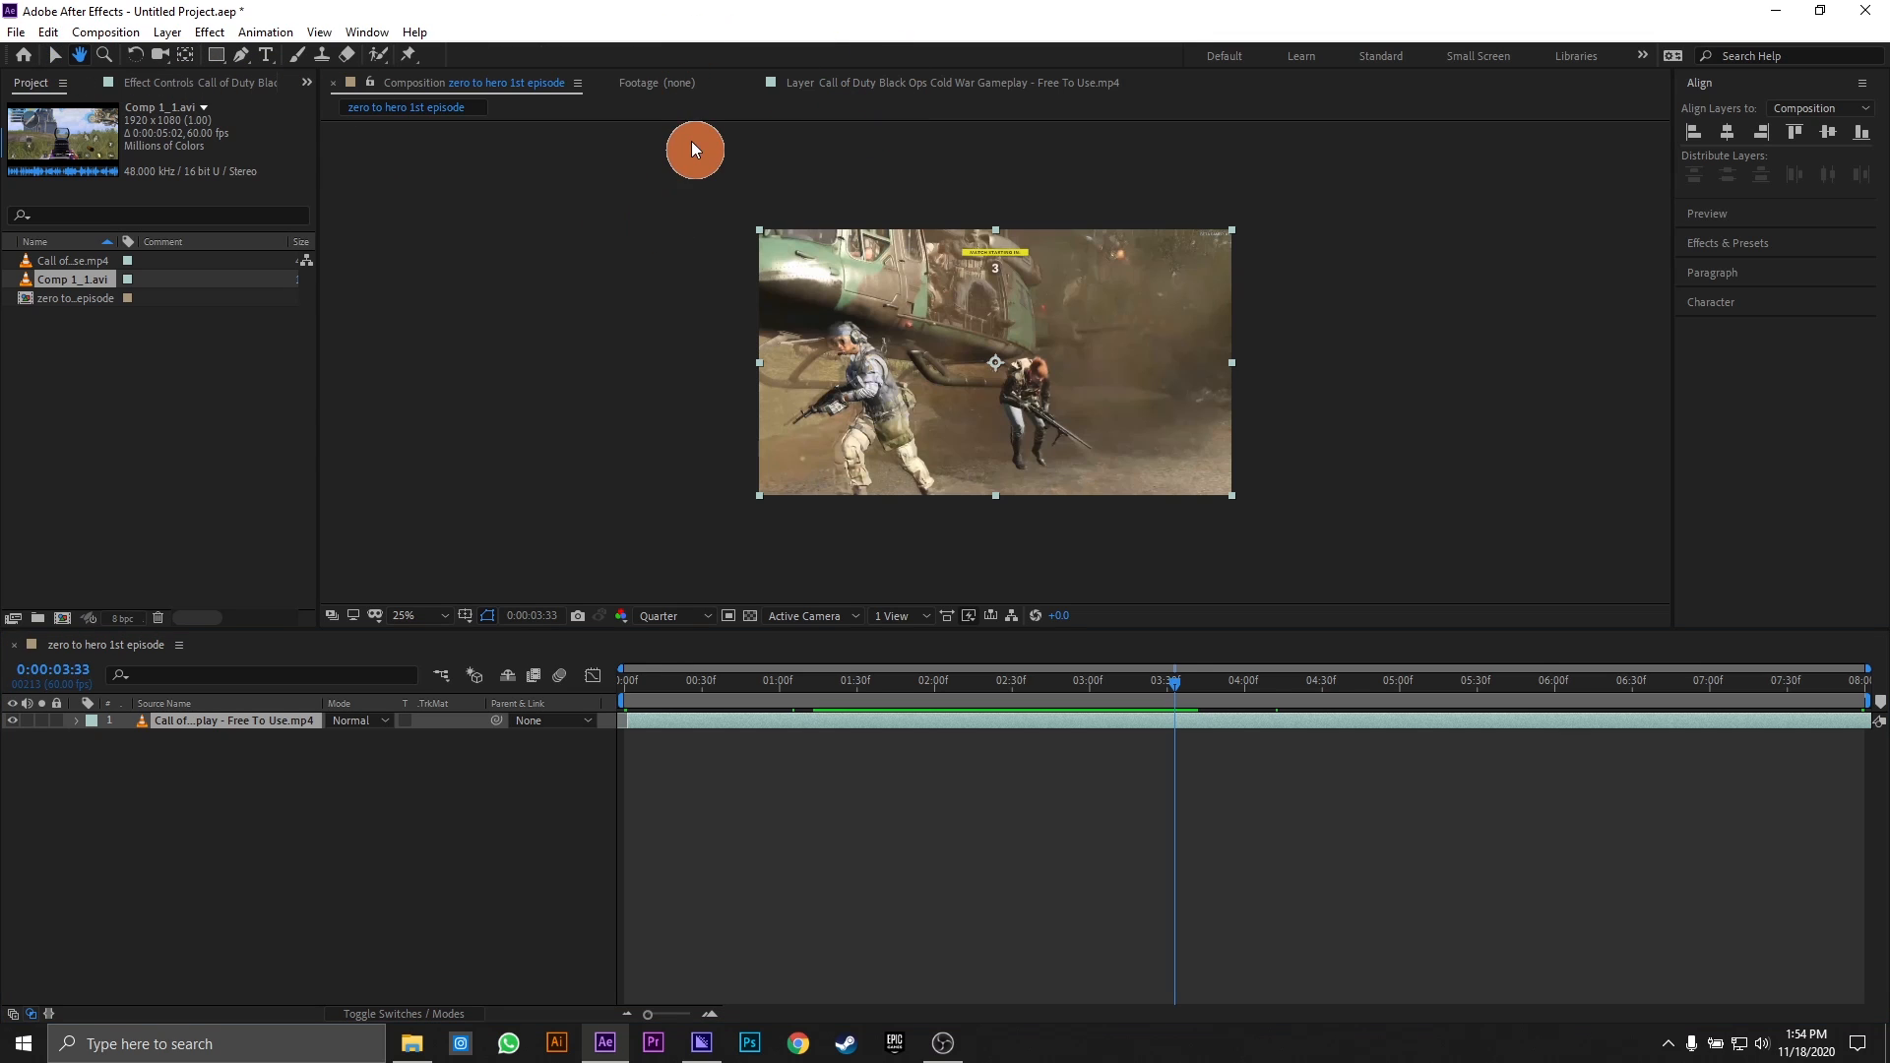
left_click(55, 55)
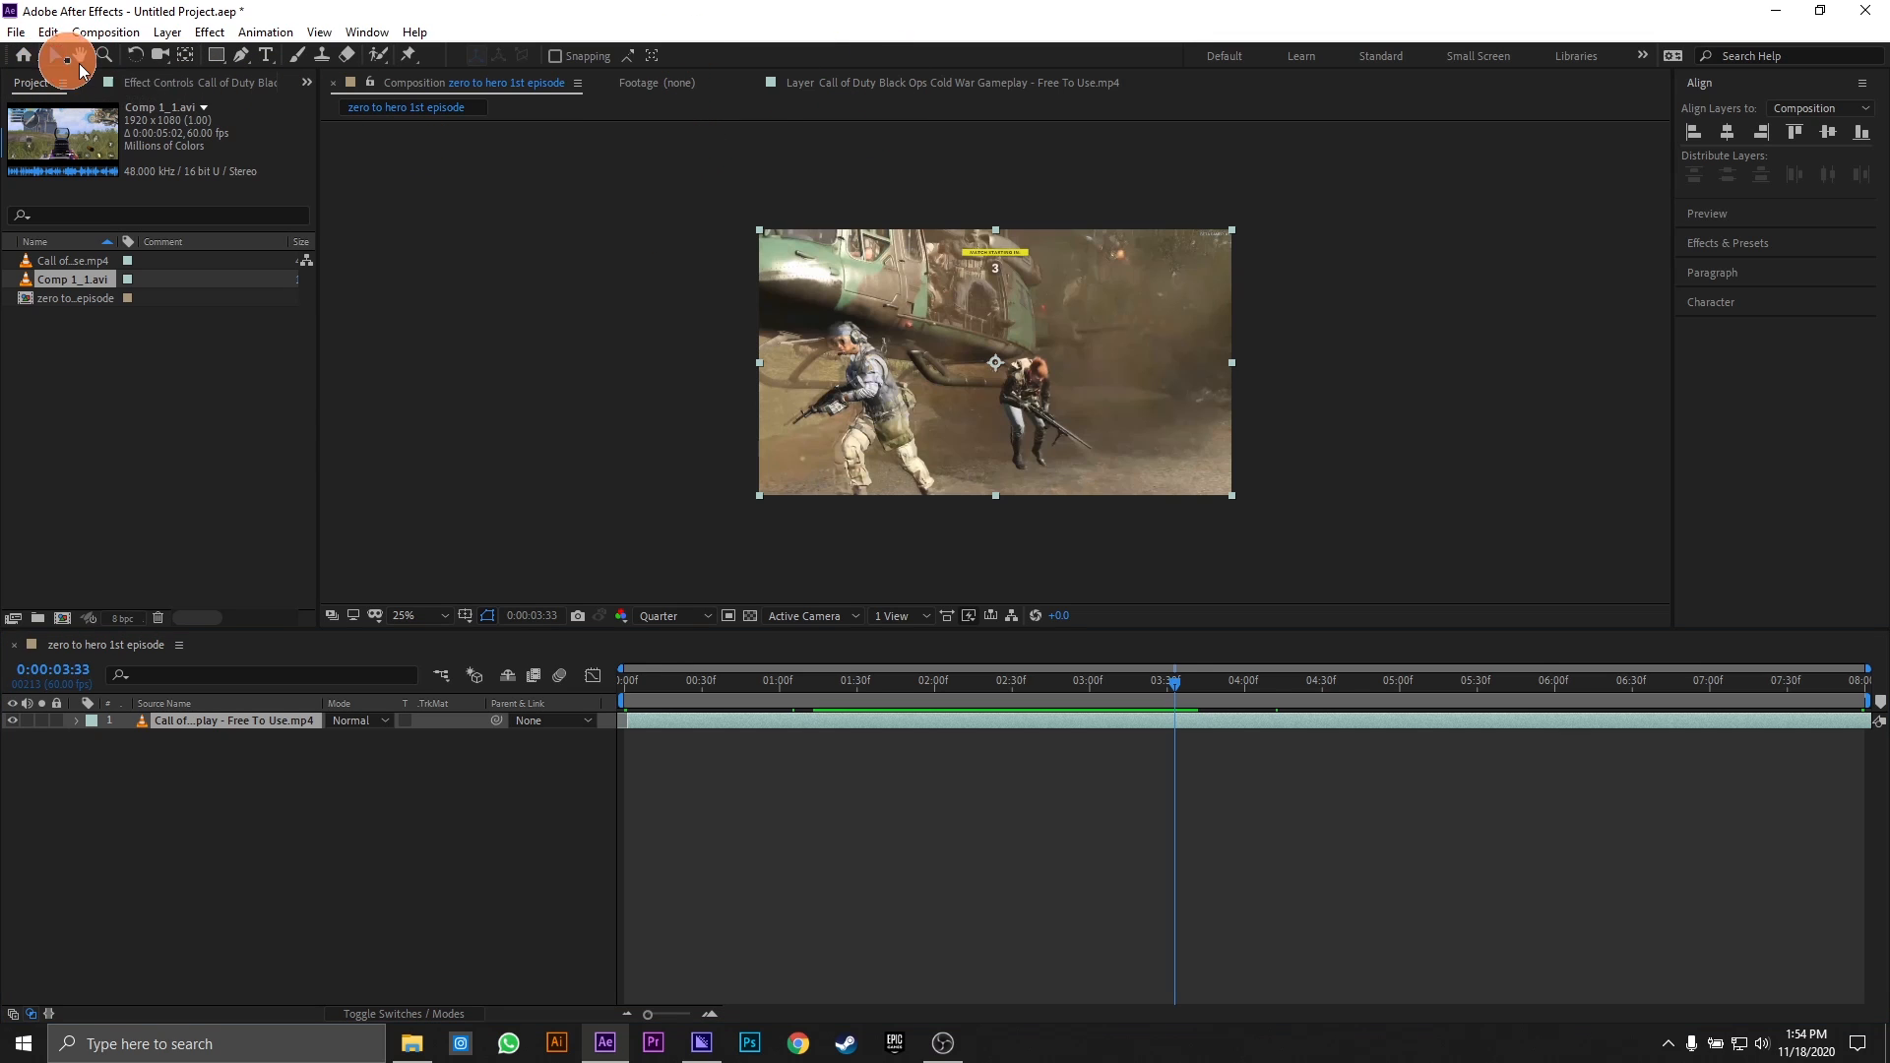
left_click_drag(1077, 318, 992, 270)
left_click(55, 55)
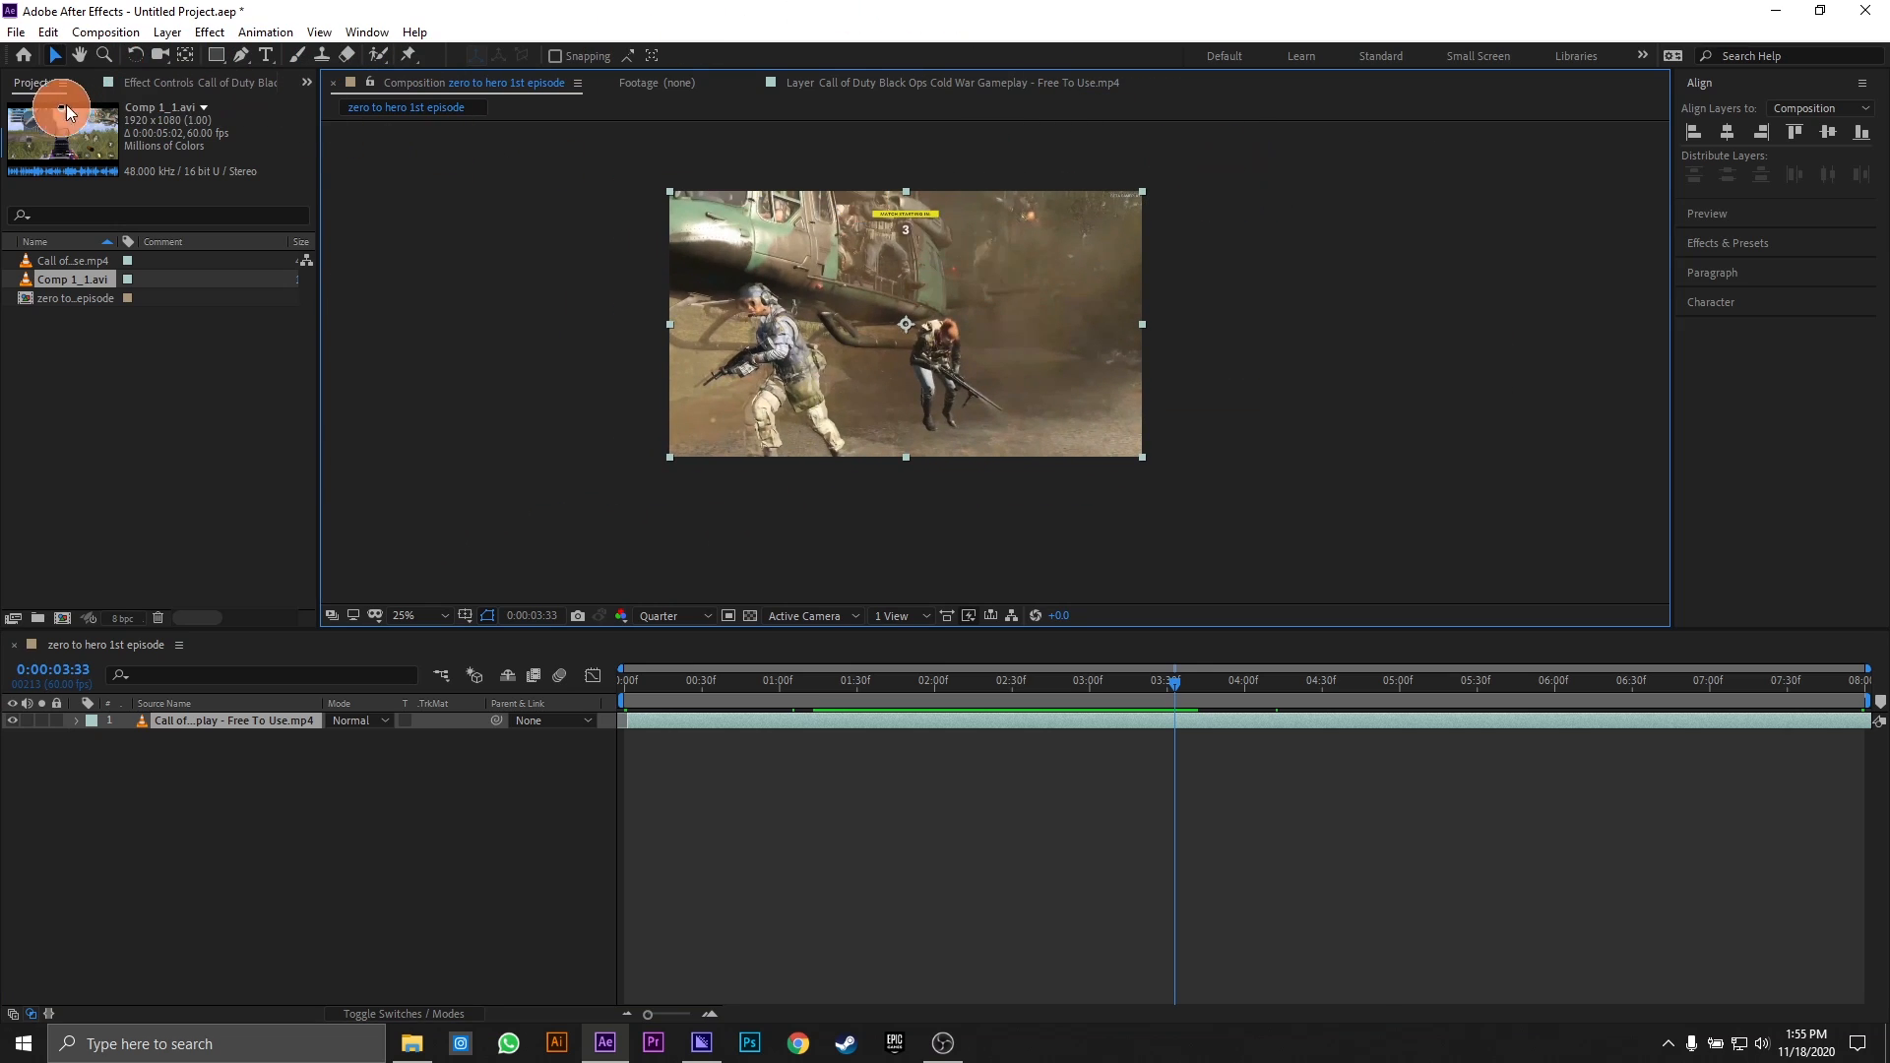
- Zoom the composition view in to 50% with the Zoom tool and shift it around the footage
left_click(106, 58)
left_click(730, 285)
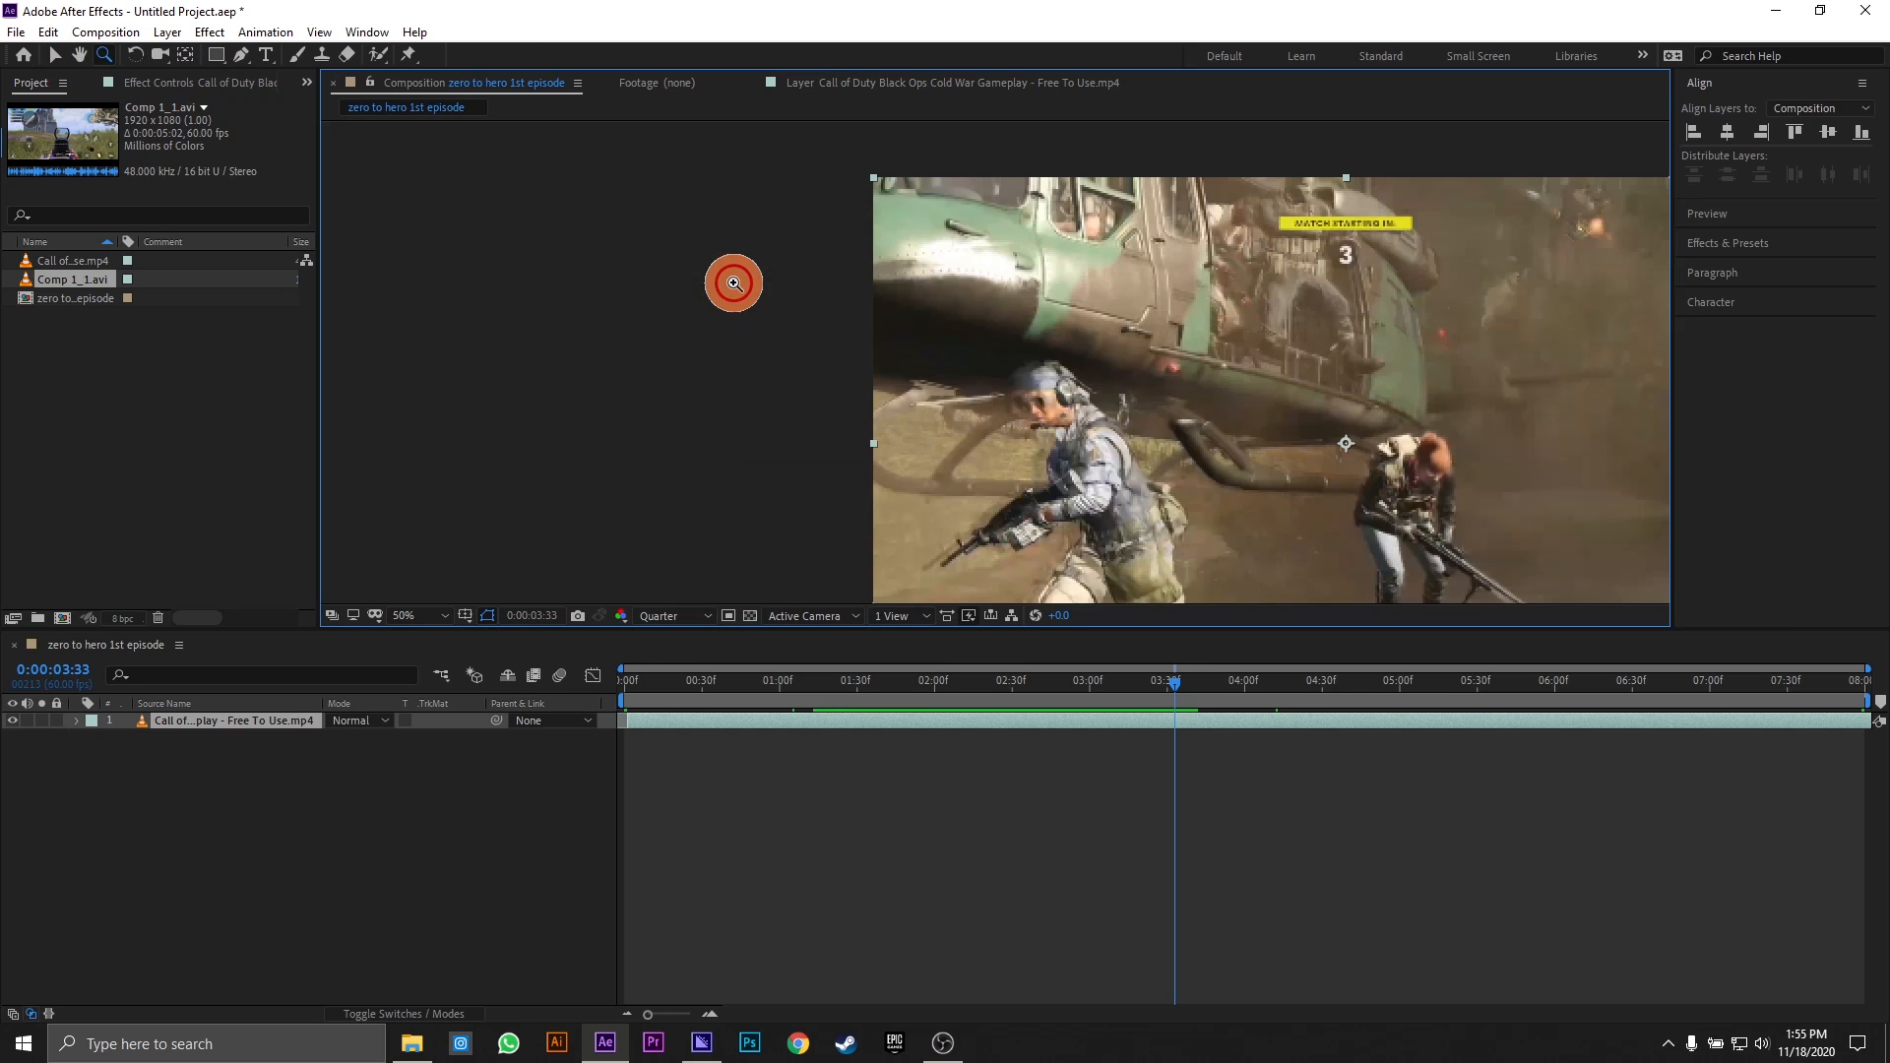
left_click(1170, 405)
left_click(947, 420)
left_click(801, 402)
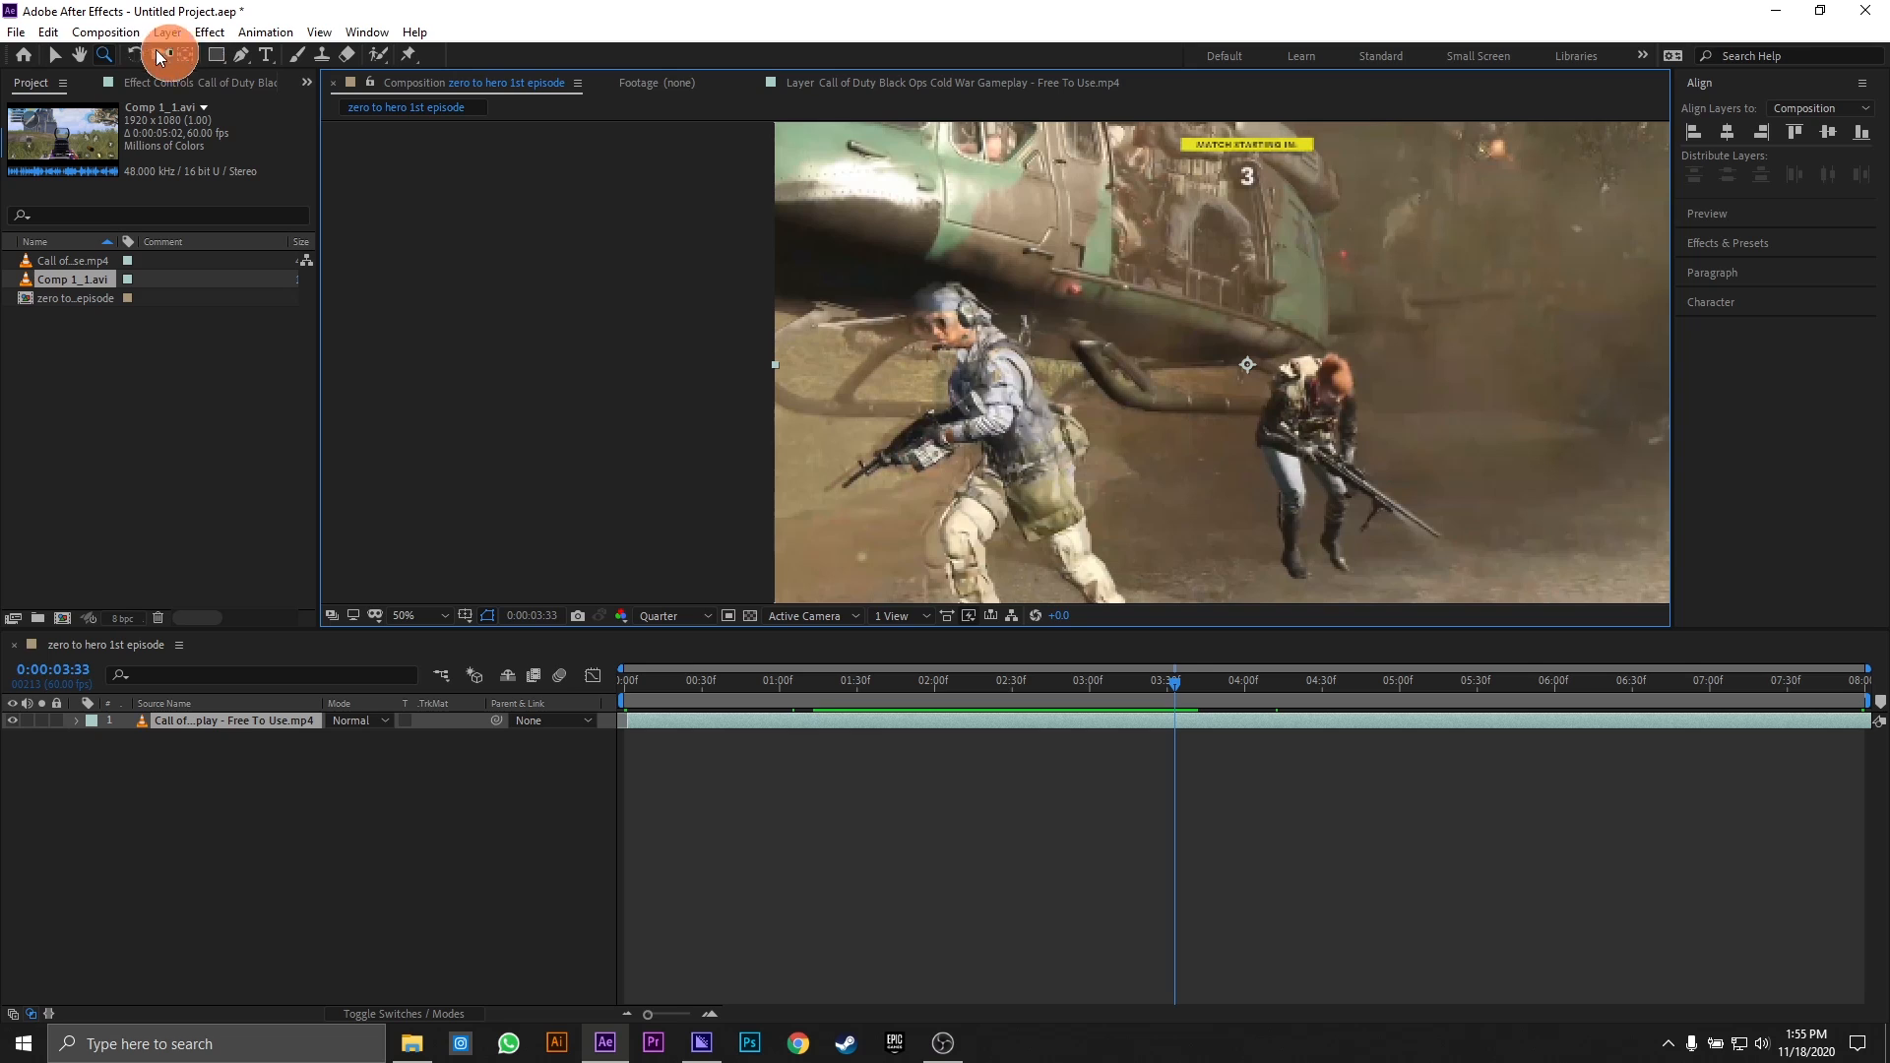
- Try rotating the gameplay layer freely around its anchor point with the Rotation tool, and undo the rotation
left_click(135, 59)
scroll(1405, 266, "down", 1)
scroll(1405, 266, "down", 1)
scroll(1372, 266, "up", 1)
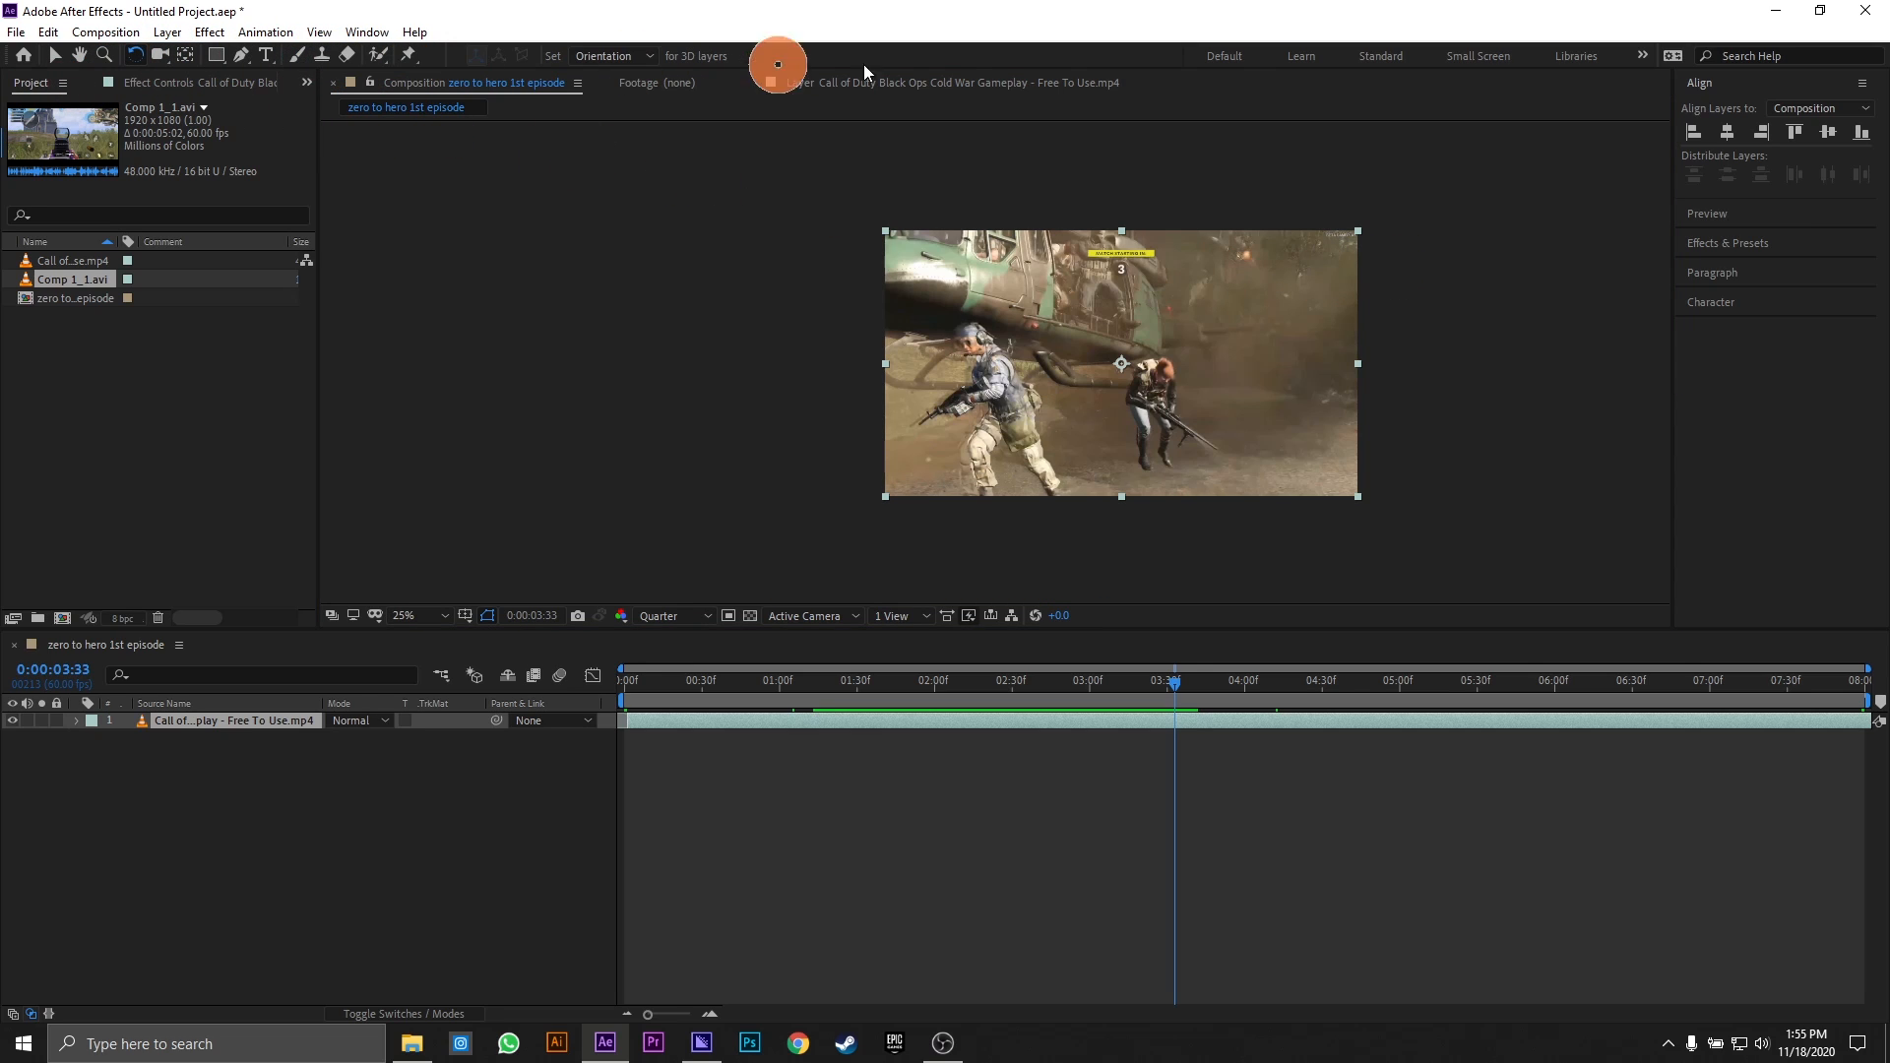
mouse_move(1372, 228)
left_mouse_down()
mouse_move(1312, 194)
mouse_move(1355, 227)
mouse_move(1358, 308)
mouse_move(751, 118)
mouse_move(1048, 345)
mouse_move(800, 270)
left_mouse_up()
left_click(1329, 263)
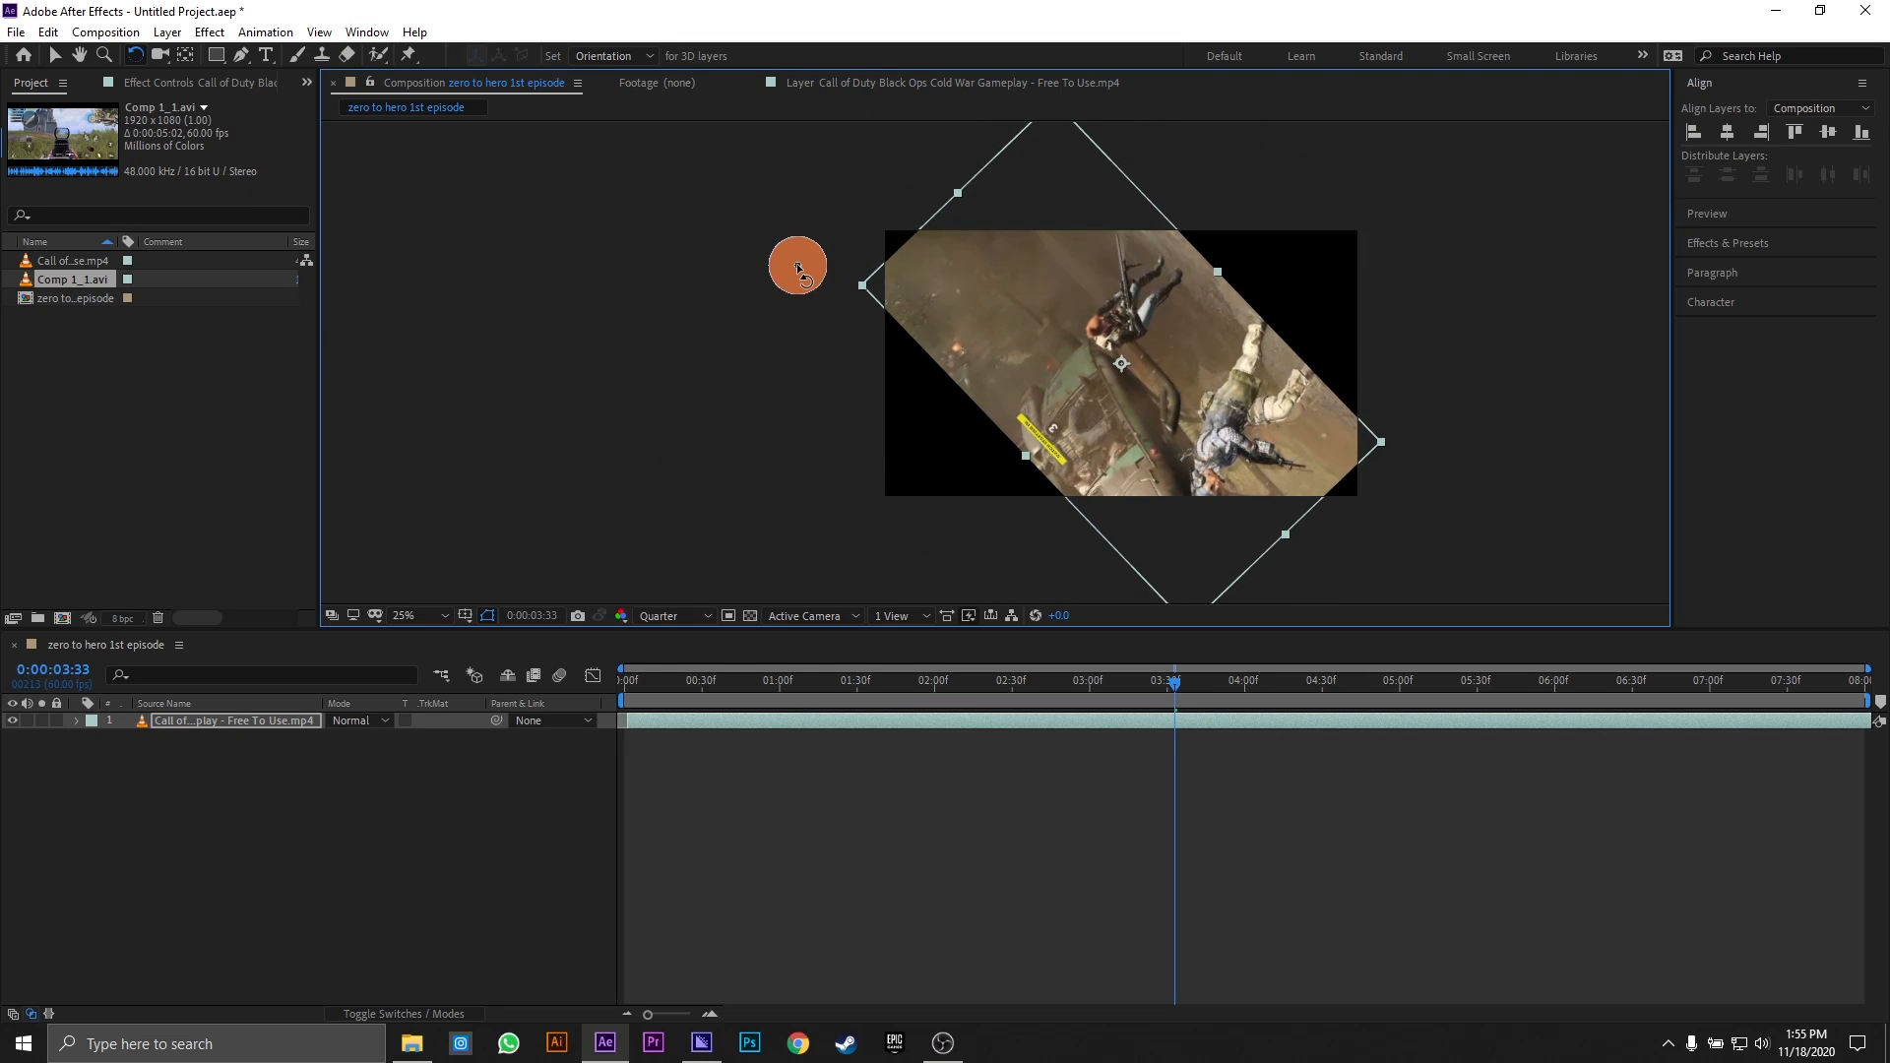
key("ctrl+z")
key("ctrl+z")
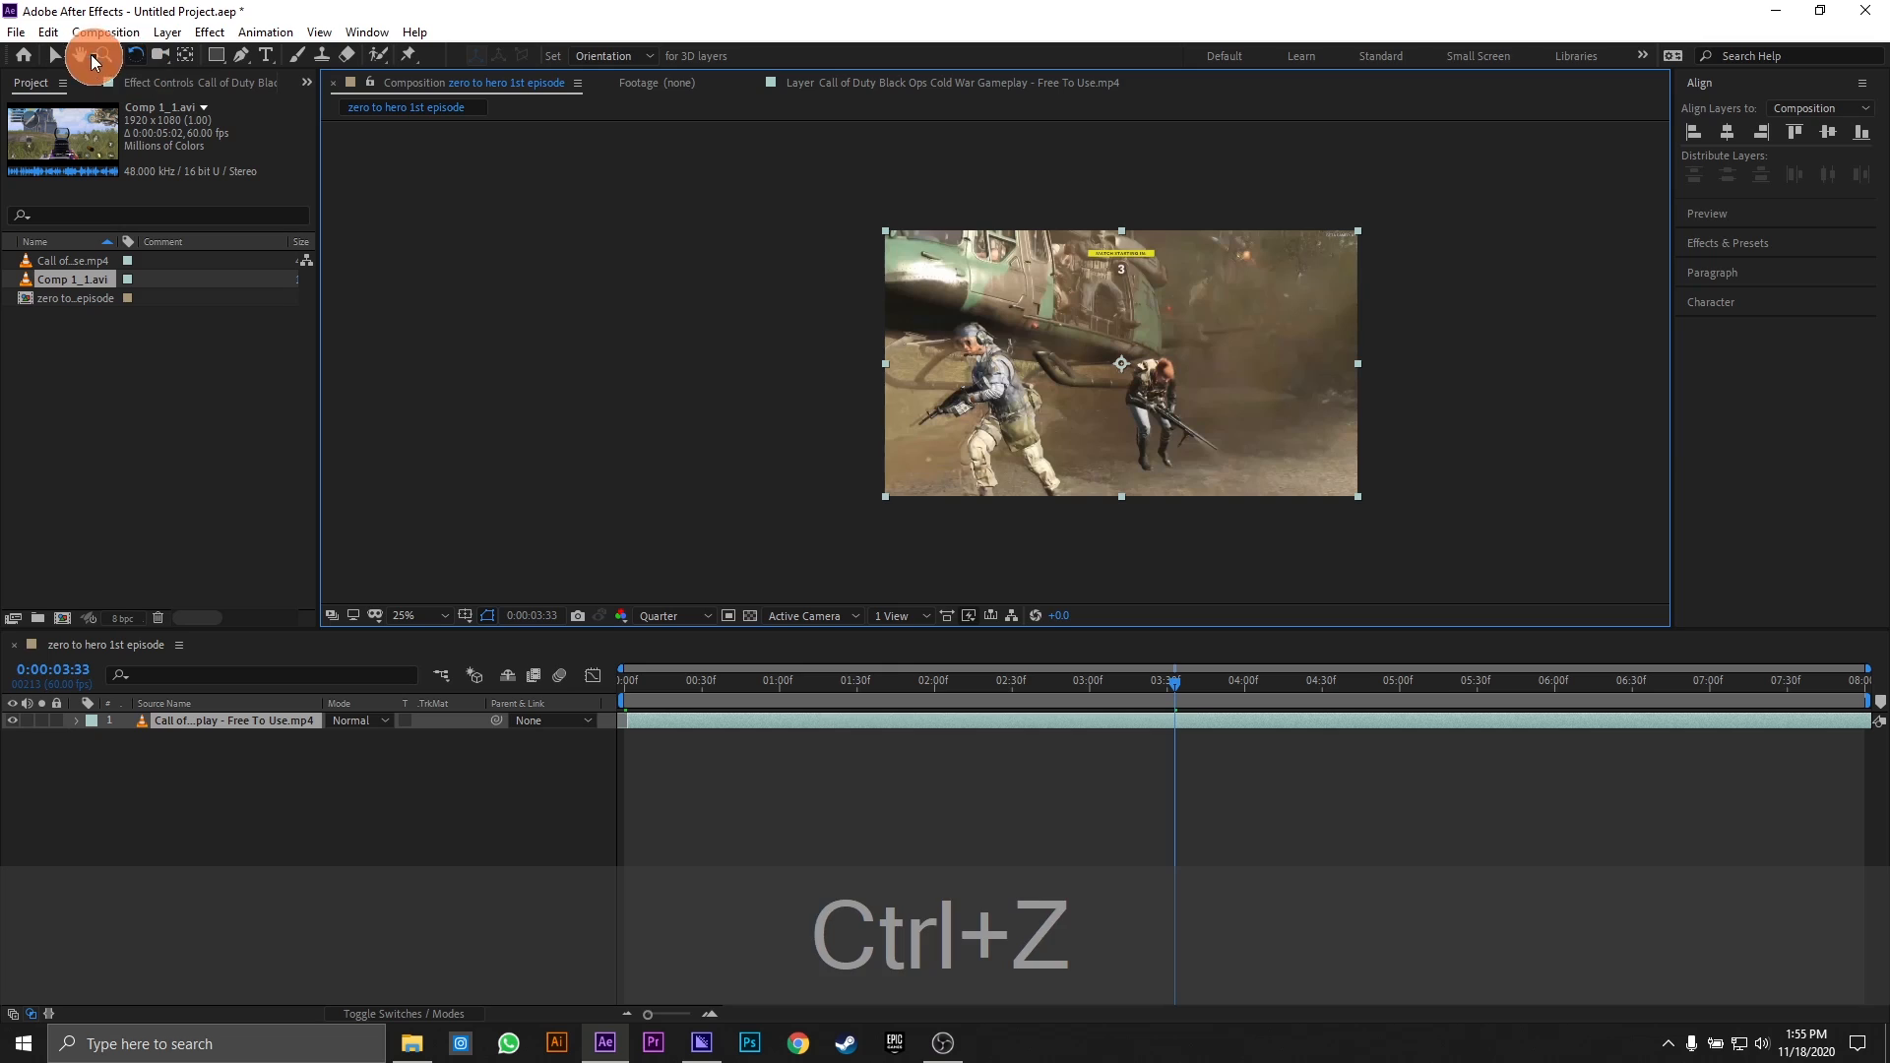
- Activate the Pan Behind (Anchor Point) tool and pick the anchor point at the gameplay layer's centre
left_click(164, 62)
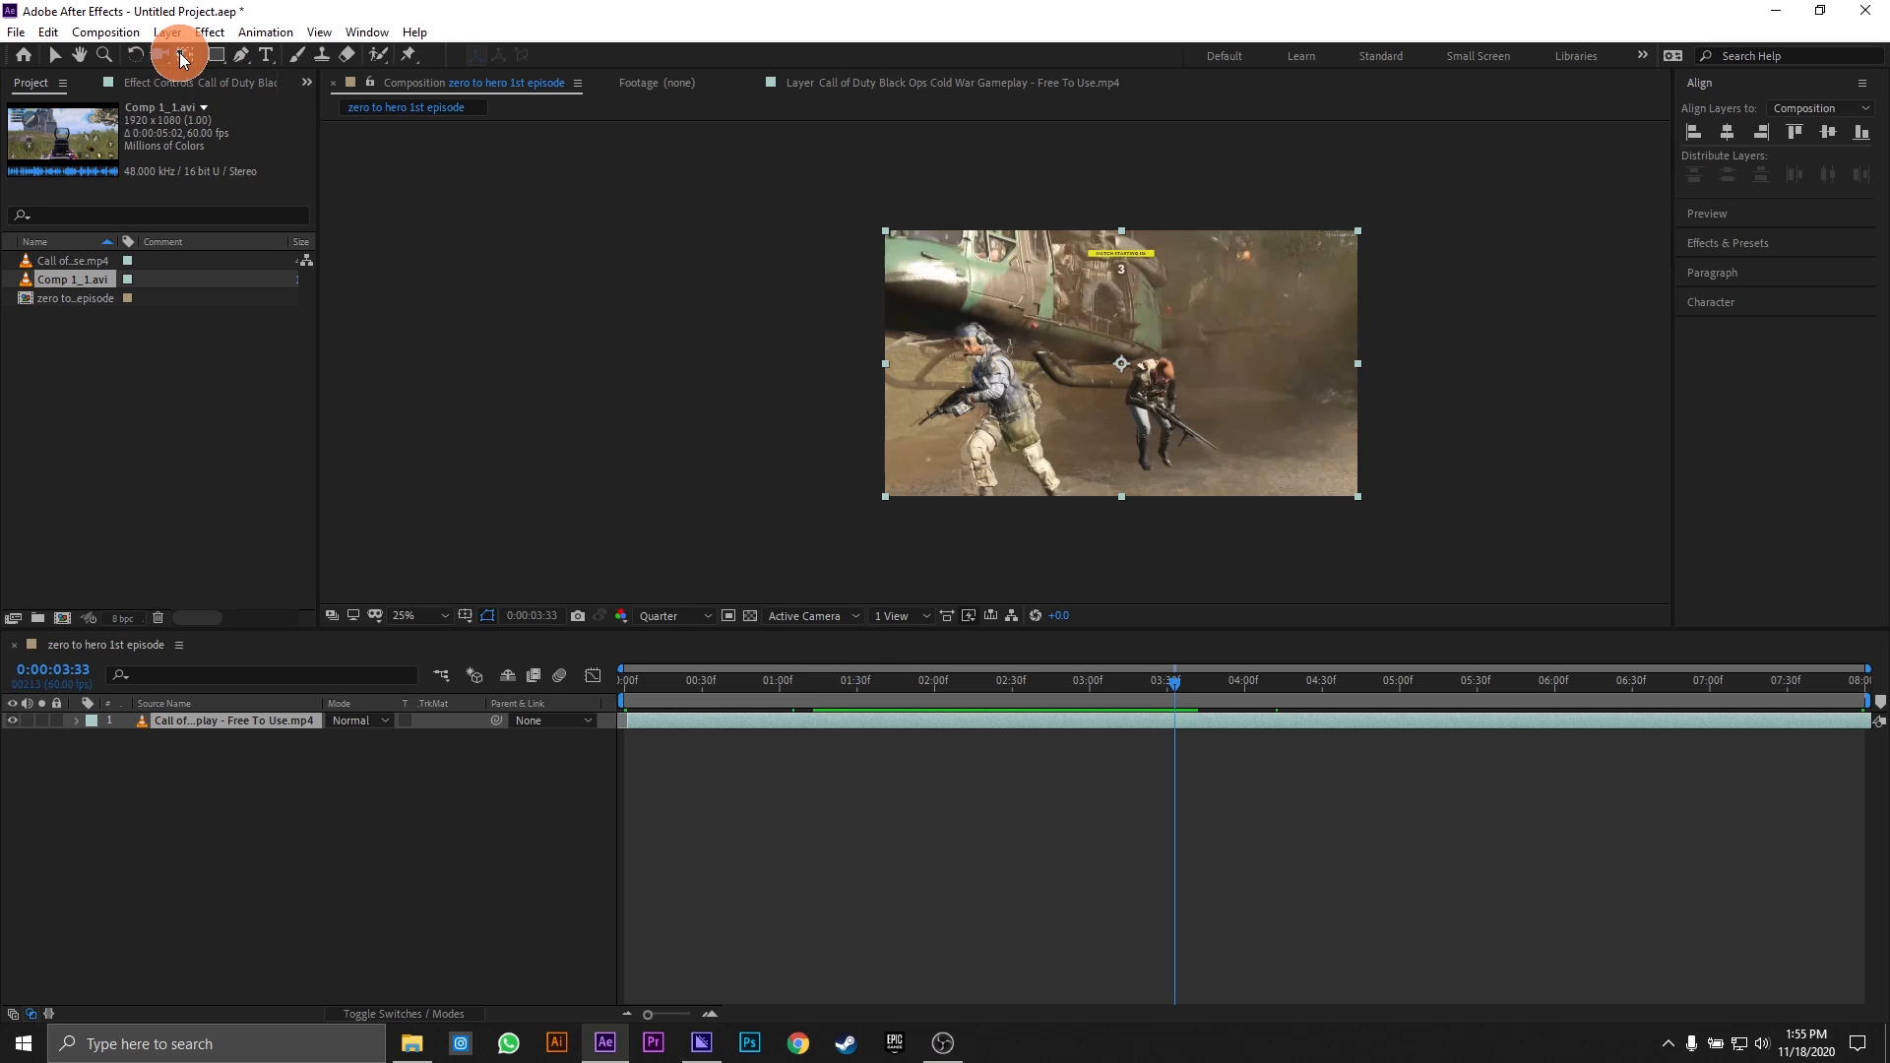
left_click(188, 56)
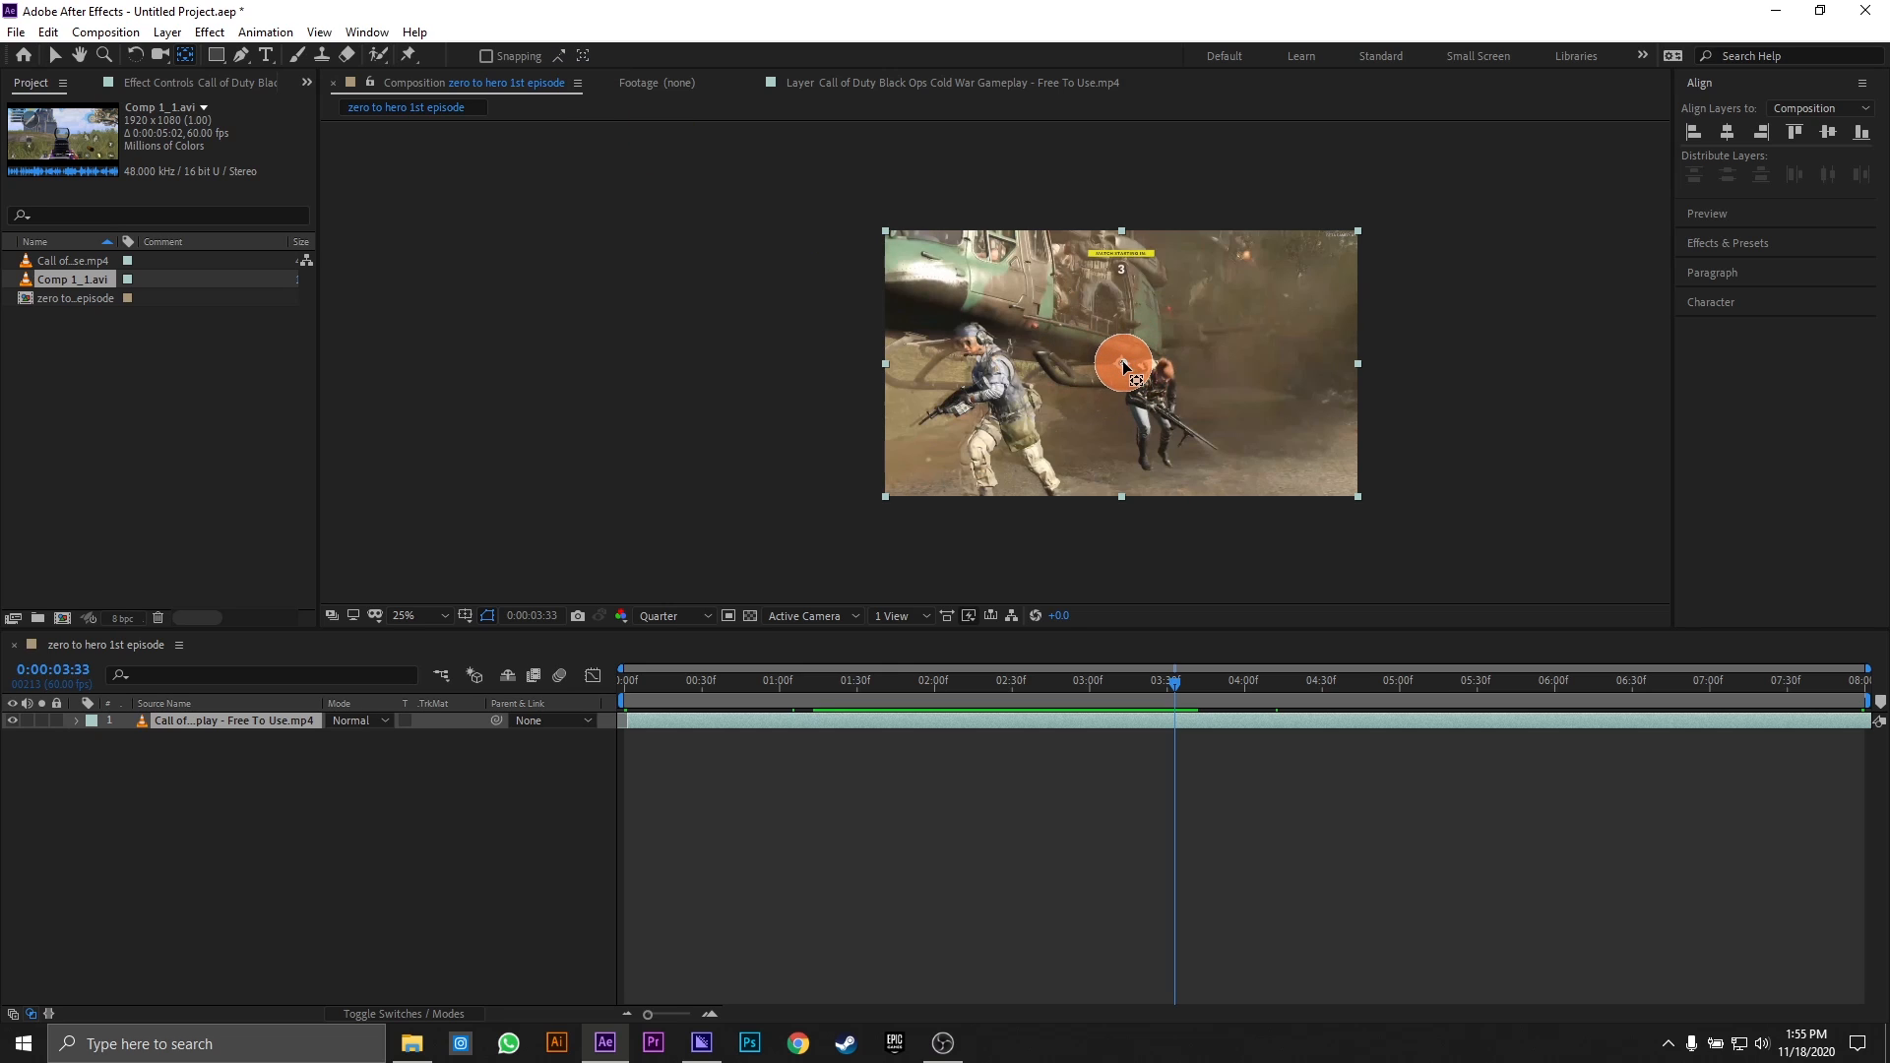
left_click(1124, 364)
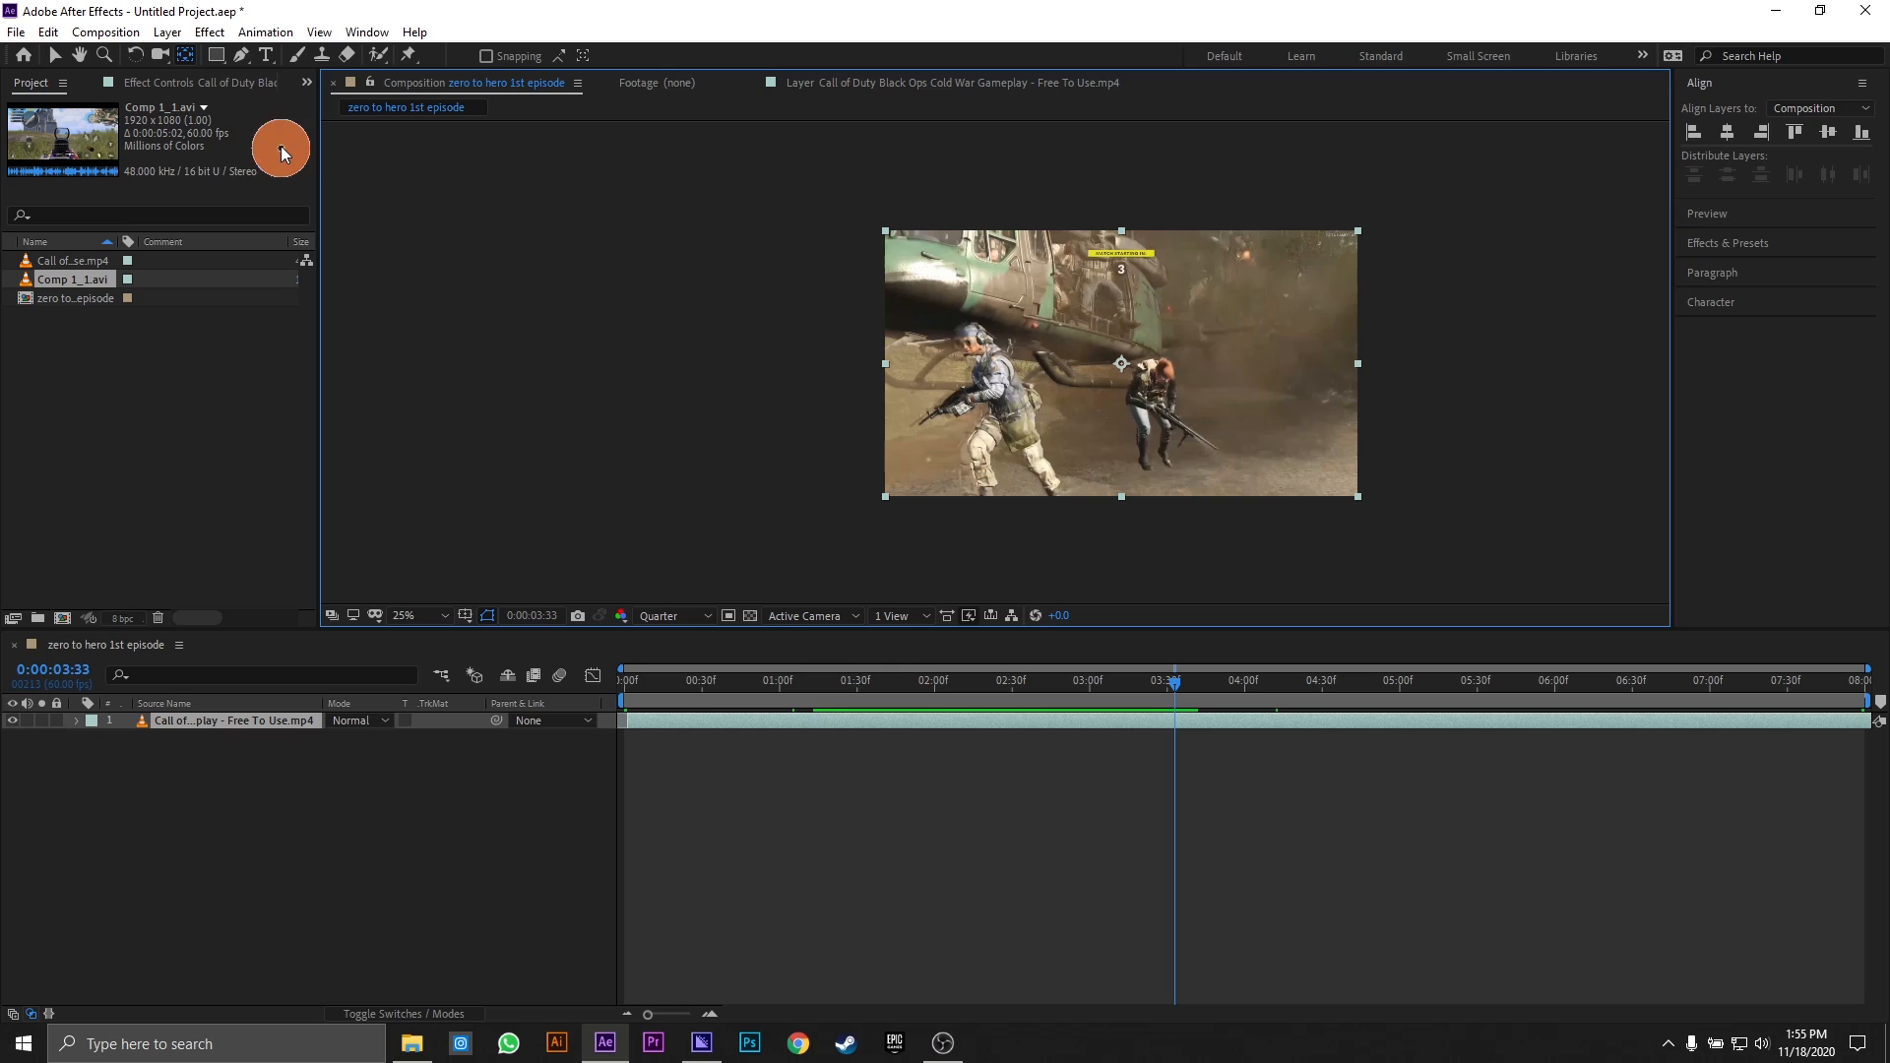
- Try an elliptical mask around the middle of the gameplay layer with the Ellipse tool, and undo it
left_click(226, 59)
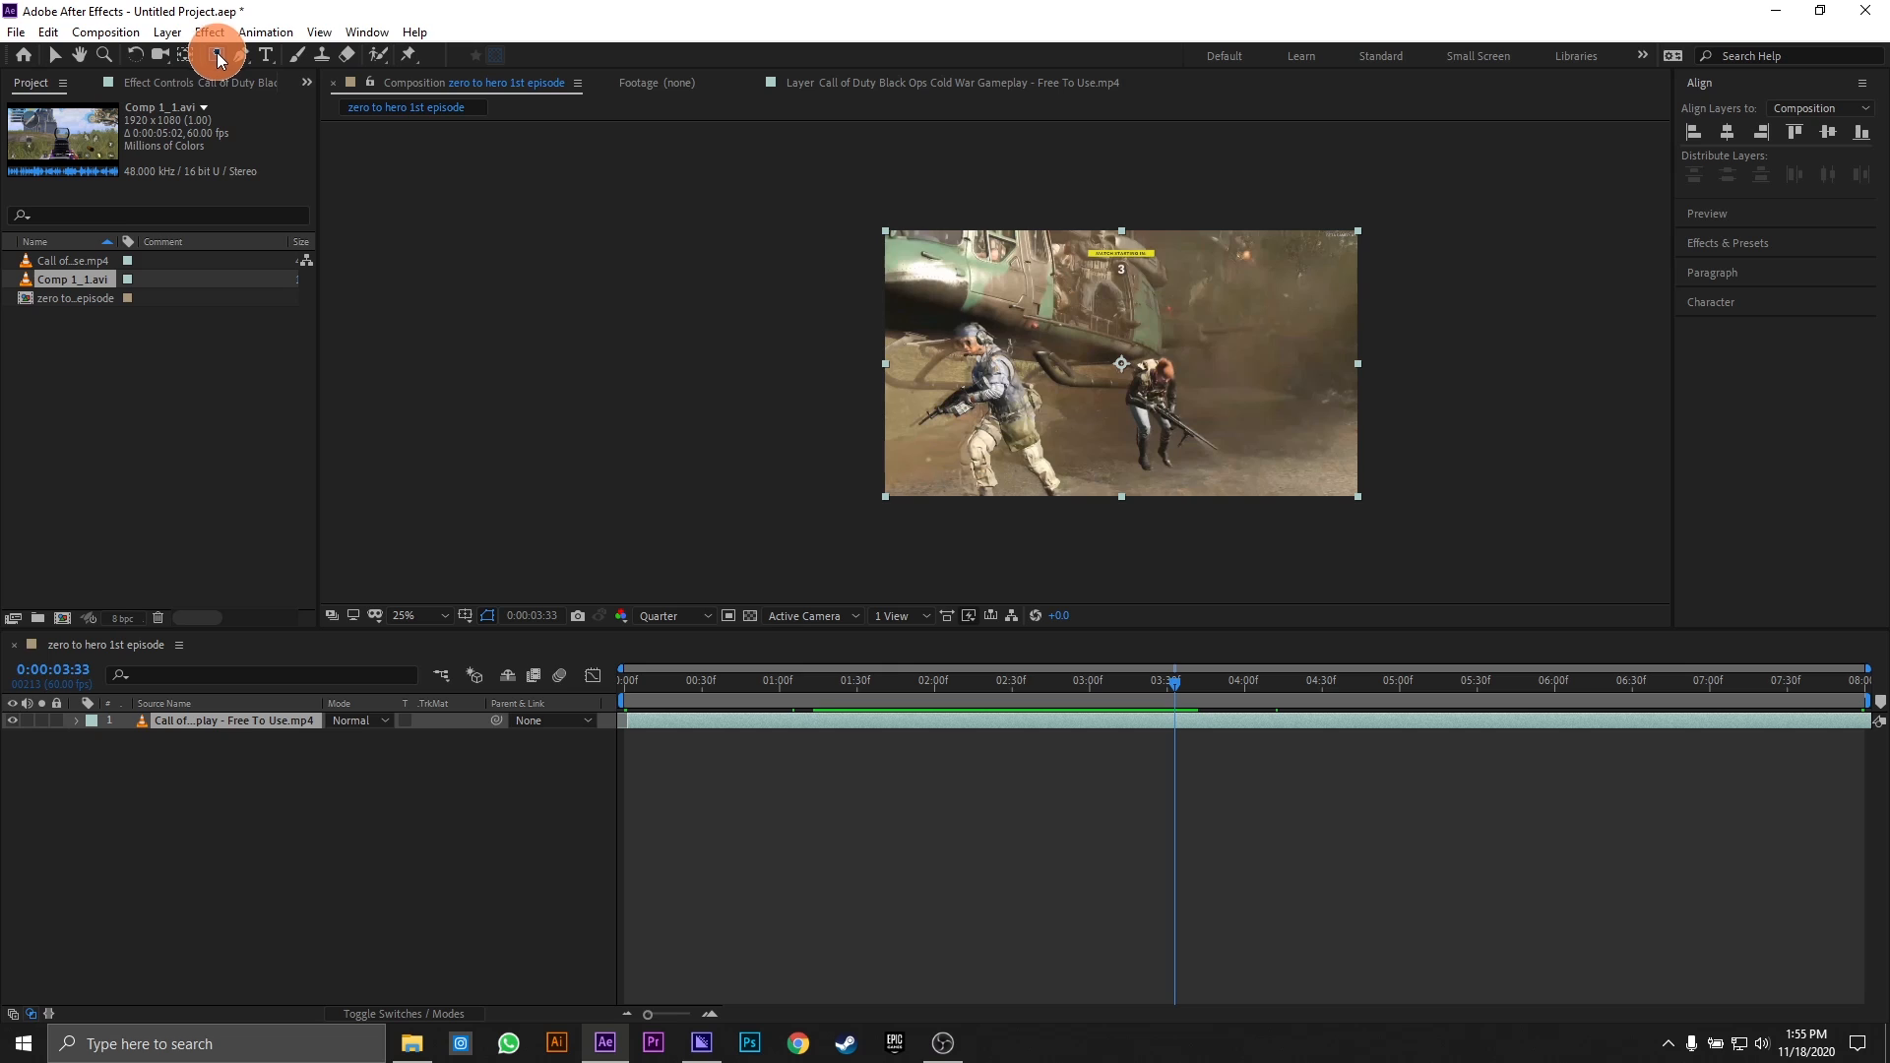
left_click_drag(219, 59, 296, 108)
left_click_drag(975, 246, 1342, 493)
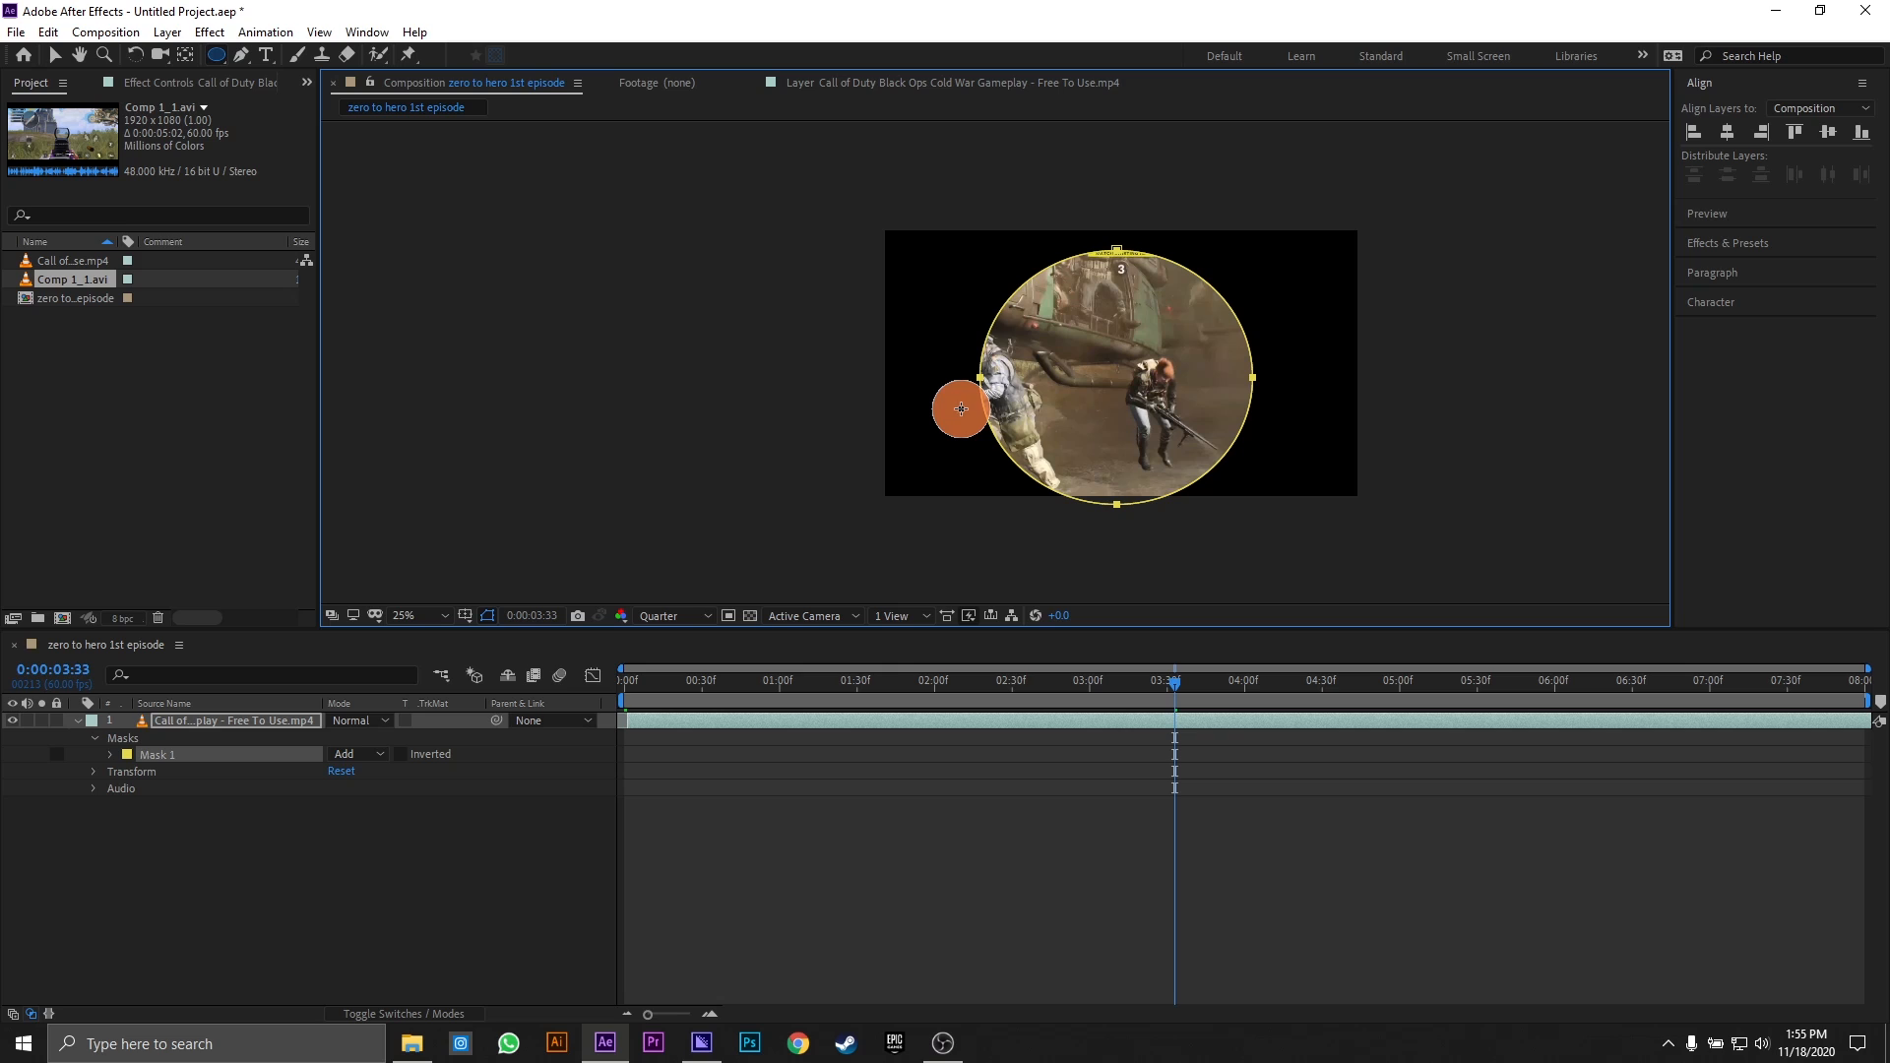
key("ctrl+z")
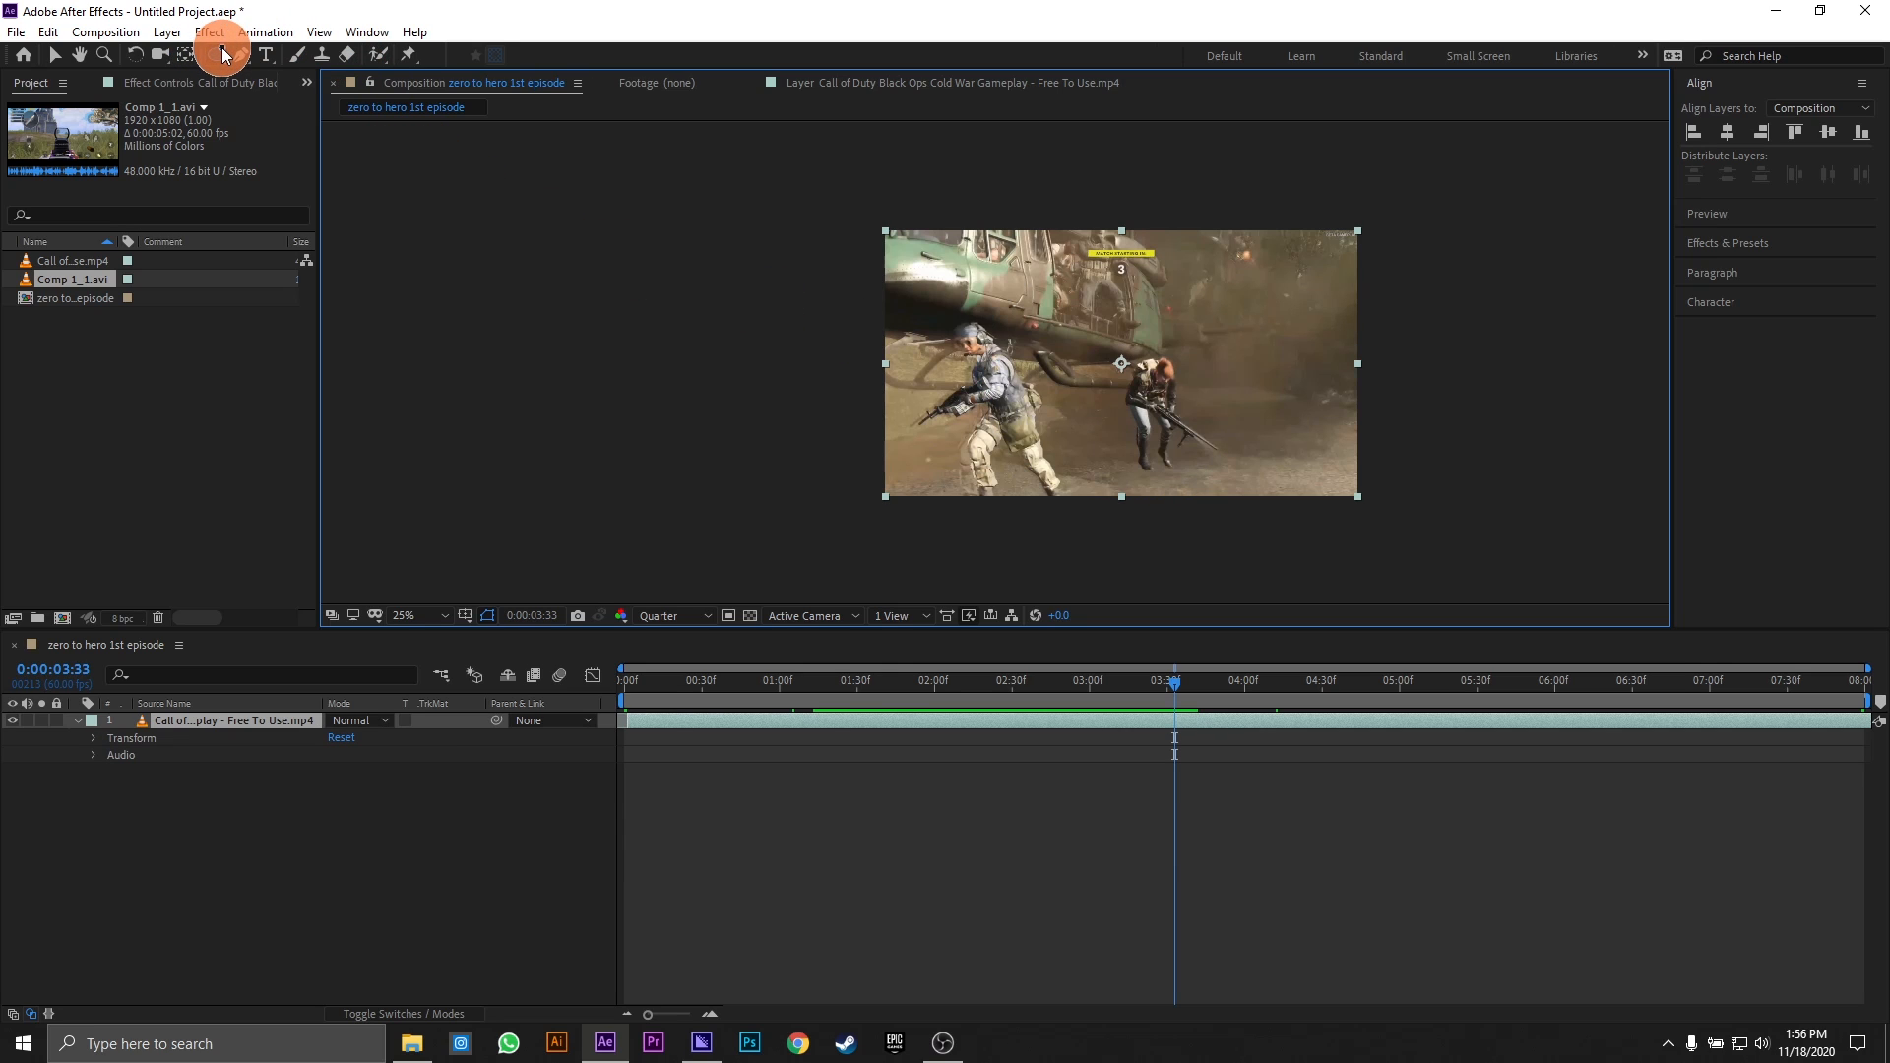
- Try a rectangular mask over the middle of the gameplay layer with the Rectangle tool, and undo it
left_click_drag(222, 52, 295, 54)
left_click_drag(968, 251, 1238, 464)
key("ctrl+z")
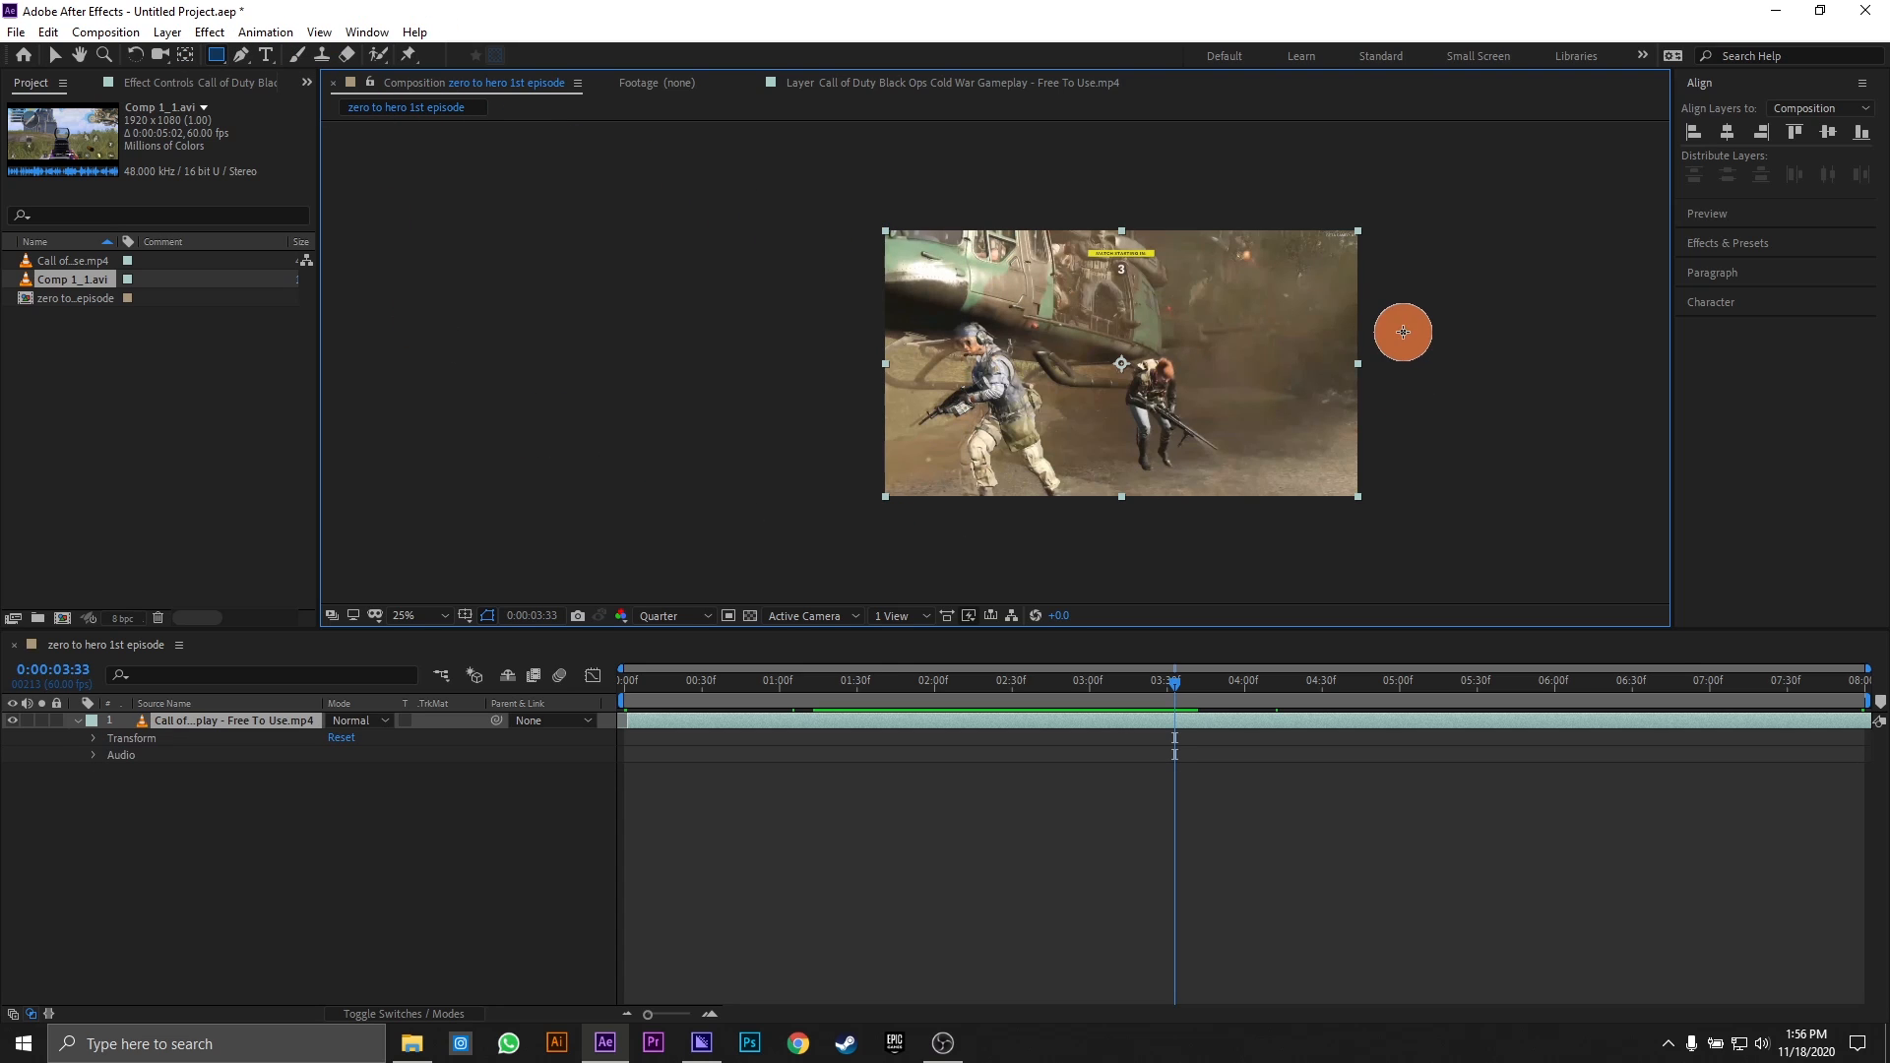
- Try a closed freeform mask across the middle of the gameplay layer with the Pen tool, and undo it
left_click(243, 56)
left_click(937, 332)
left_click(1093, 307)
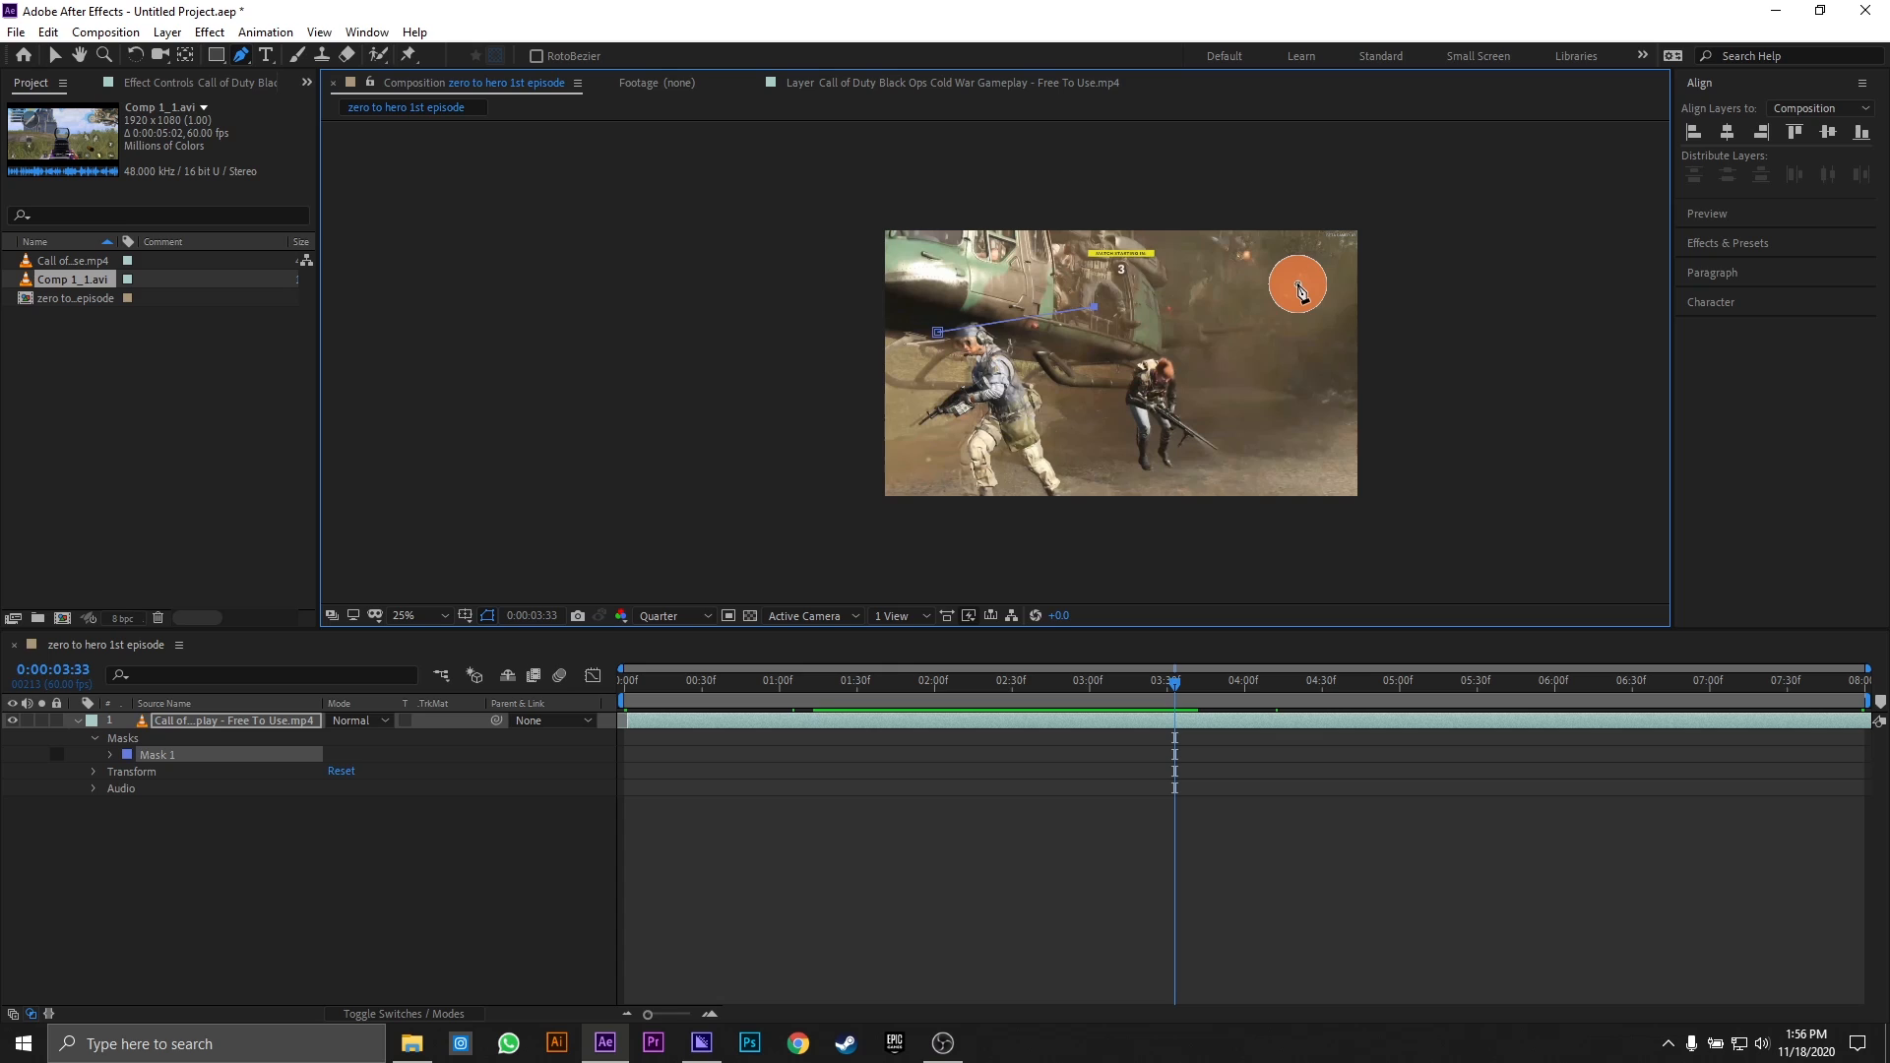
left_click(1300, 284)
left_click(1565, 296)
left_click(1546, 427)
left_click(1311, 449)
left_click(1087, 456)
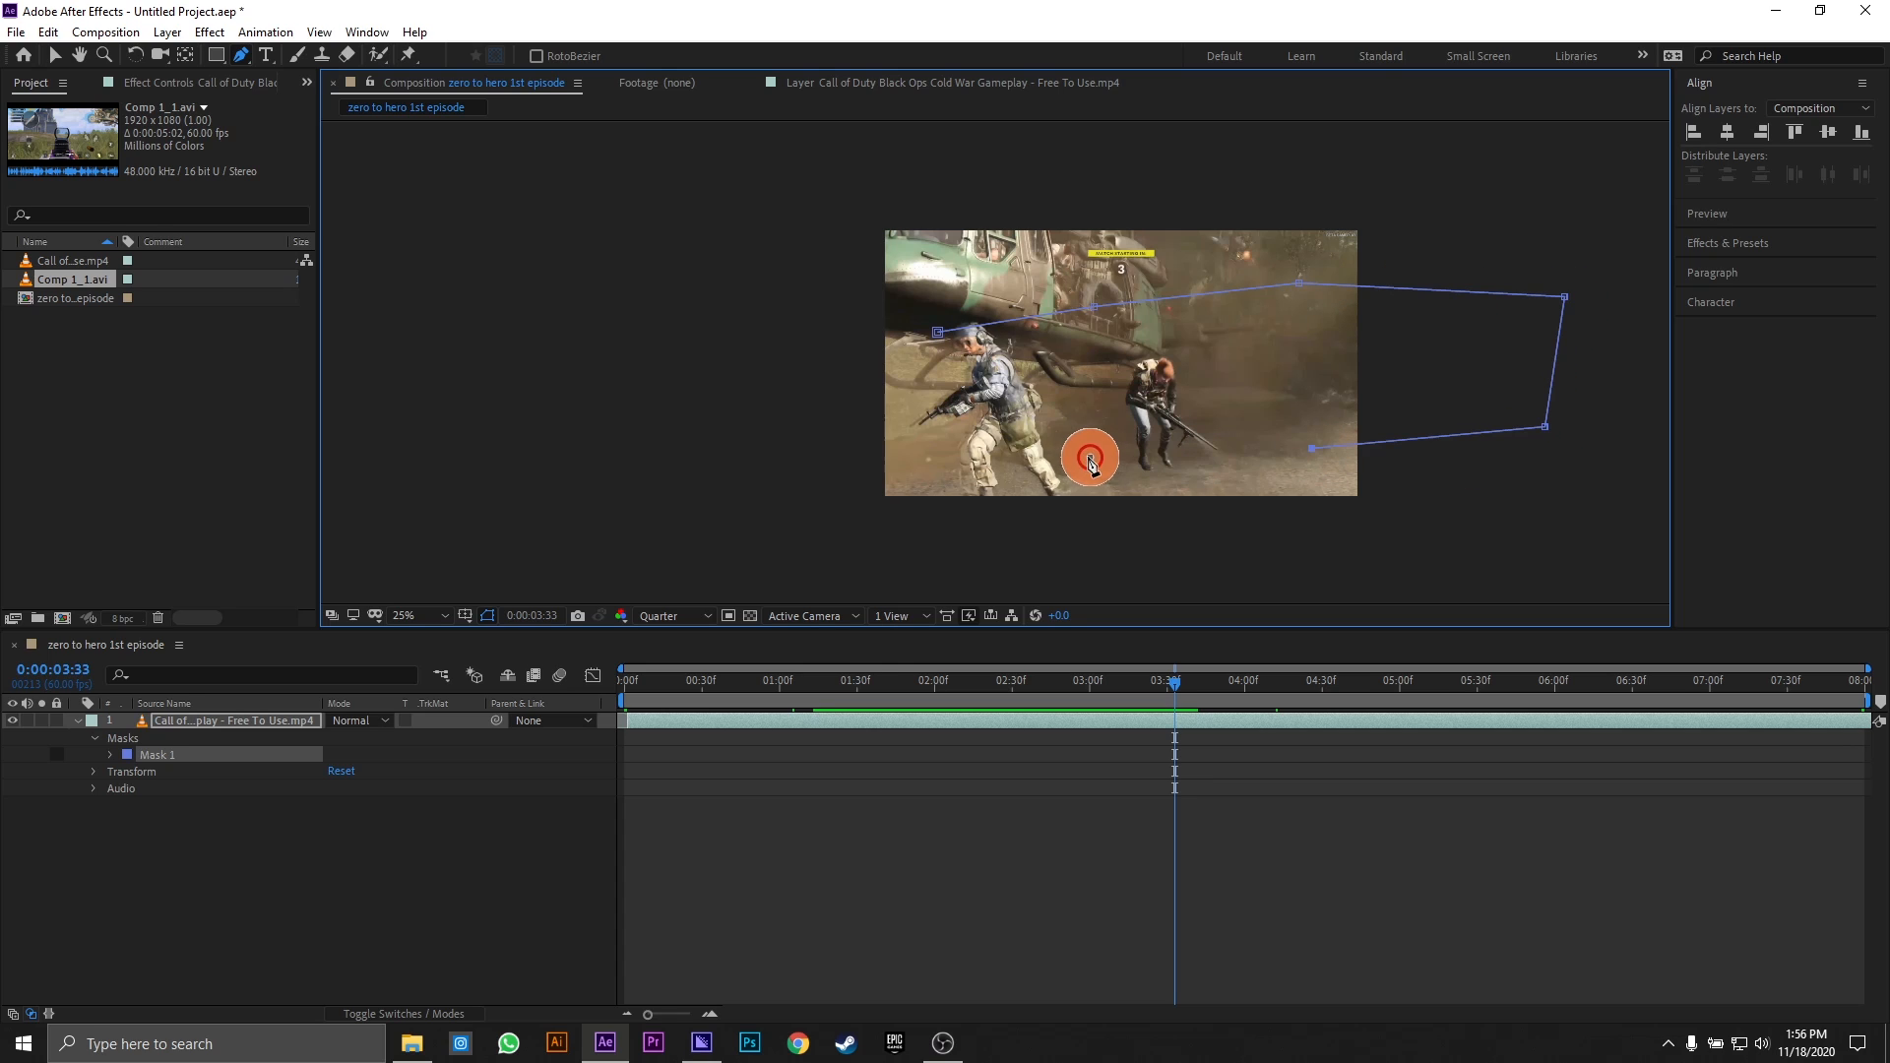
left_click(987, 446)
left_click(938, 332)
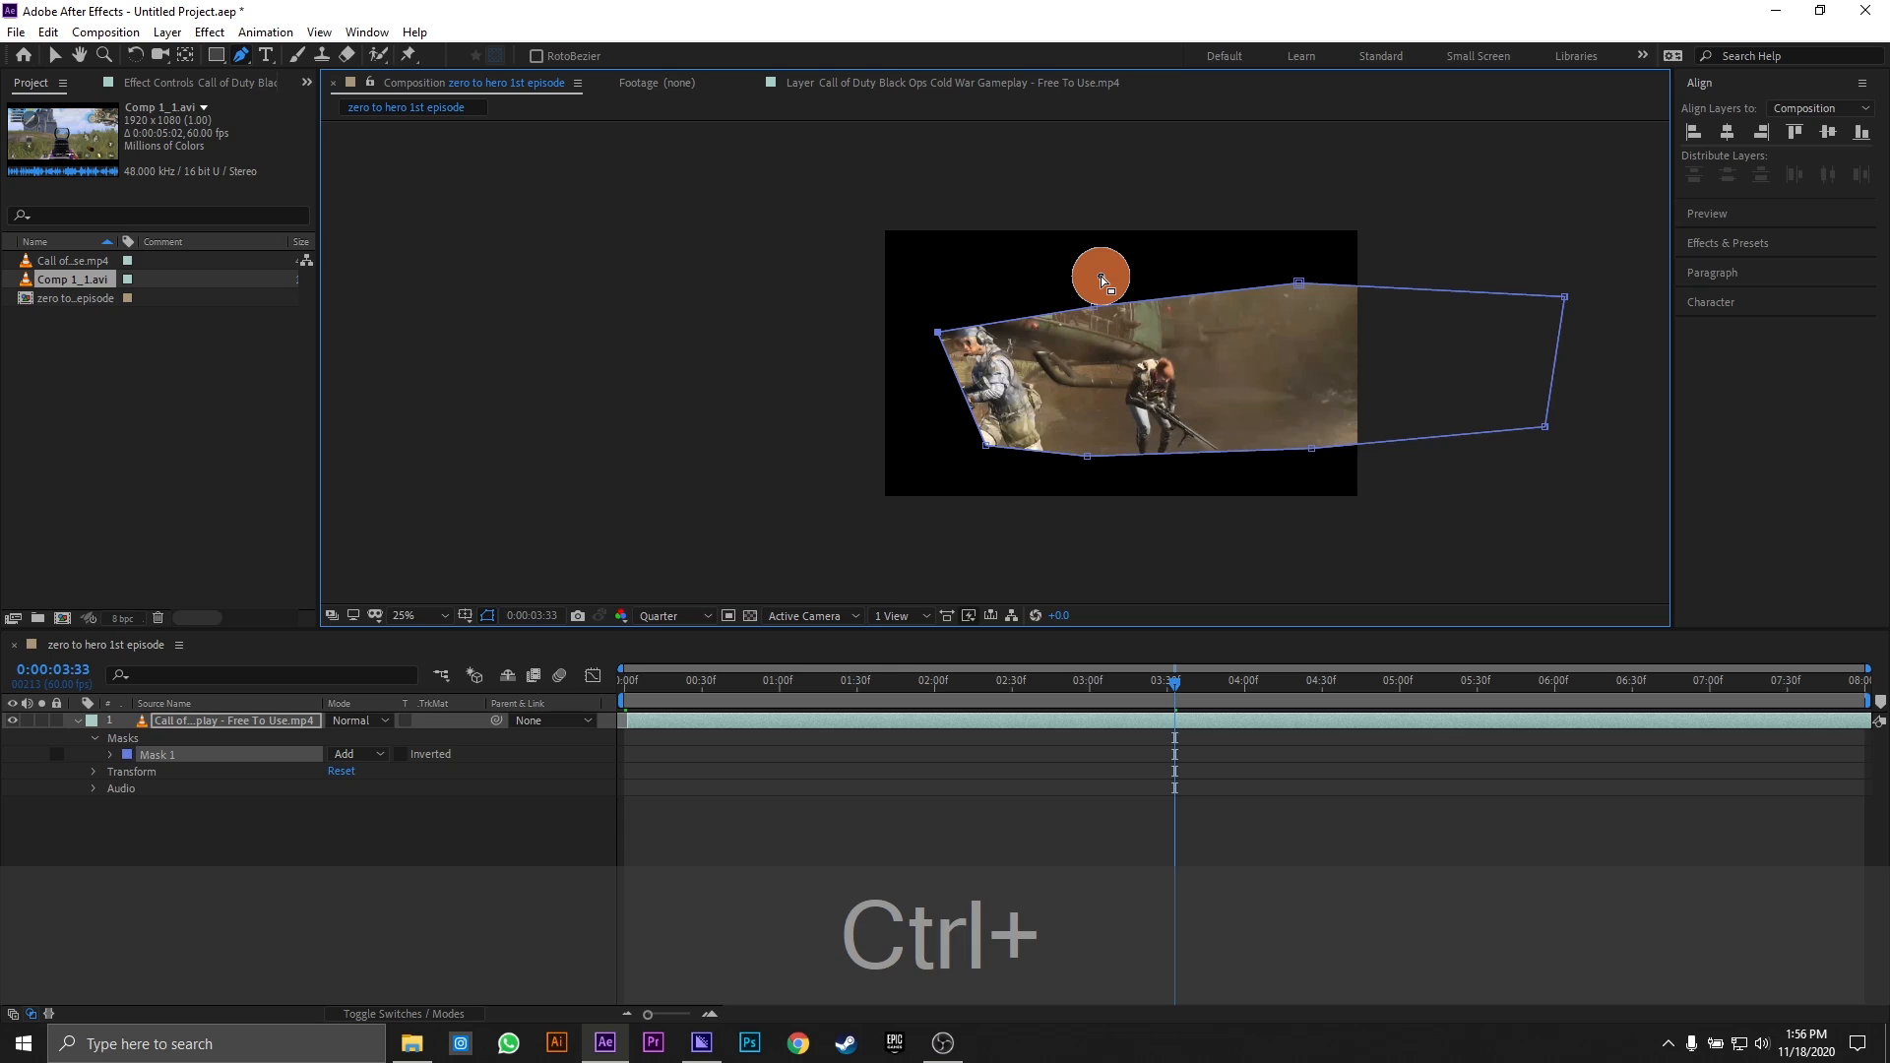
key("ctrl+z")
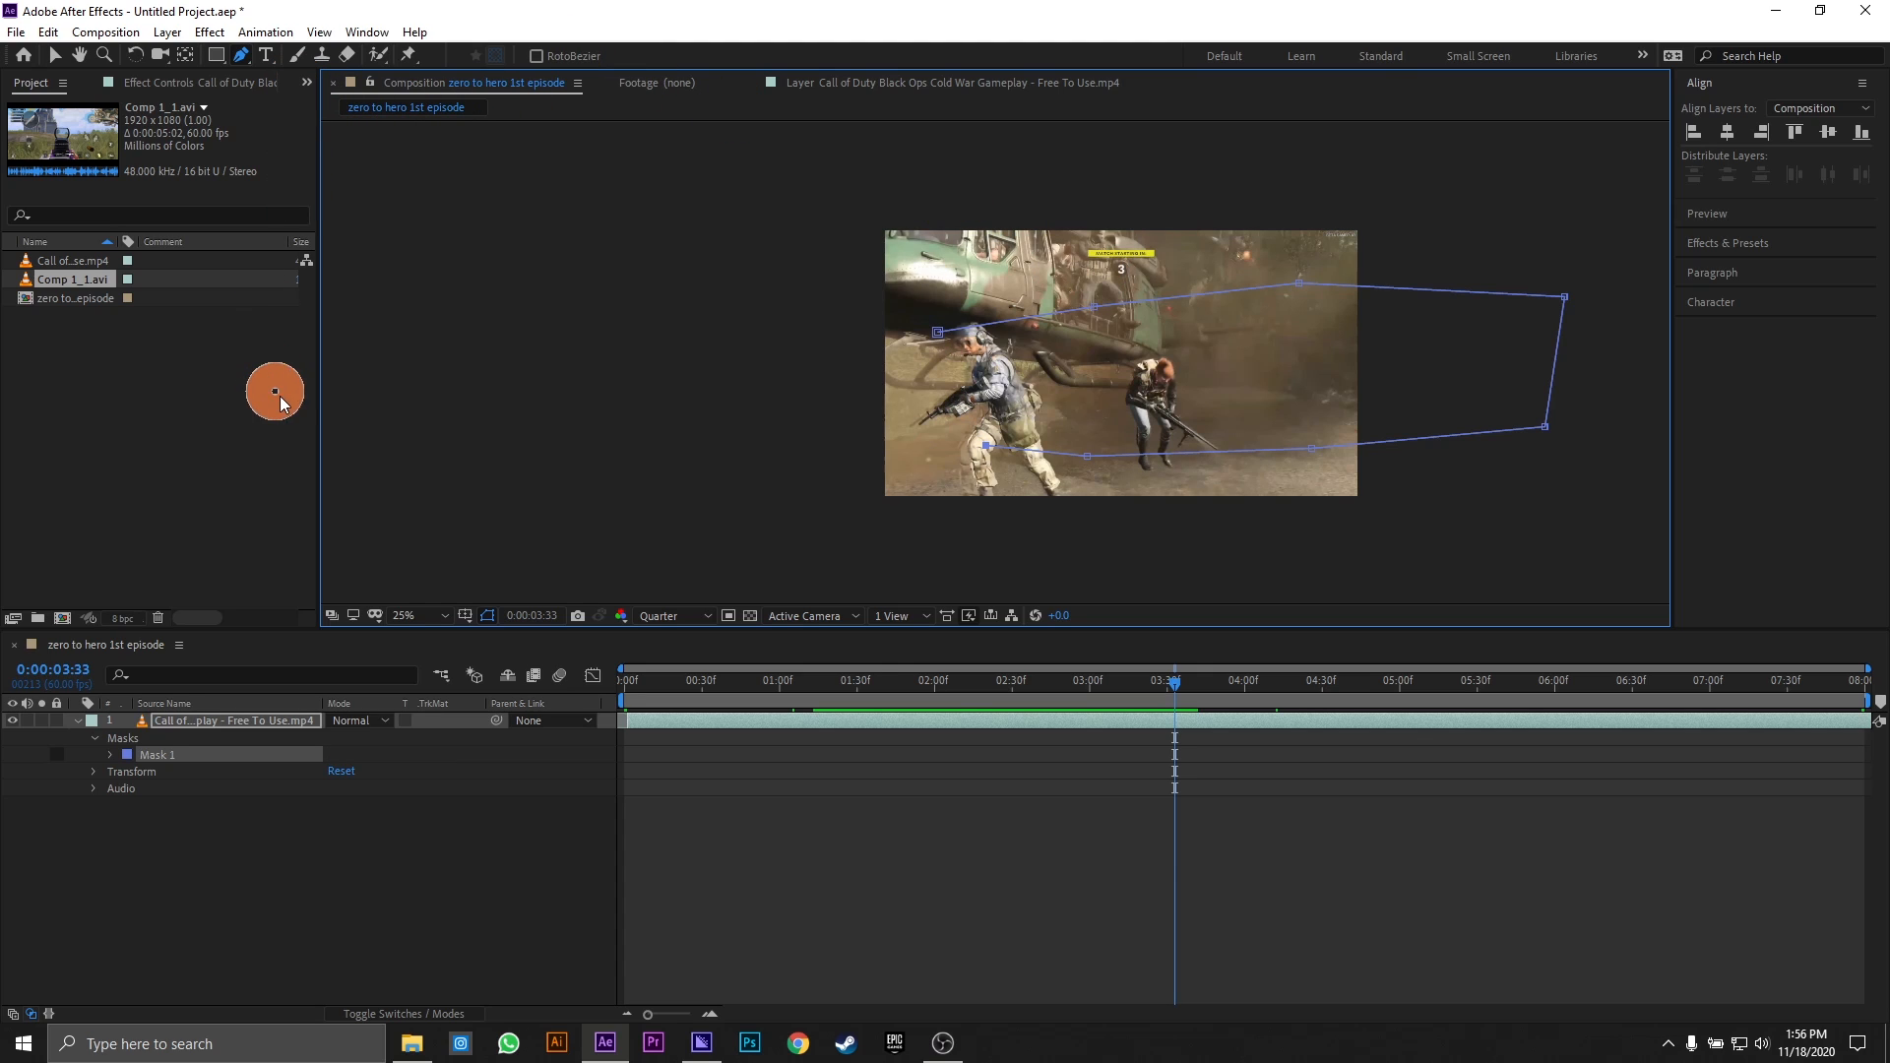
key("ctrl+z")
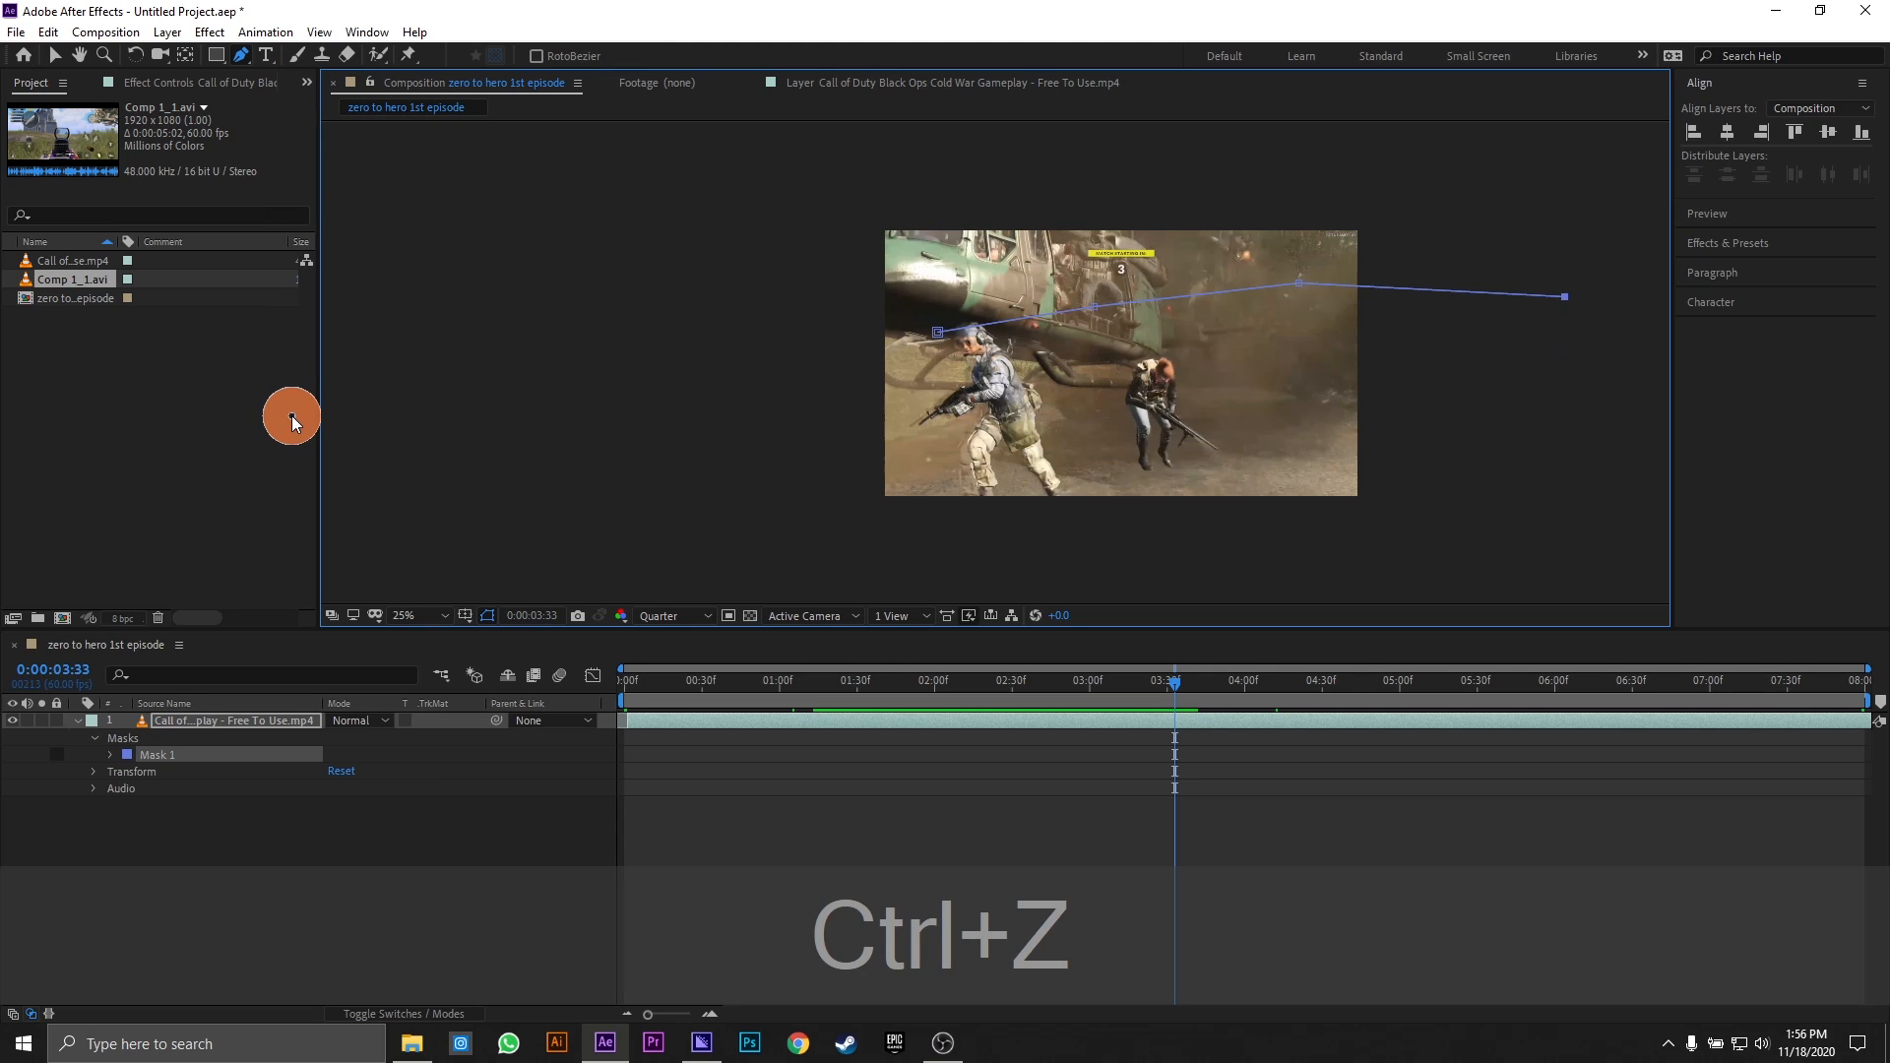
key("ctrl+z")
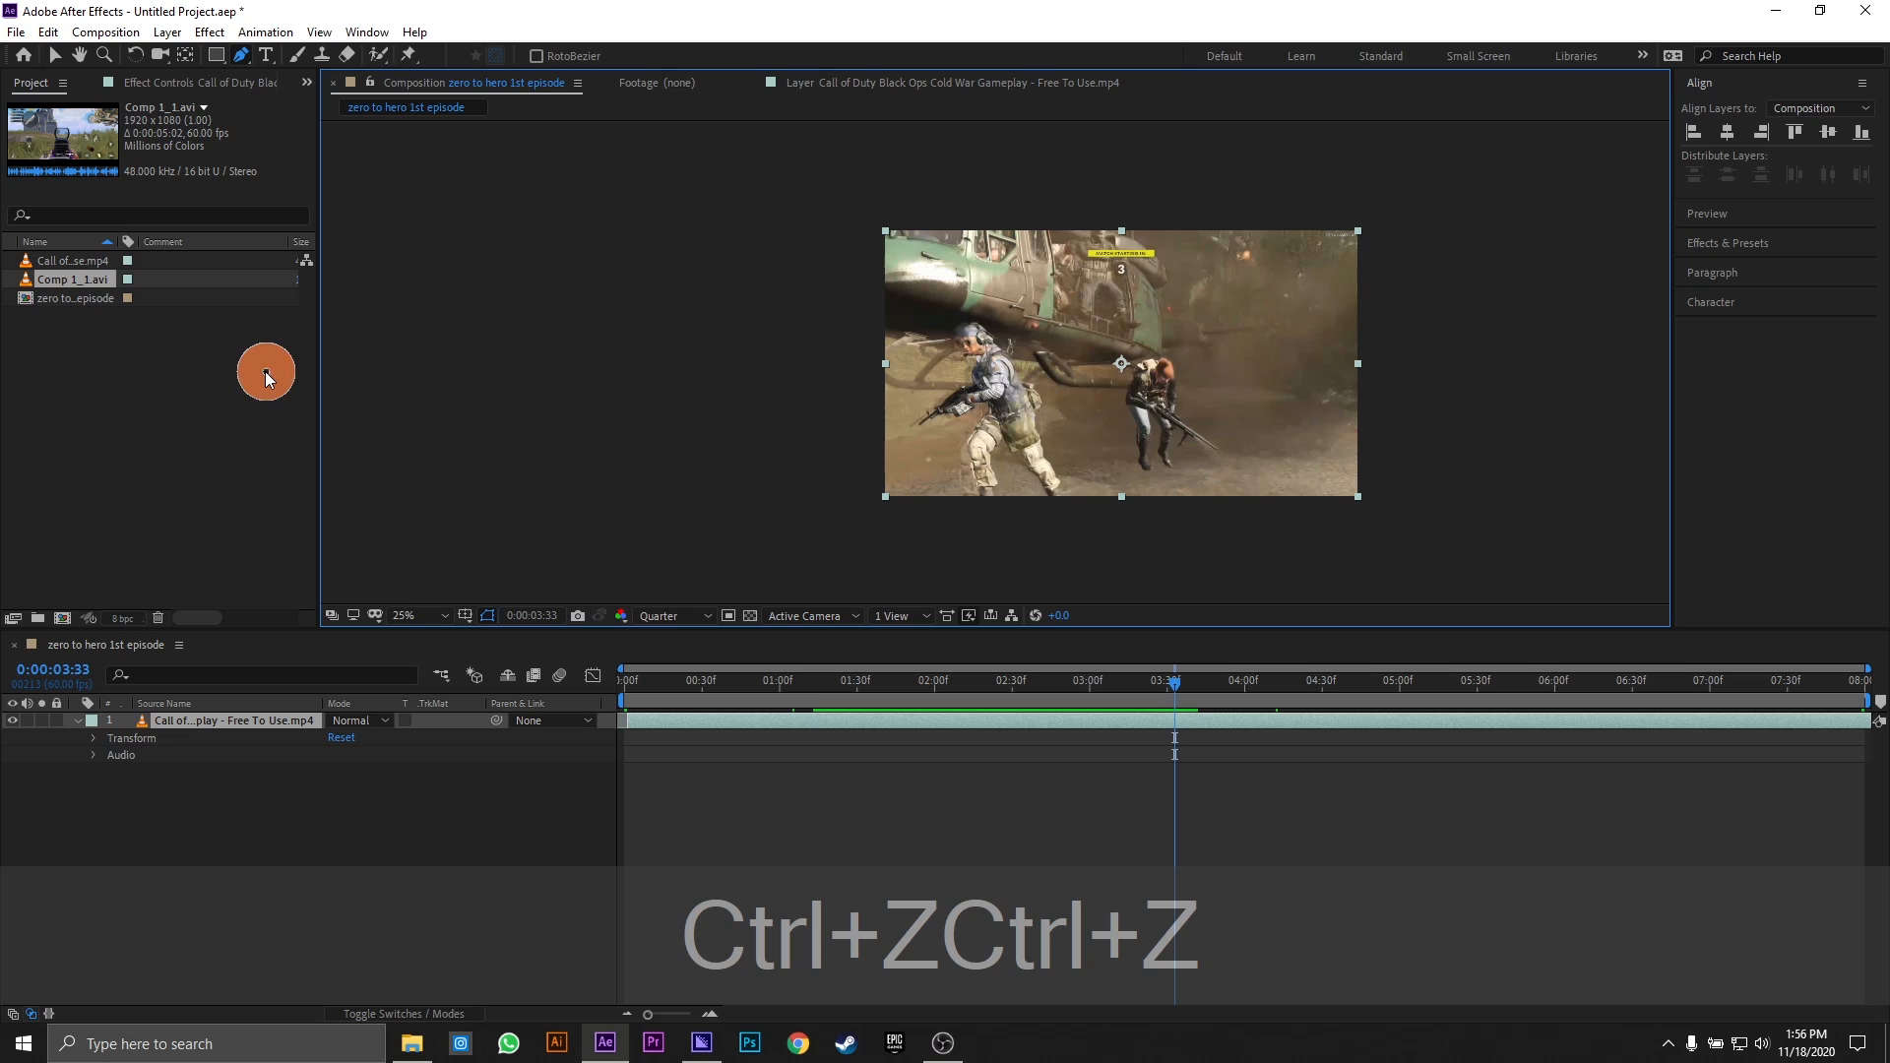
- Try a text layer reading "lit" near the centre of the frame with the Type tool, and delete it
left_click(265, 55)
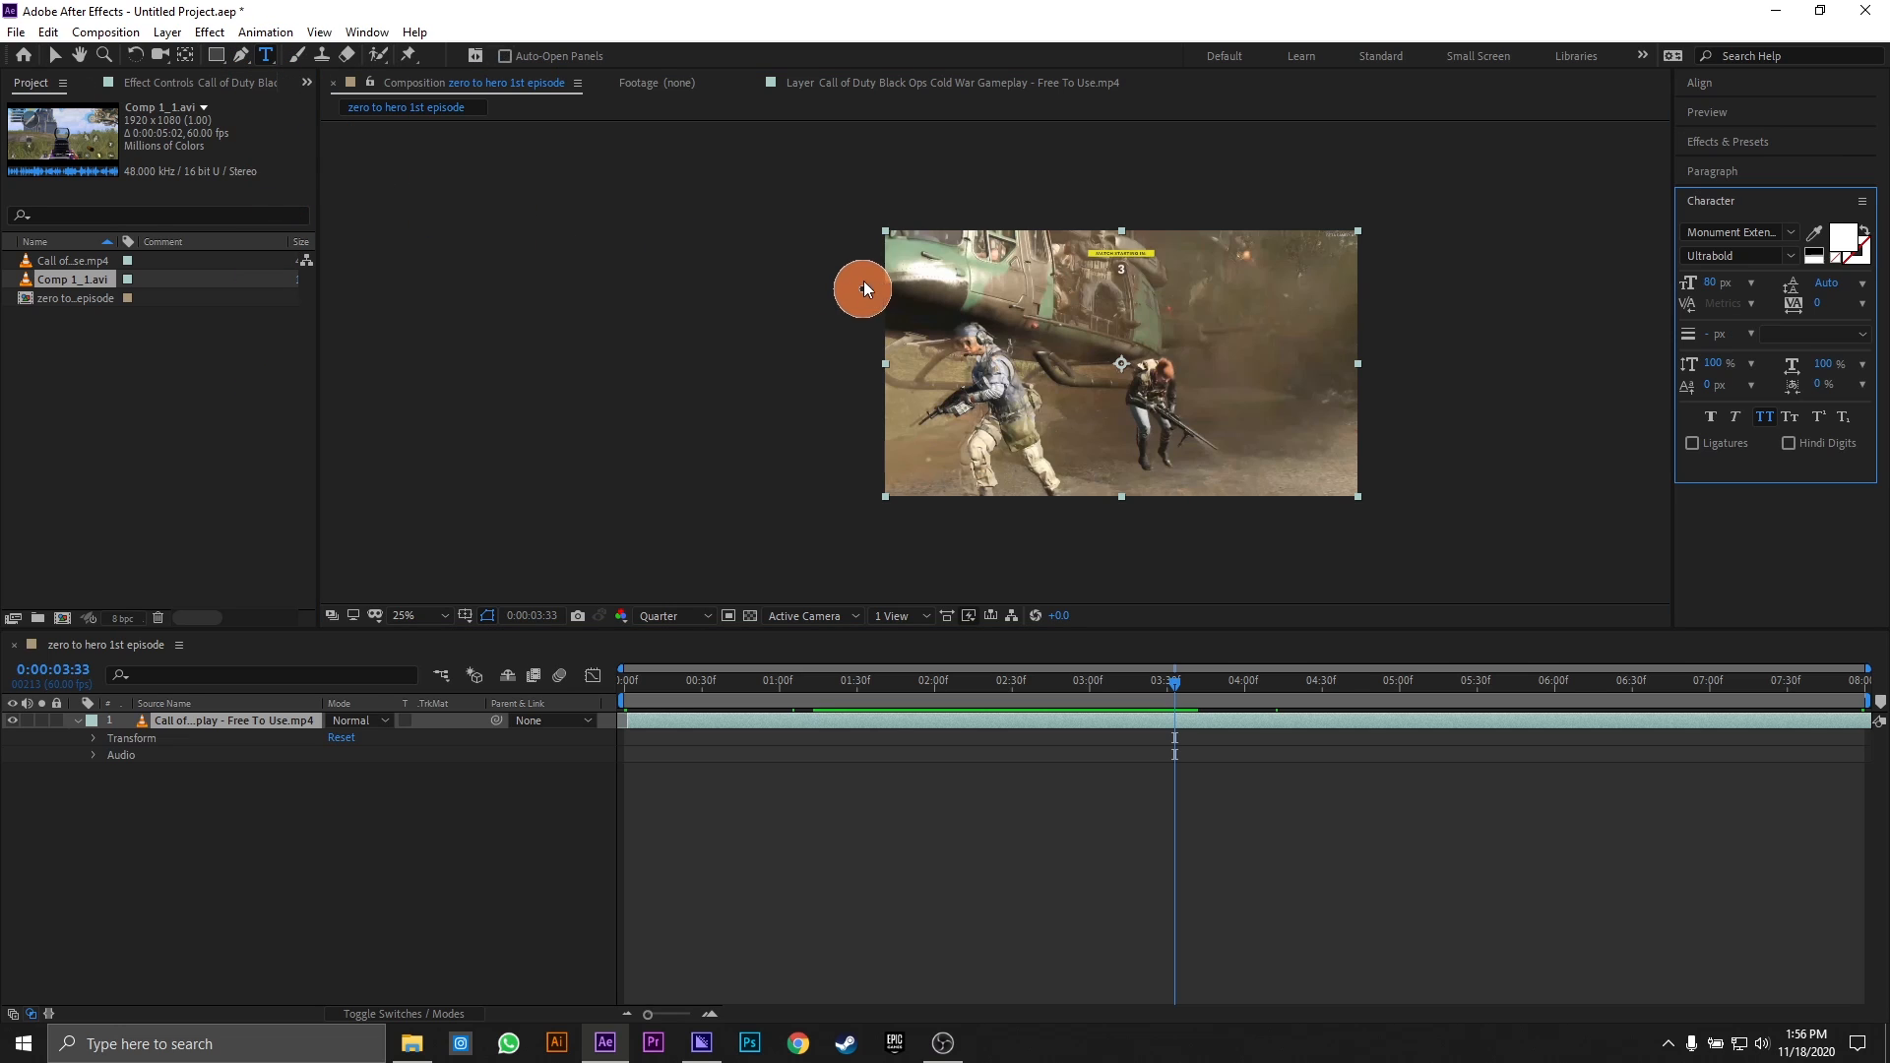
left_click(1083, 366)
left_click(1264, 519)
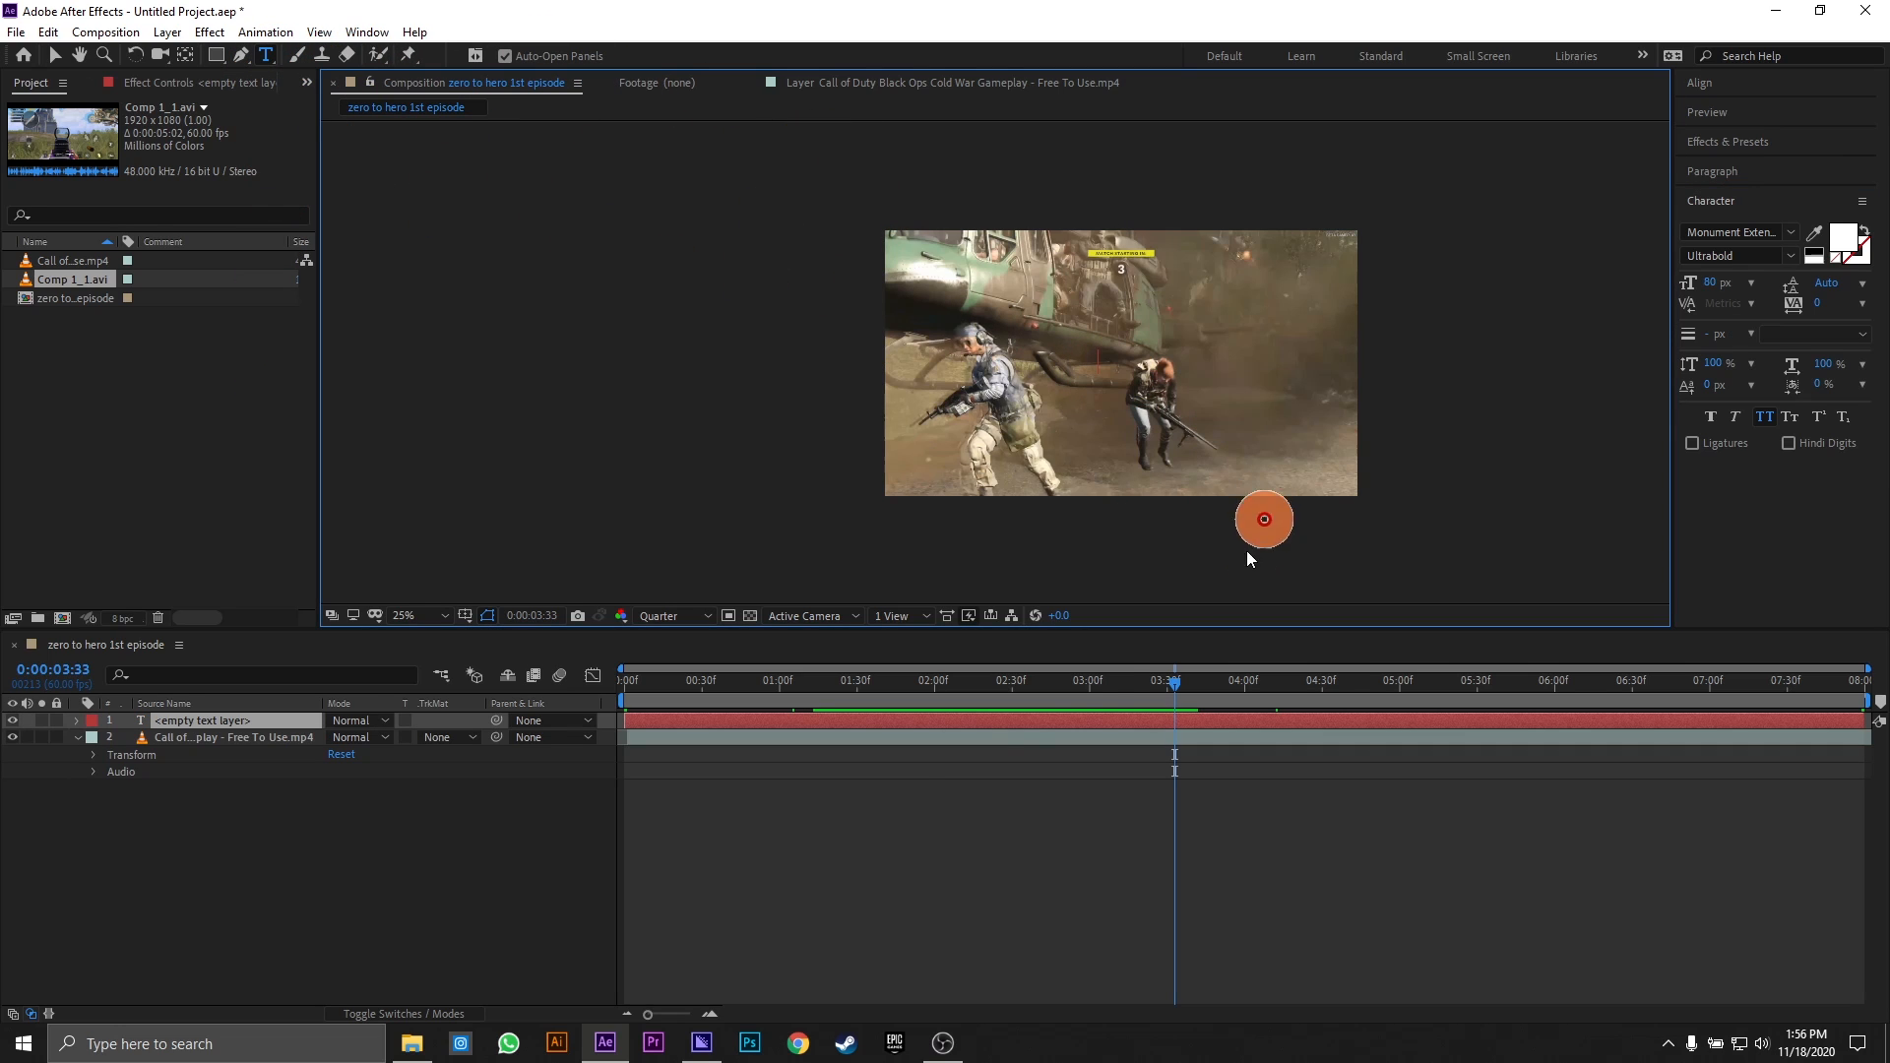
left_click(549, 772)
type("k")
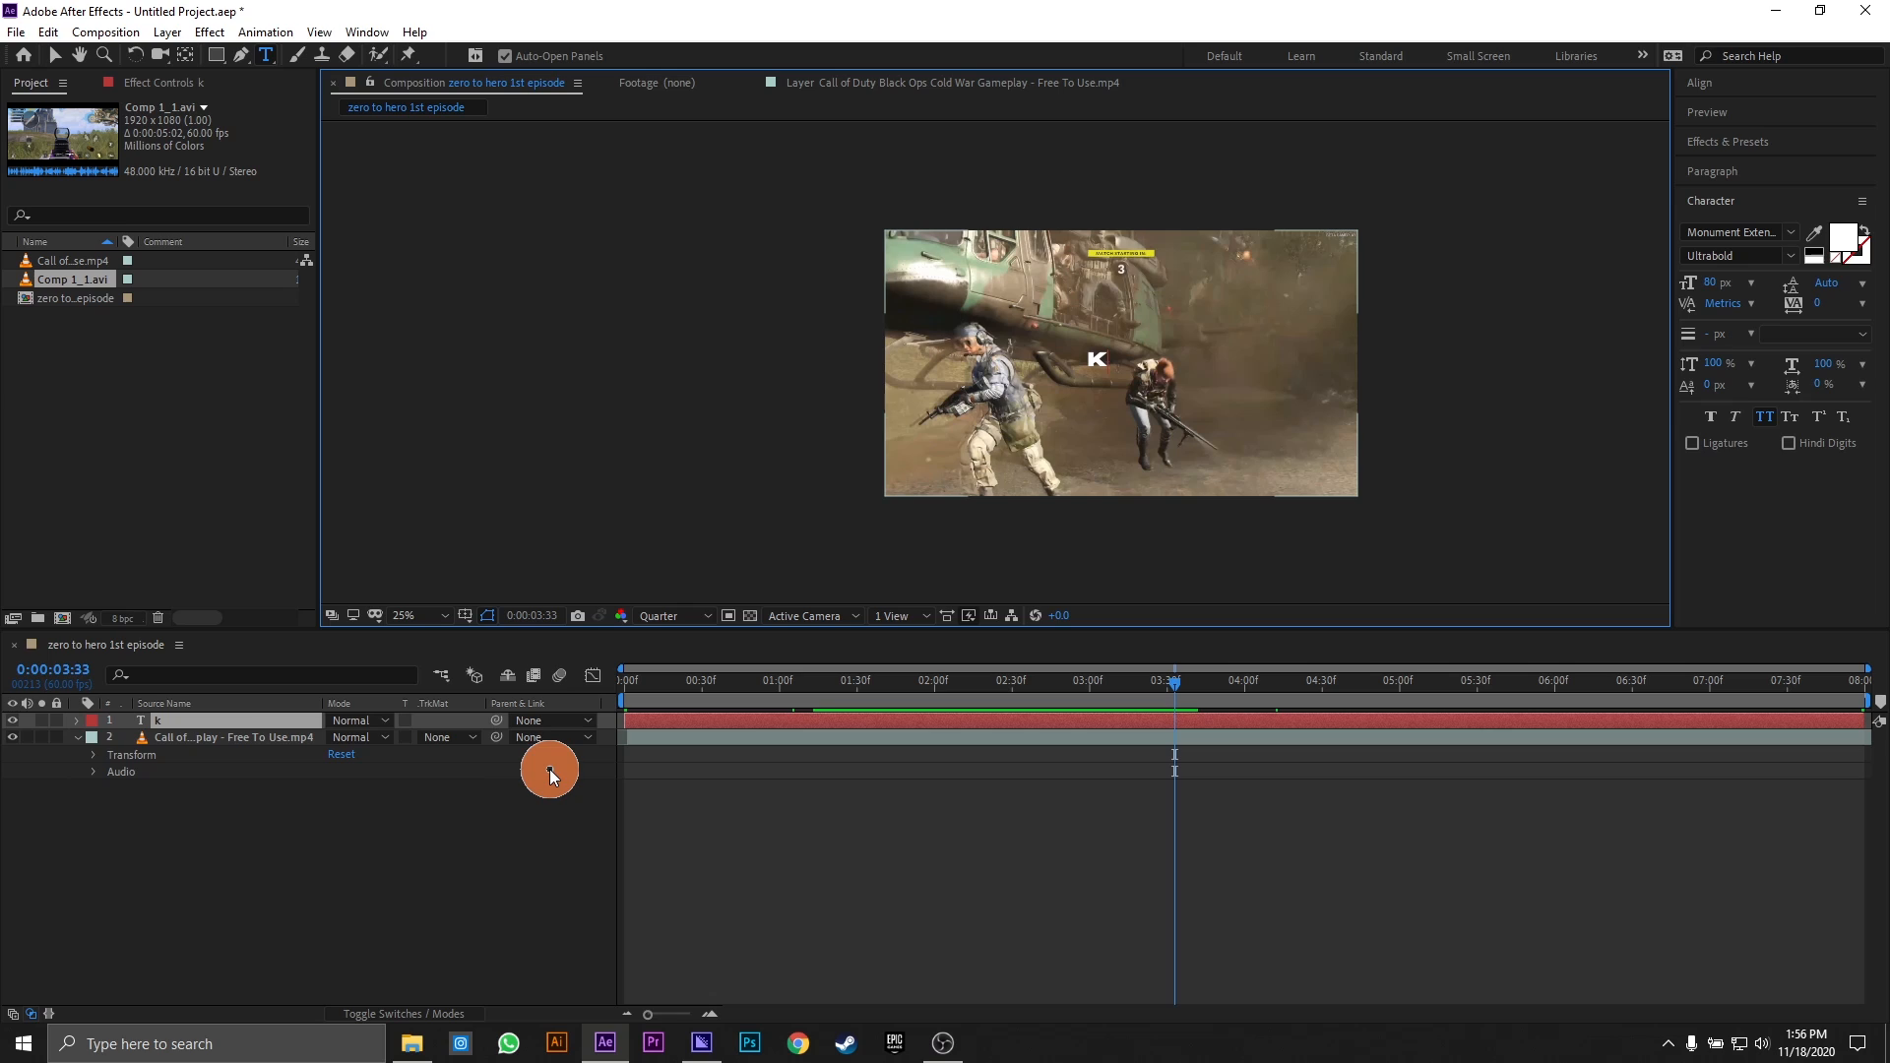
key("BackSpace")
type("lit")
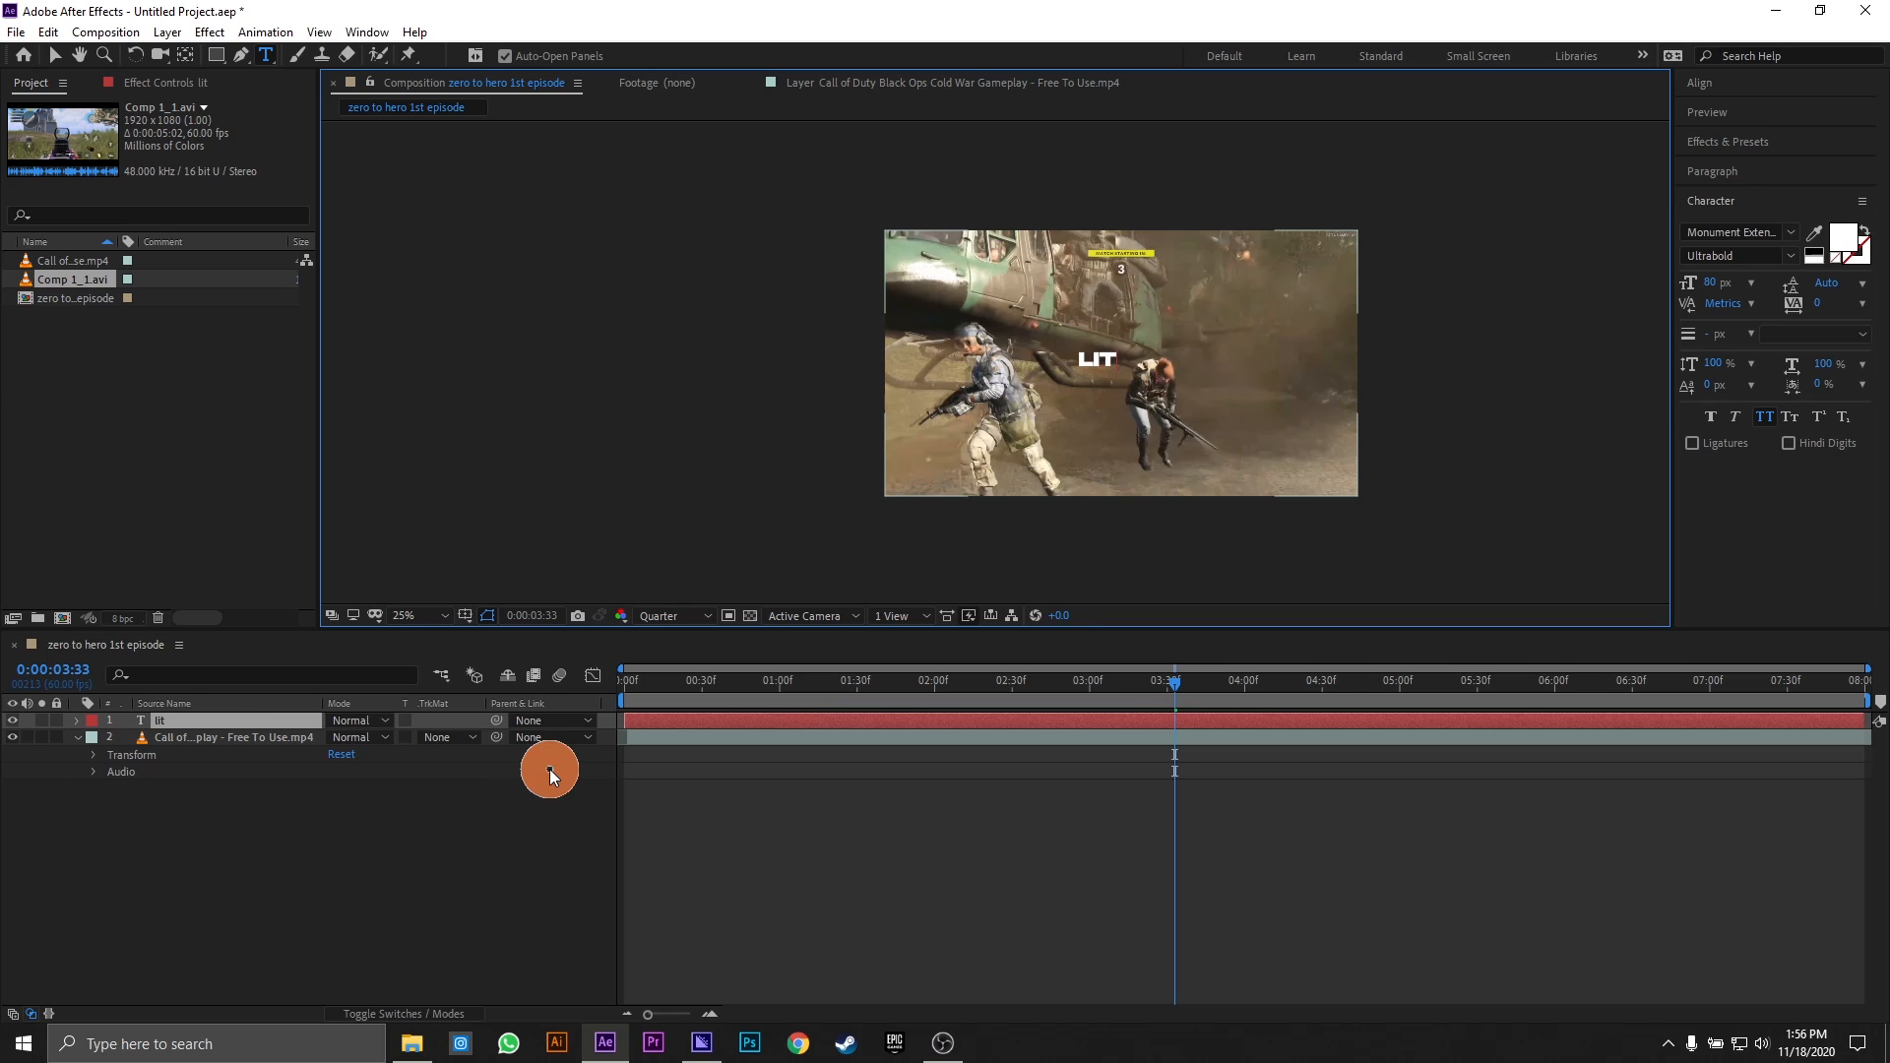
left_click(246, 723)
left_click(256, 734)
key("Delete")
- Try a Brush tool stroke over the middle of the gameplay layer, and undo it
left_click(297, 55)
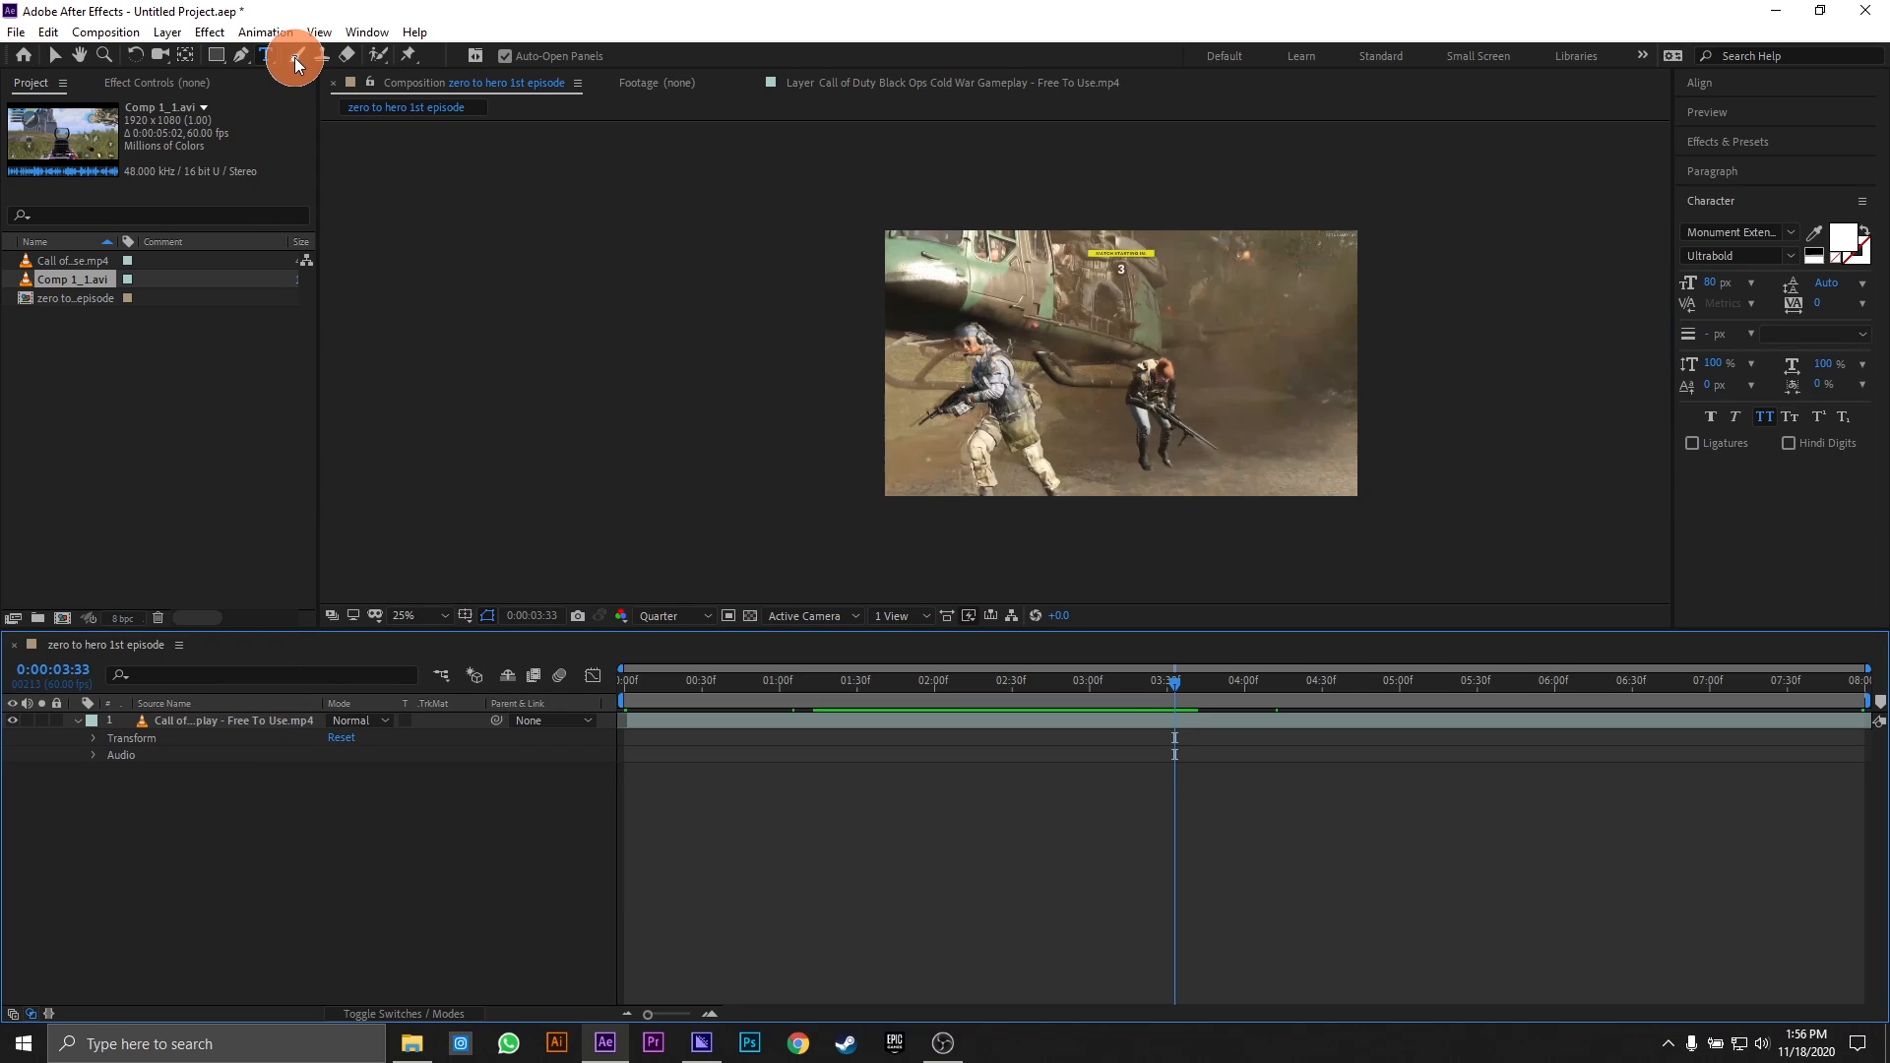
left_click(1048, 316)
left_click_drag(1033, 336, 1097, 454)
key("ctrl+z")
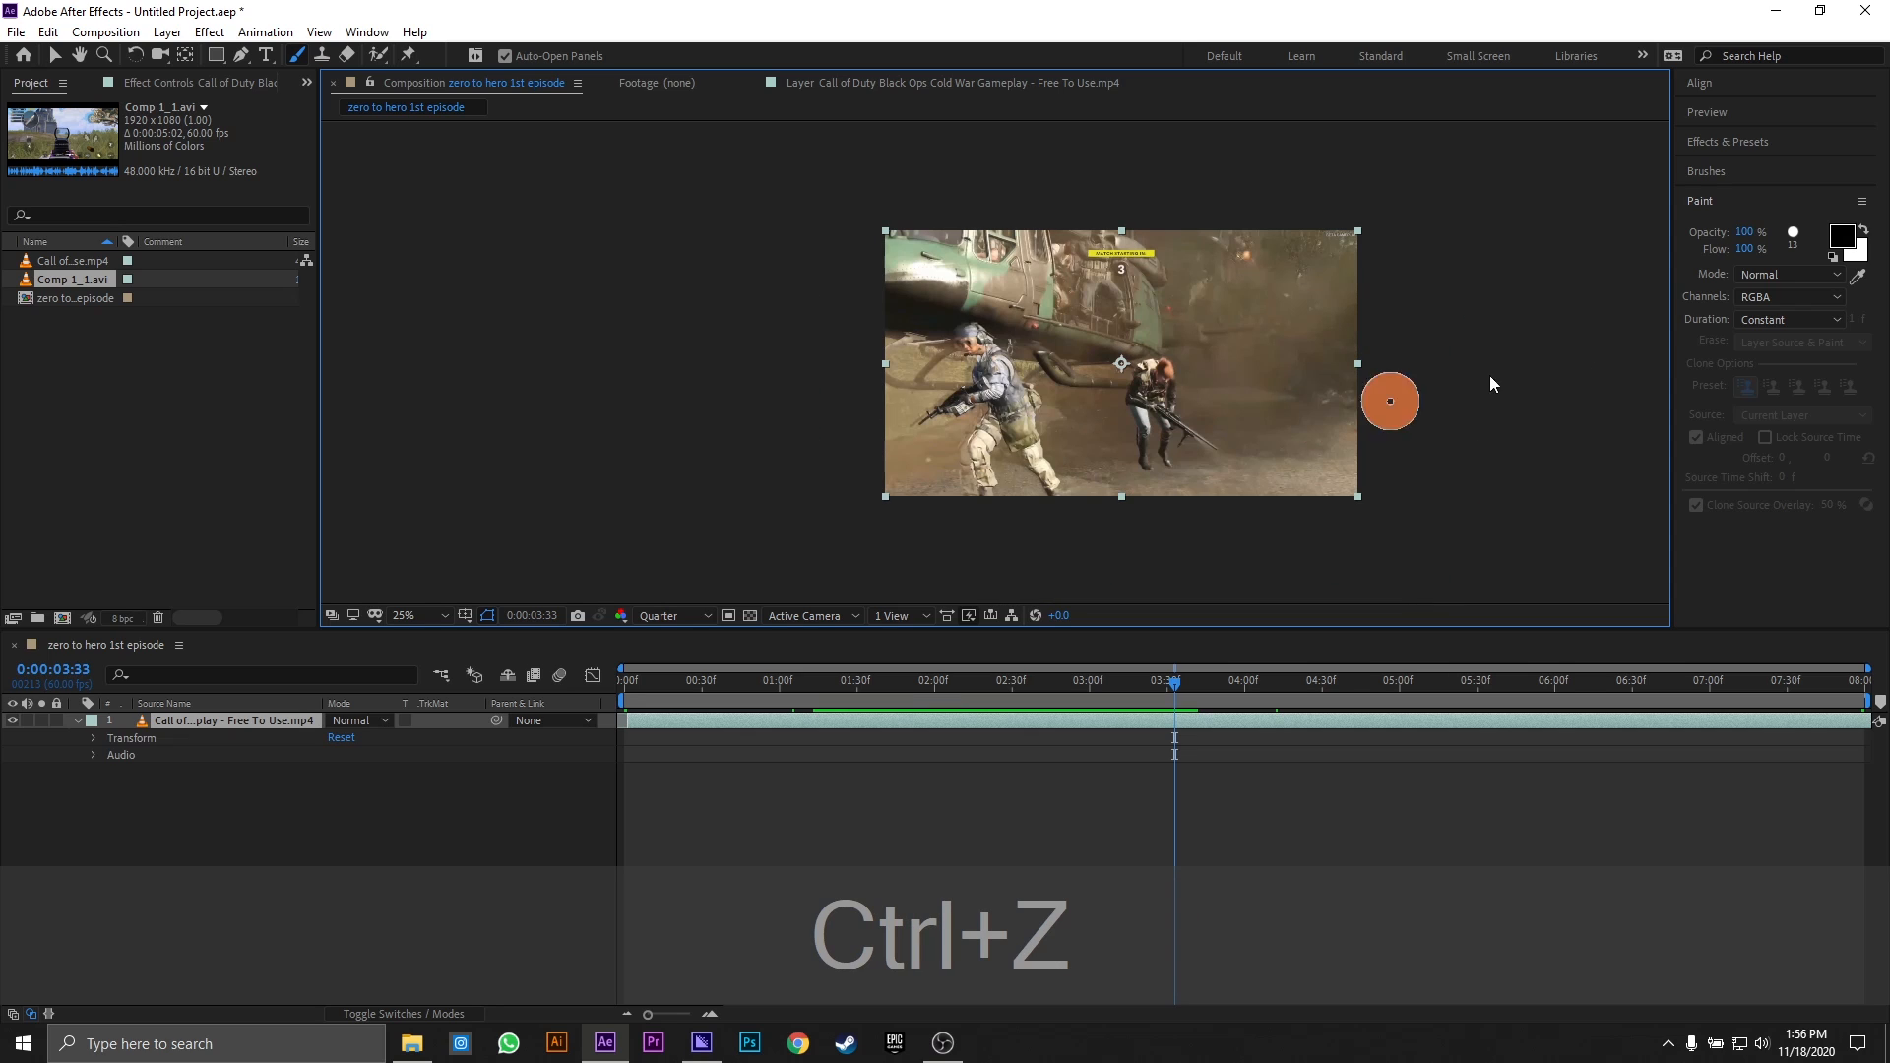
- Go through the Clone Stamp, Eraser, Roto Brush and Puppet Pin tools one after another to examine their options
left_click(317, 32)
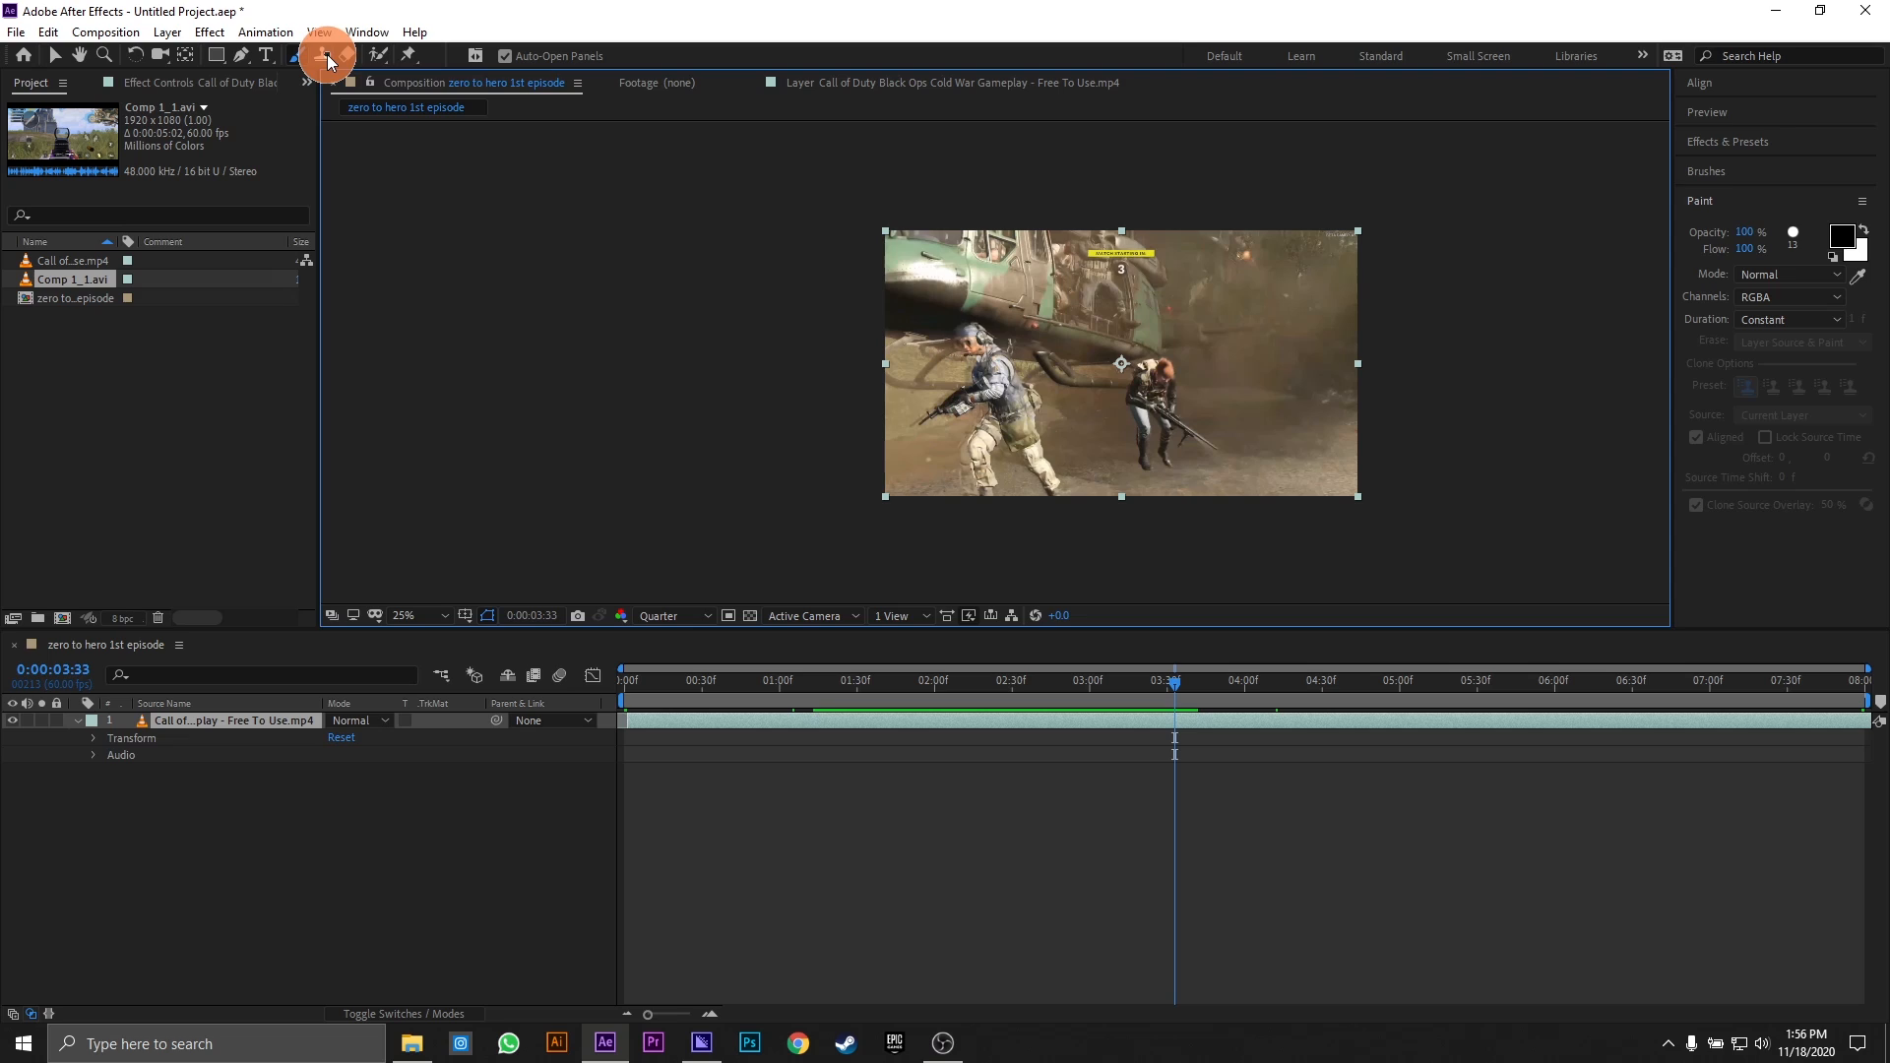
left_click(327, 57)
left_click(341, 57)
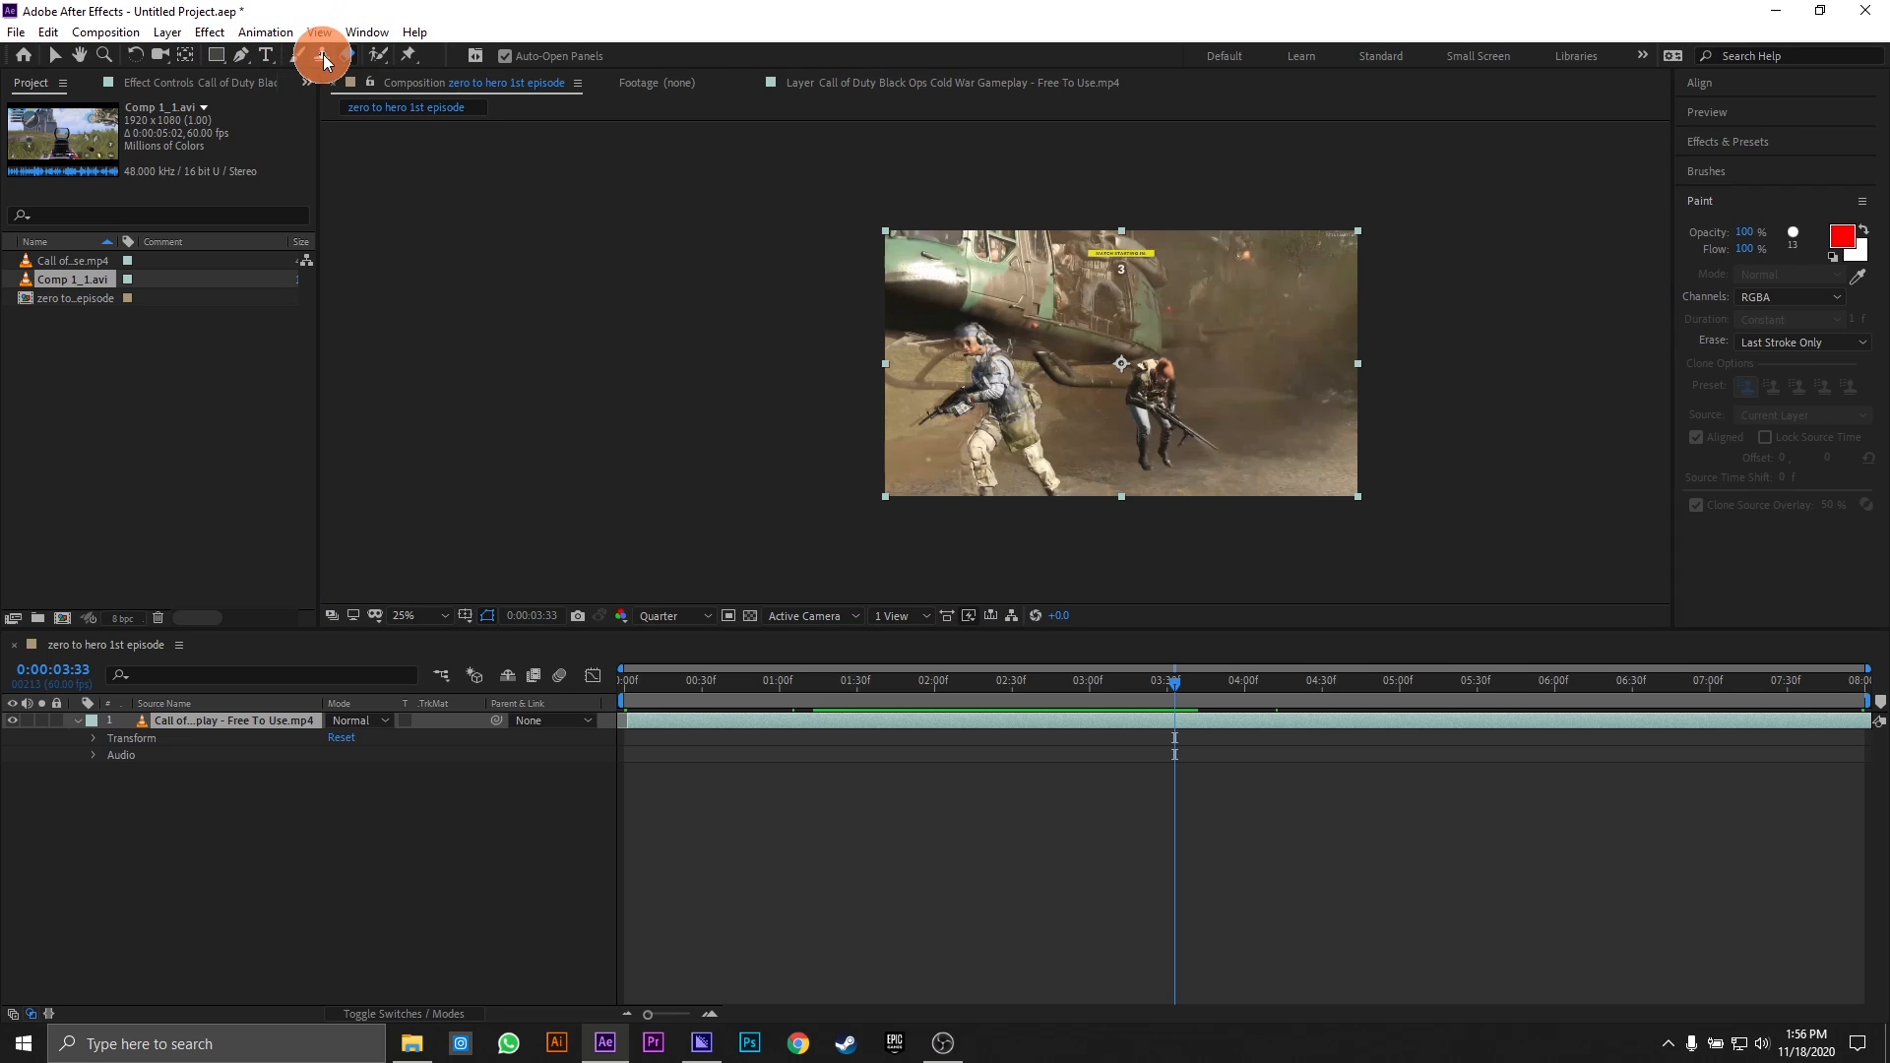
left_click(382, 59)
left_click(407, 99)
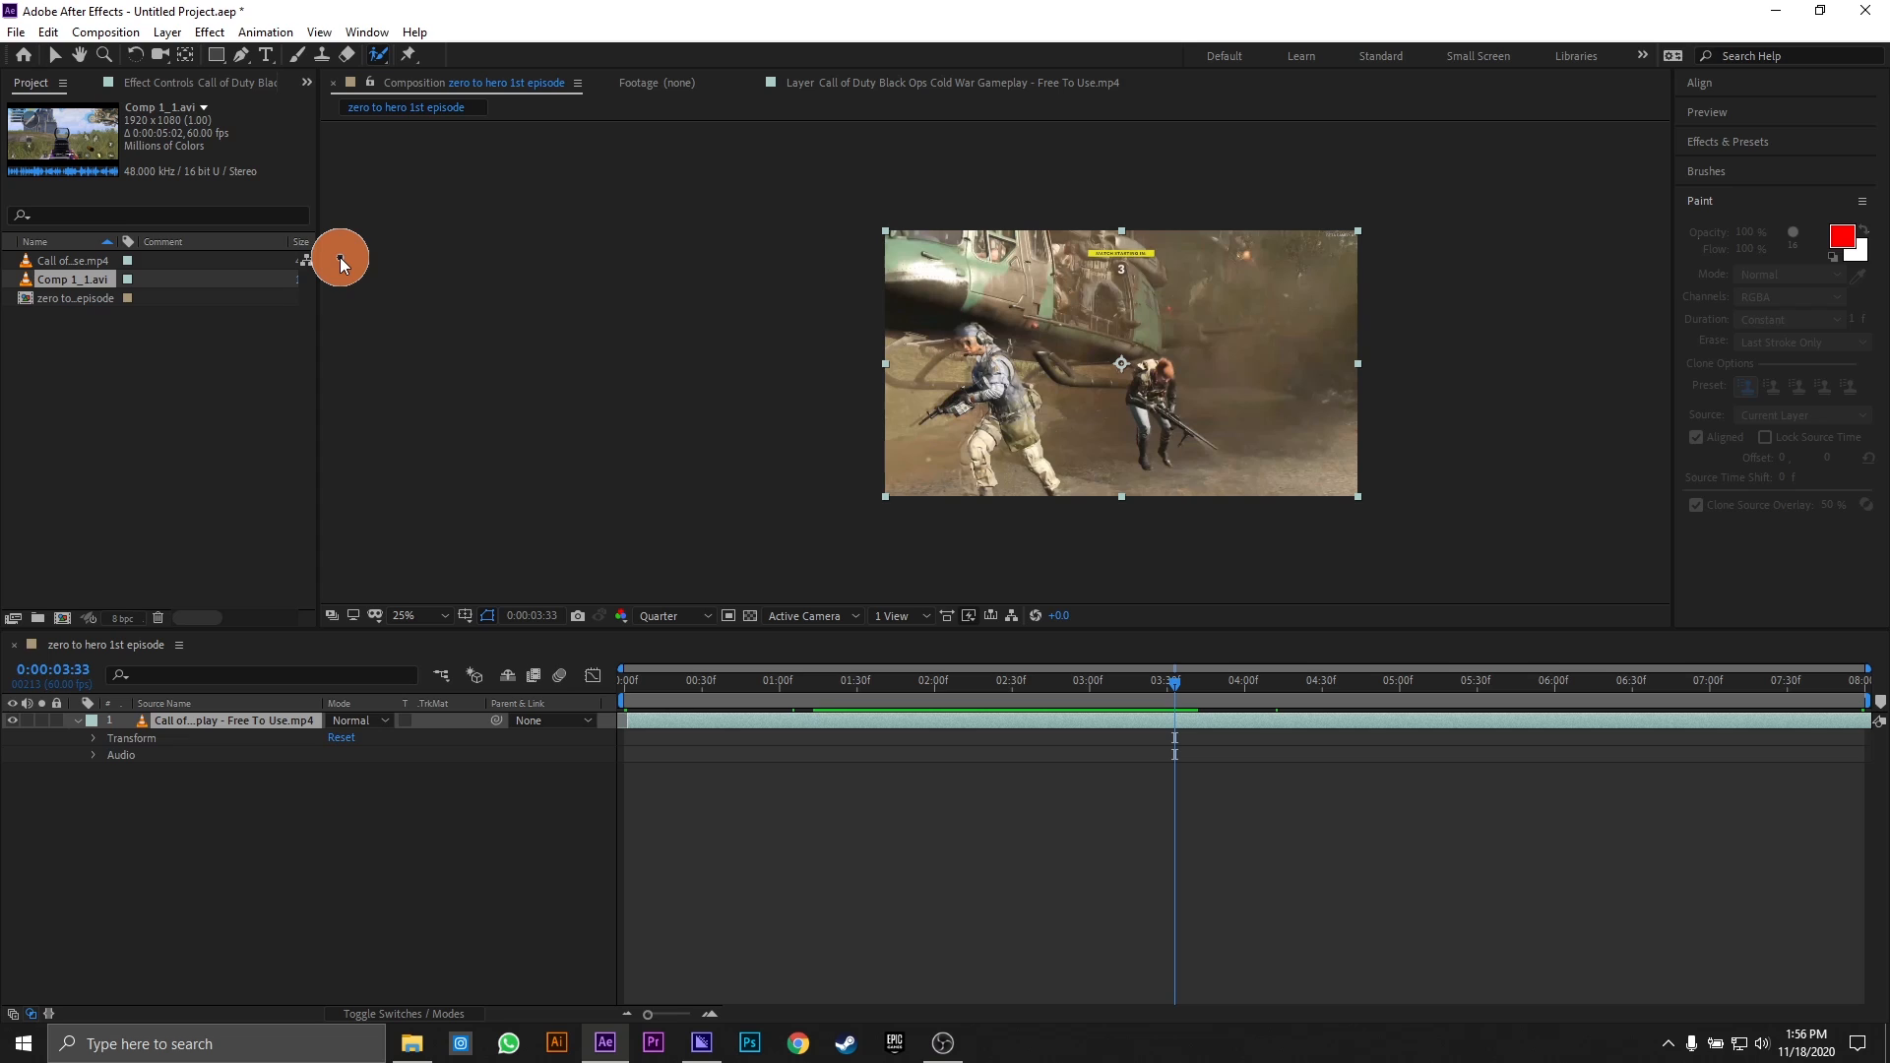
left_click(408, 57)
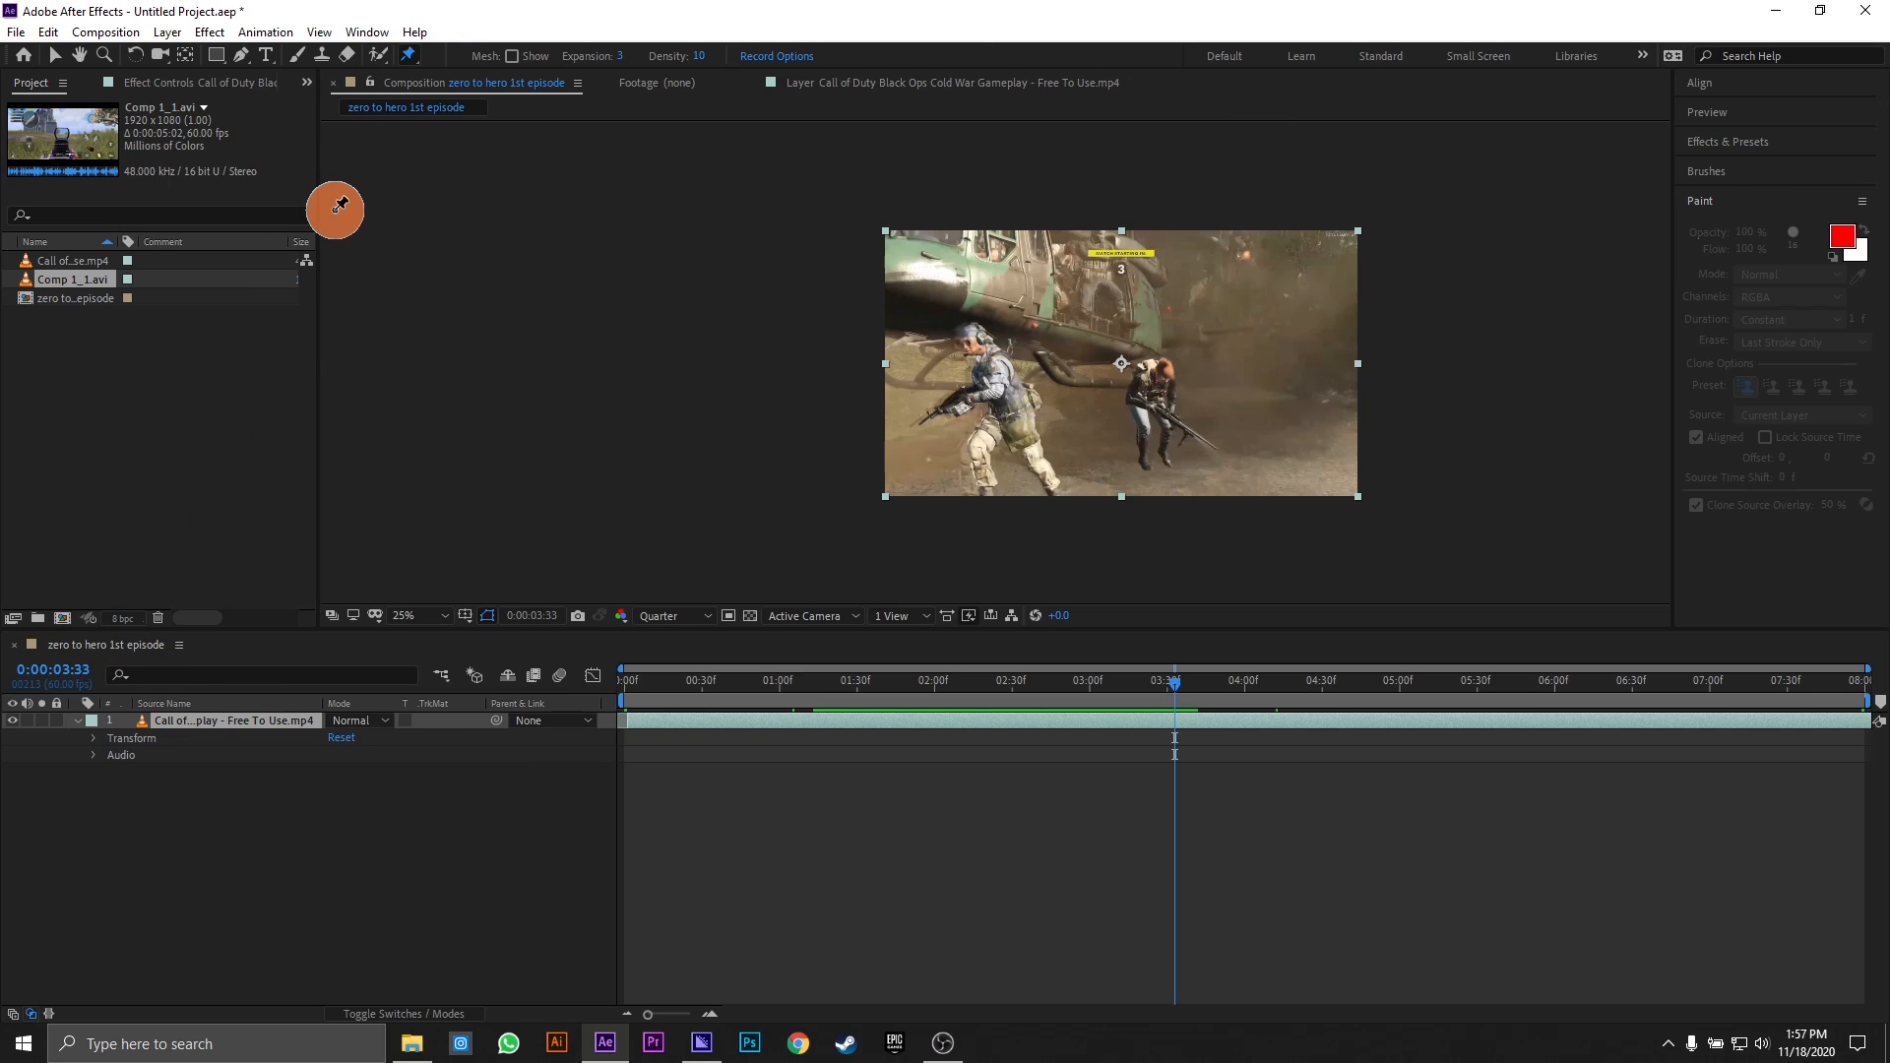
- Return to the Selection tool and collapse the gameplay layer's properties and the Paint settings
left_click(55, 57)
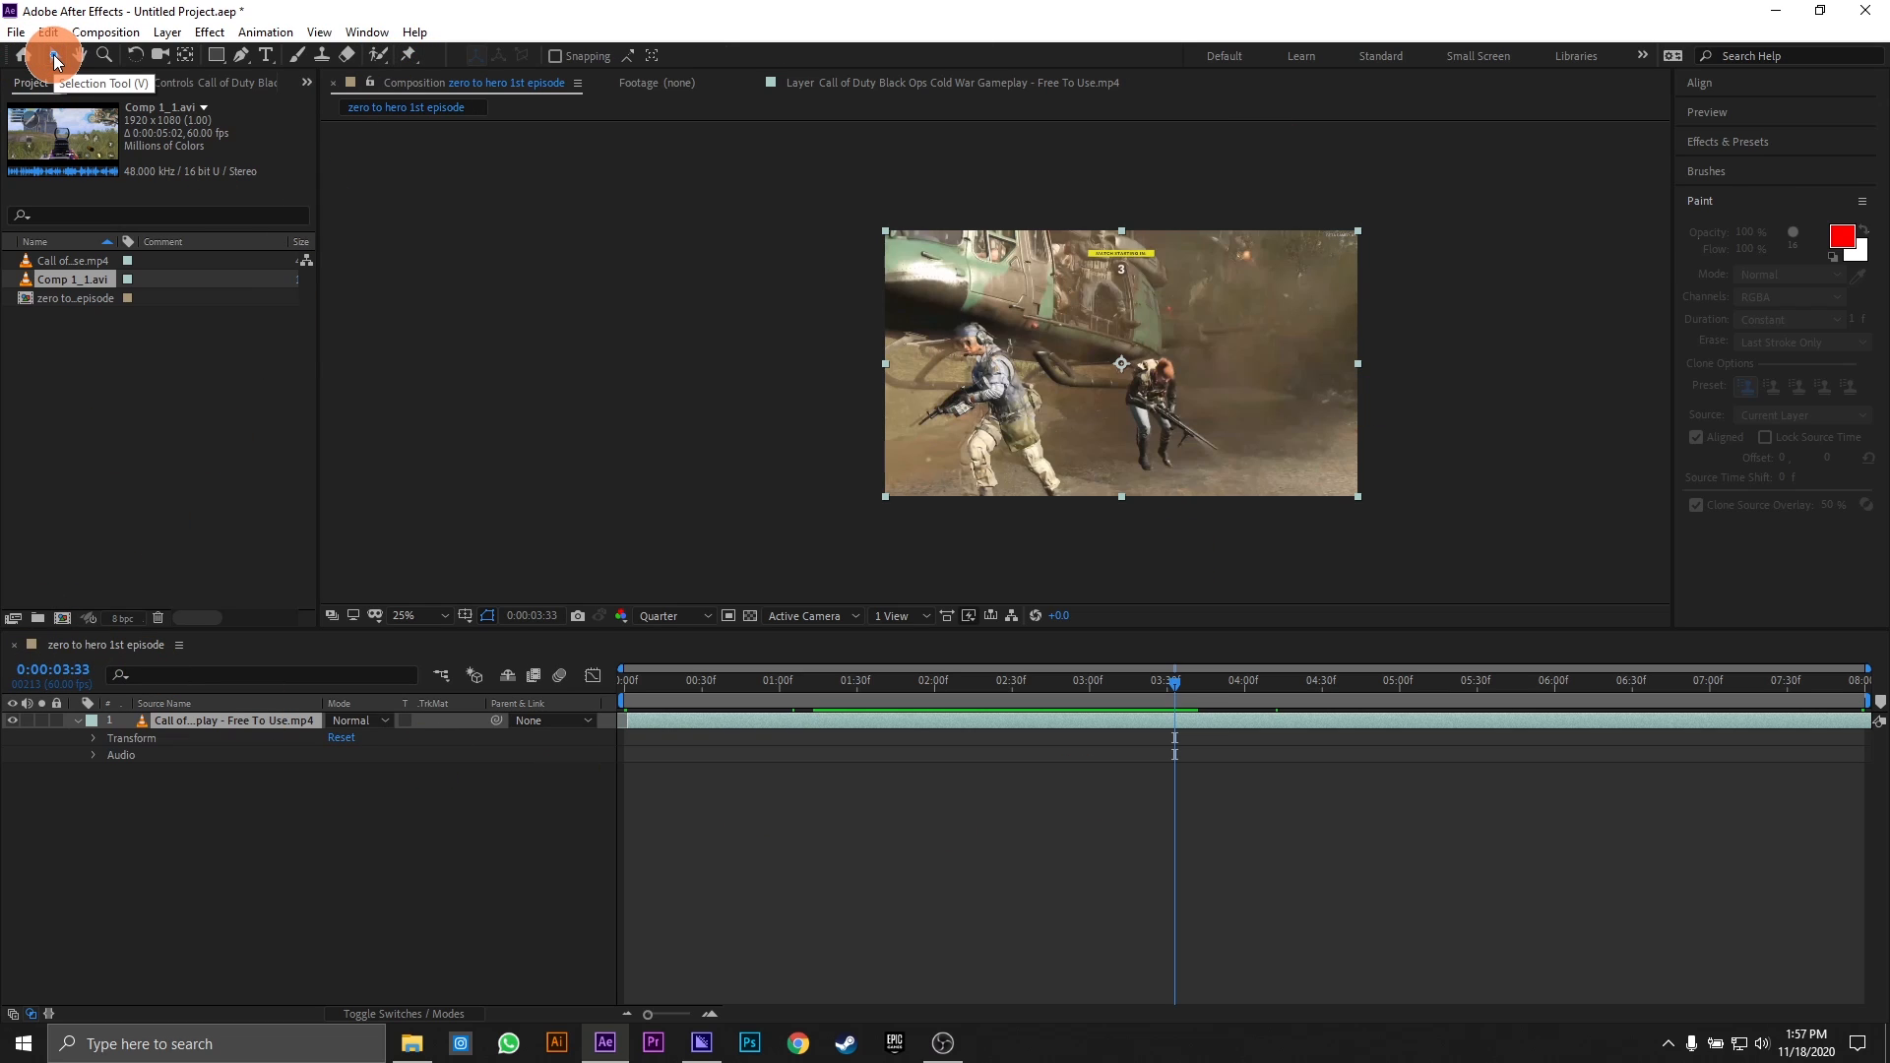
left_click(78, 721)
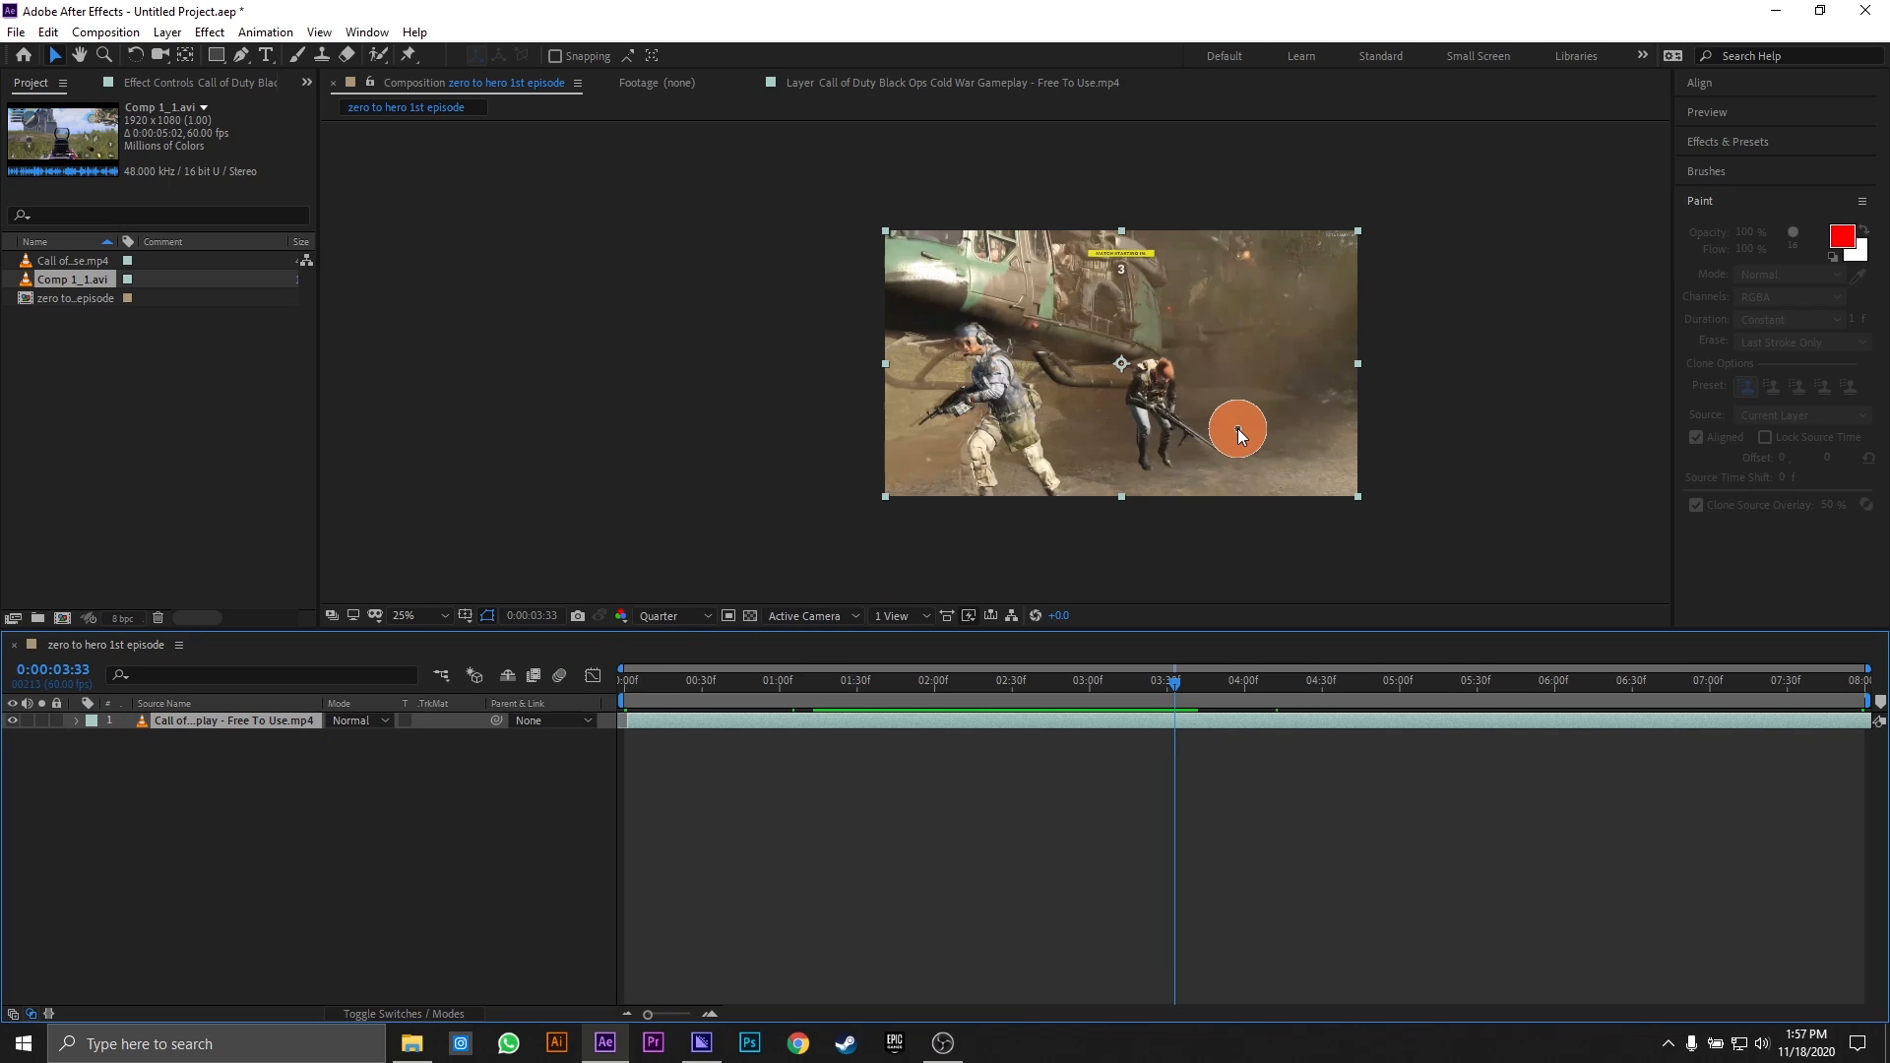
left_click(1733, 205)
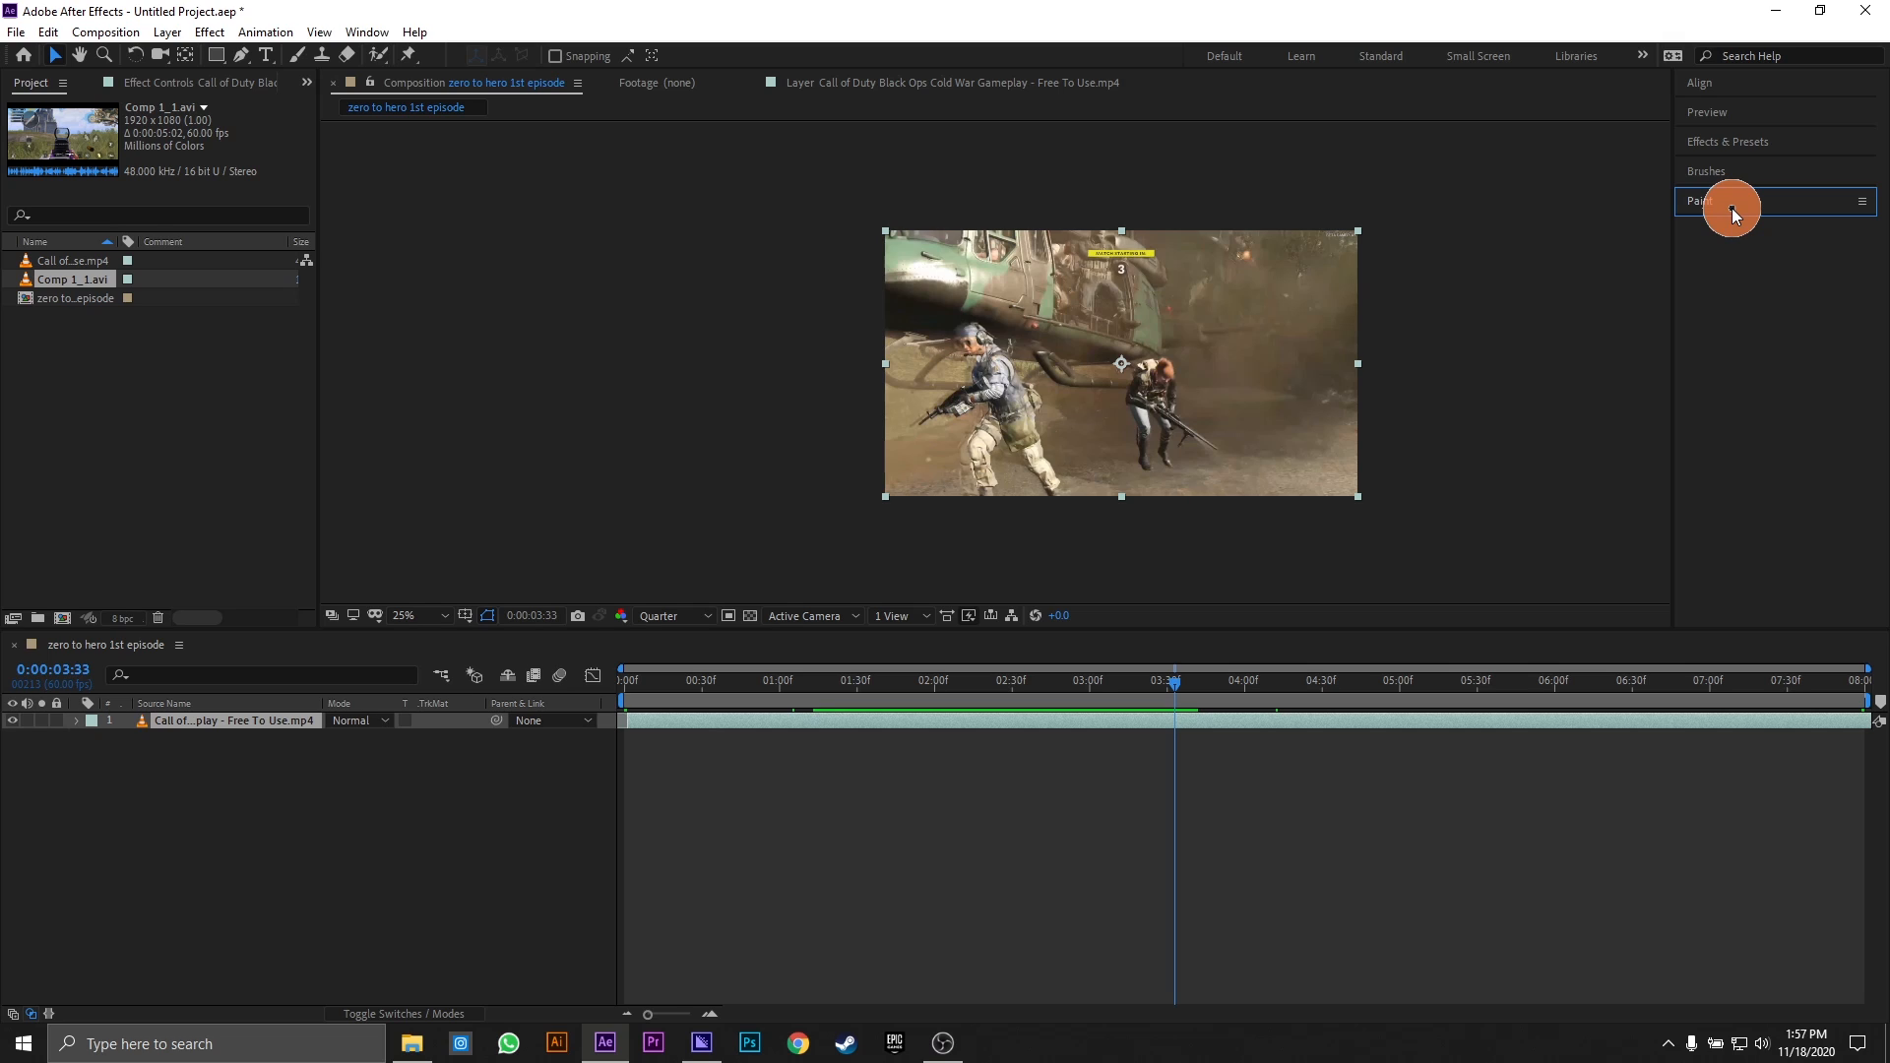
- Move the current time to 0:00:06:20 with the gameplay layer selected
left_click(1607, 701)
left_click(1243, 482)
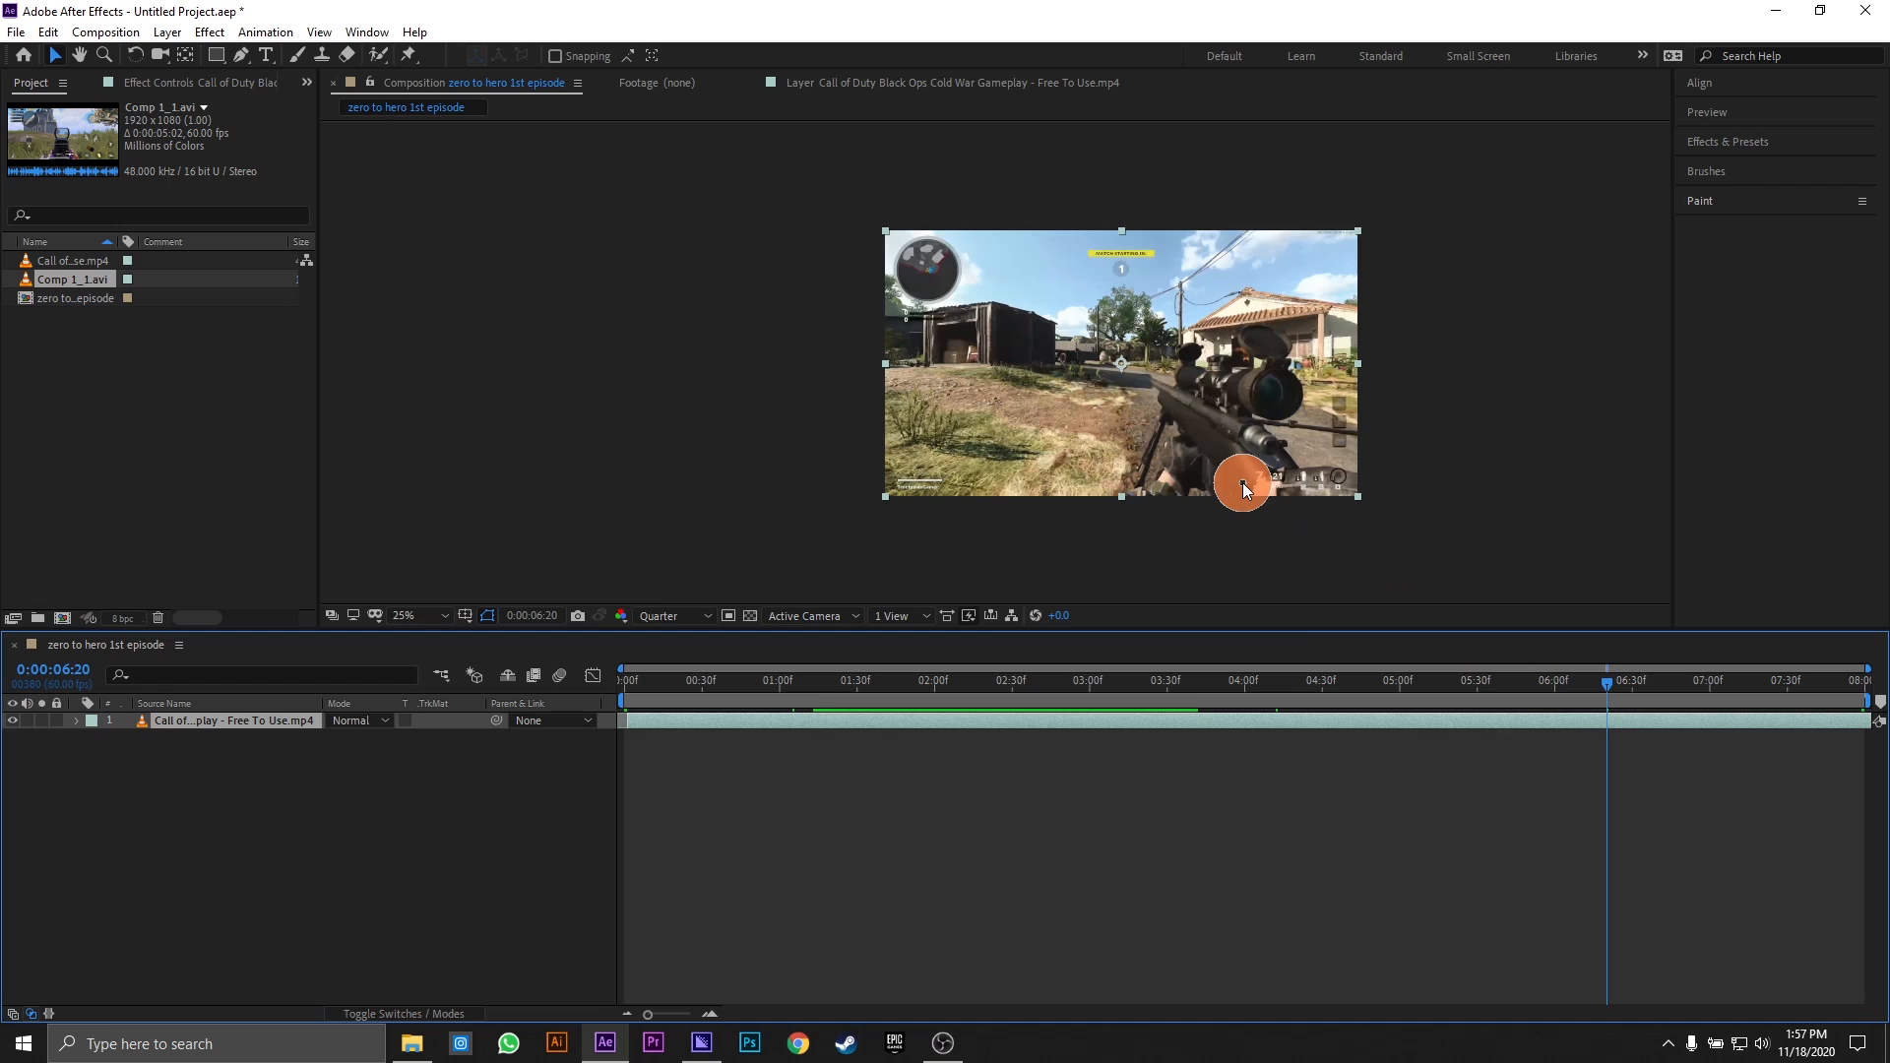